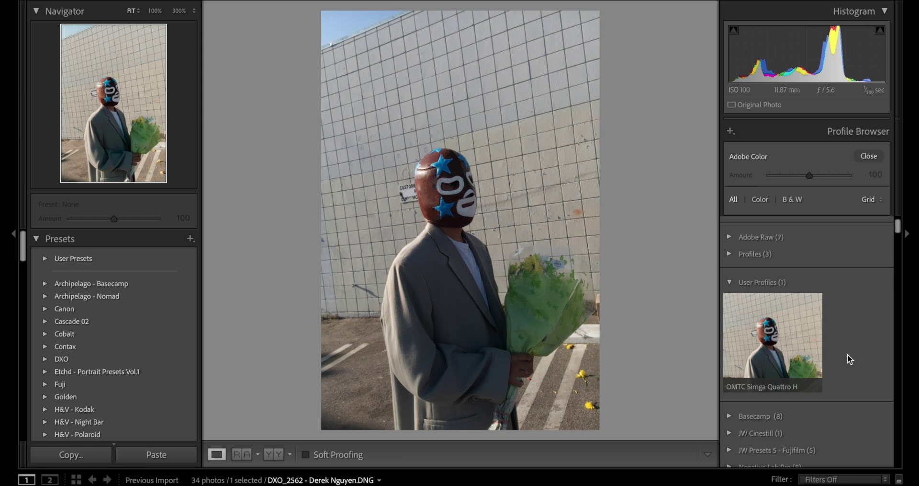
Step: Apply the OMTC Simga Quattro H user profile to the masked portrait and leave the profile browser
click(798, 346)
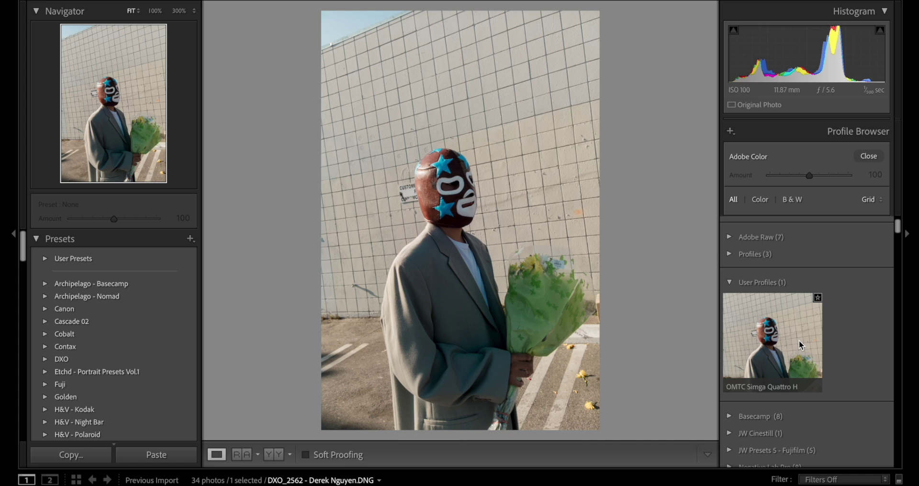
click(800, 344)
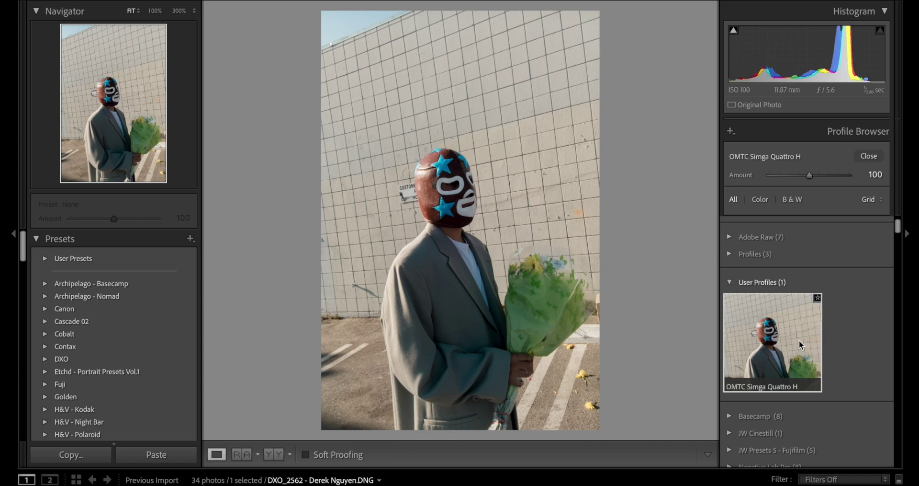
click(877, 154)
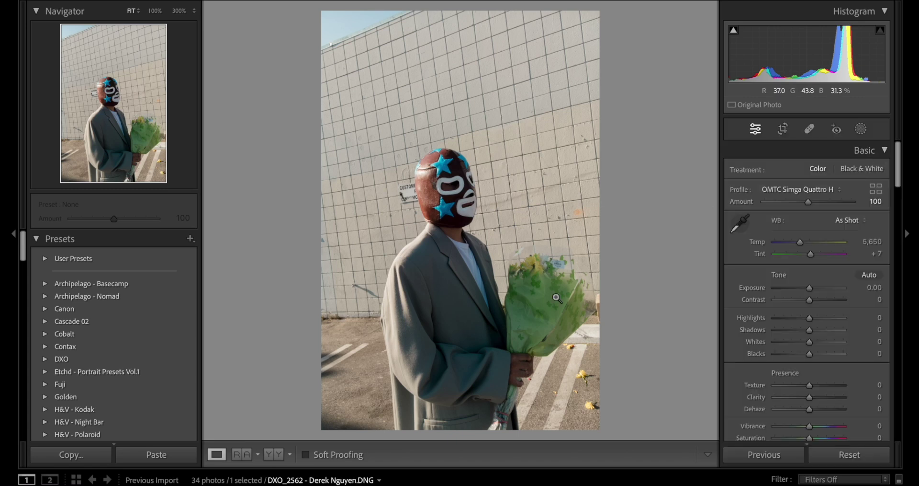
Step: Check the masked portrait's file information and Library metadata, including its caption, and return to Develop
key(i)
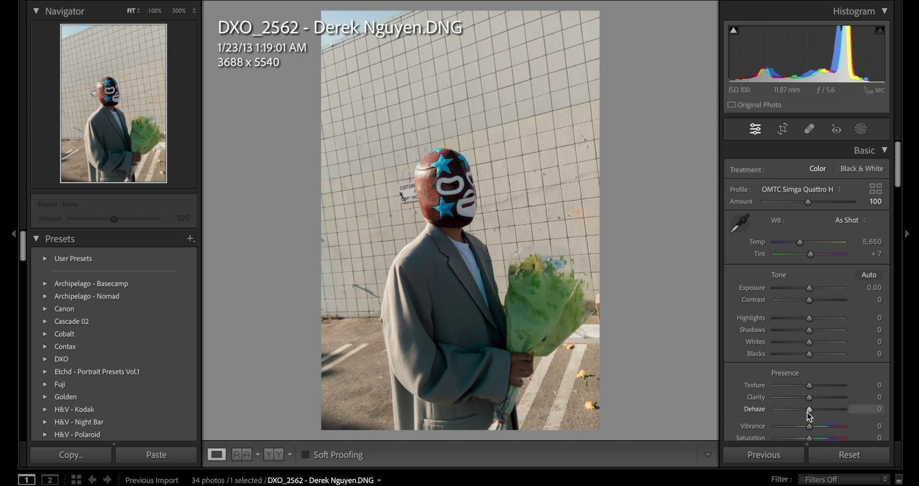
key(g)
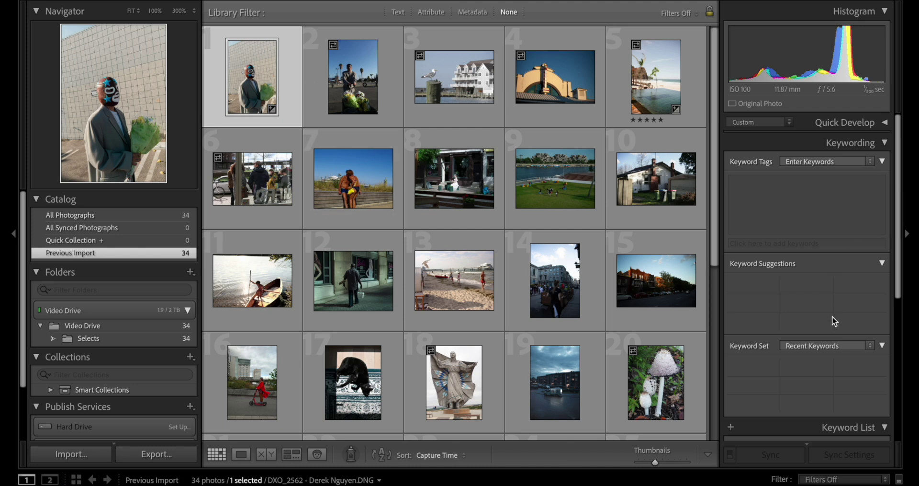
scroll(831, 316, down, 5)
scroll(825, 314, down, 4)
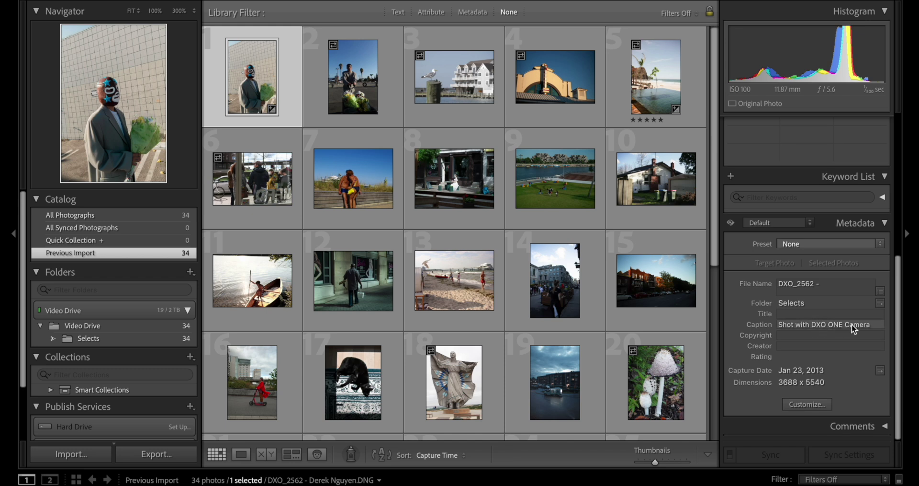
double_click(256, 103)
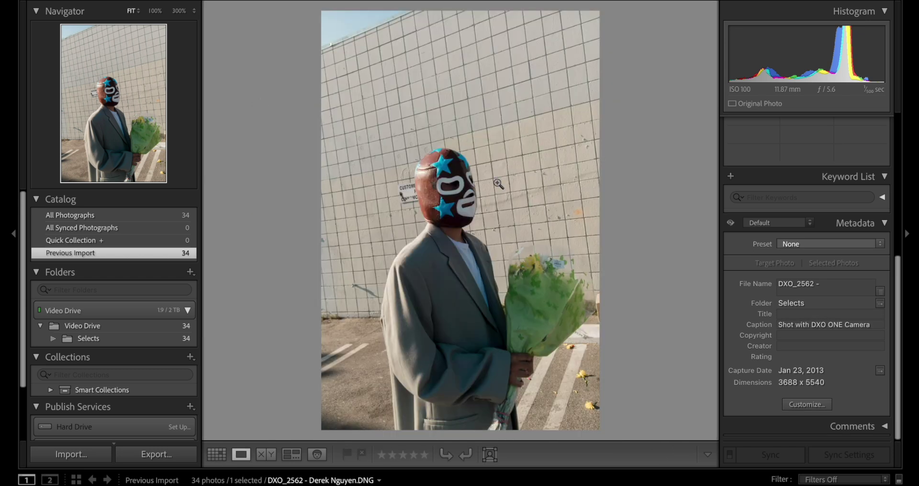
scroll(823, 192, up, 5)
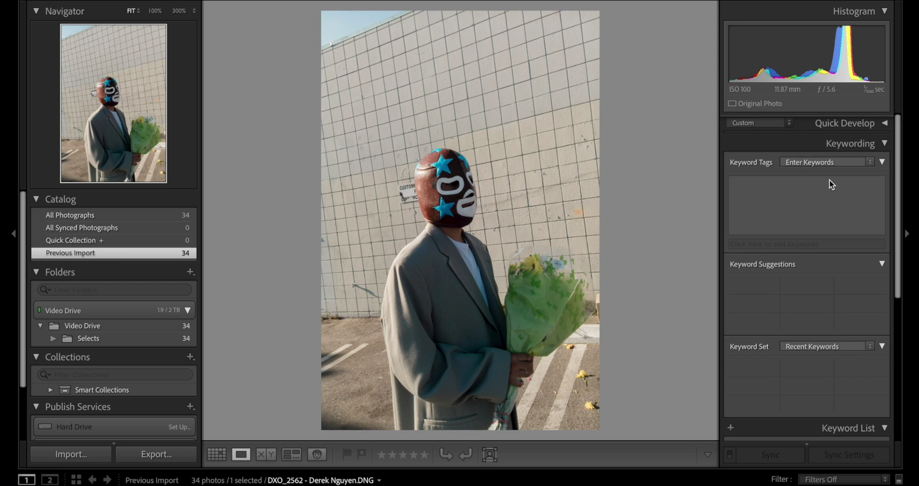
key(d)
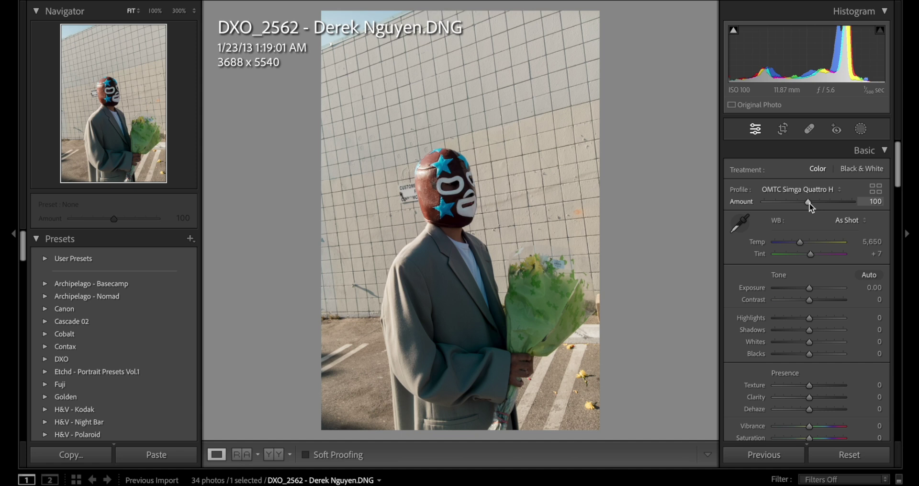
scroll(107, 331, up, 1)
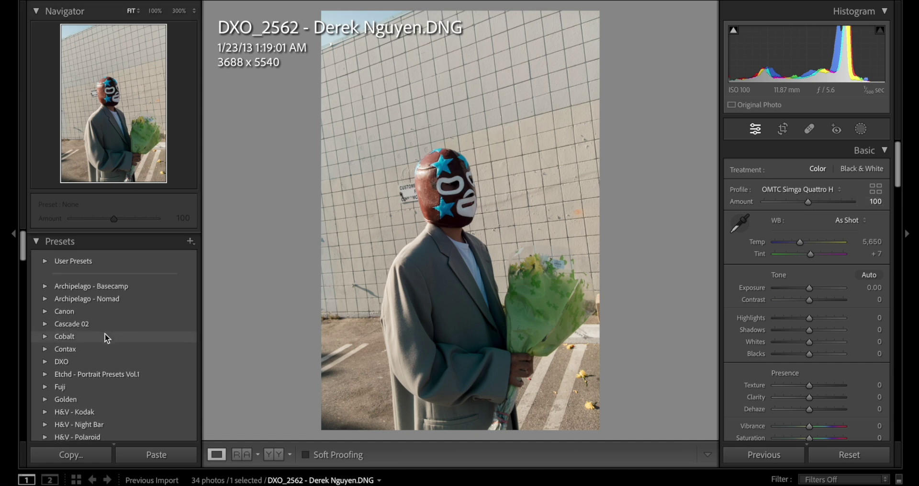
scroll(106, 338, down, 10)
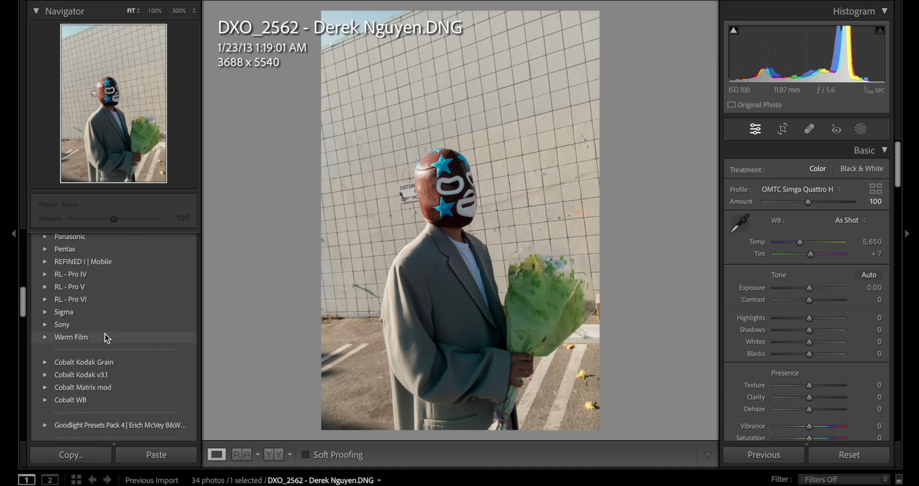
scroll(106, 337, down, 2)
scroll(106, 335, up, 15)
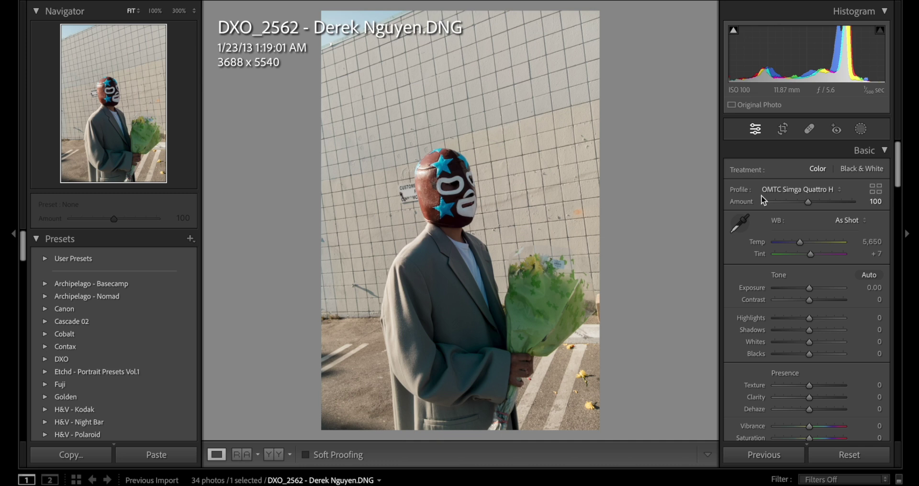
Step: Preview the Adobe Raw profiles on the masked portrait, including Adobe Monochrome and Adobe Neutral, keeping the current profile
click(874, 190)
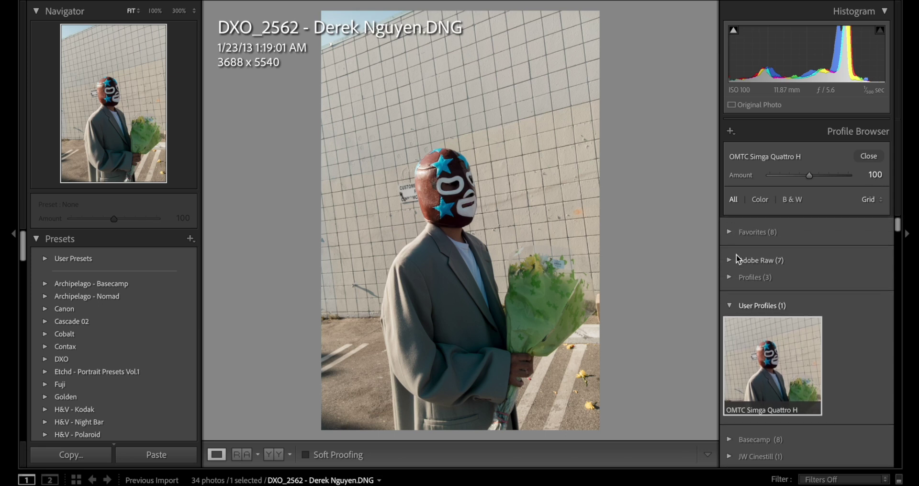
click(731, 260)
click(862, 335)
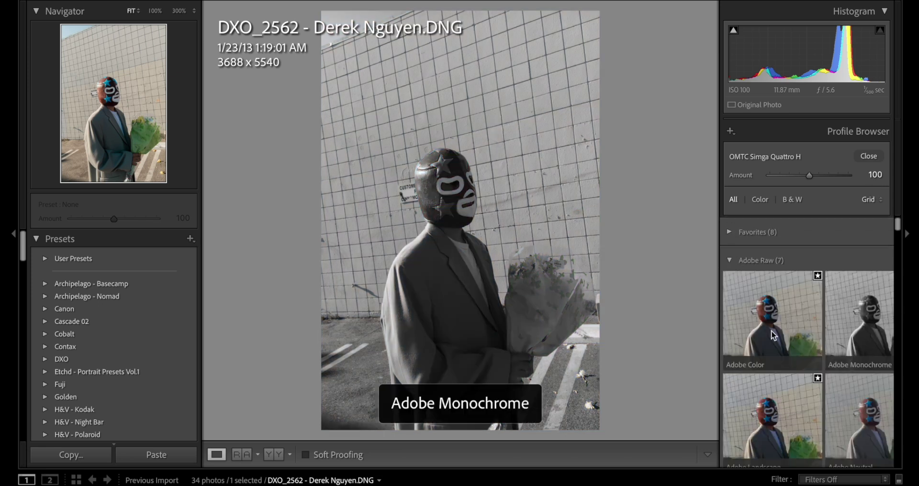
click(857, 422)
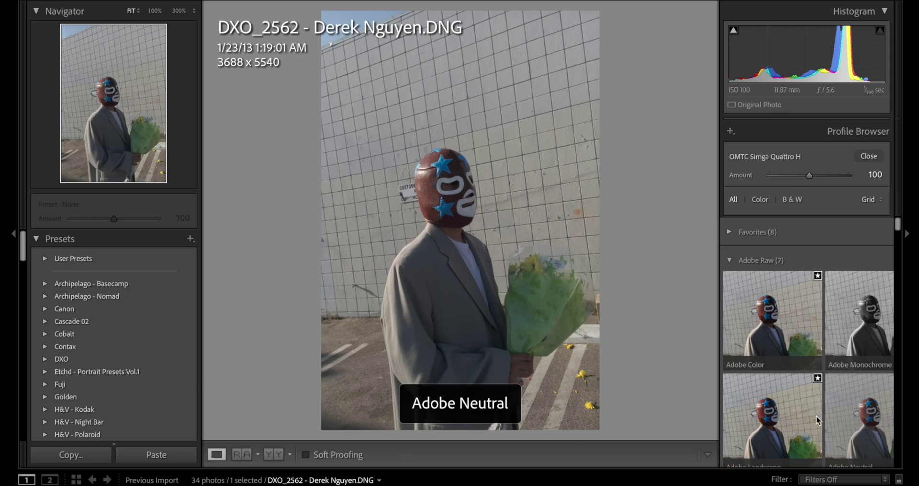
click(772, 421)
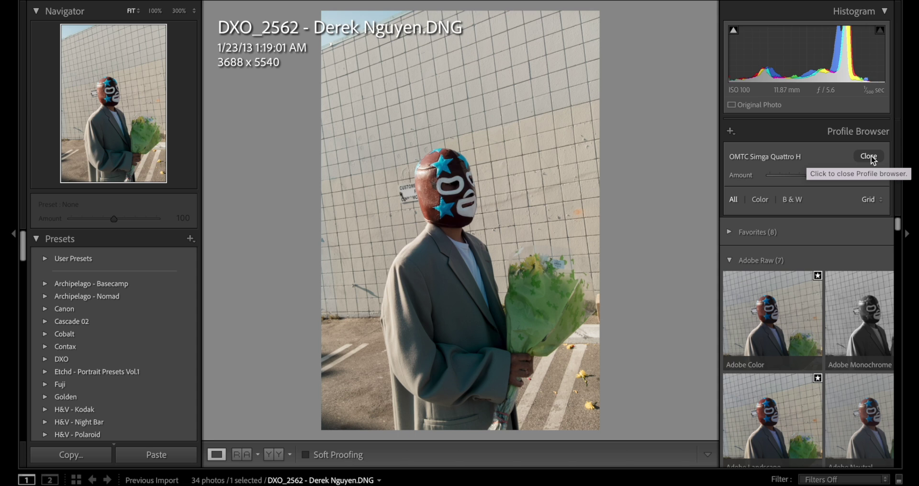
click(870, 157)
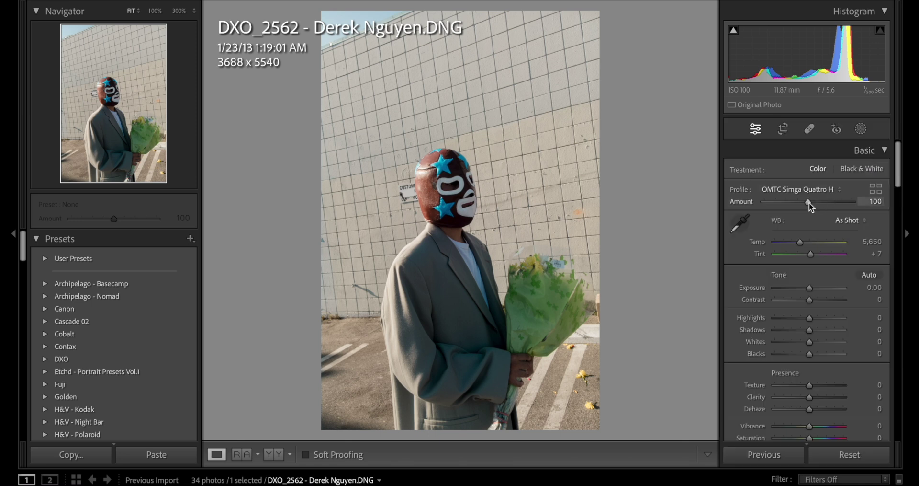
Step: Try the profile amount at 0 and at 200, and reset it to 100
drag(810, 205, 746, 205)
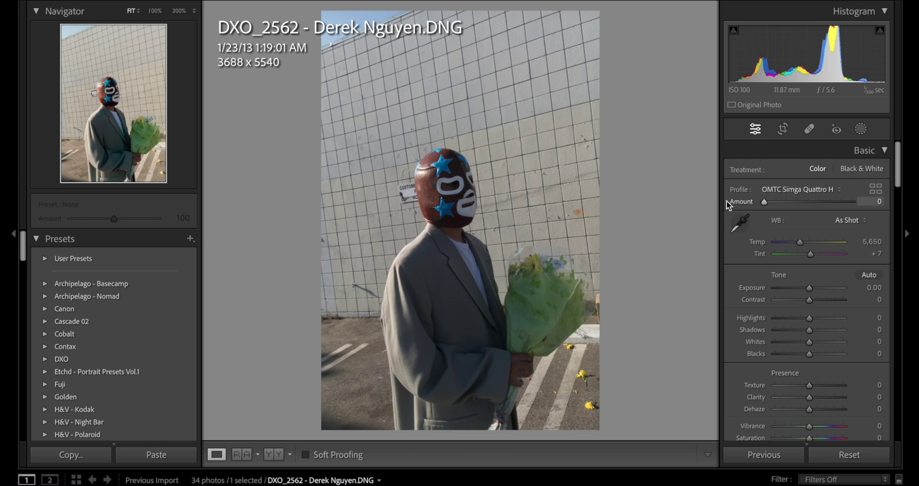
drag(765, 202, 895, 198)
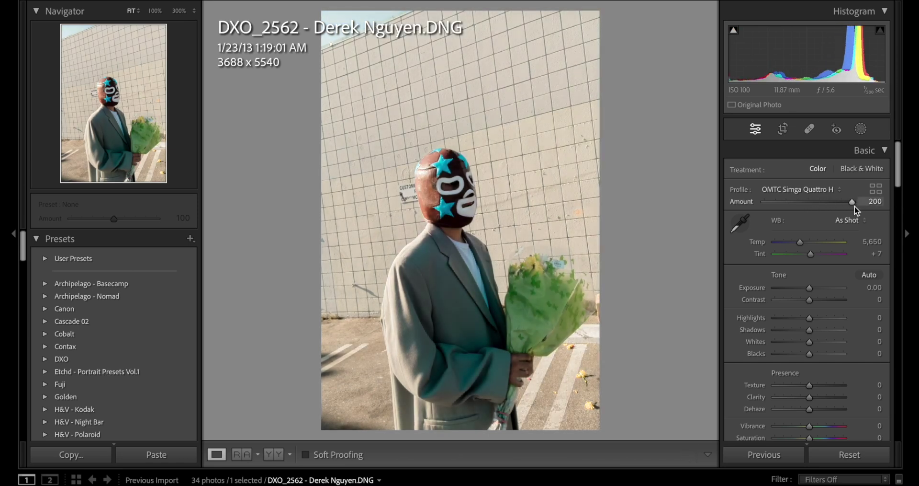
double_click(853, 202)
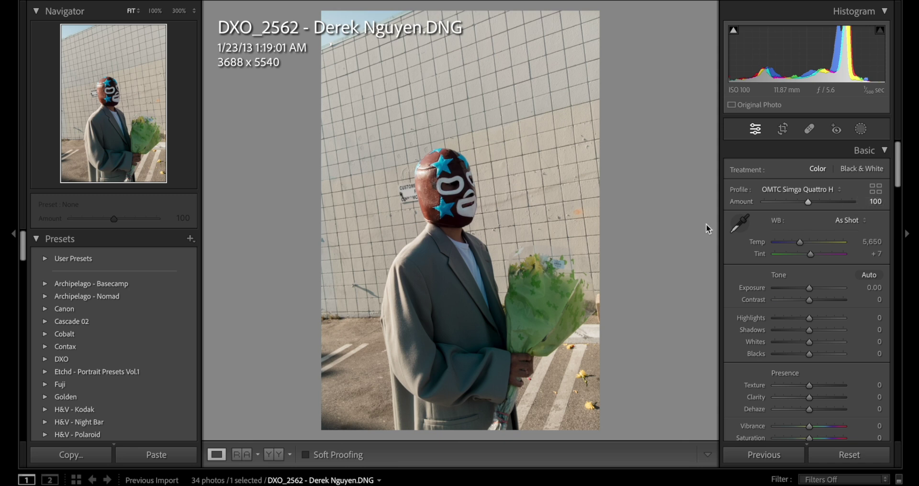
Step: Hide the photo info overlay and set the masked portrait's exposure to +0.10
key(i)
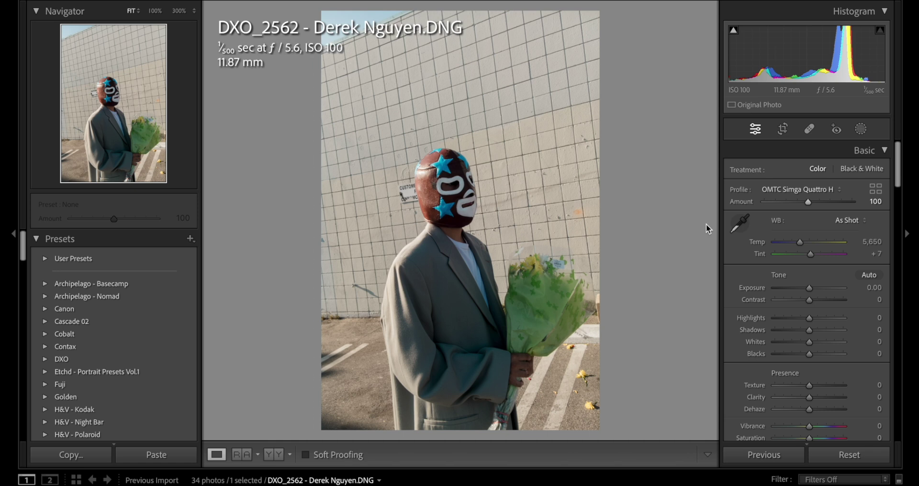
key(i)
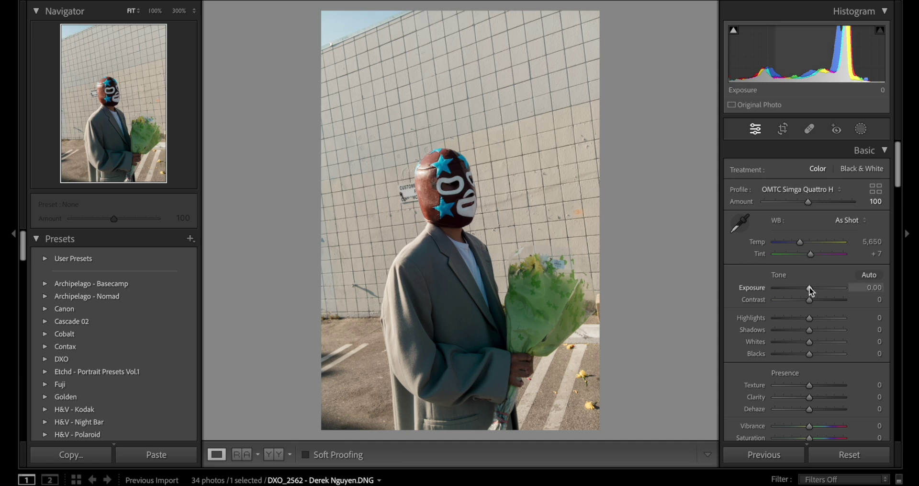
drag(810, 289, 811, 291)
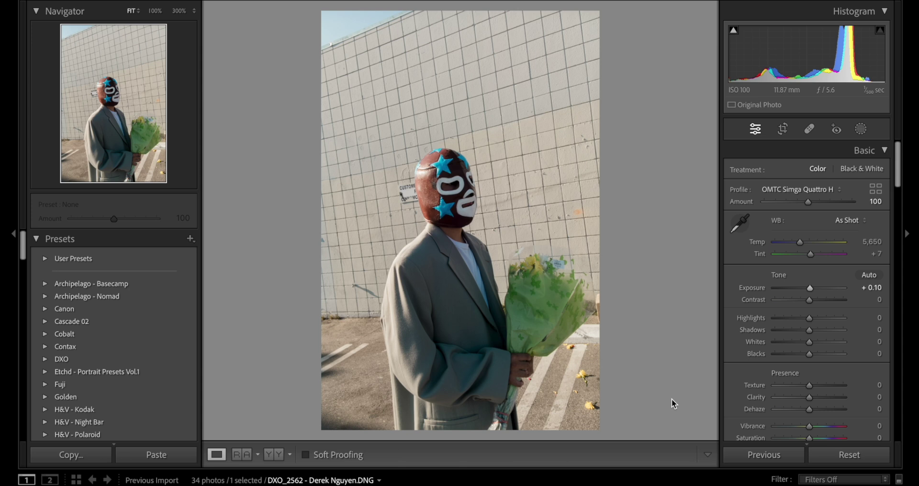
Step: Go to the seagull photo and check its metadata in the Library
key(Right)
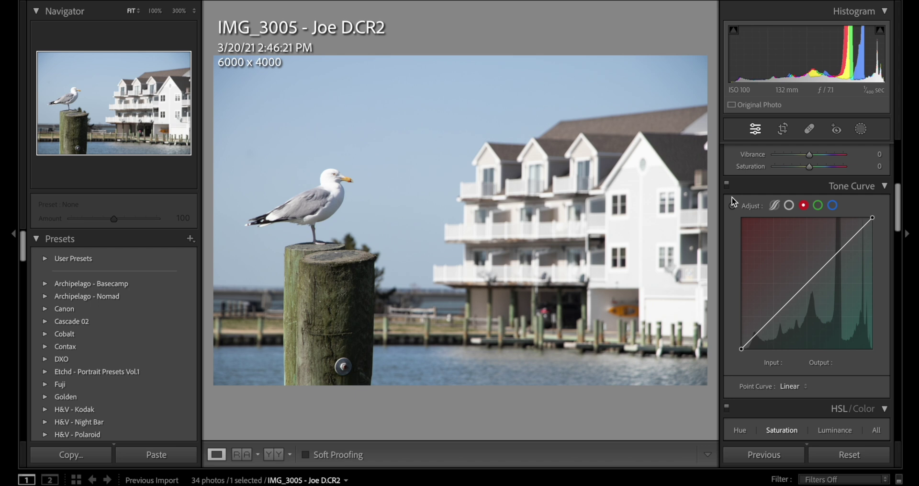
key(g)
scroll(765, 352, down, 5)
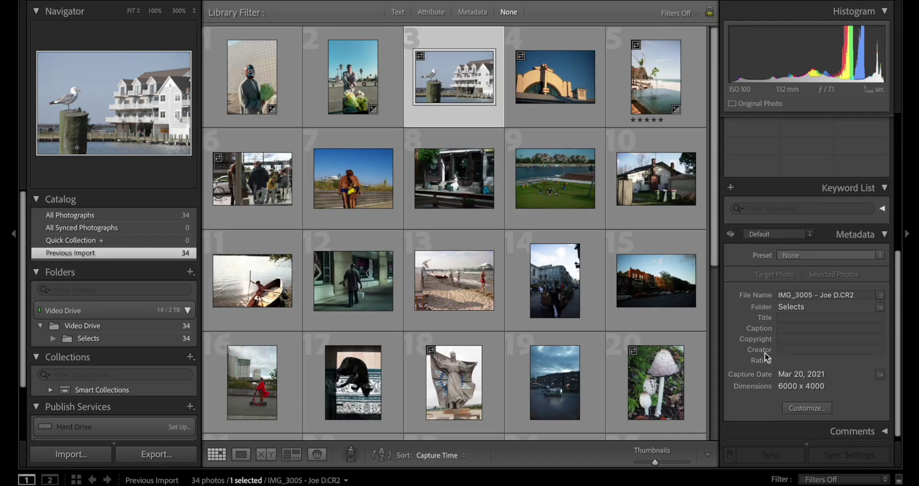
scroll(766, 357, down, 1)
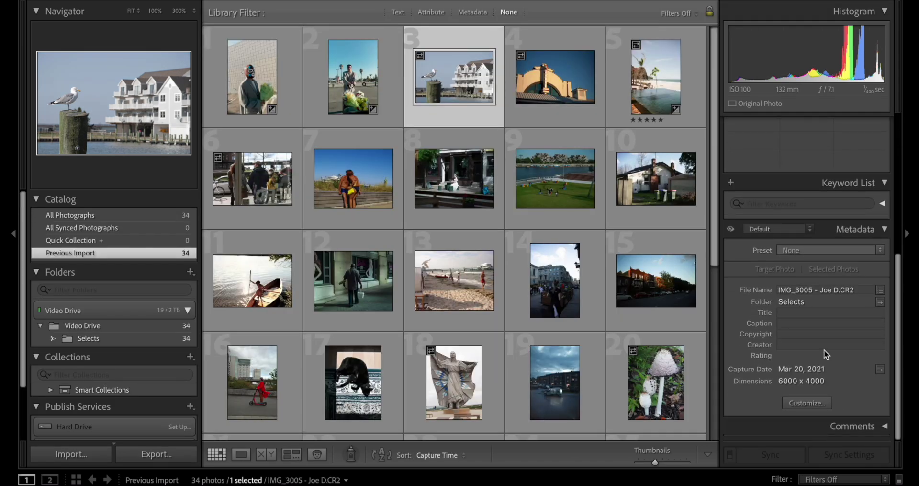
double_click(464, 88)
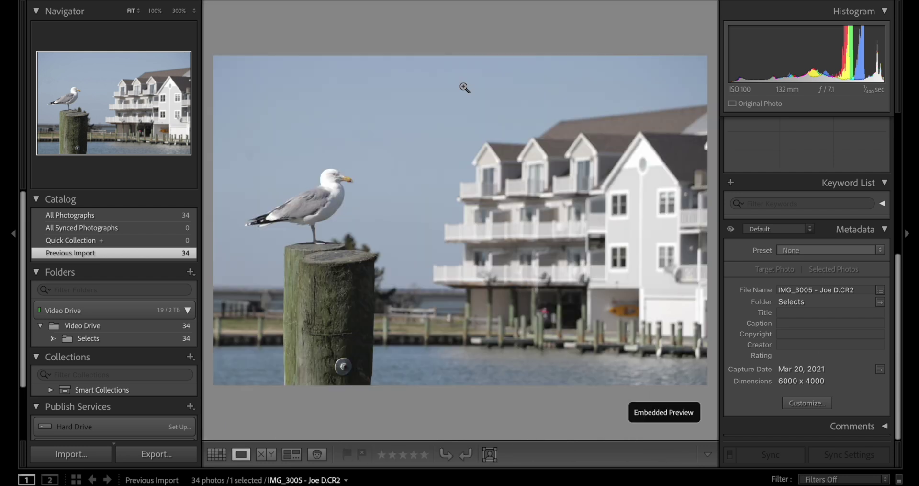
Step: Set the seagull photo's exposure to -0.40 in Develop
key(d)
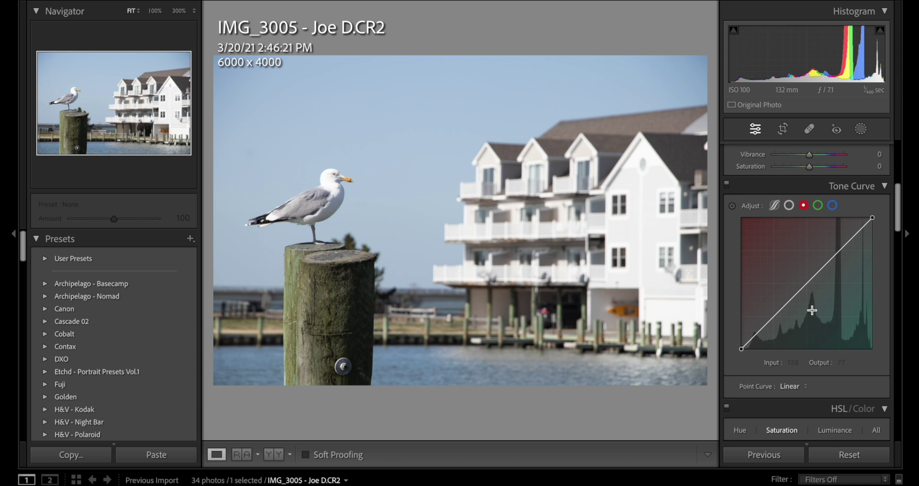
scroll(817, 211, up, 5)
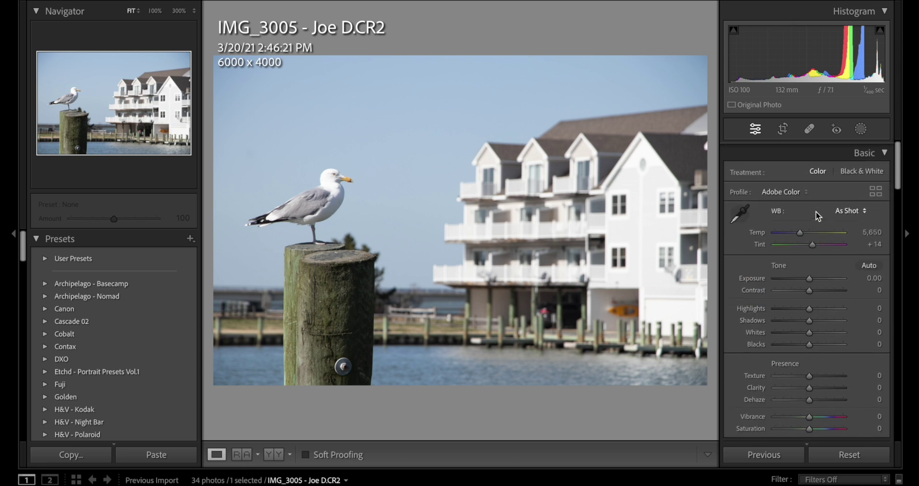
drag(810, 277, 807, 276)
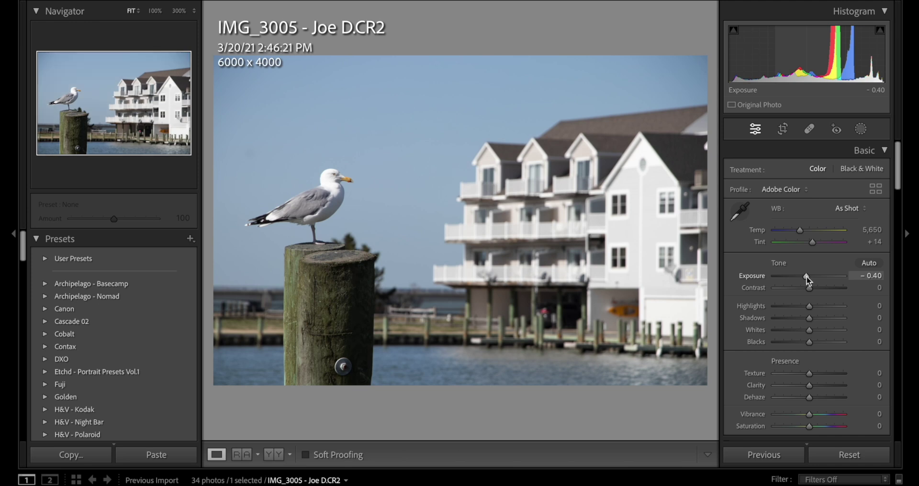
Step: Collapse the Camera Matching profiles and apply the OMTC Simga Quattro H user profile to the seagull photo
click(877, 190)
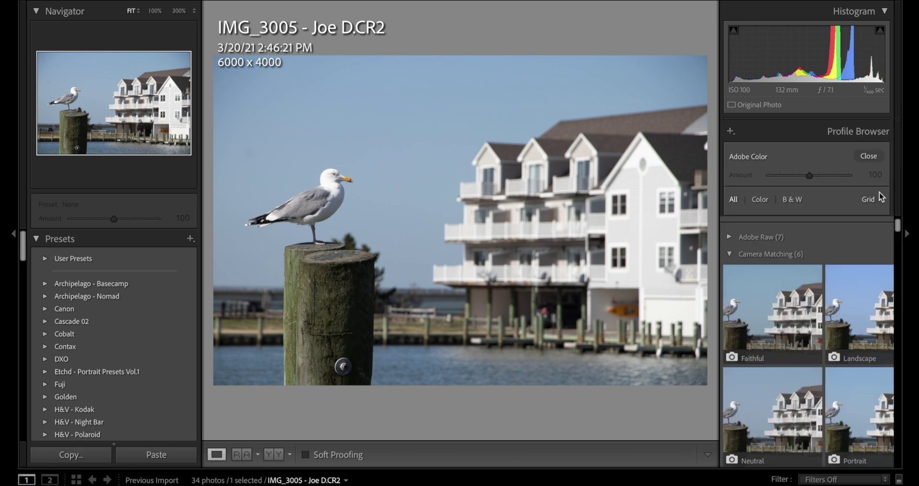
click(732, 255)
click(783, 351)
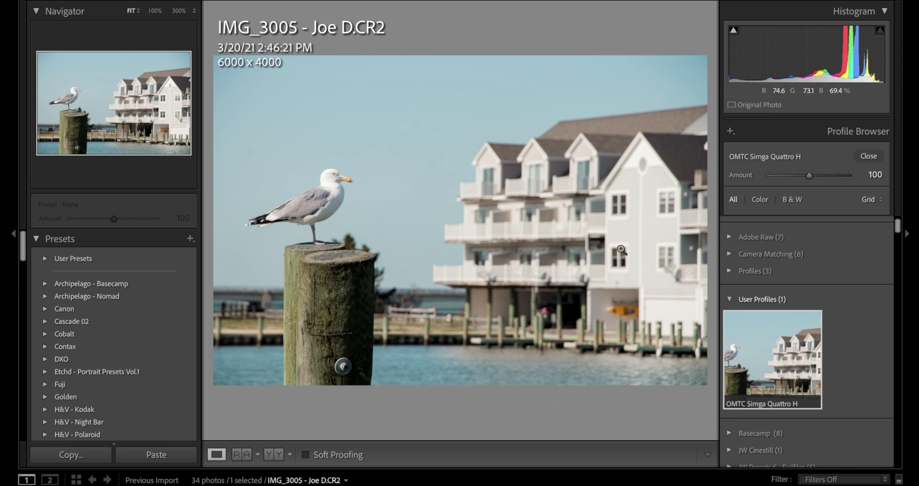
click(870, 156)
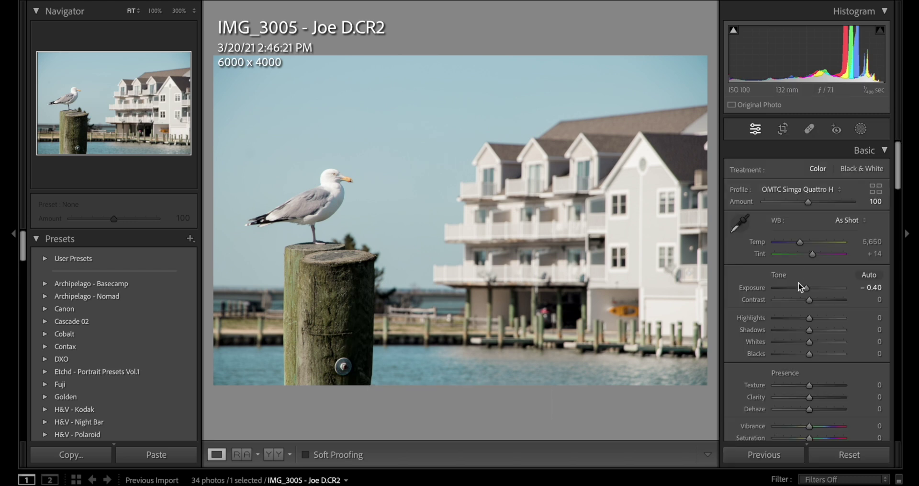
Step: Try a white balance temperature of 5,718 on the seagull photo and undo it
drag(801, 246, 802, 245)
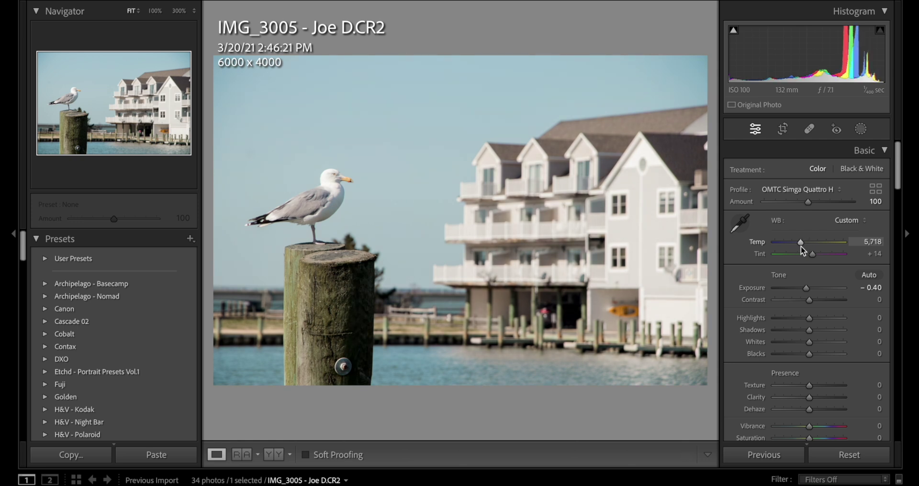
key(ctrl+z)
scroll(829, 335, down, 1)
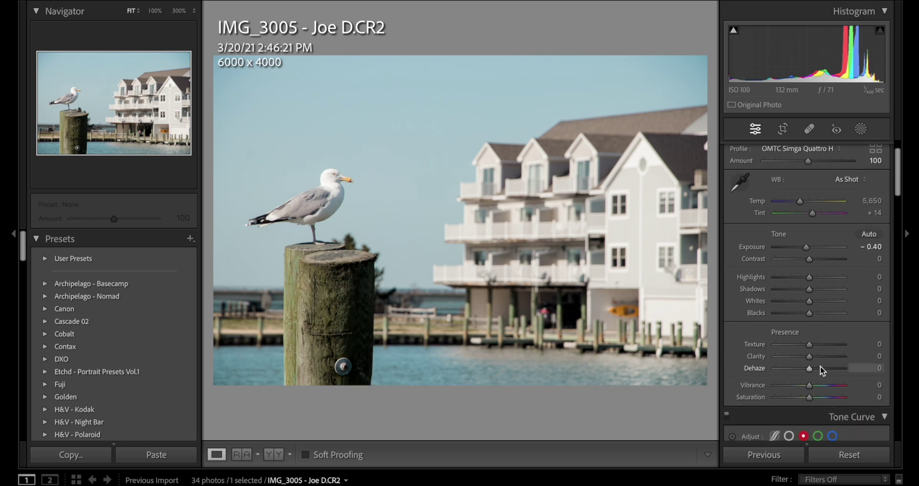
Step: Set the seagull photo's Dehaze to +13, Clarity to -5 and Texture to +7, and compare it with the unedited version
drag(813, 368, 813, 364)
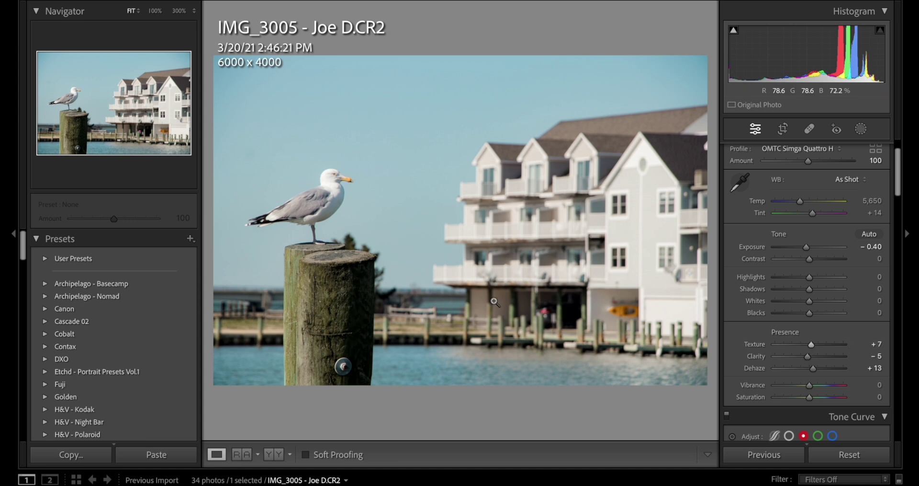
key(backslash)
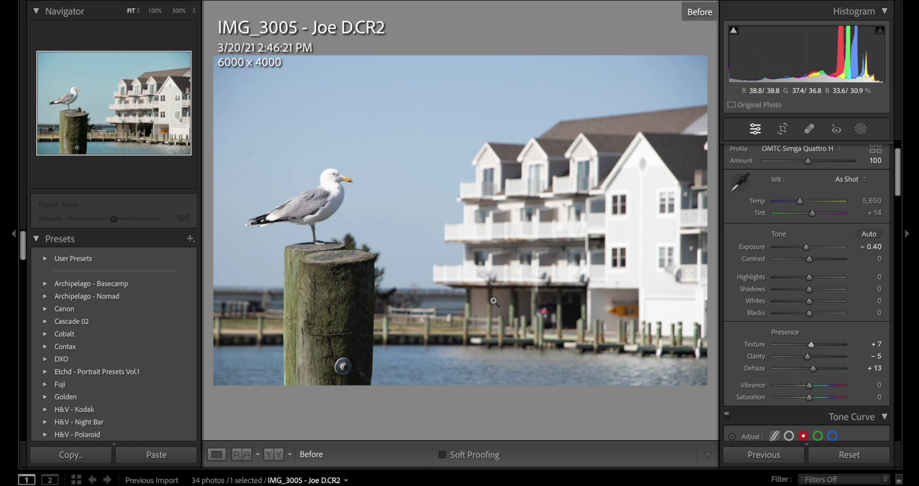
key(backslash)
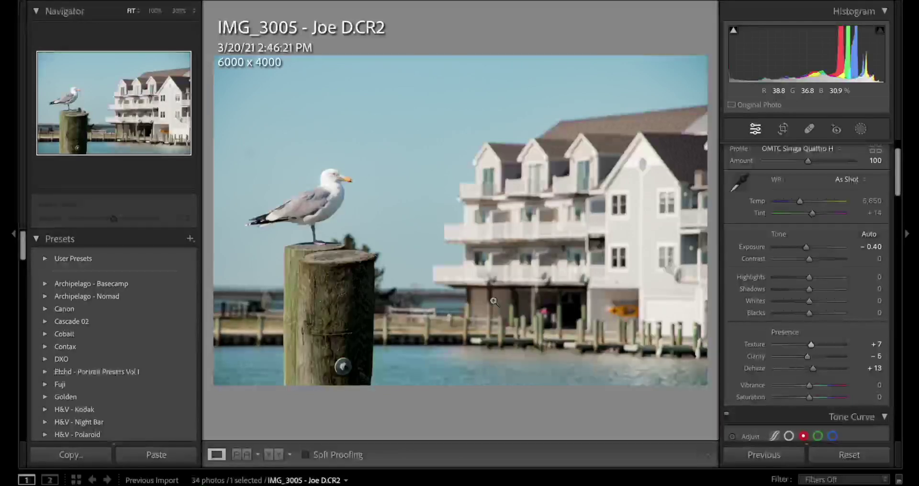
Step: Reset all of the seagull photo's adjustments, collapse the presets list and set the exposure to -0.30
click(850, 457)
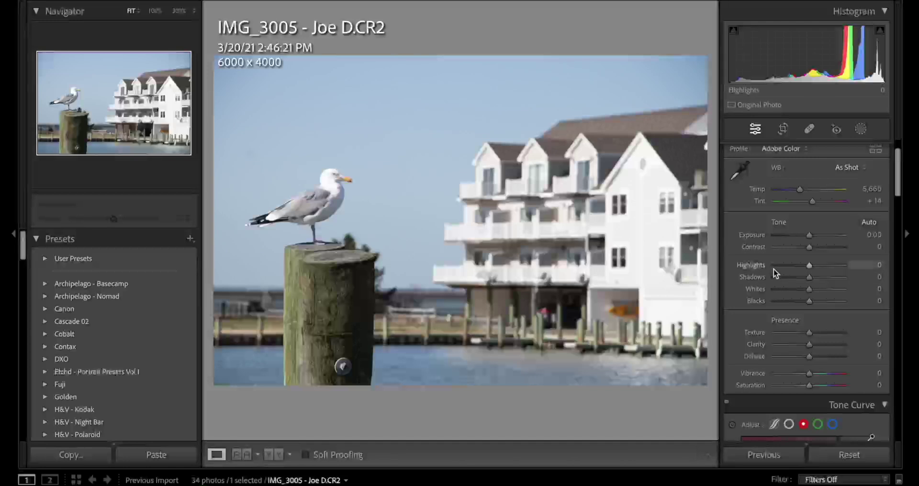
click(60, 238)
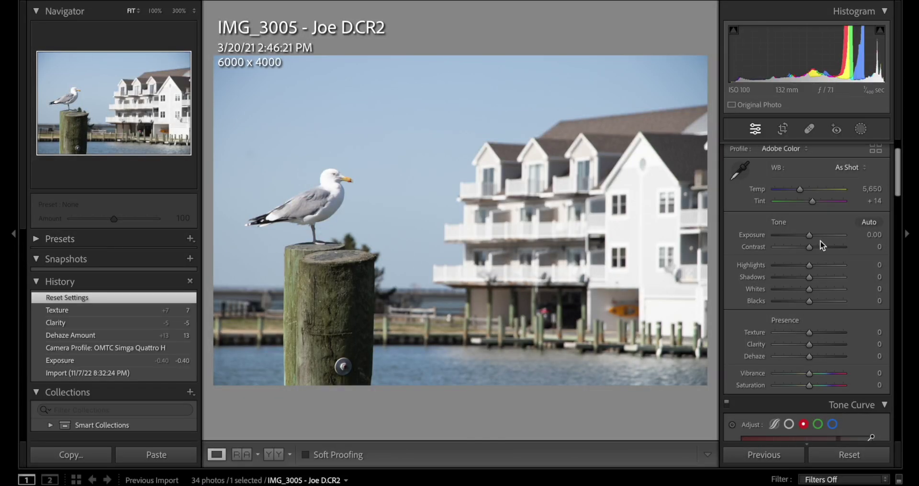
drag(809, 235, 806, 236)
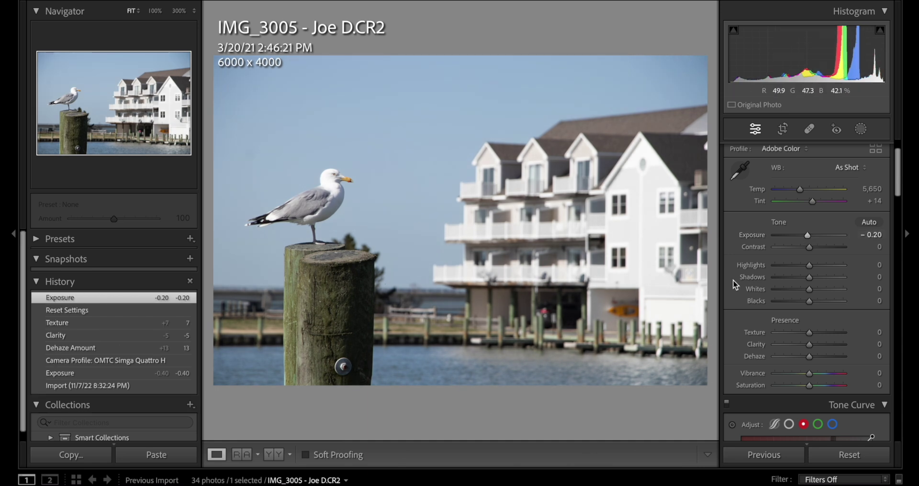
drag(807, 236, 807, 237)
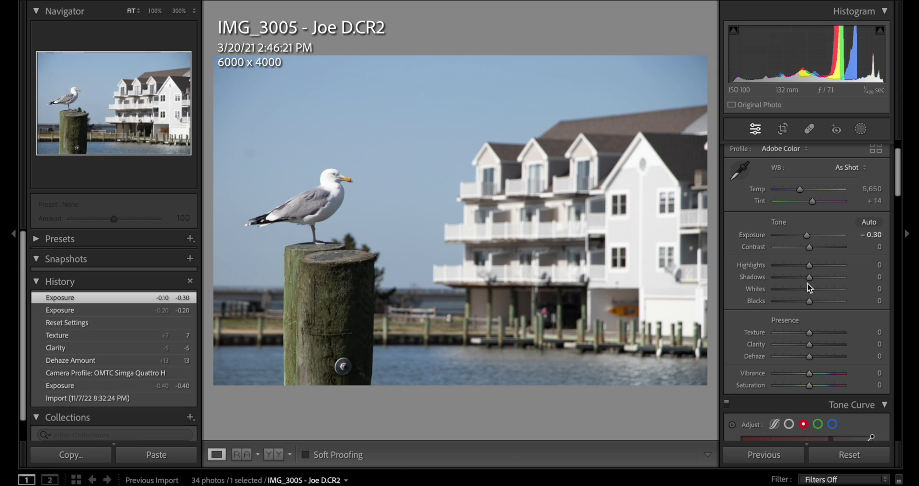
Step: Set the seagull photo's white balance to the Daylight preset
scroll(809, 287, up, 3)
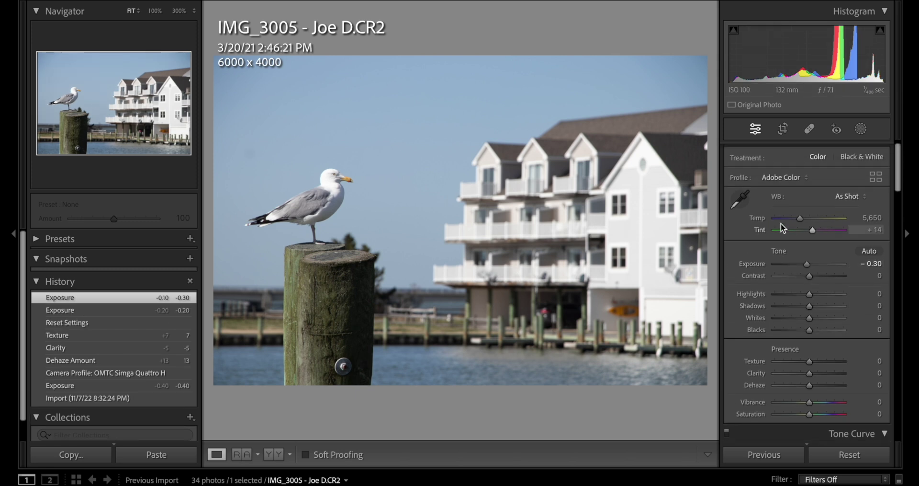
click(855, 198)
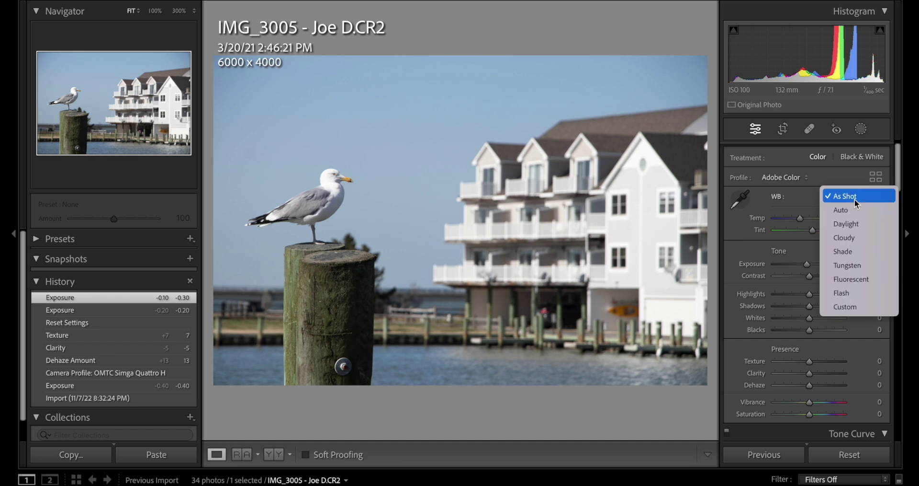
click(859, 226)
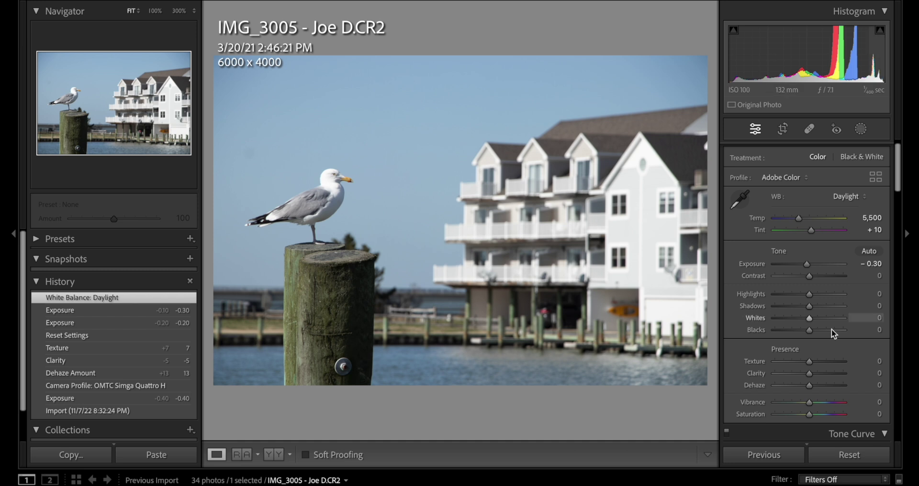
Step: Color grade the highlights of the seagull photo with a warm tint at hue 45 and saturation 8
scroll(768, 332, down, 2)
scroll(767, 331, down, 3)
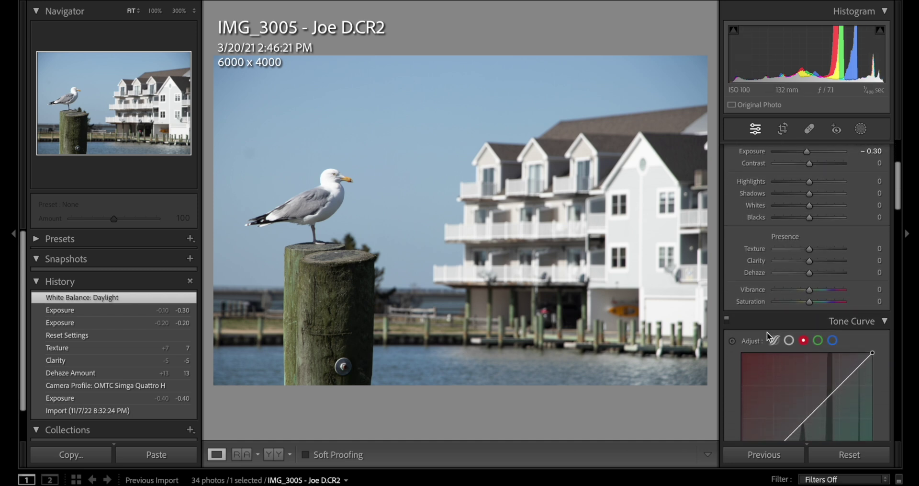
scroll(767, 332, down, 10)
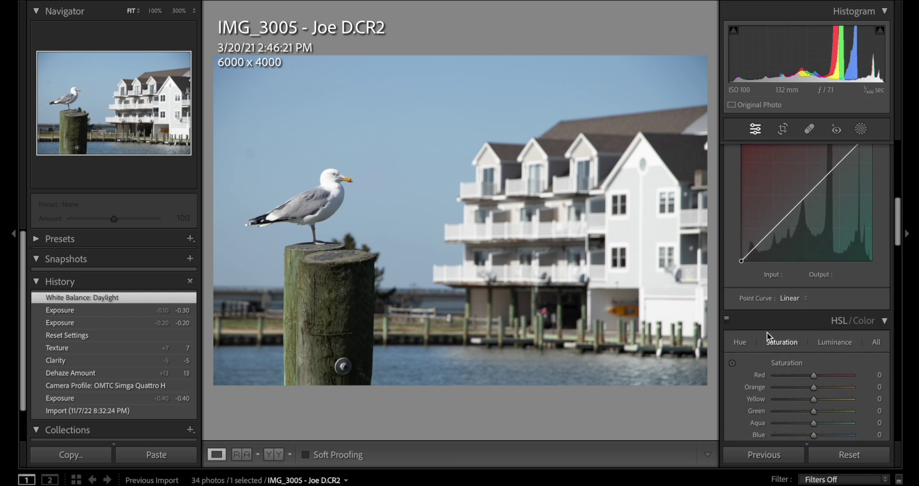
scroll(768, 331, down, 8)
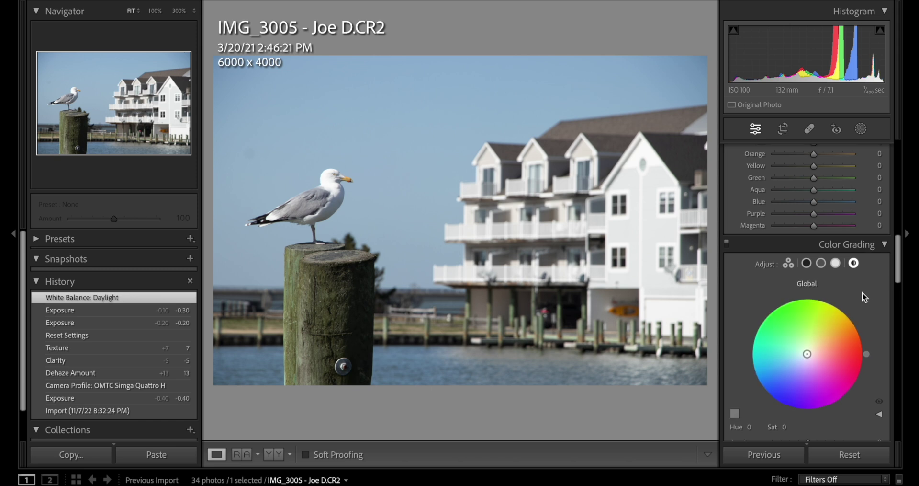
scroll(863, 292, down, 2)
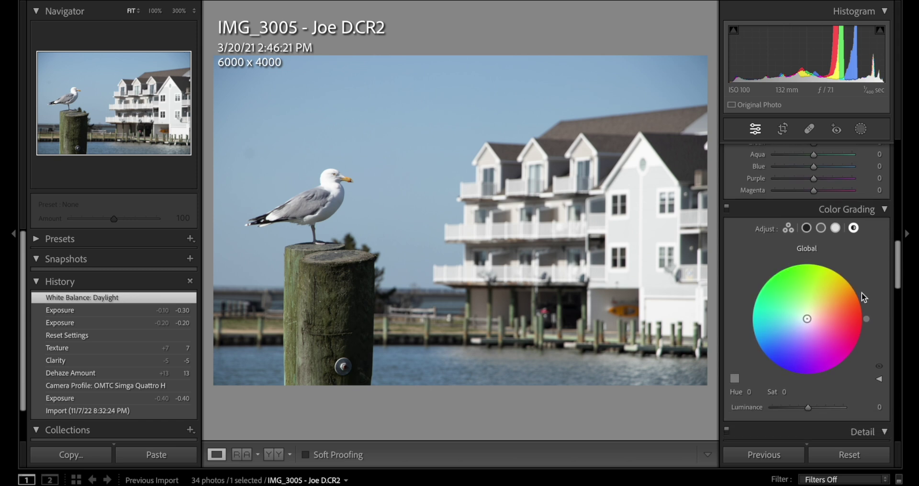
click(838, 228)
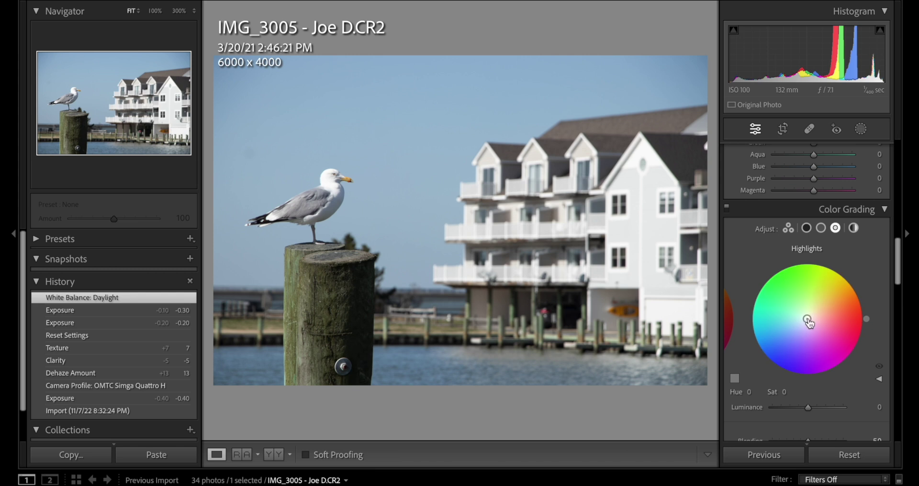
drag(809, 320, 810, 315)
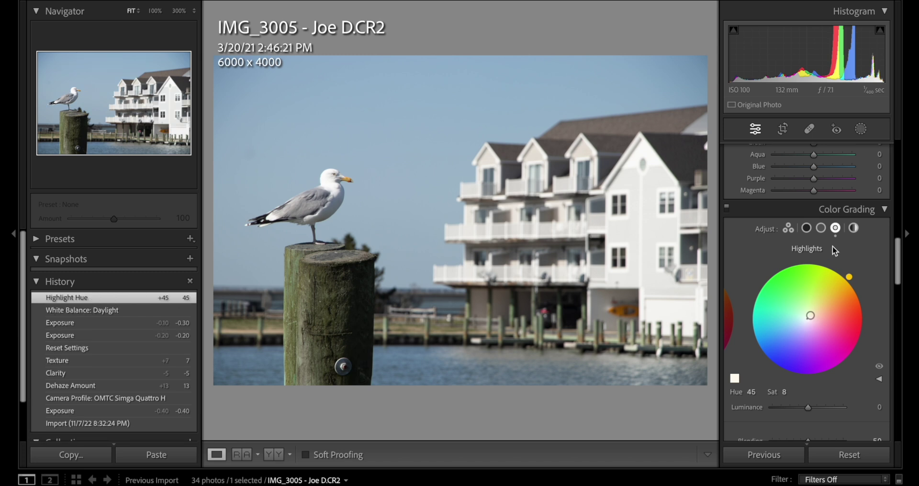
Step: Color grade the shadows of the seagull photo with a blue tint at hue 228 and saturation 5
click(808, 229)
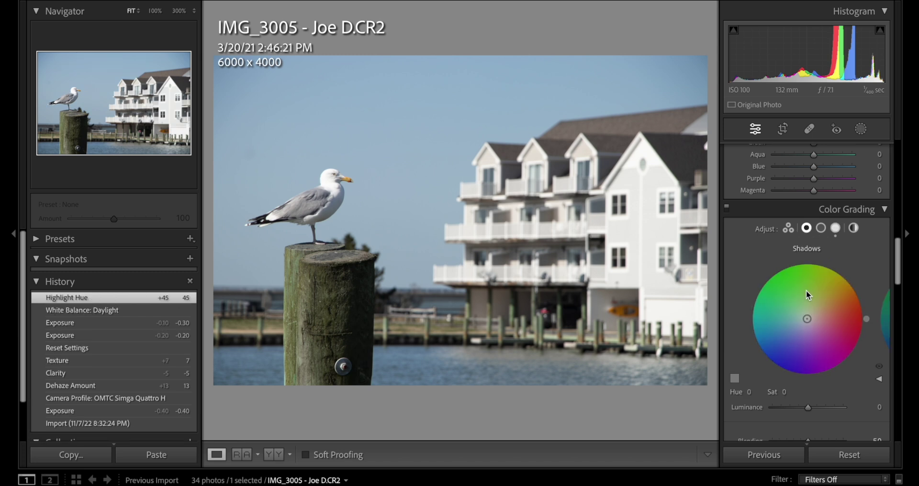
drag(808, 319, 806, 320)
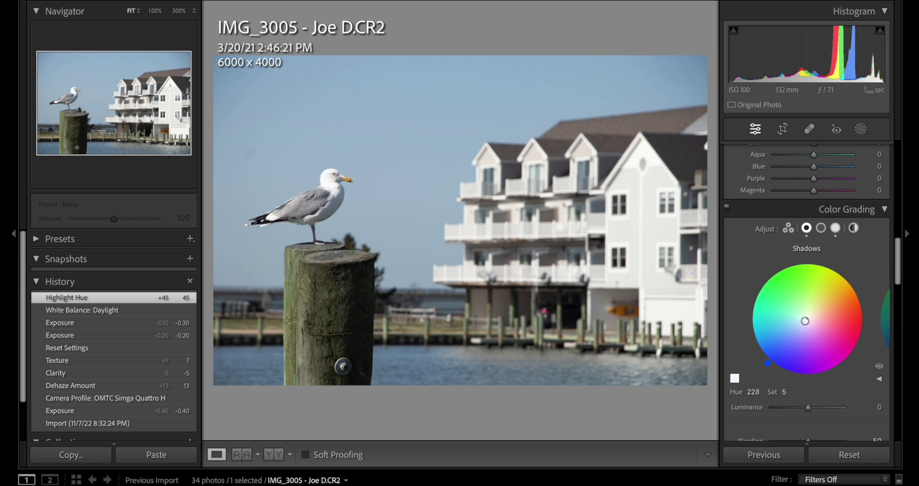
drag(805, 321, 805, 320)
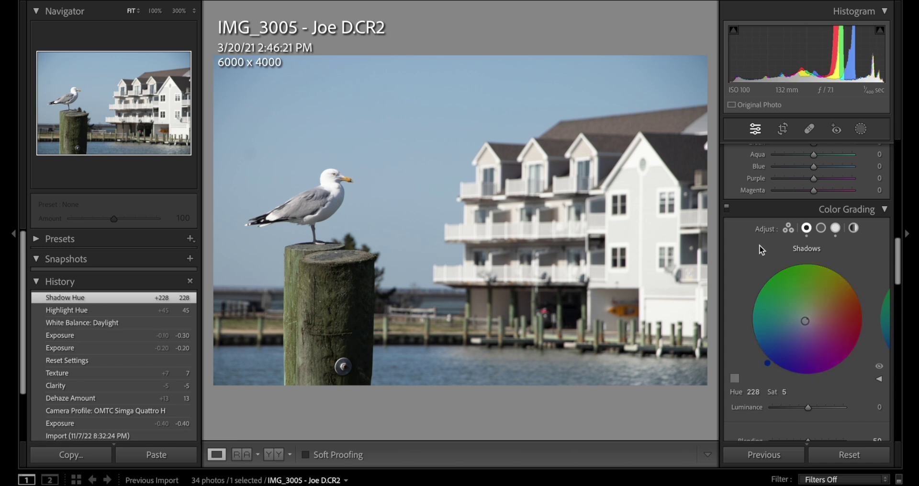
Step: Switch Color Grading off and on twice to compare the seagull photo with and without the tints
click(725, 213)
click(725, 212)
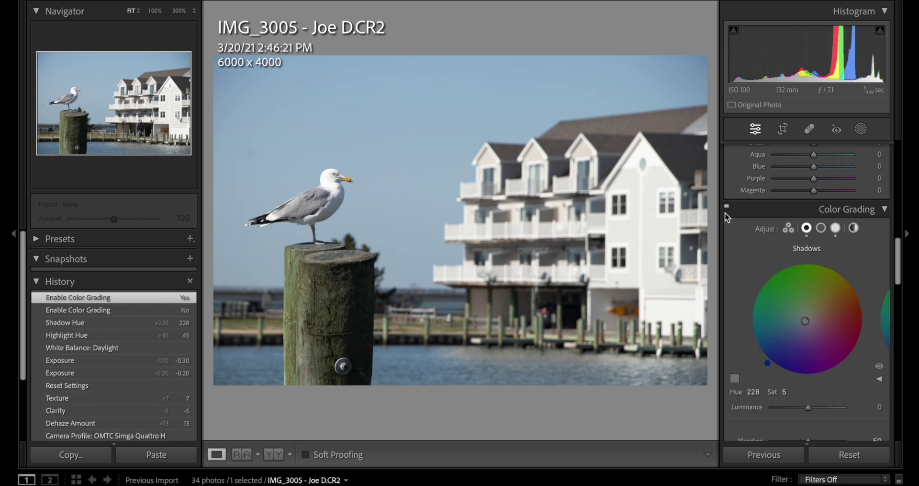
click(725, 212)
click(725, 212)
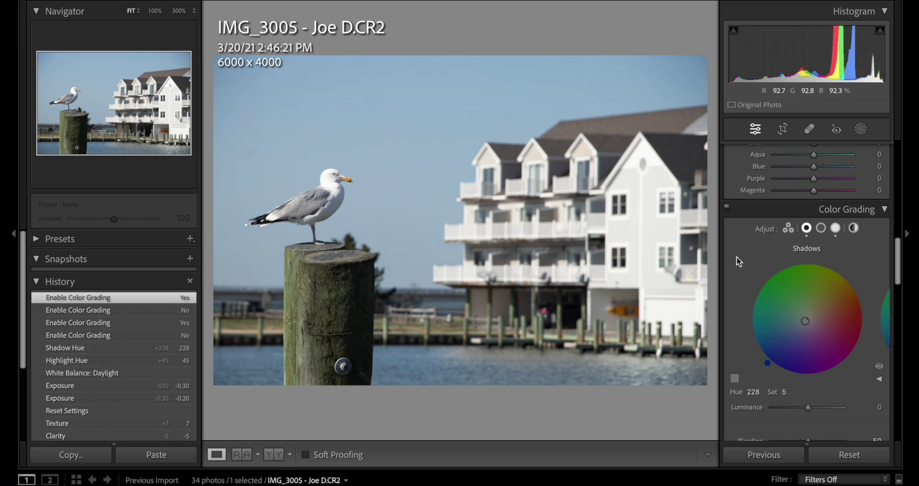
Step: Strengthen the highlights color grade to hue 51 and saturation 17, comparing the photo with Color Grading off and on
click(836, 228)
drag(810, 318, 816, 311)
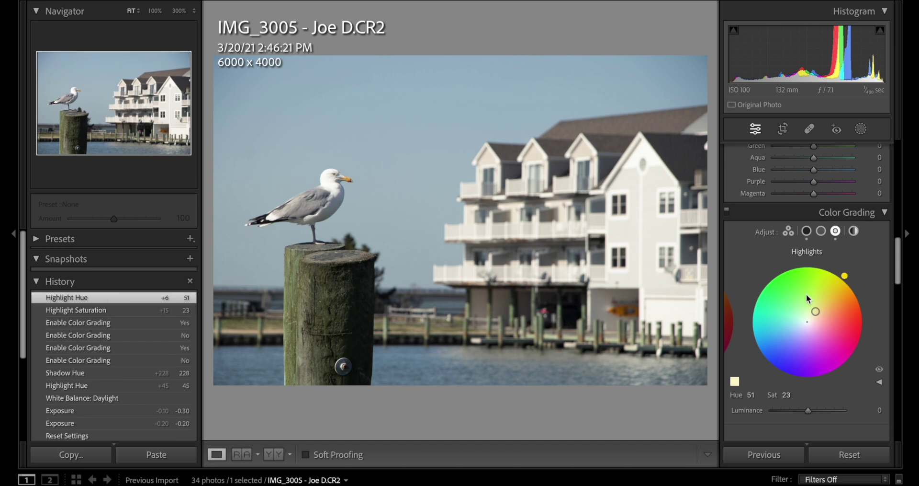
click(727, 211)
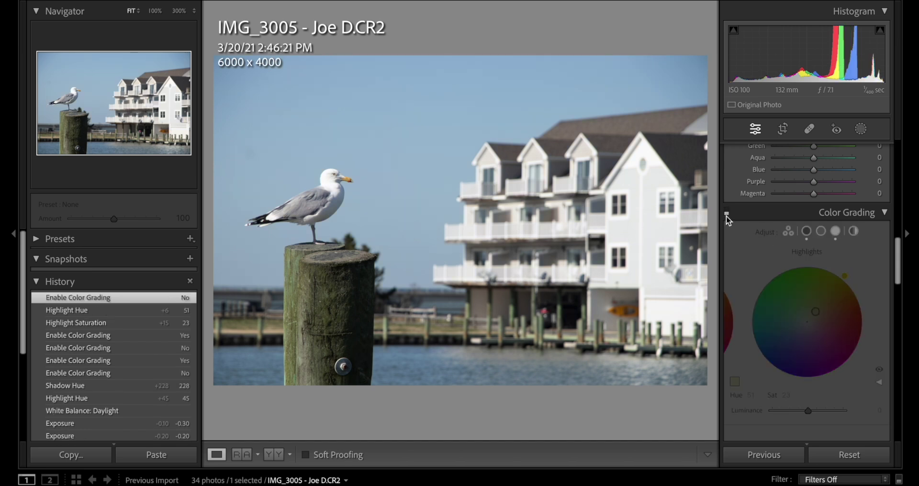
click(727, 211)
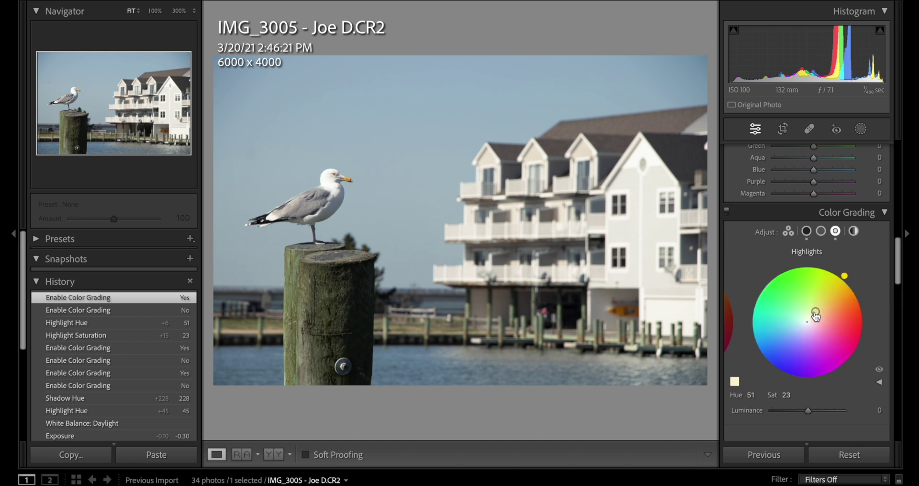
drag(816, 316, 814, 314)
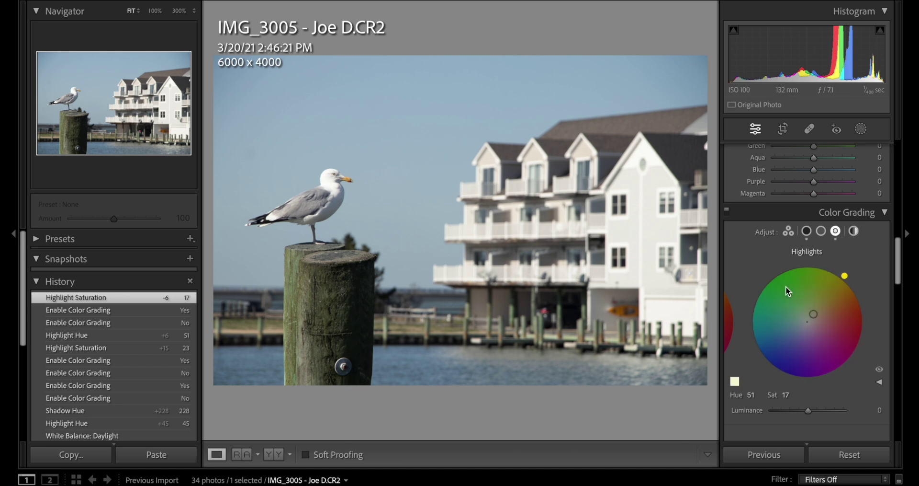
Step: Try a global color grade of hue 39 and saturation 18 on the seagull photo and reset its saturation to 0
click(853, 233)
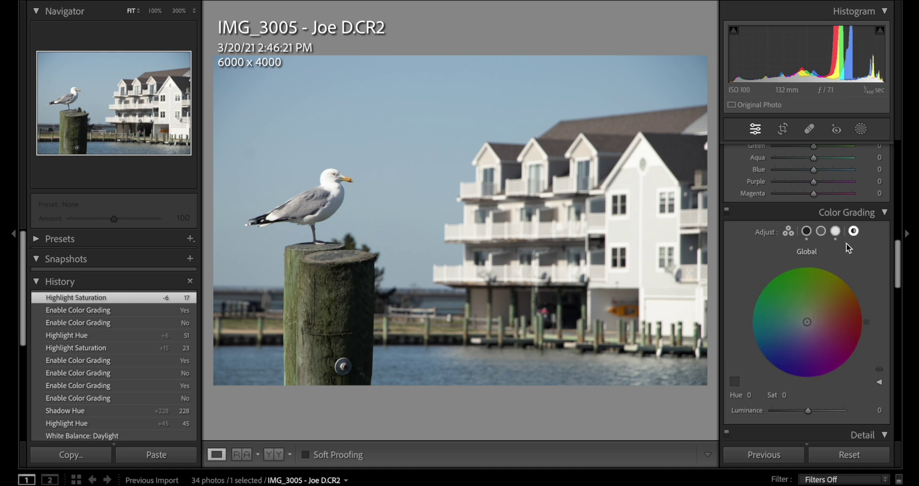
drag(807, 322, 813, 313)
drag(838, 277, 854, 284)
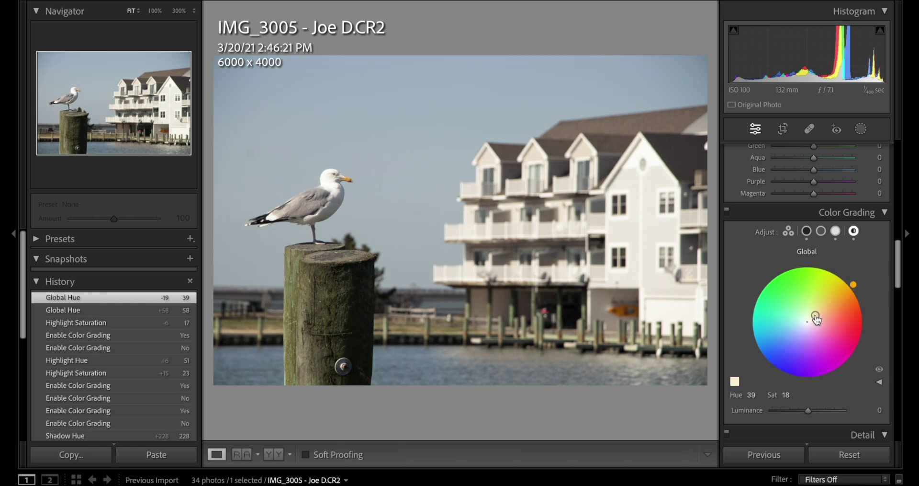
double_click(816, 315)
click(815, 314)
double_click(815, 314)
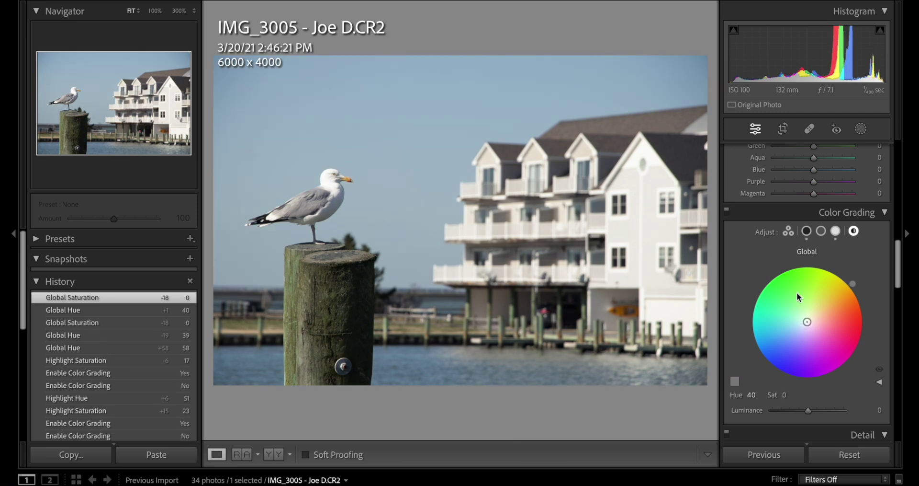
Step: Add points at 65 and 129 to the main point tone curve and lower a highlight point from input 202 to output 190
scroll(755, 255, up, 4)
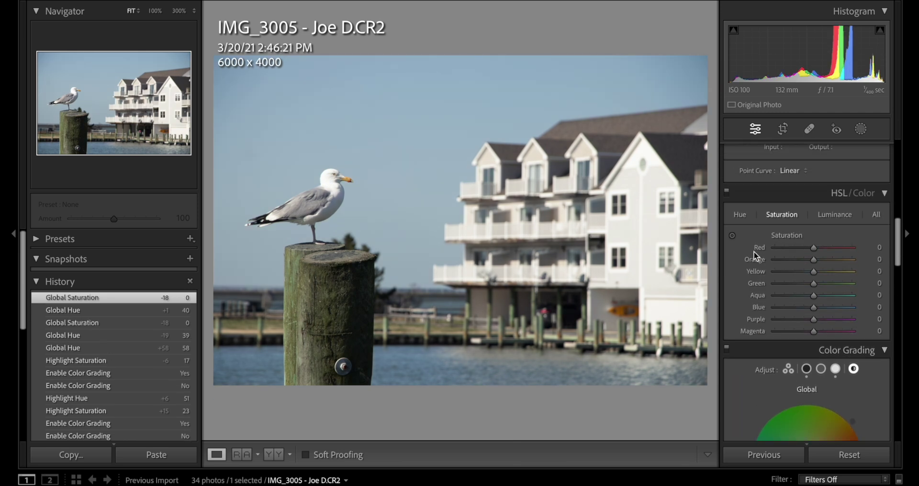
scroll(756, 255, up, 6)
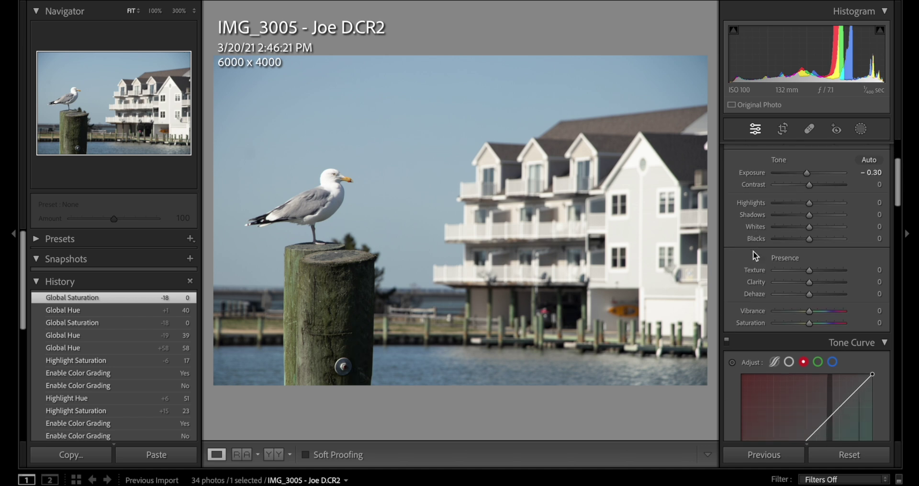
scroll(753, 251, down, 4)
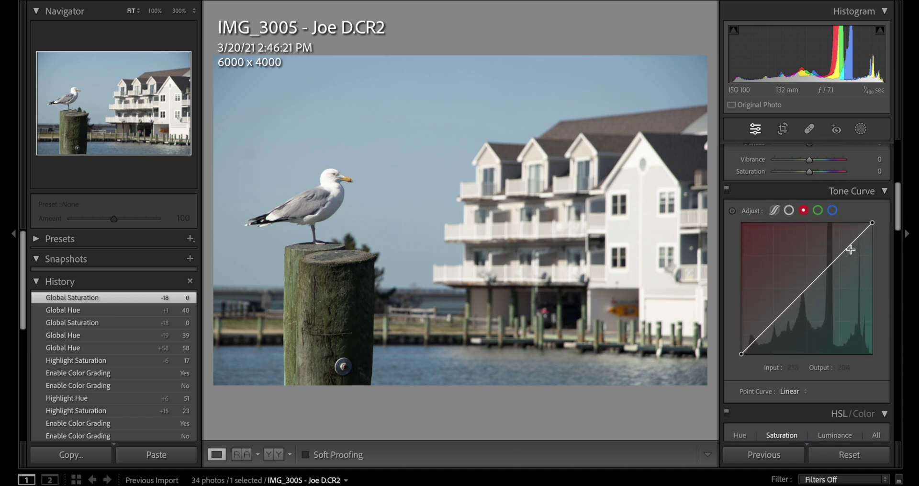
click(775, 211)
click(790, 210)
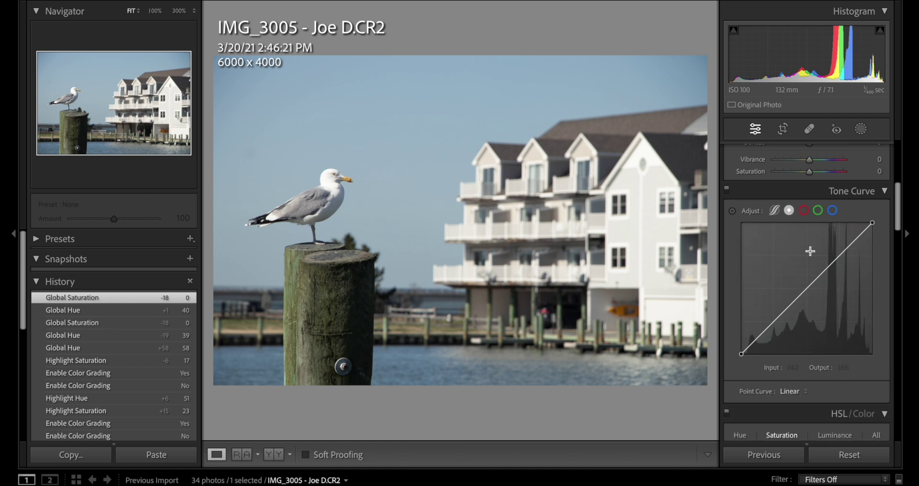
click(775, 320)
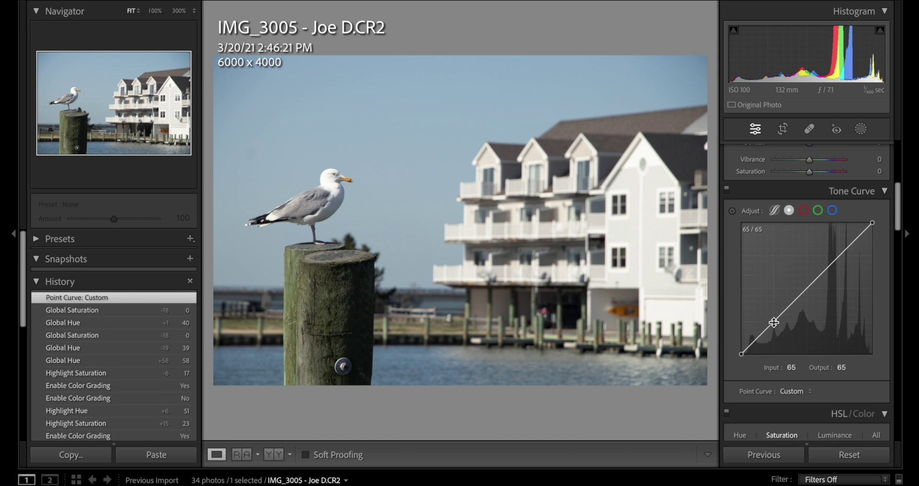
click(808, 292)
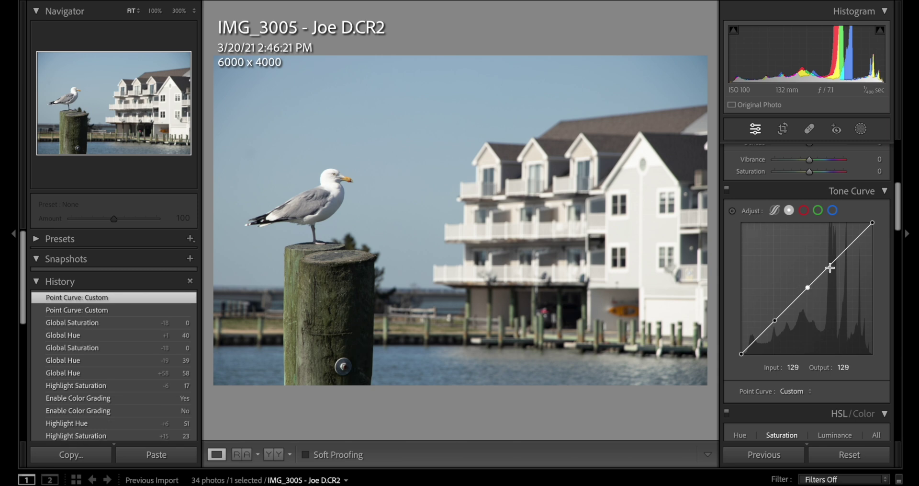
drag(846, 255, 851, 277)
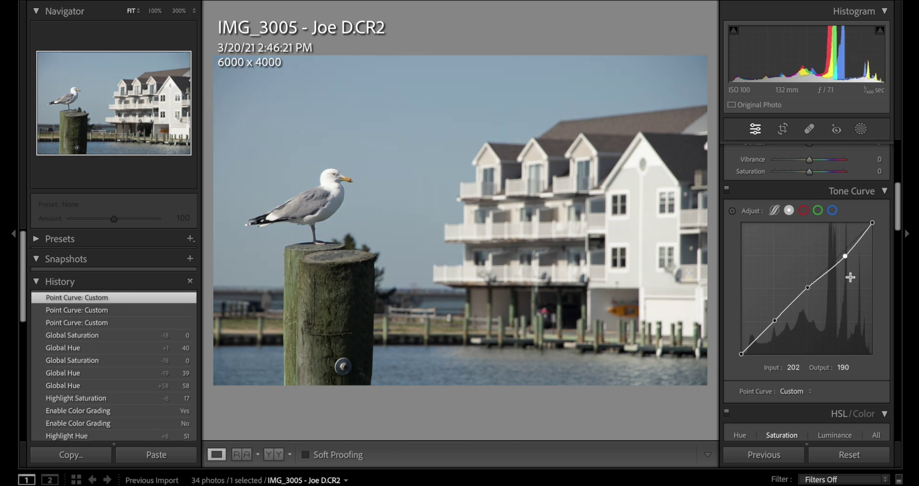
Step: Undo the lowered highlight point on the tone curve and place an unshifted one at input 191, output 191
key(ctrl+z)
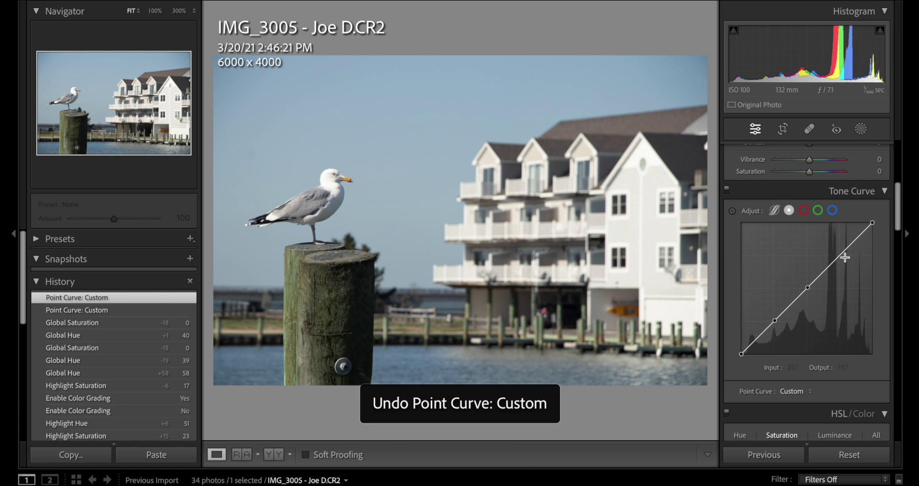
click(842, 258)
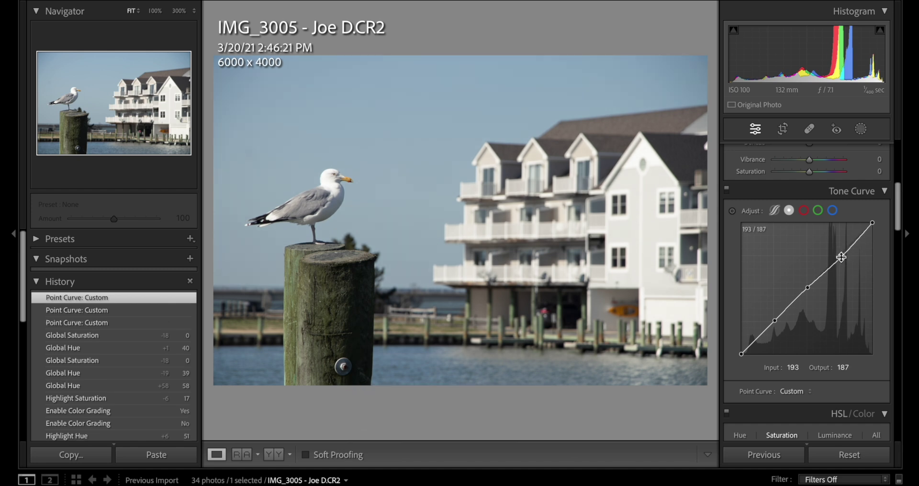
key(ctrl+z)
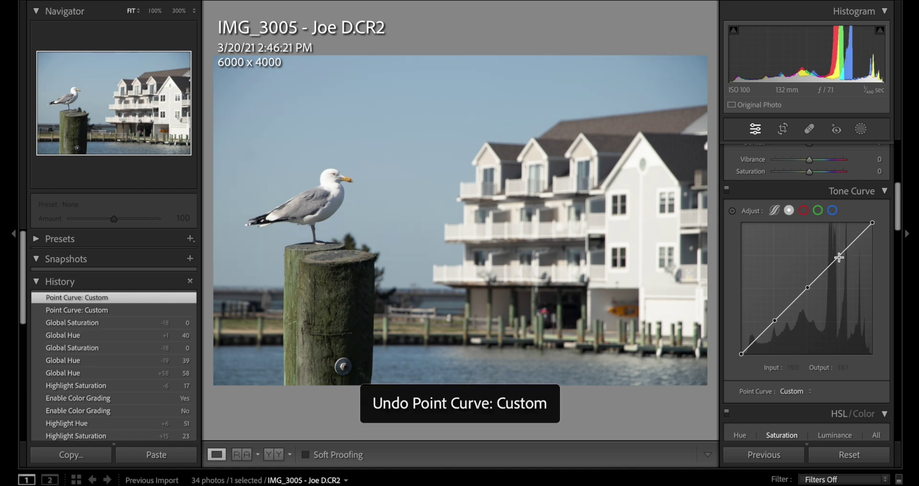
click(840, 255)
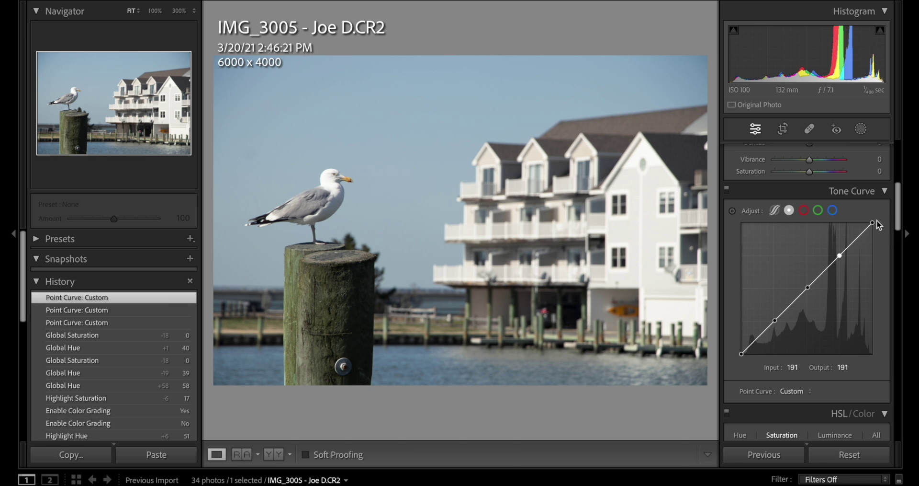
Step: Lower the tone curve's white end point to output 233 and compare the photo with Tone Curve off and on
mouse_move(873, 222)
mouse_down()
mouse_move(886, 226)
mouse_move(874, 230)
mouse_move(874, 241)
mouse_move(874, 232)
mouse_up()
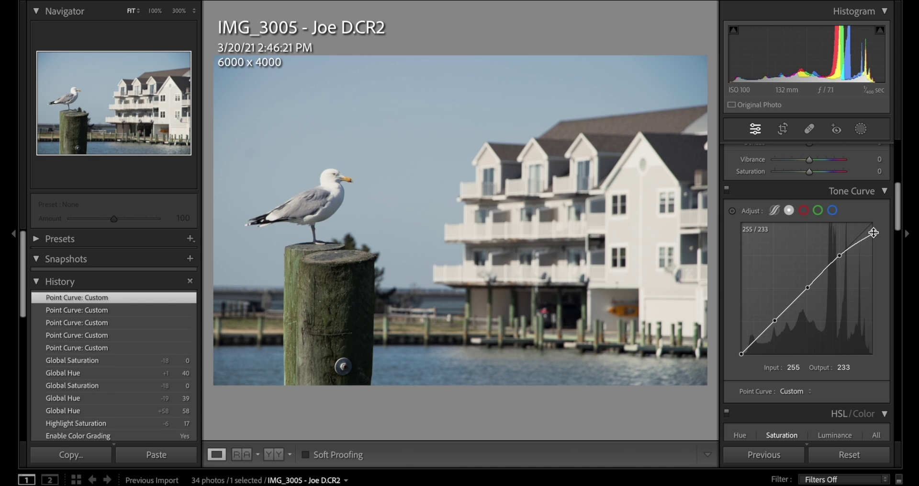
click(727, 189)
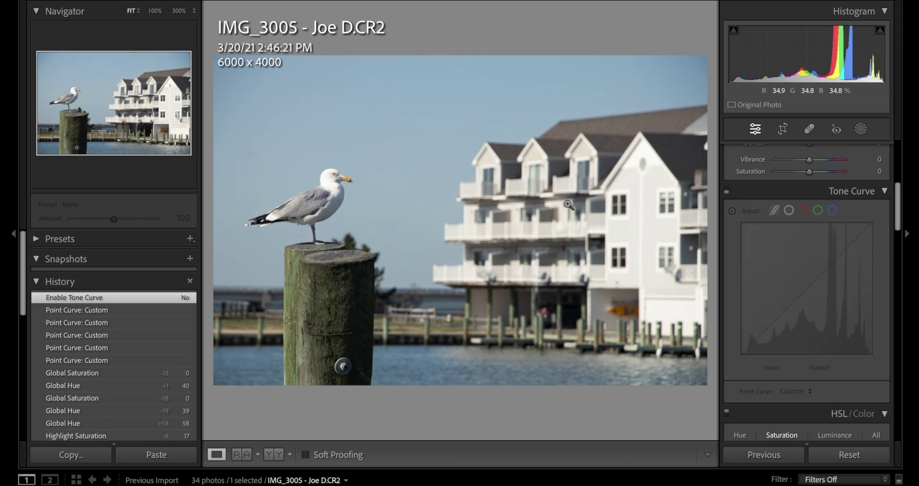
click(727, 189)
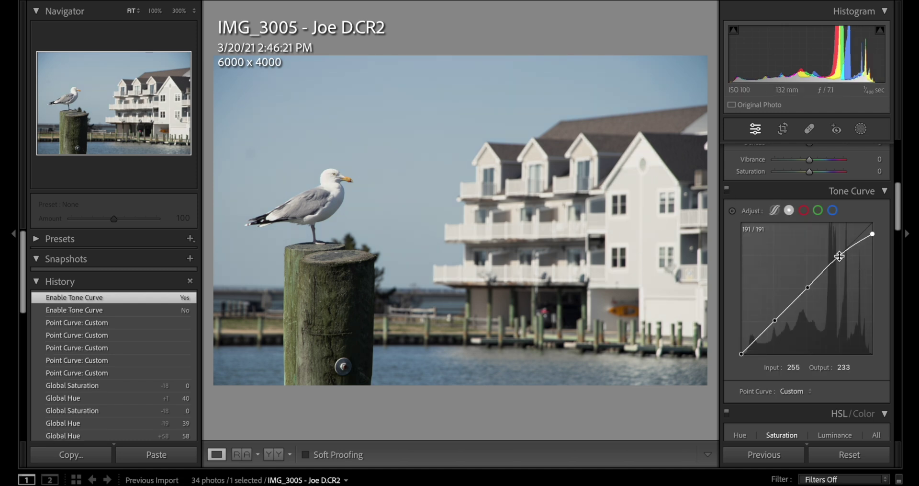
Step: Lower the curve's highlight and shadow points, raise the midtone point and lift the black point to output 8, comparing Tone Curve off and on
drag(840, 255, 842, 263)
drag(807, 288, 809, 283)
drag(775, 320, 769, 330)
drag(742, 356, 723, 349)
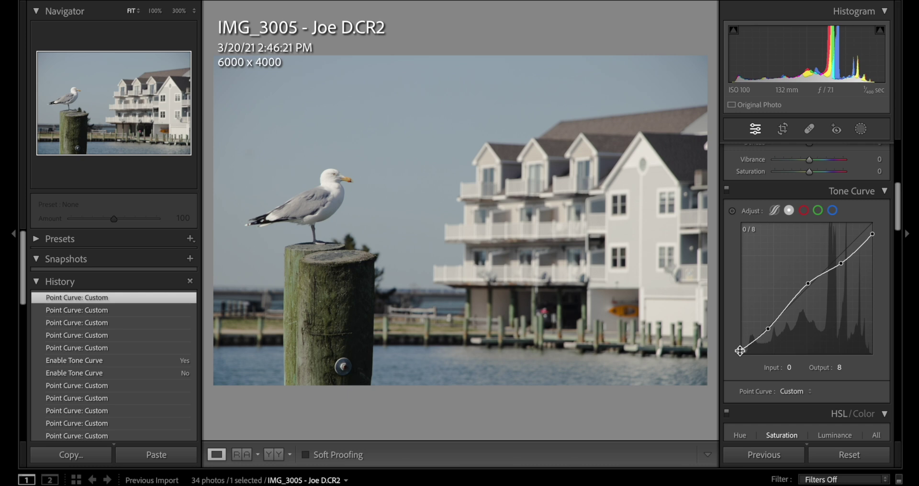
click(727, 188)
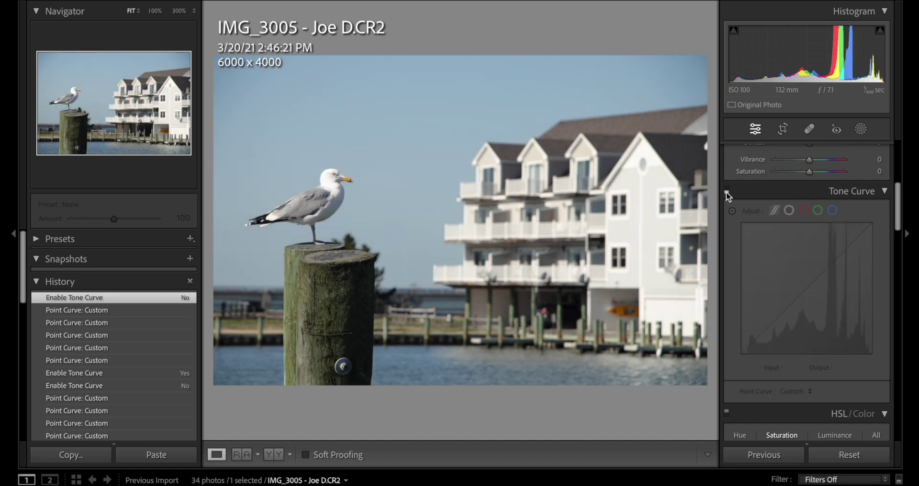
click(726, 188)
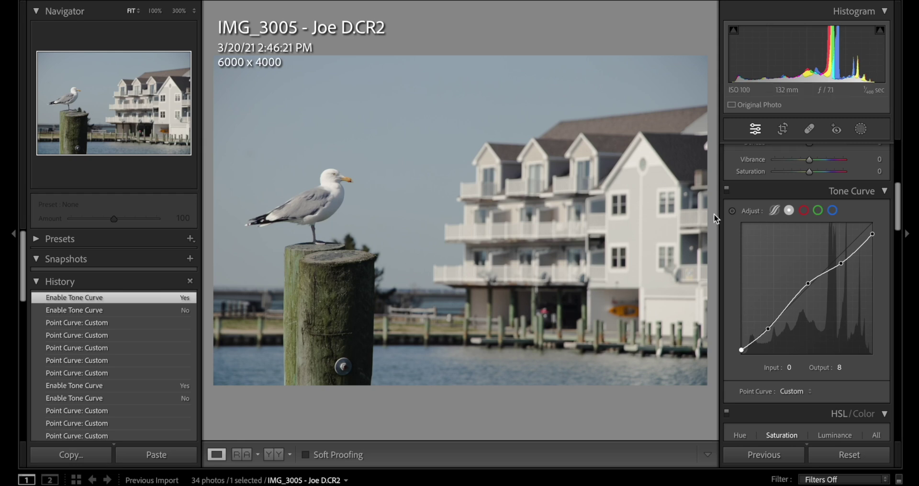
Step: Set the exposure to -0.10 and compare the seagull photo with its unedited version
scroll(861, 209, up, 3)
scroll(861, 208, up, 4)
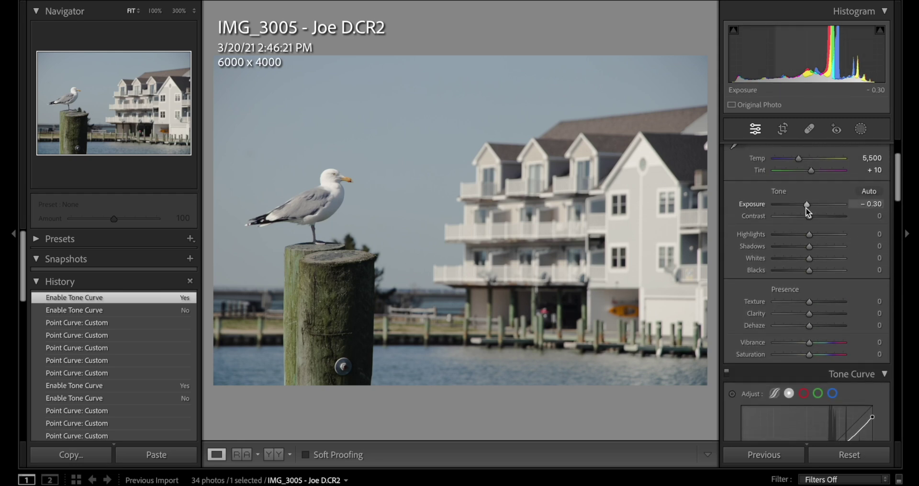
drag(807, 208, 808, 208)
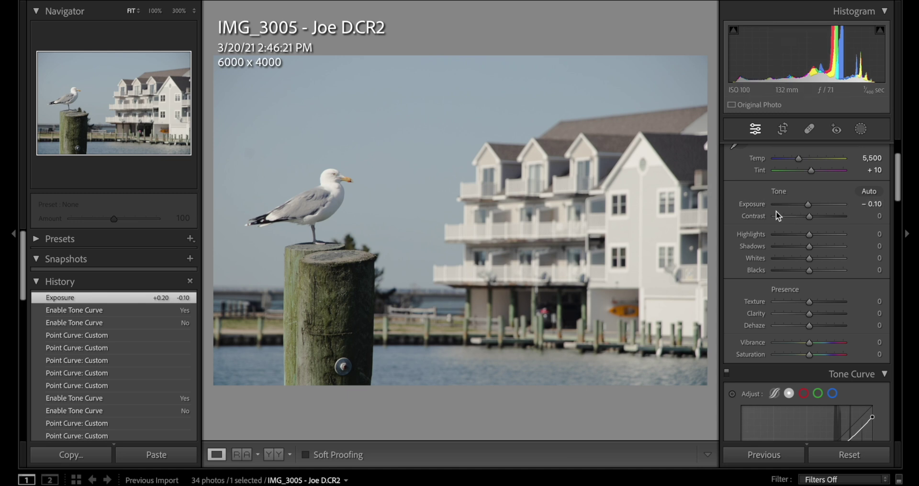
key(backslash)
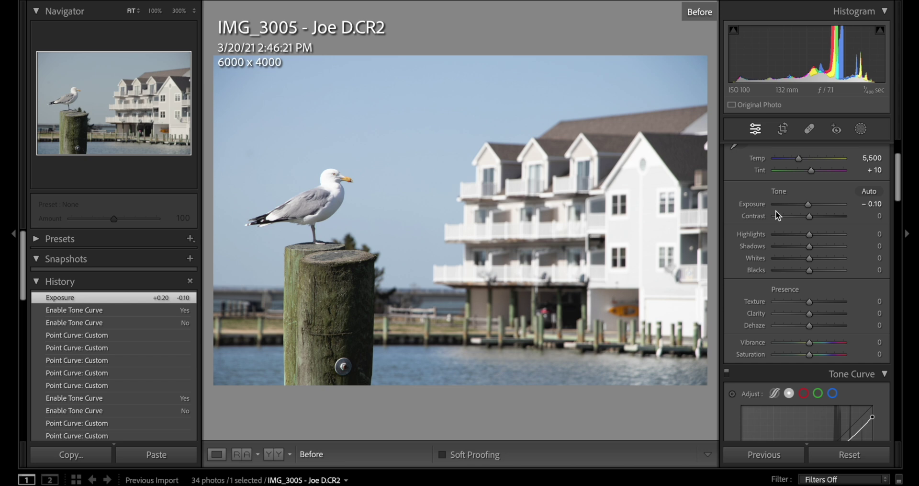
key(backslash)
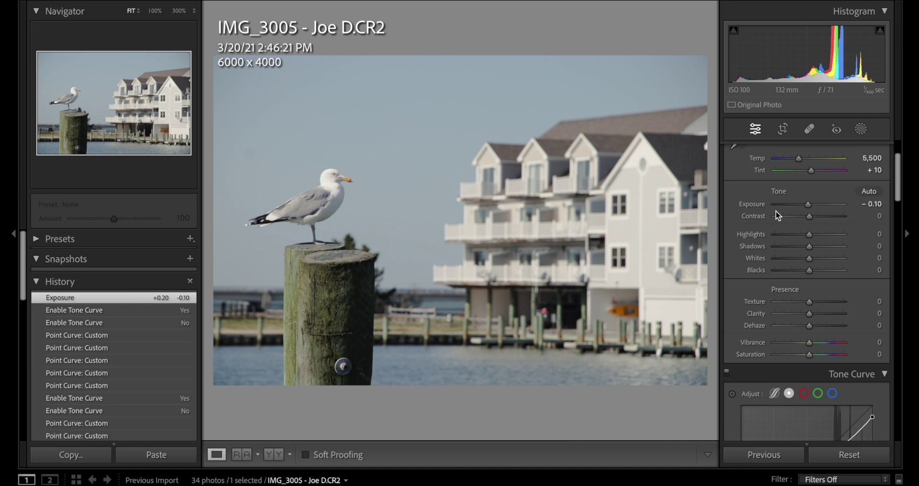
Step: Reduce the highlights color grade's saturation to 13
scroll(775, 211, down, 10)
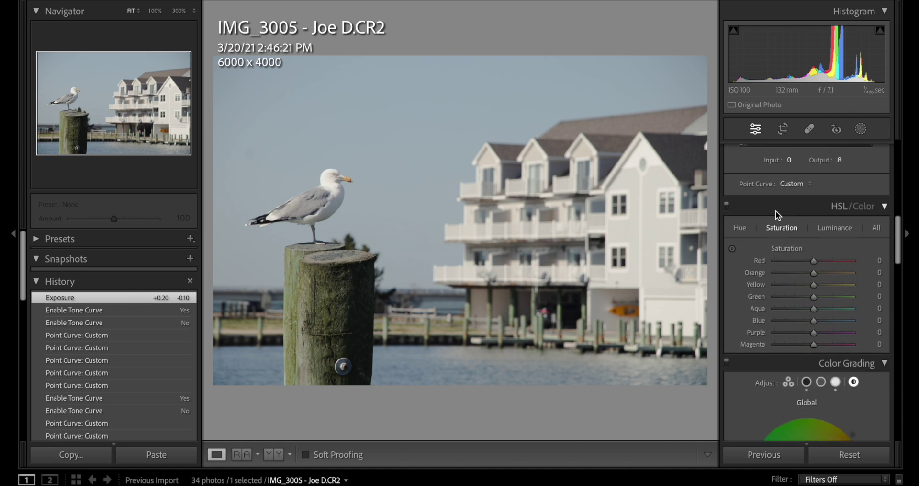
scroll(779, 214, down, 5)
click(836, 198)
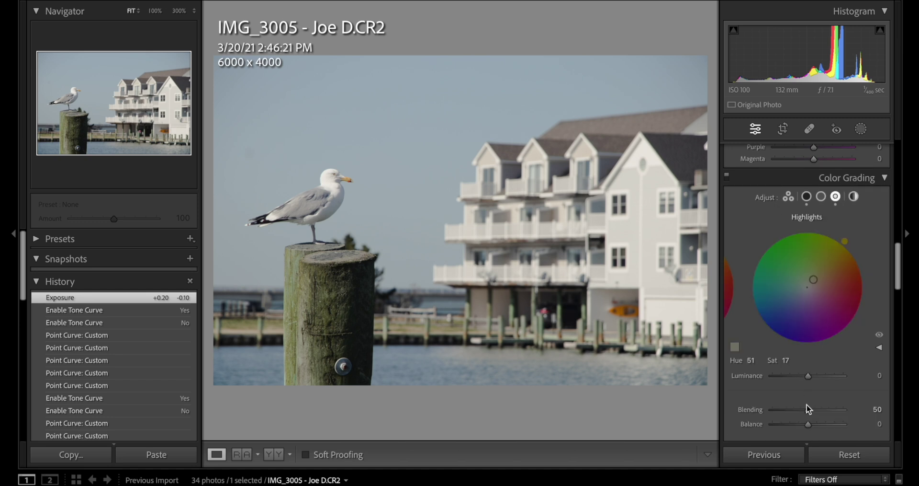
scroll(808, 408, down, 2)
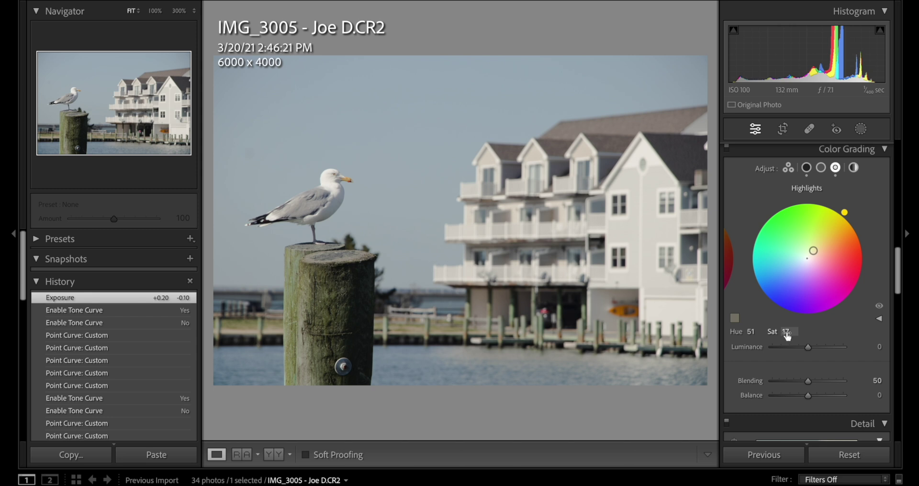
drag(788, 335, 784, 336)
Step: Shift the sky's hue with the HSL targeted adjustment to Blue -10 and Aqua -1
scroll(875, 208, up, 10)
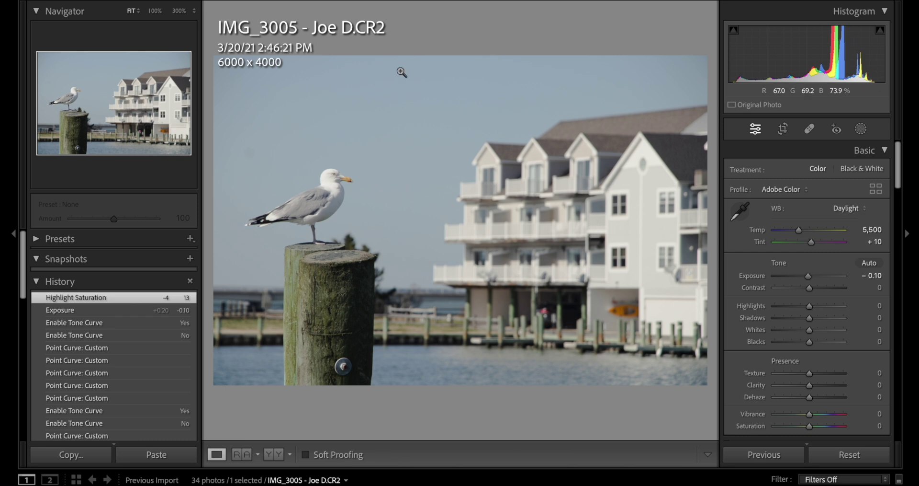
scroll(811, 344, down, 8)
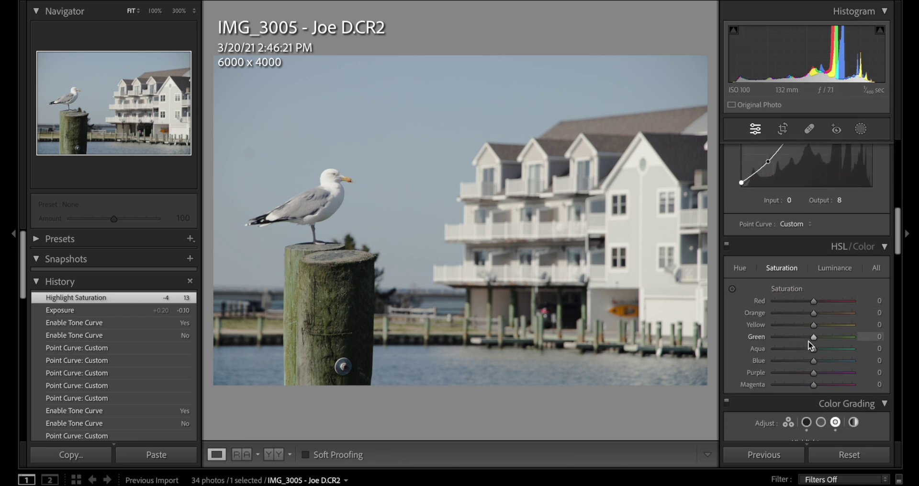
scroll(811, 345, down, 3)
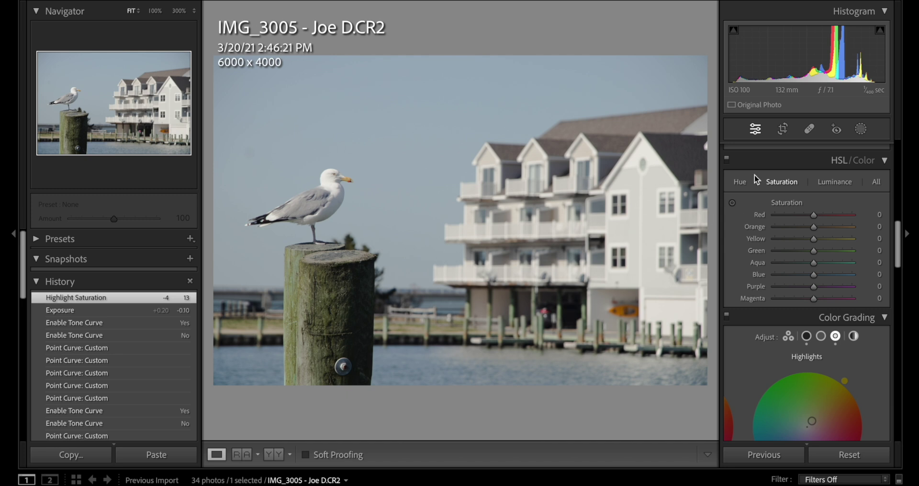
click(741, 183)
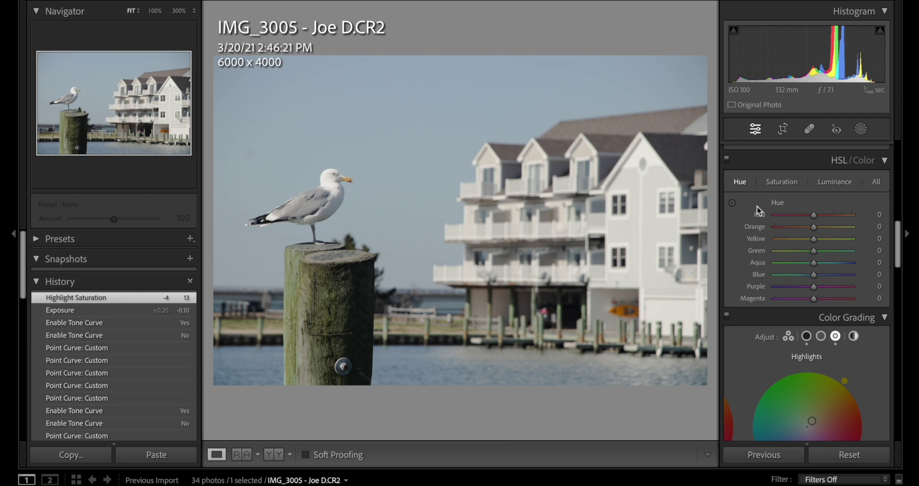
click(733, 203)
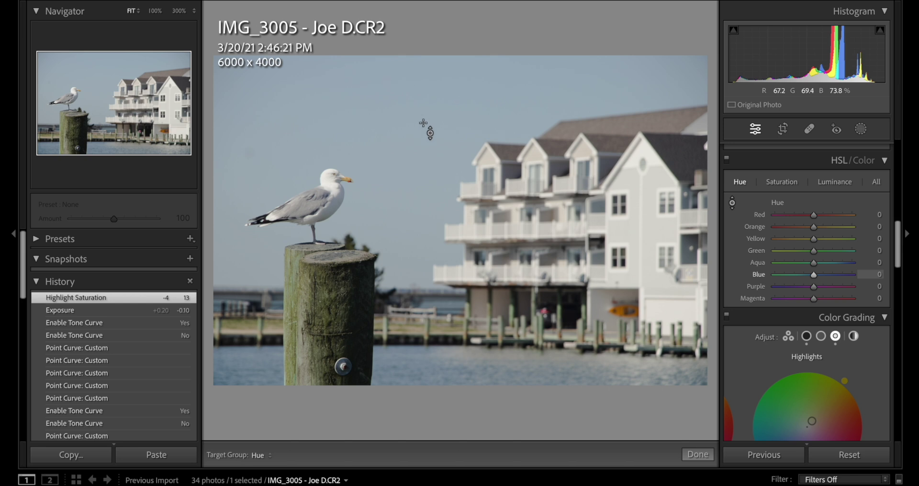
drag(412, 144, 411, 219)
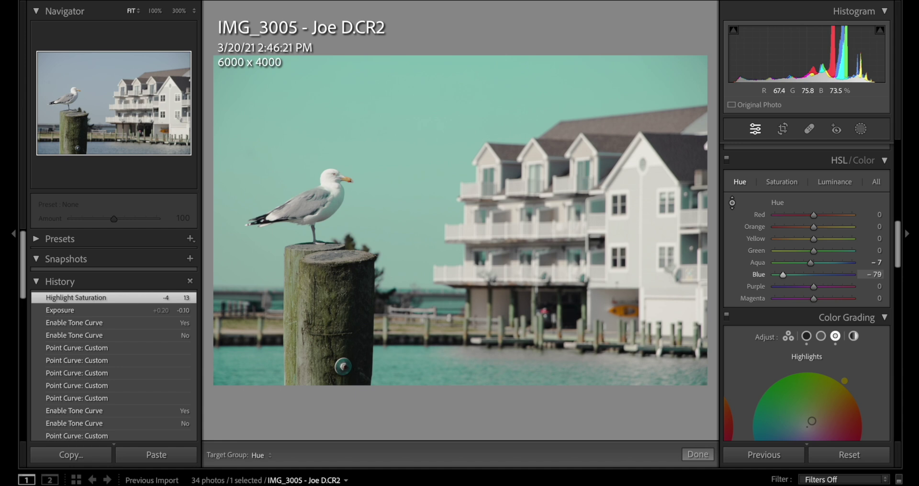
drag(412, 220, 412, 156)
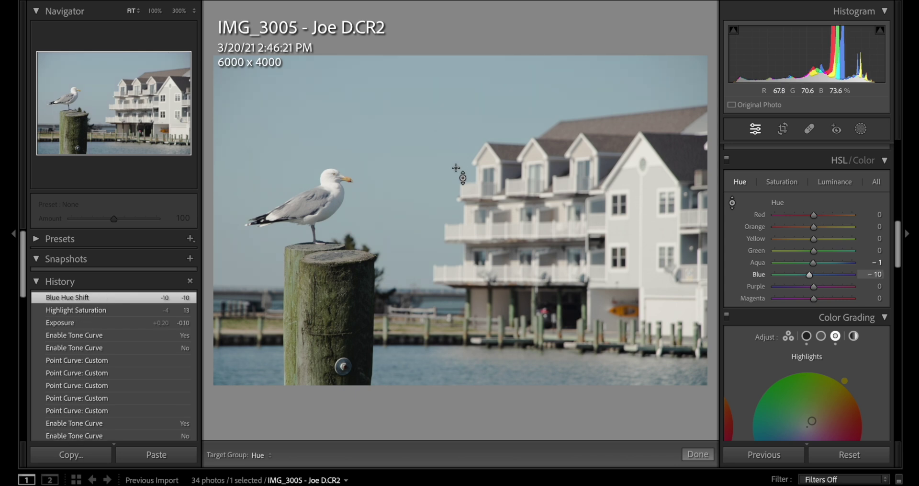
Step: Adjust the sky with the HSL targeted adjustment to Blue saturation -5, Blue luminance +16 and Aqua luminance +2
click(789, 183)
click(733, 203)
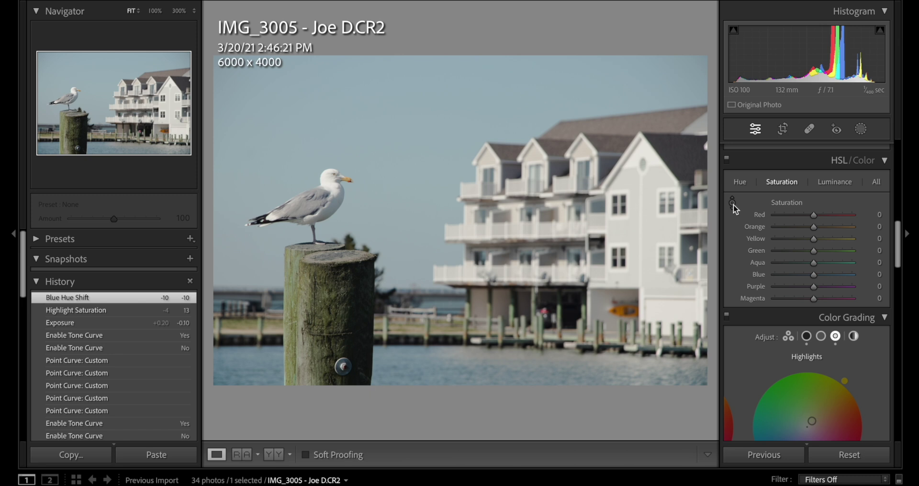
click(733, 204)
drag(462, 178, 411, 141)
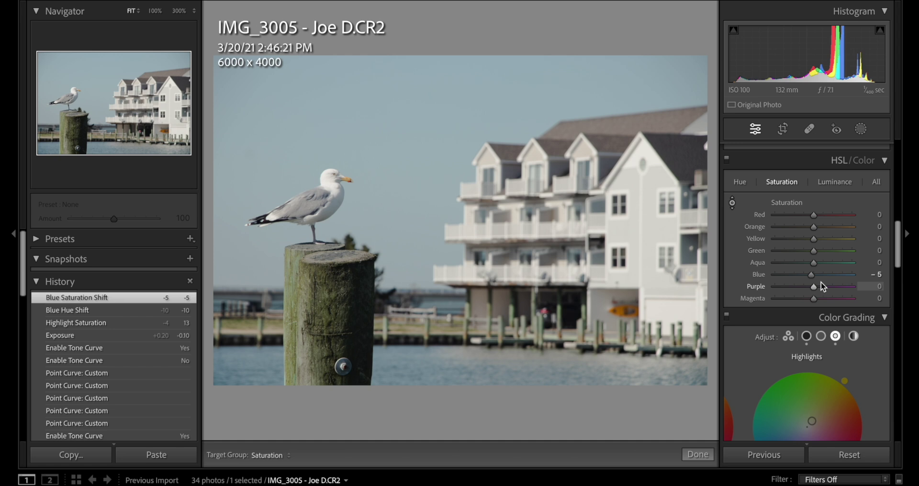
click(835, 182)
drag(429, 137, 429, 121)
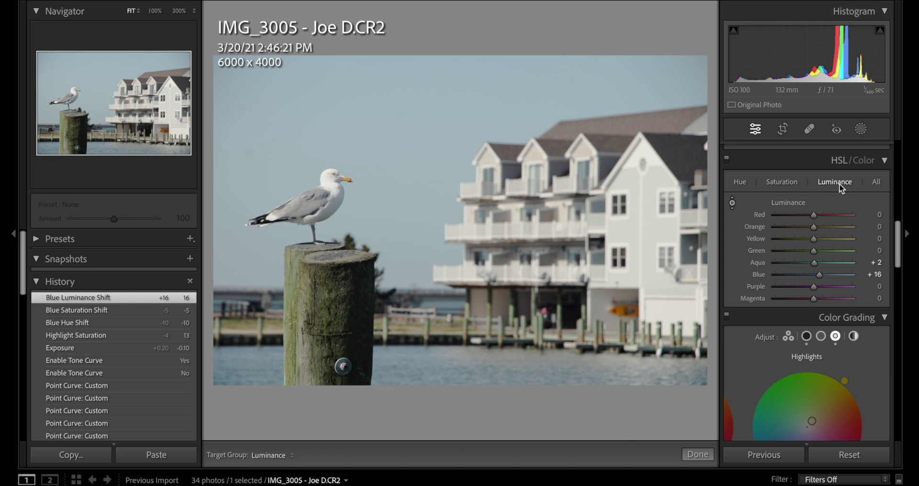
Step: Fine-tune the basic adjustments to Dehaze +8, Exposure +0.10, Highlights -10, Blacks -5 and Texture +4
scroll(757, 173, up, 8)
scroll(777, 180, down, 4)
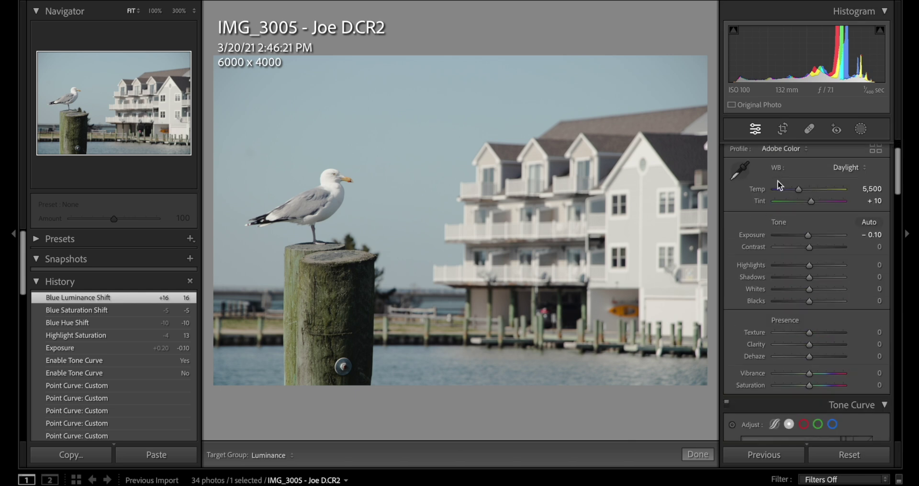
drag(811, 304, 814, 304)
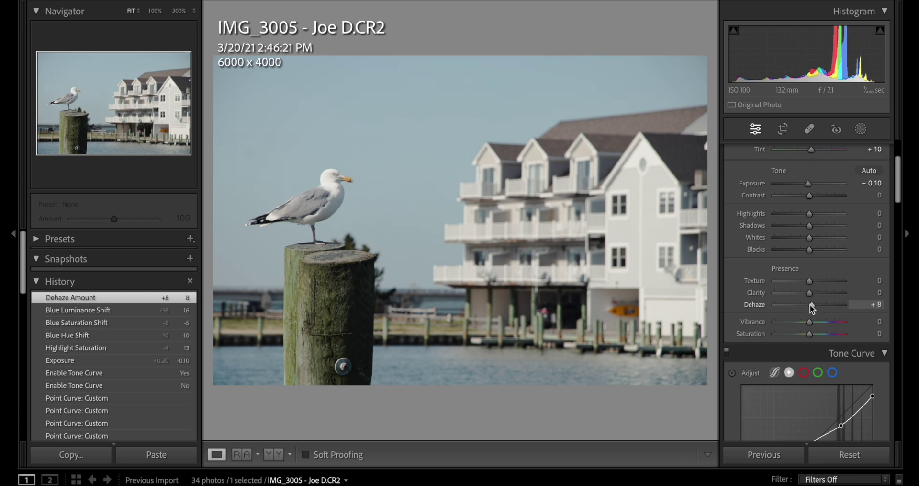
drag(809, 184, 806, 214)
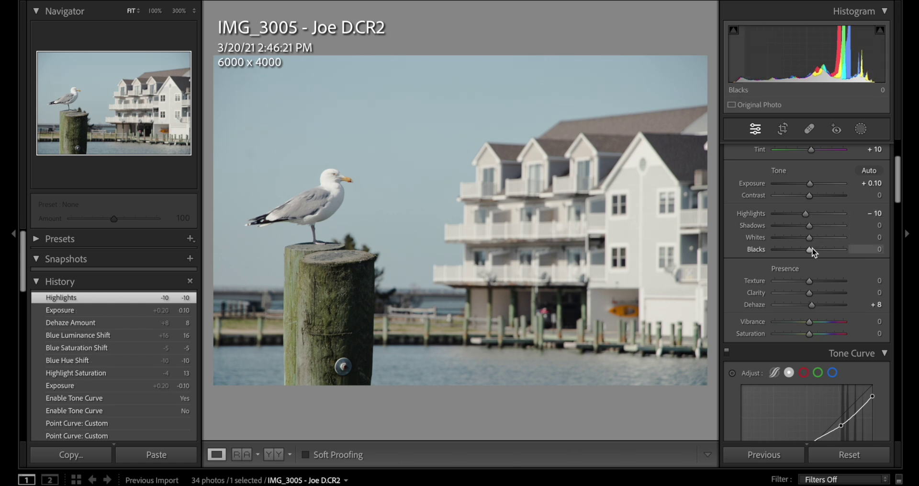
drag(811, 250, 809, 250)
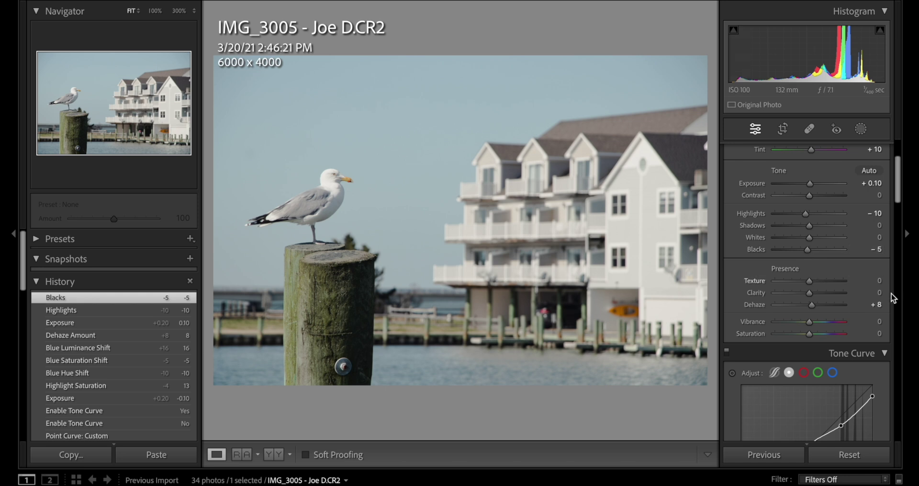
scroll(814, 250, down, 1)
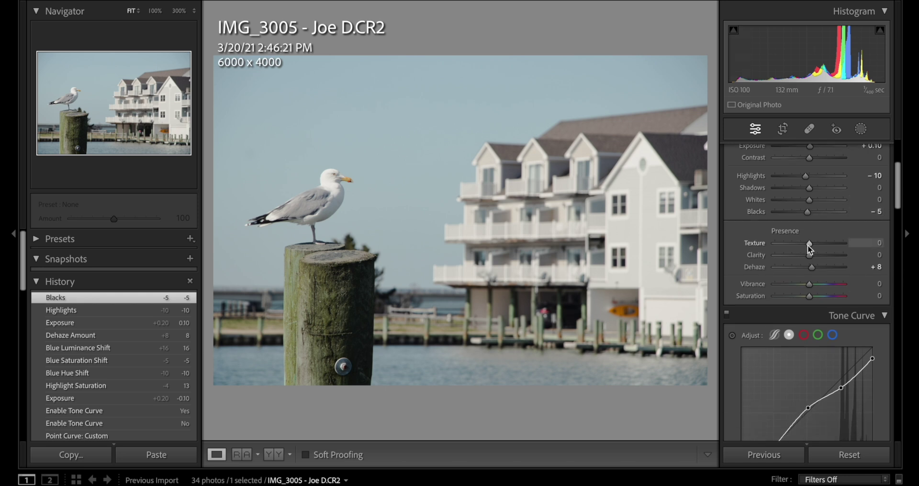
drag(811, 248, 808, 248)
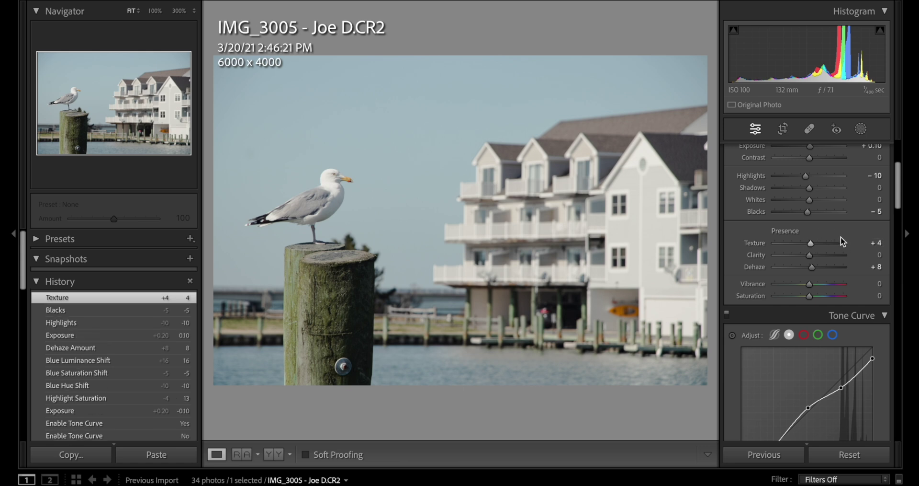
Step: Review the remaining develop settings down to Transform and compare the edited photo with its unedited version
scroll(841, 237, down, 15)
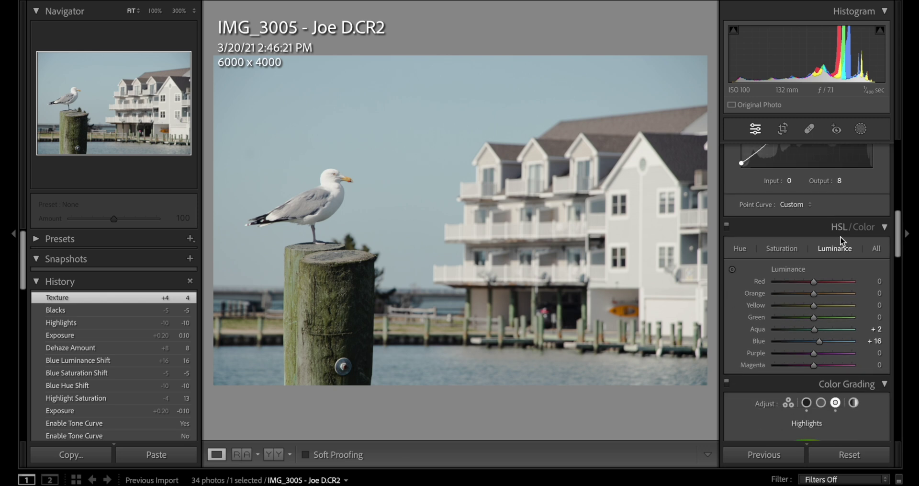
scroll(841, 237, down, 10)
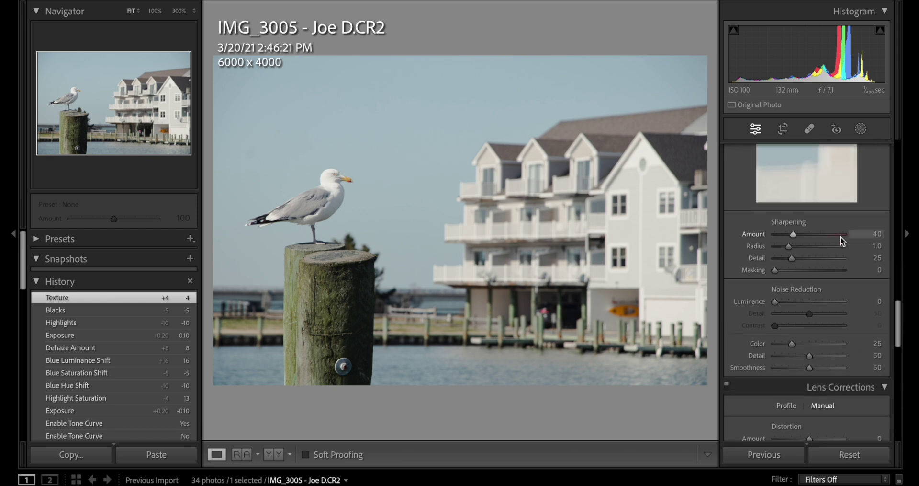
scroll(841, 237, down, 2)
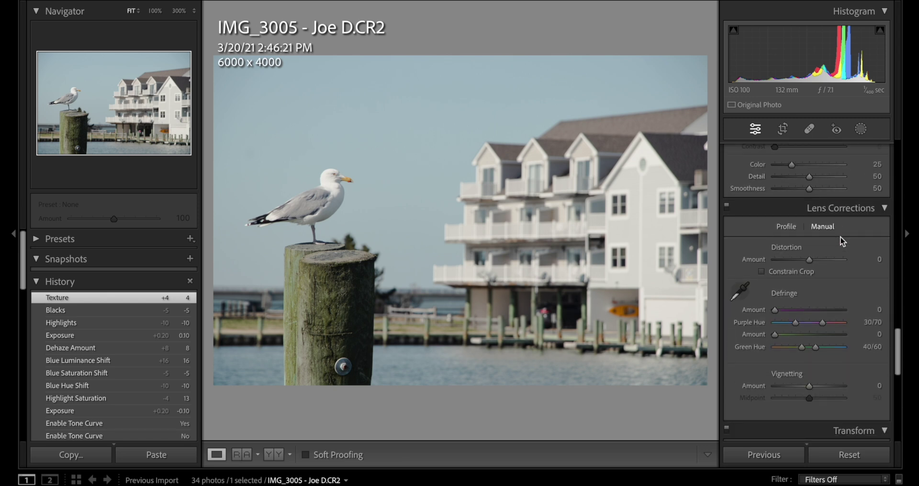
scroll(840, 236, down, 6)
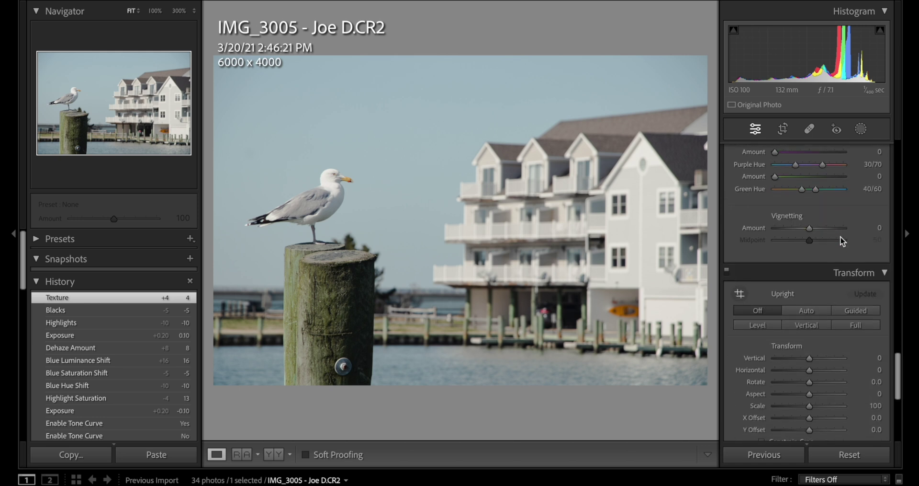
scroll(840, 237, up, 18)
key(backslash)
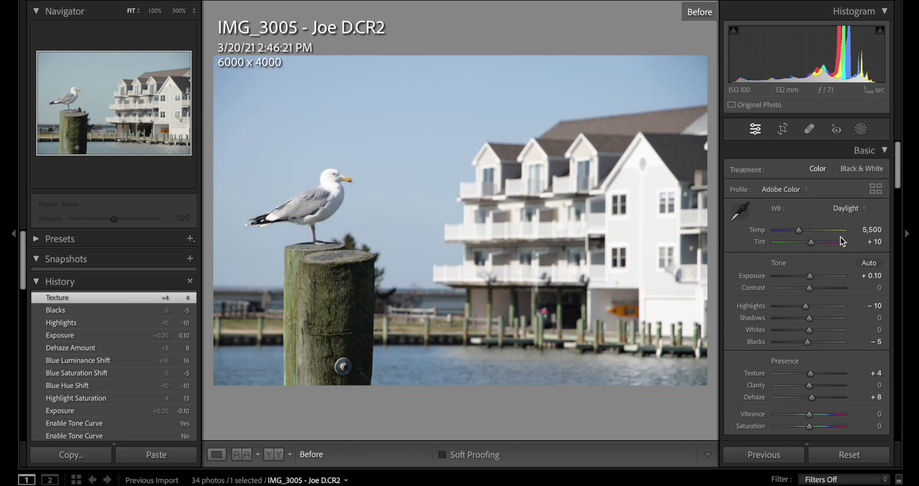
key(backslash)
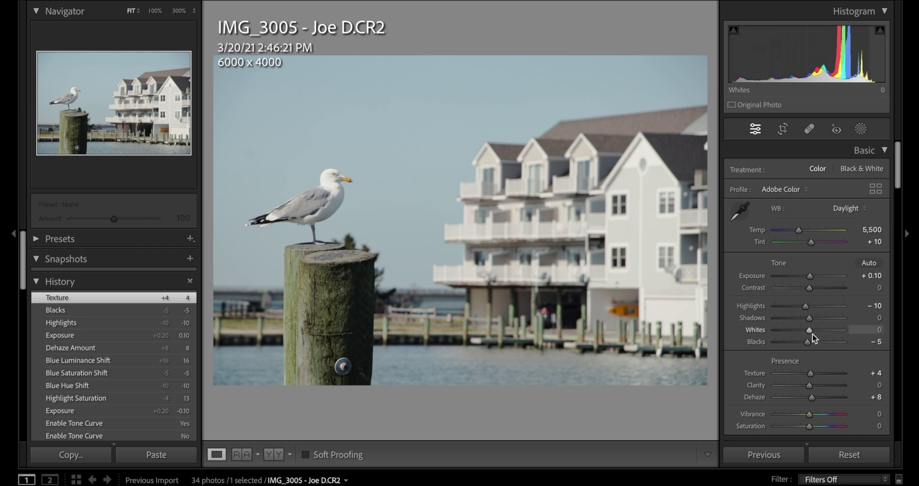
Step: Rebalance the bright tones by setting Highlights to -44 and Whites to +33
drag(813, 334, 822, 305)
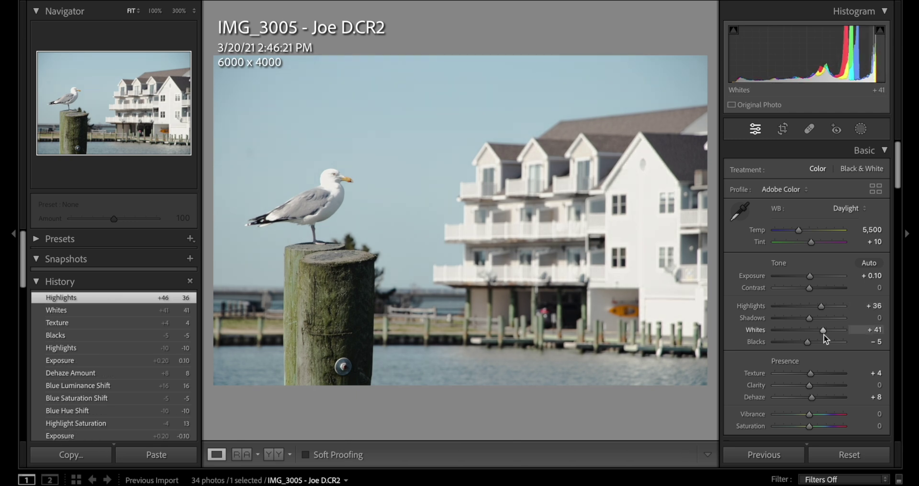
double_click(823, 306)
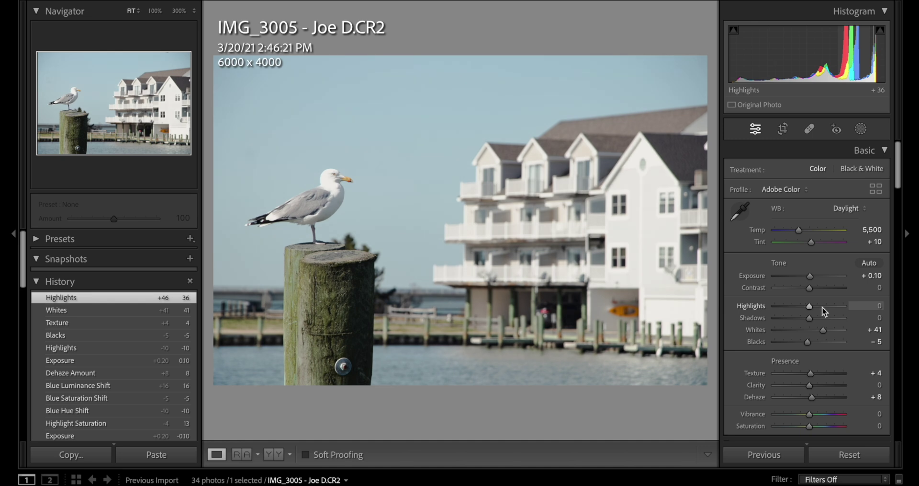
drag(809, 306, 794, 306)
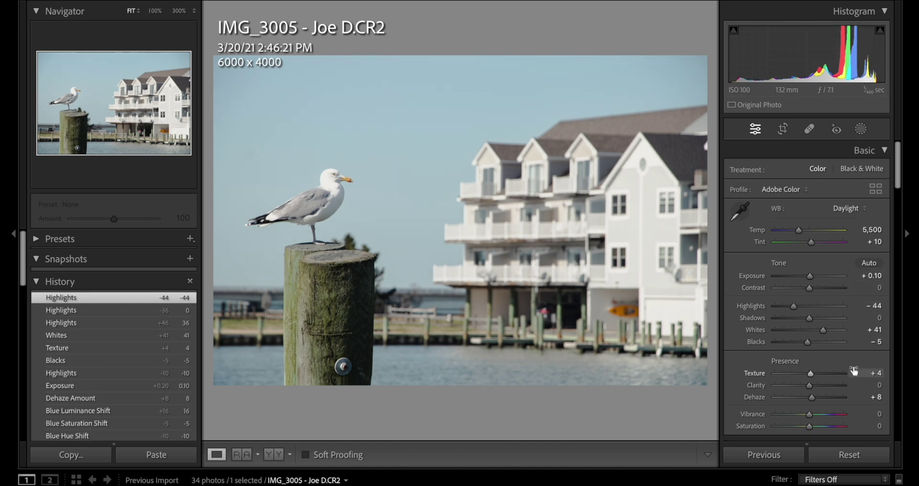
scroll(857, 369, down, 5)
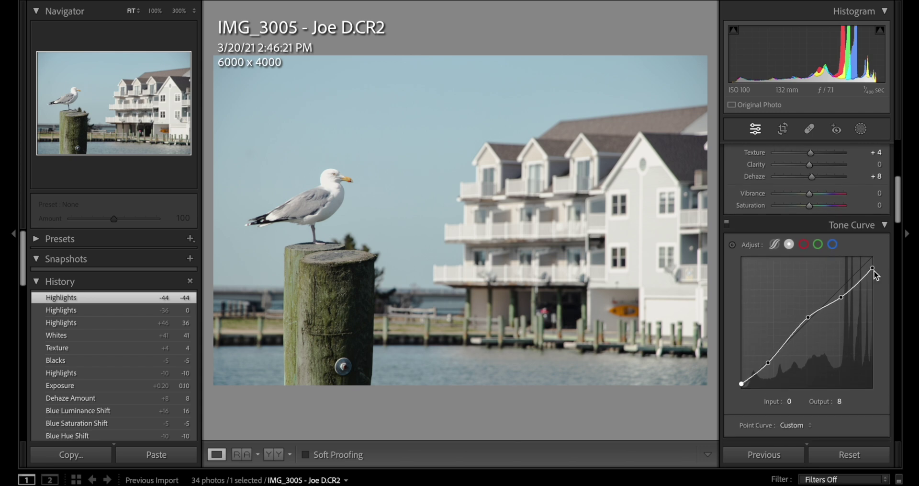
scroll(874, 270, up, 5)
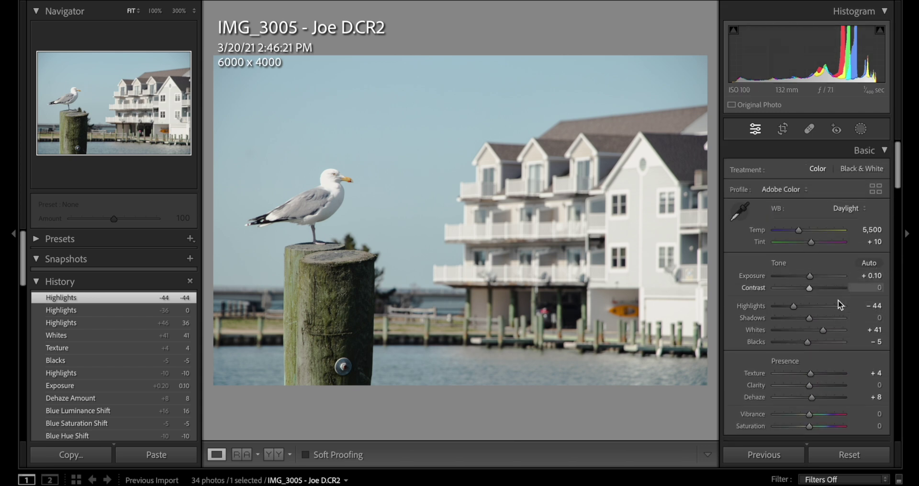
drag(824, 329, 820, 330)
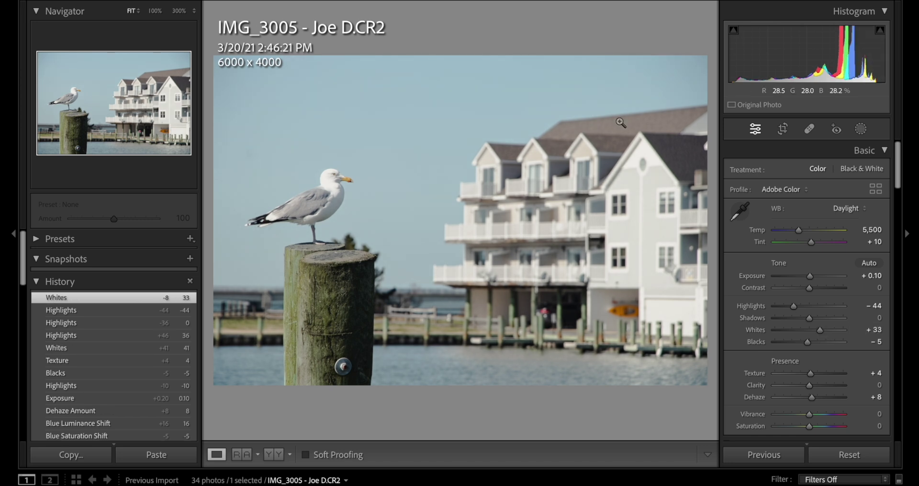
Step: Compare the seagull photo's before and after versions with the new tonal adjustments
key(backslash)
key(backslash)
key(backslash)
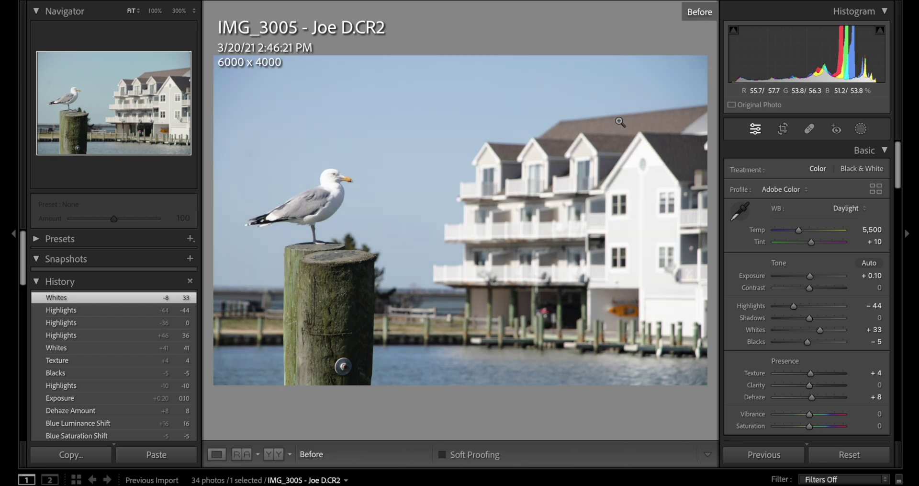
key(backslash)
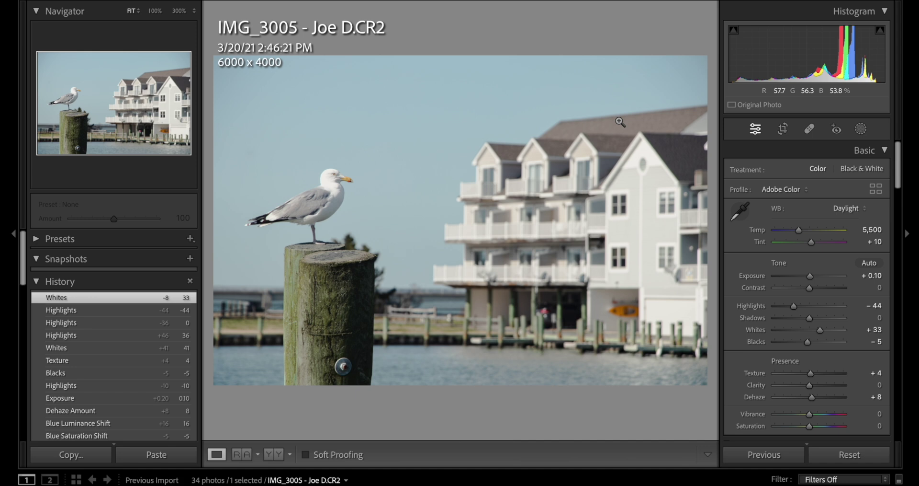
click(869, 451)
click(876, 189)
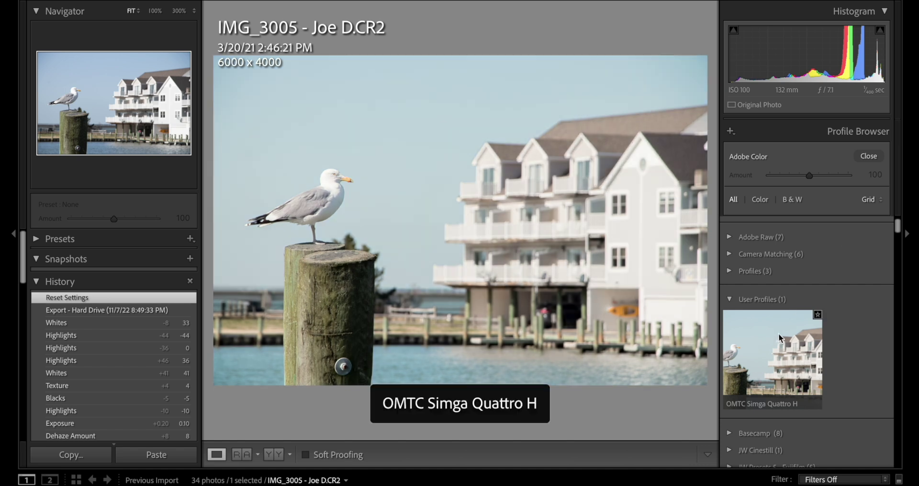
click(773, 357)
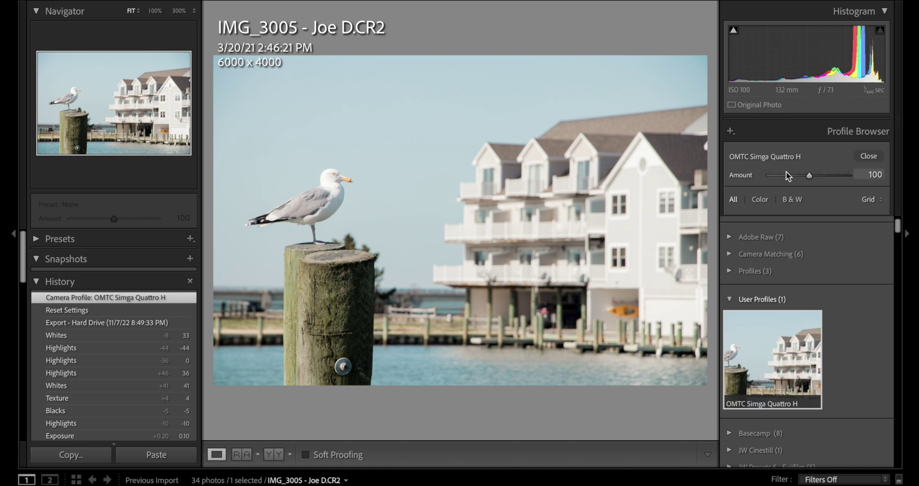
key(ctrl+z)
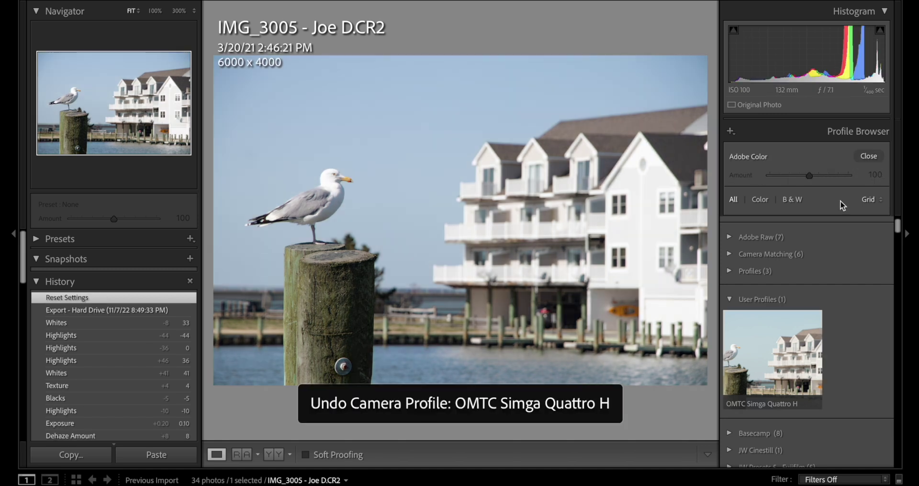
key(ctrl+z)
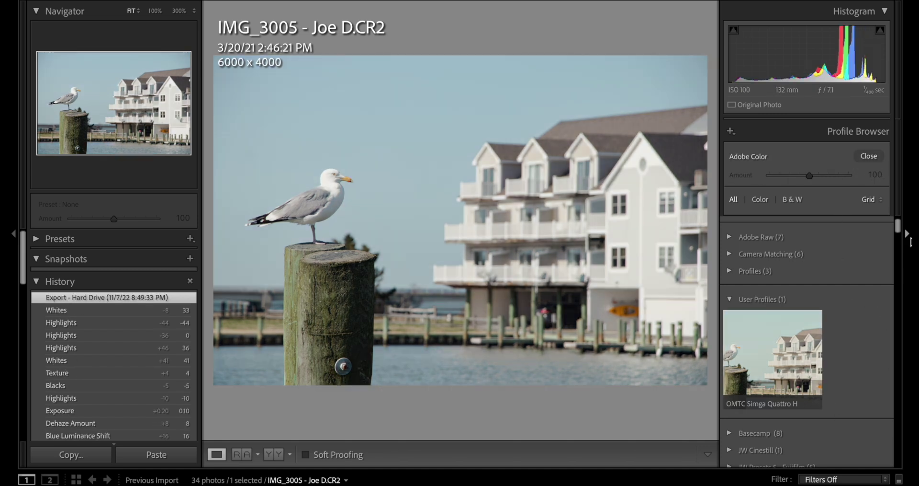
click(866, 152)
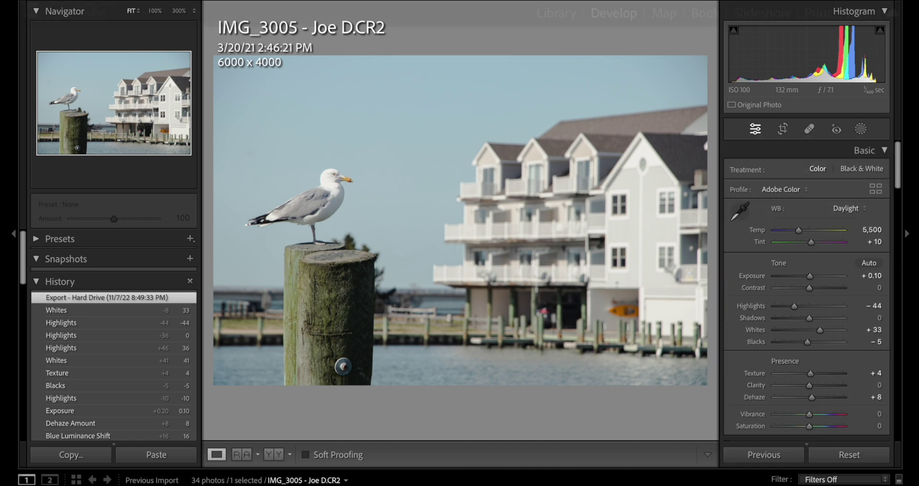
Step: Create a virtual copy of the edited seagull photo and reset all the copy's develop settings
click(239, 4)
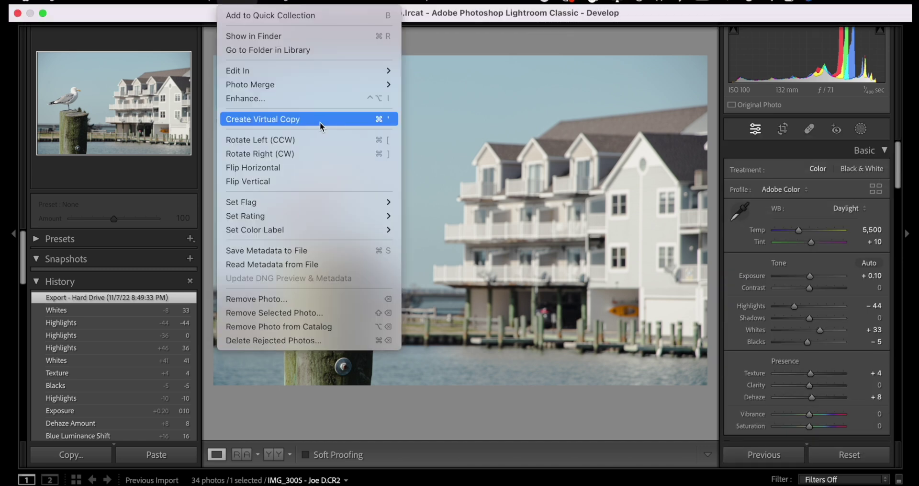
click(322, 123)
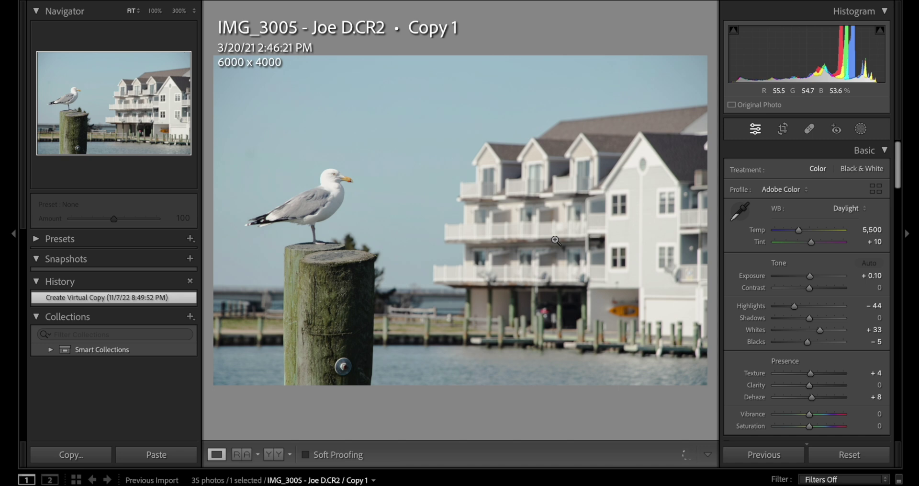
click(872, 451)
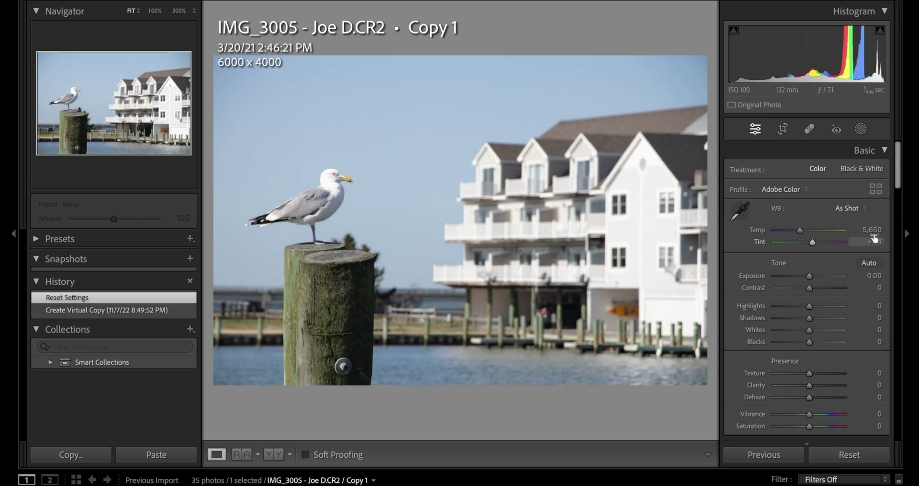
Step: Apply the OMTC Simga Quattro H user profile to the virtual copy
click(876, 189)
click(775, 337)
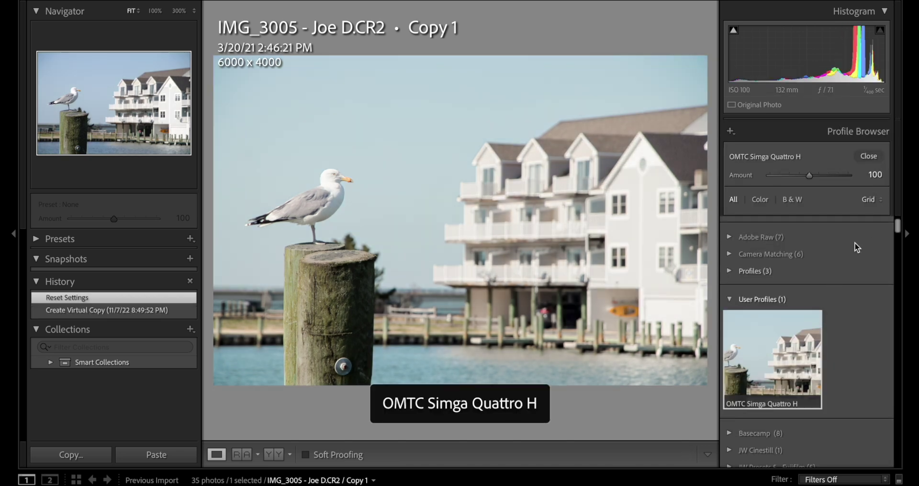
click(872, 157)
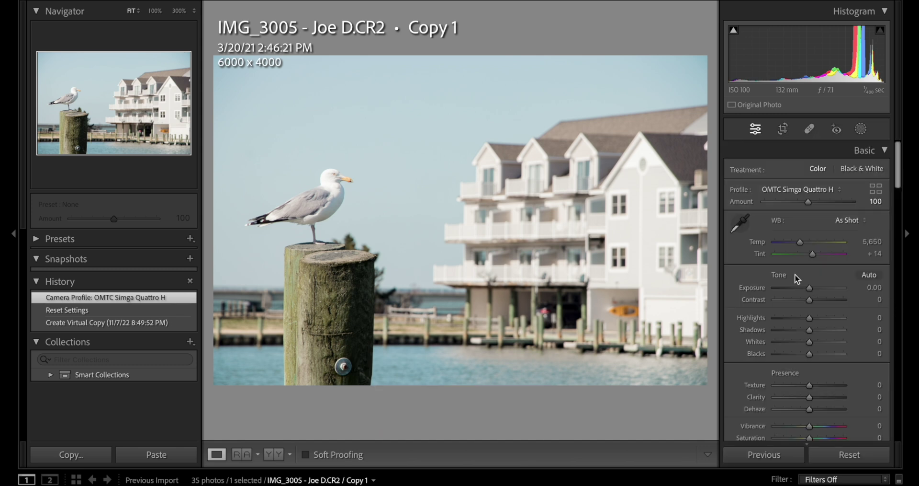
Step: Set the virtual copy's Exposure to -0.40 and Contrast to -11, and compare it with the manually edited original
drag(810, 289, 809, 295)
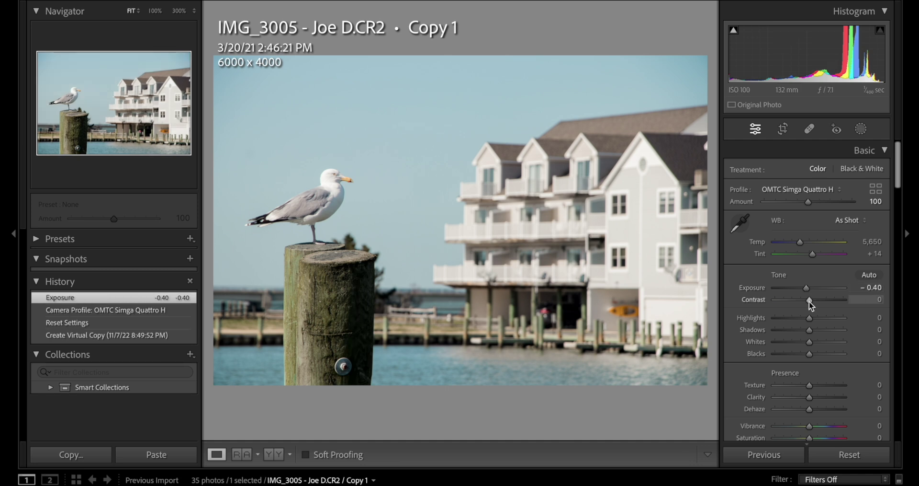
drag(809, 301, 805, 300)
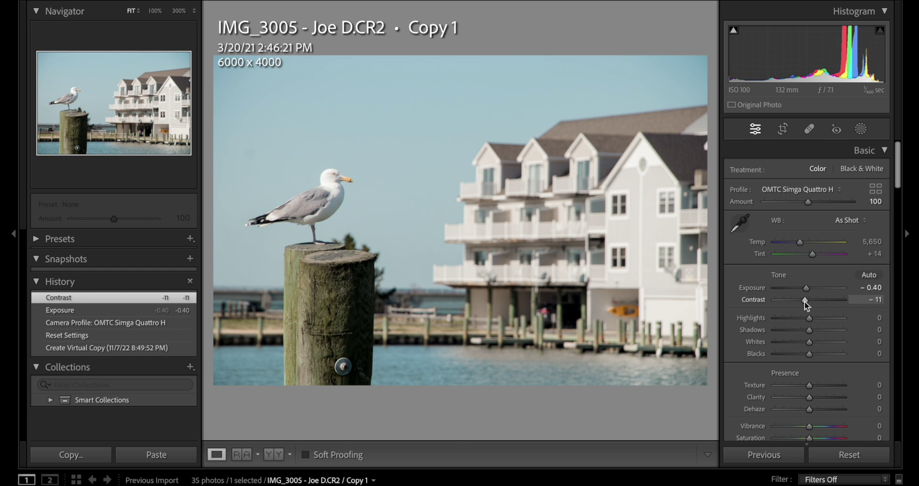
key(Left)
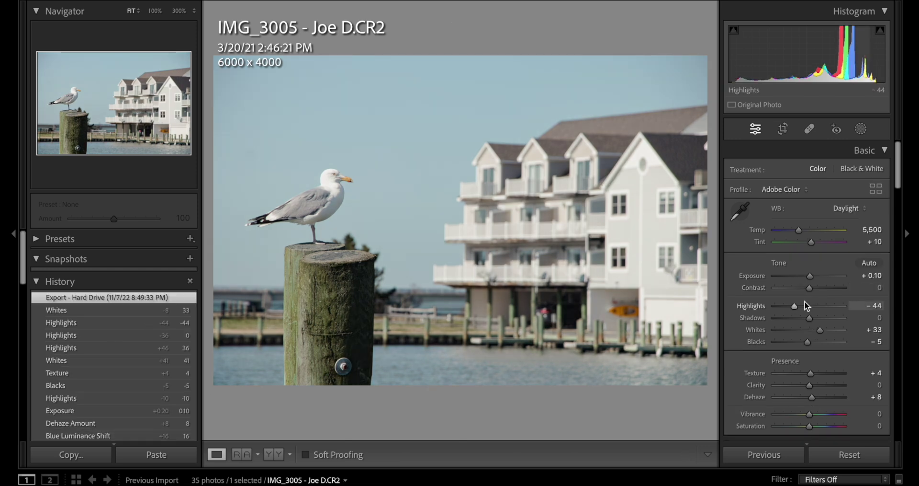
key(Right)
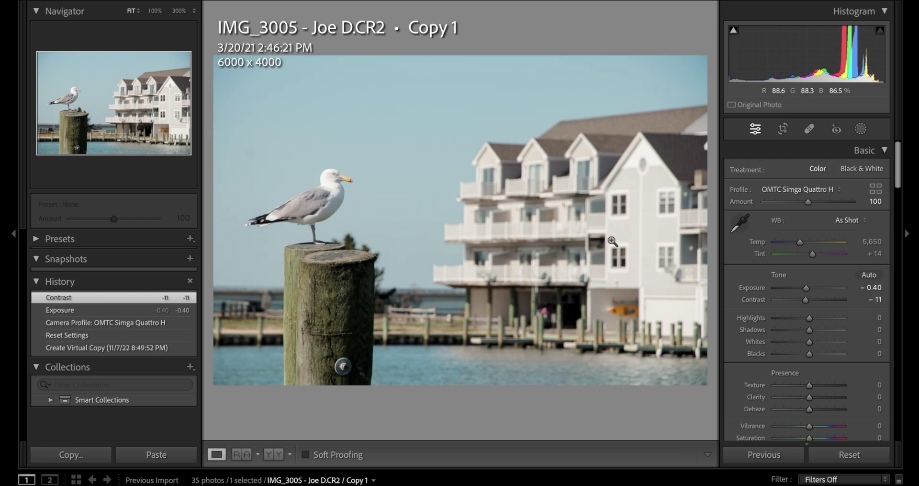
Step: On the manually edited original, warm the Temperature to about 5.8K and set Vibrance to +15 and Saturation to -3
key(Left)
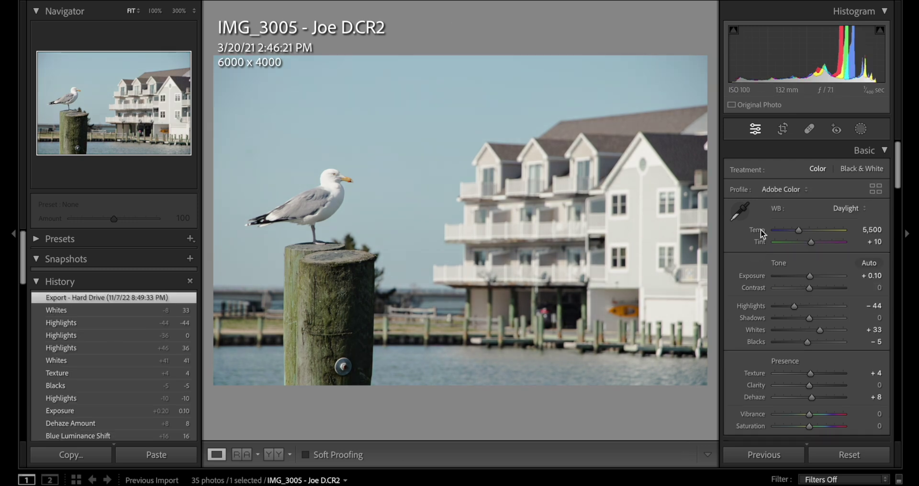
drag(801, 234, 804, 234)
scroll(805, 236, down, 5)
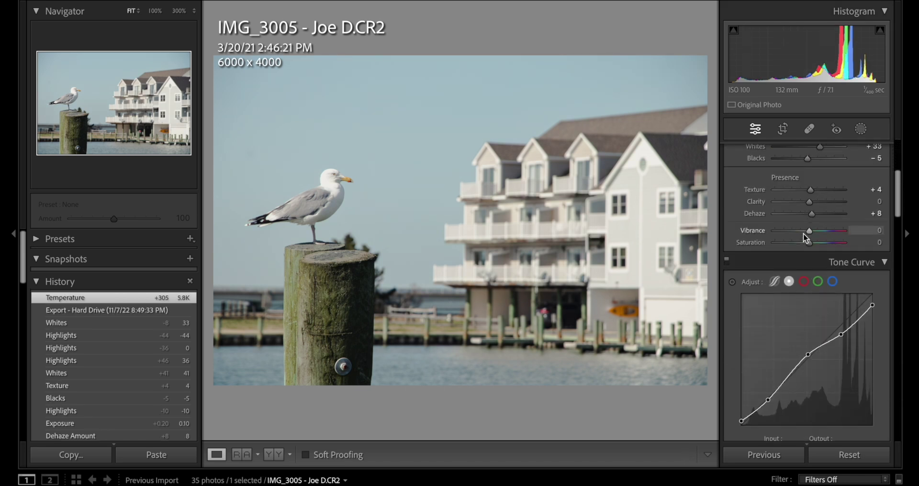
drag(810, 197, 815, 198)
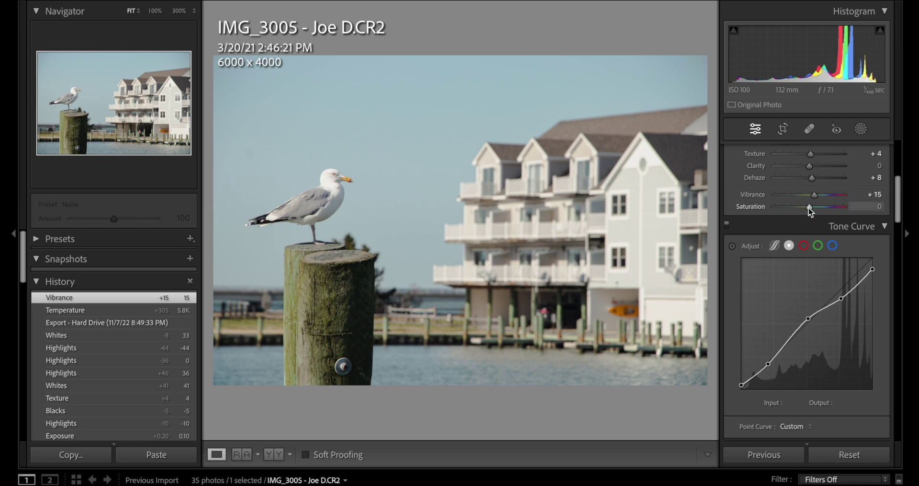
drag(810, 206, 808, 206)
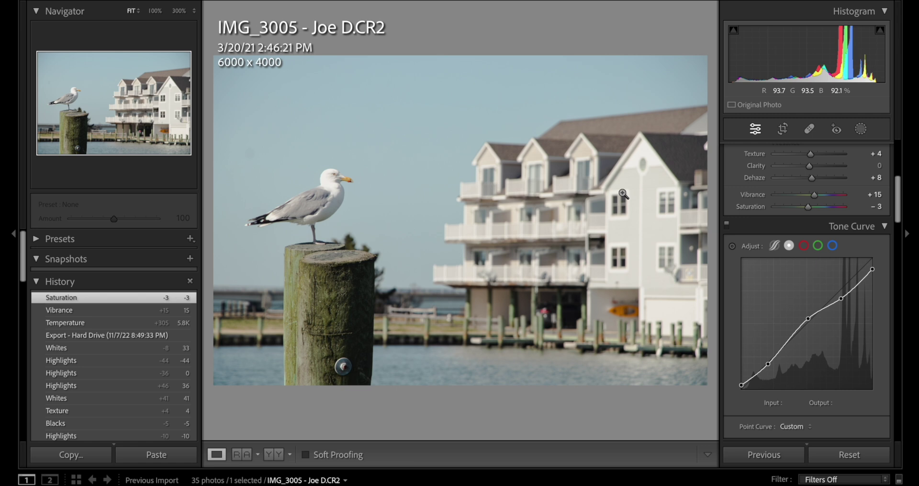
Step: Compare the manually edited original with the virtual copy that uses the OMTC profile
key(ctrl+apostrophe)
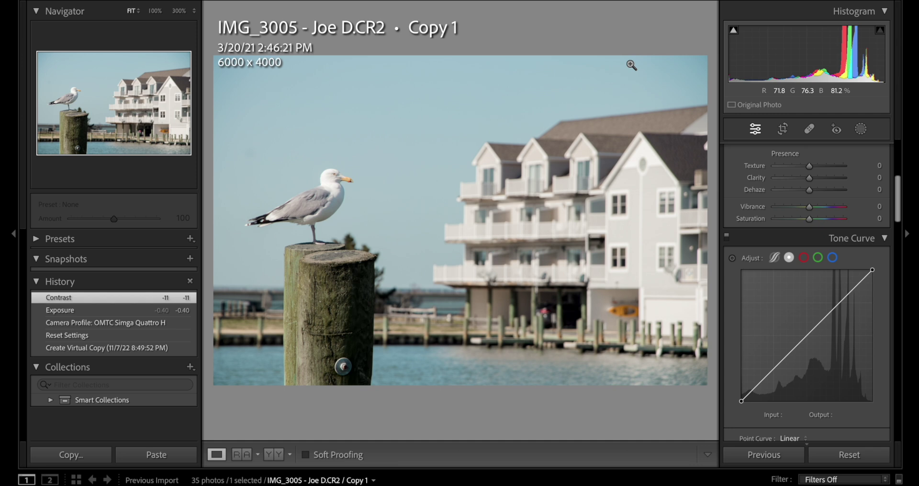
key(Left)
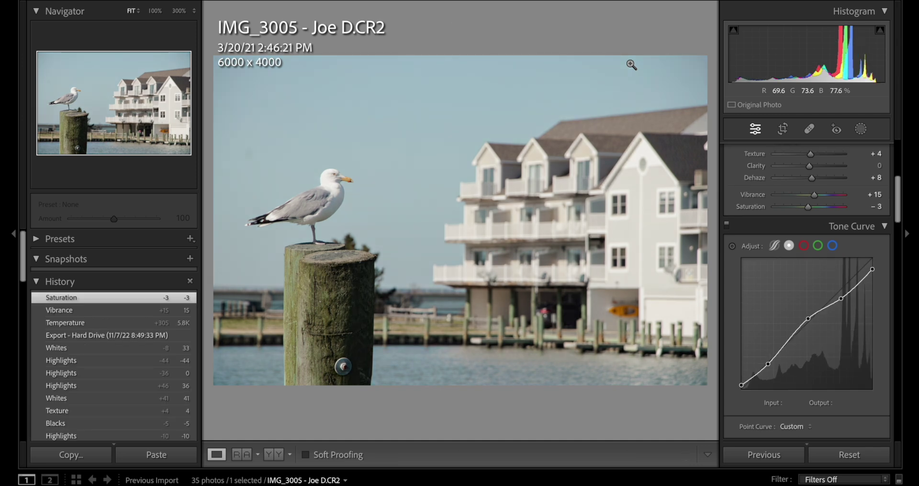
key(Right)
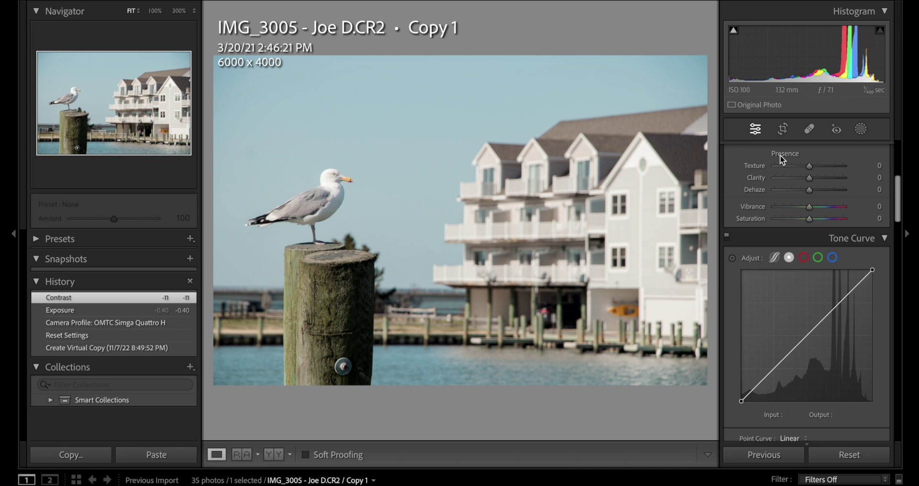
Step: Check the virtual copy's Basic adjustments against those of the manually edited original
scroll(780, 154, up, 5)
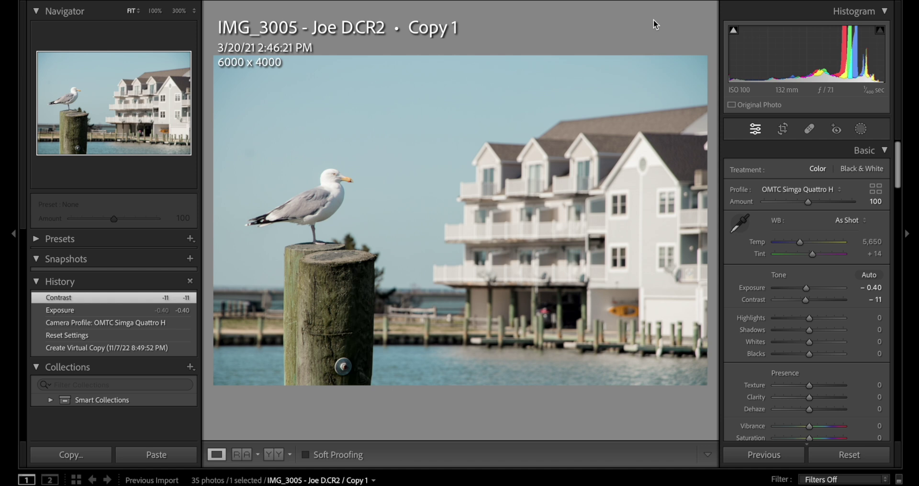
key(Left)
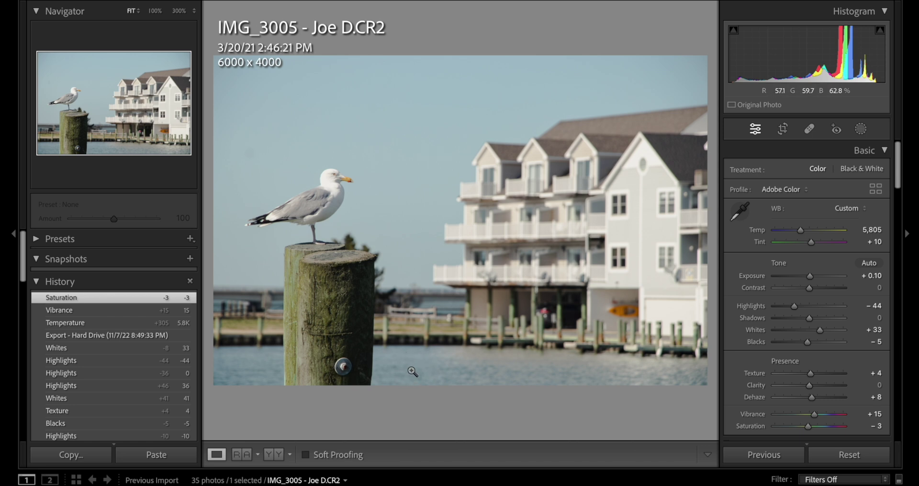
key(Right)
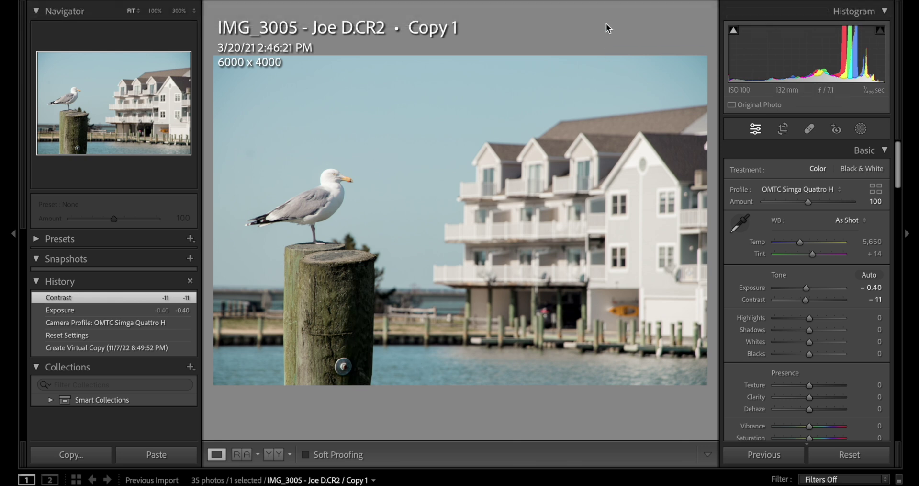
Step: Go to the cinema photo EPSN2079.ERF and check its metadata in the Library
key(Right)
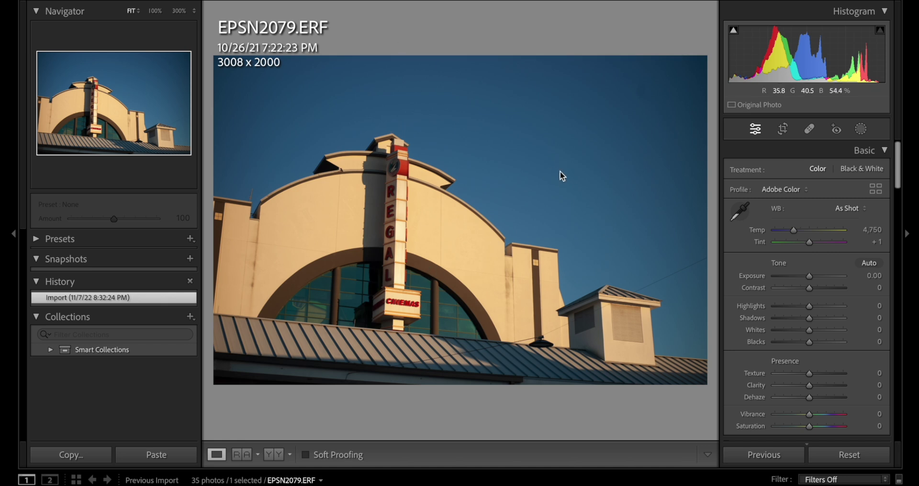
key(g)
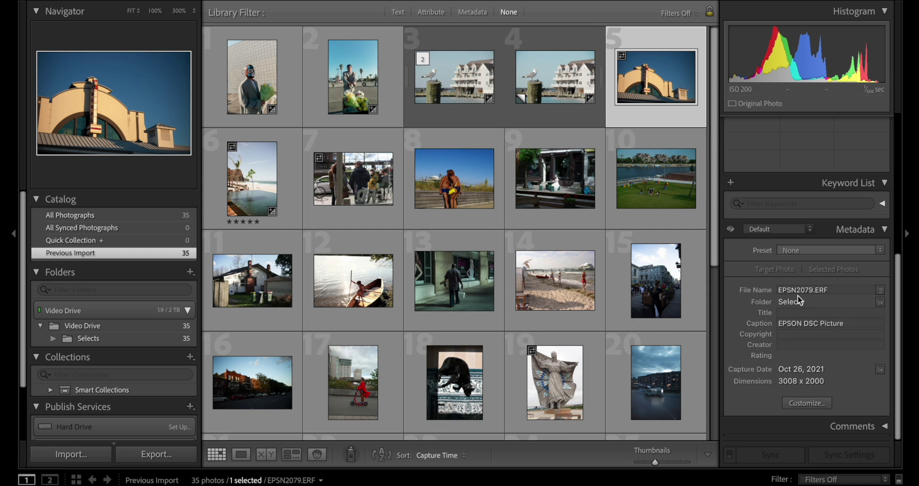
double_click(669, 91)
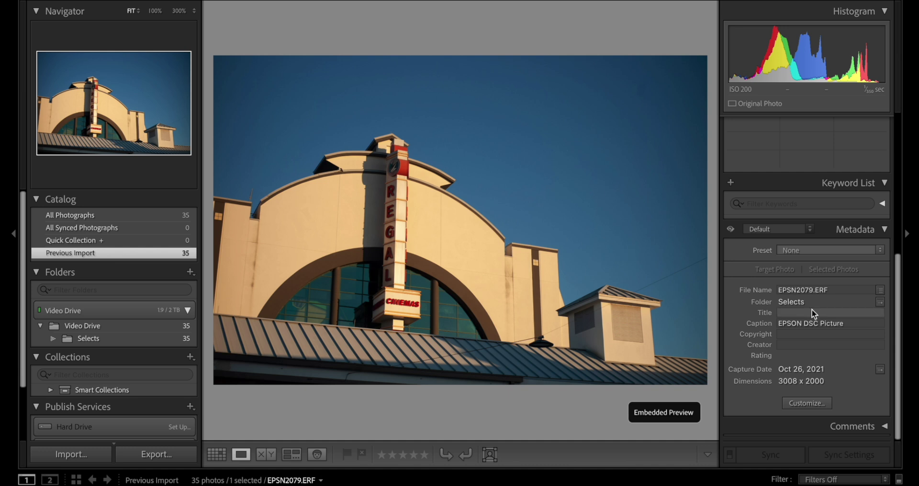
Step: Check which profiles are available for the cinema photo in Develop, leaving its profile as it is
key(d)
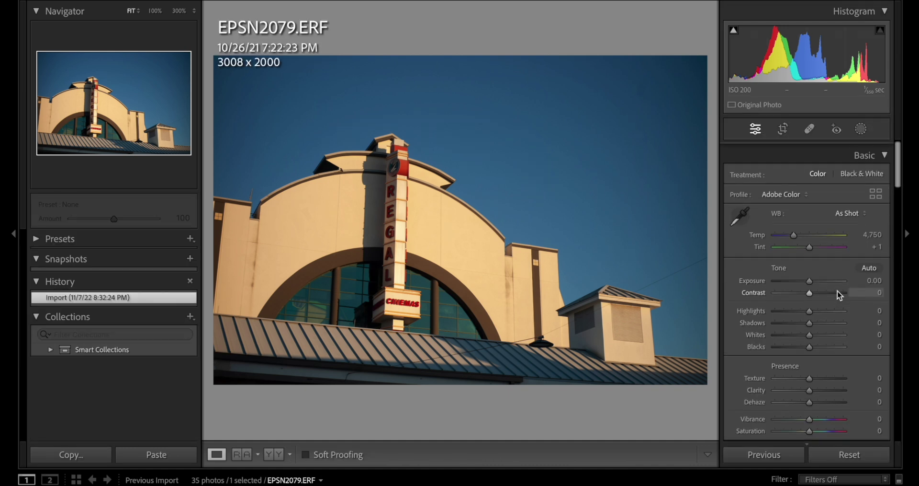
click(880, 188)
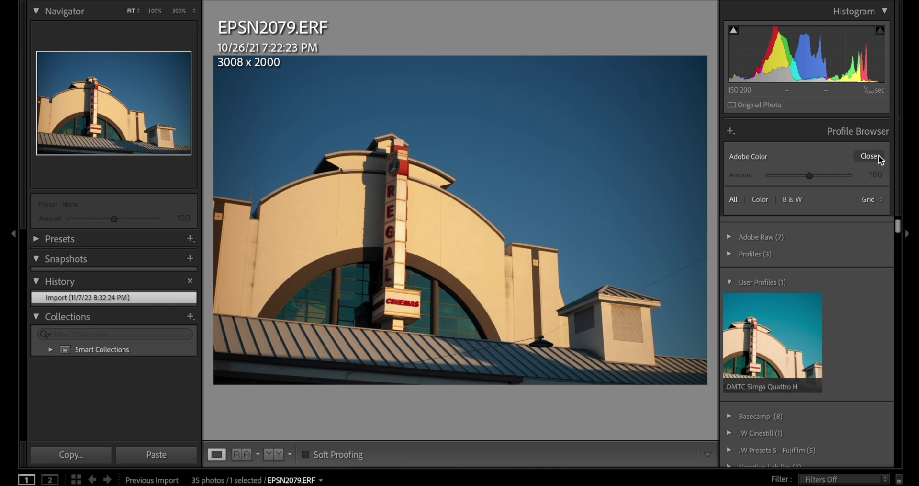
click(878, 156)
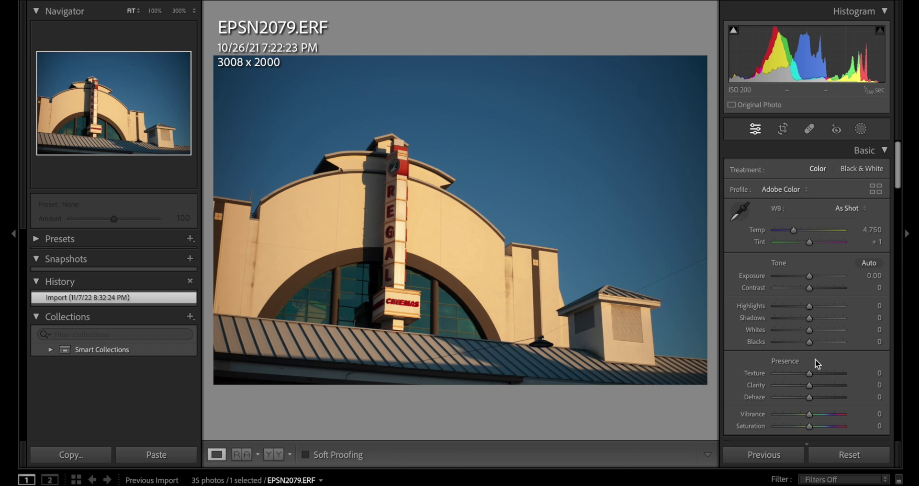
Step: Go to the palm beach and pool photo and check its metadata in the Library
key(Right)
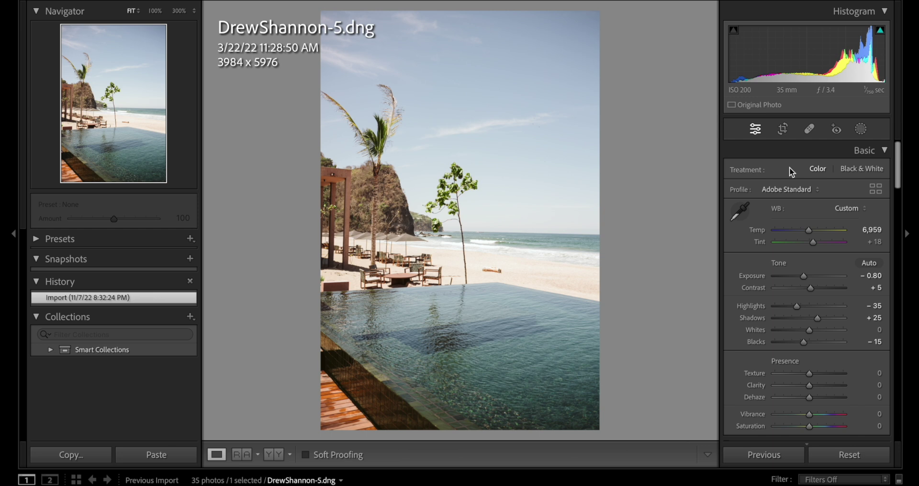
key(g)
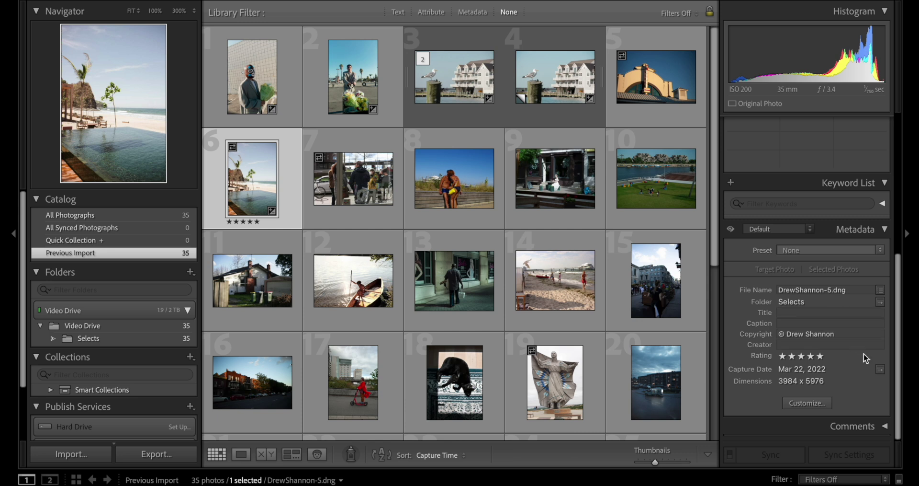
double_click(269, 182)
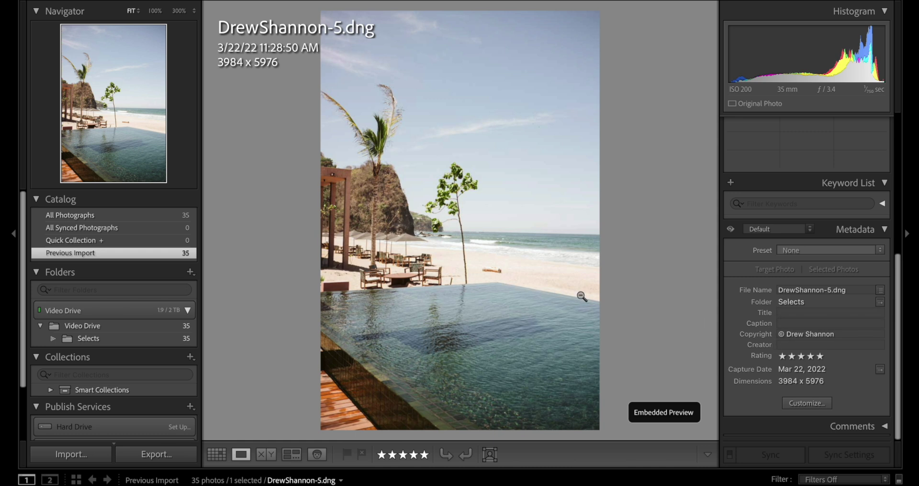
Step: Create a virtual copy of the beach pool photo and reset its Develop settings
key(d)
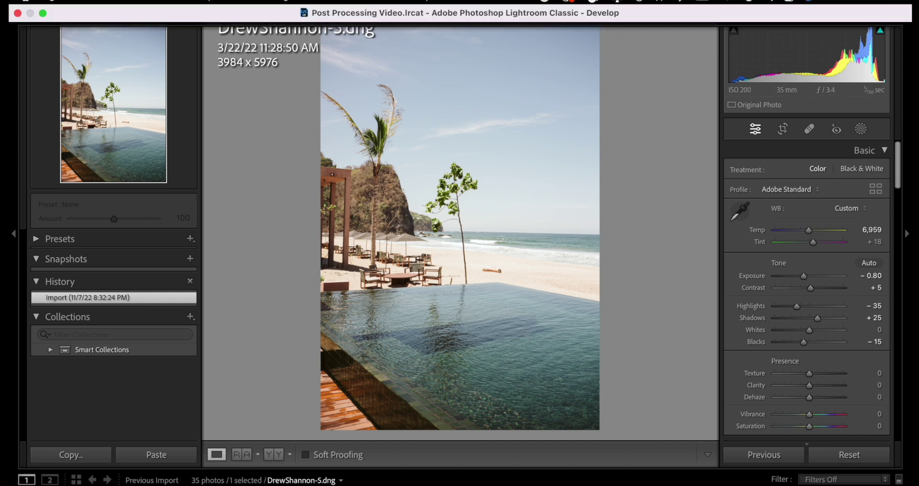
click(248, 5)
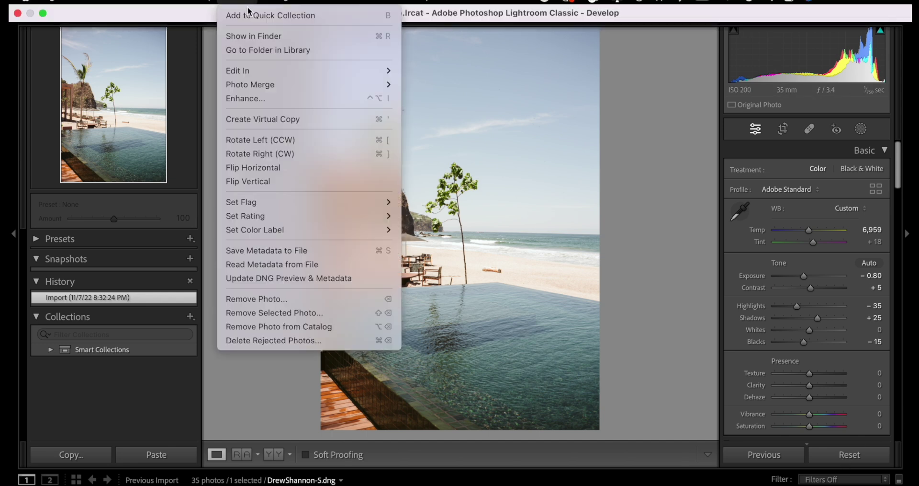
click(291, 119)
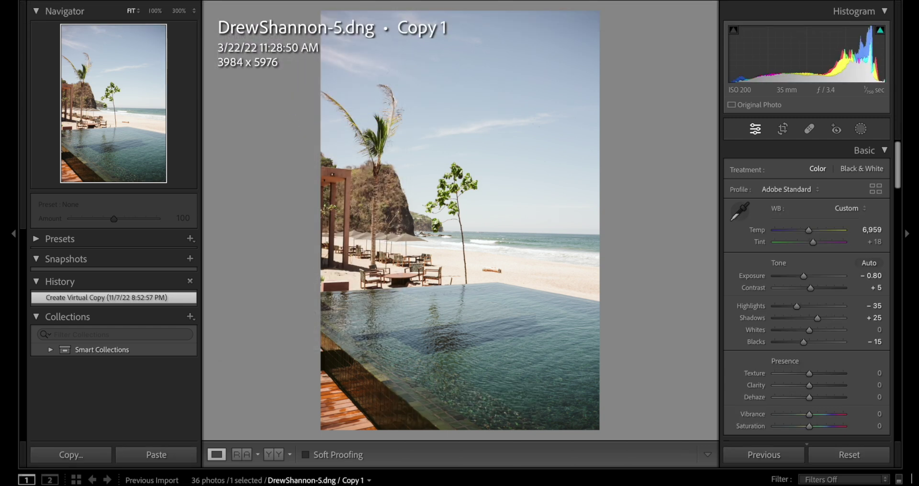
click(875, 459)
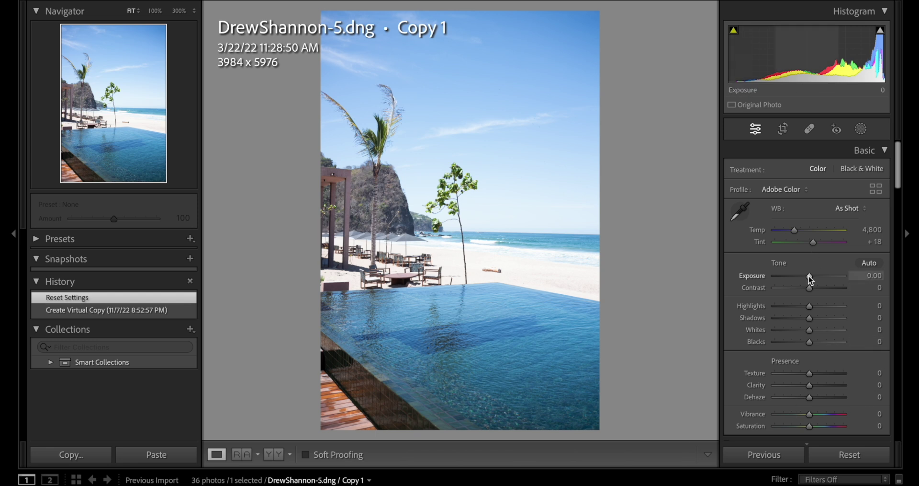
Step: Try an Exposure of -1.05 and Auto white balance on the beach photo's virtual copy
drag(808, 275, 802, 277)
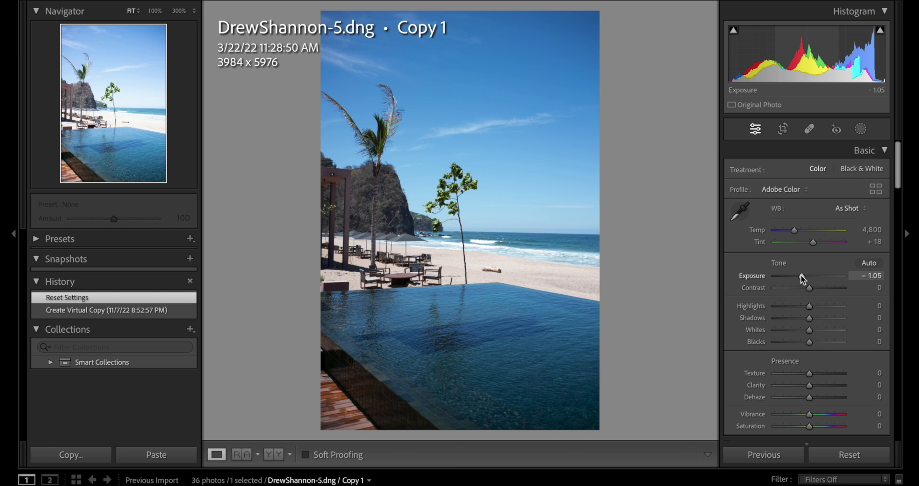
drag(803, 277, 803, 278)
click(850, 210)
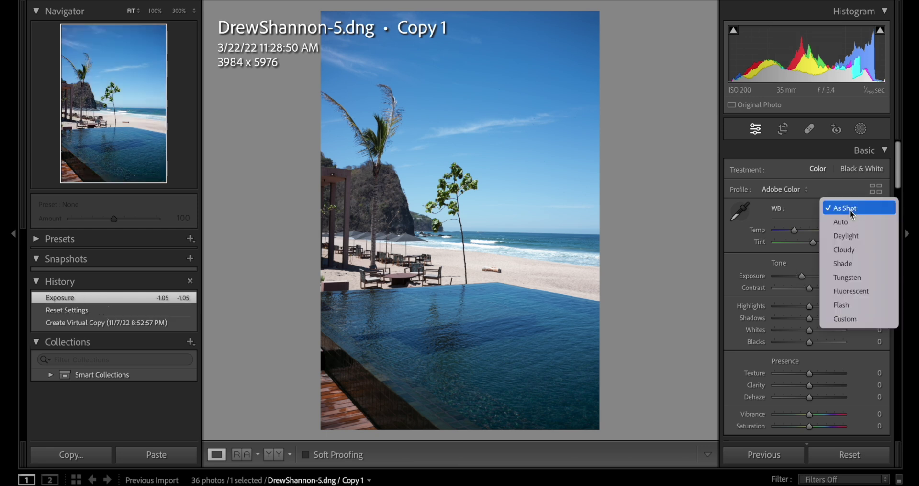
click(852, 221)
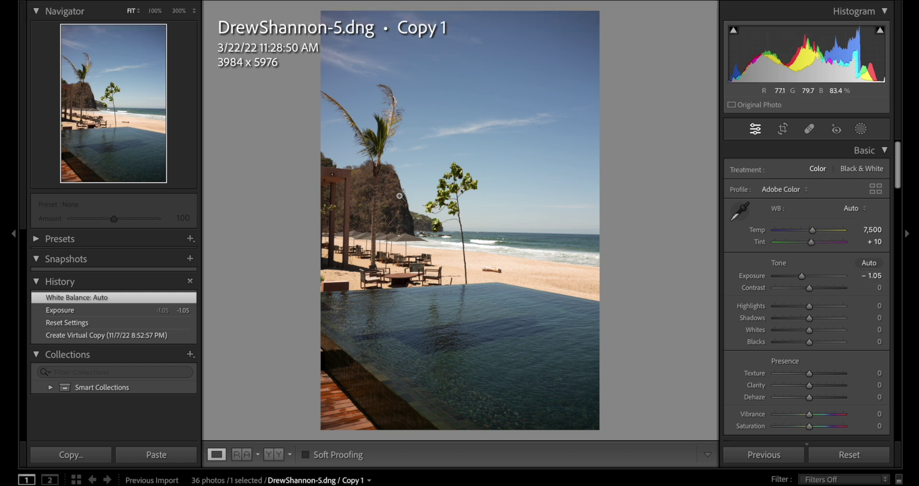
Step: Examine the virtual copy's lens profile corrections and the available Leica M lens models
scroll(810, 291, down, 10)
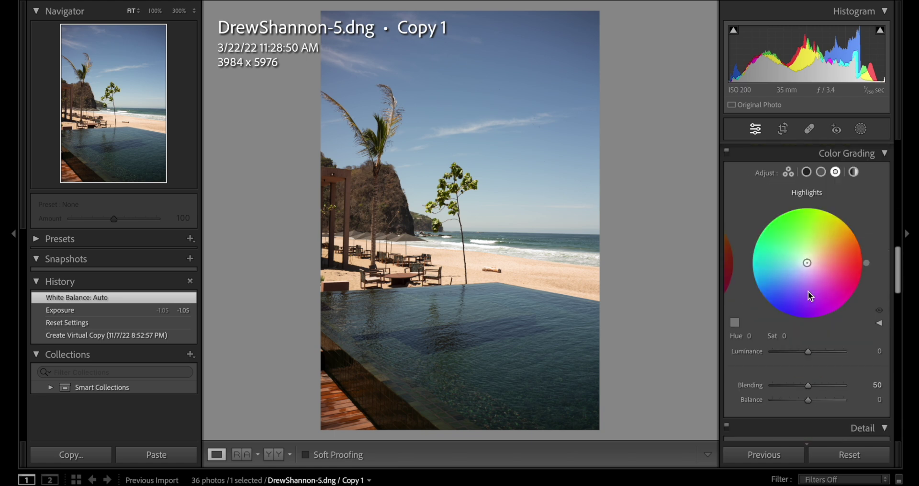
scroll(808, 291, down, 12)
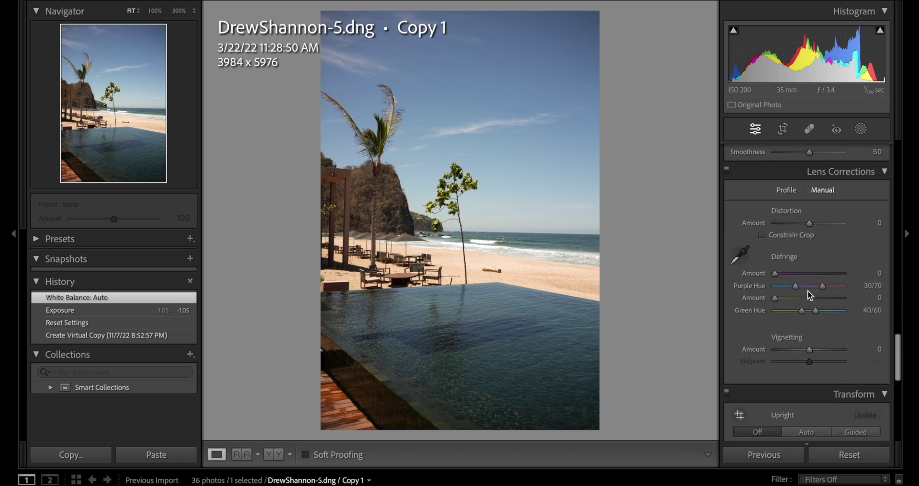
scroll(808, 291, down, 3)
scroll(808, 290, up, 5)
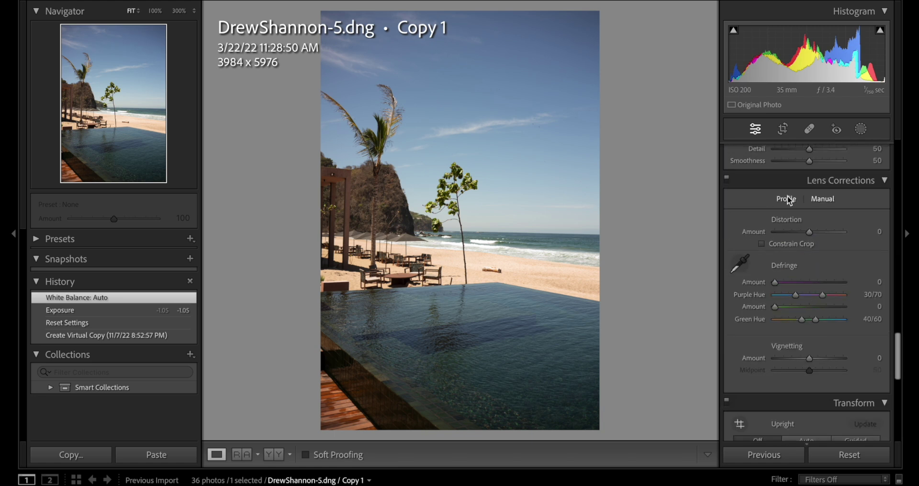
click(789, 200)
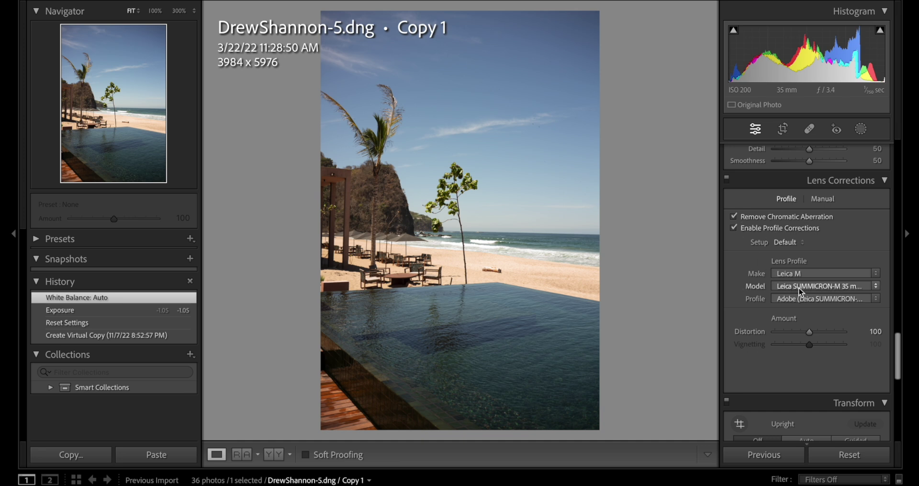
click(875, 286)
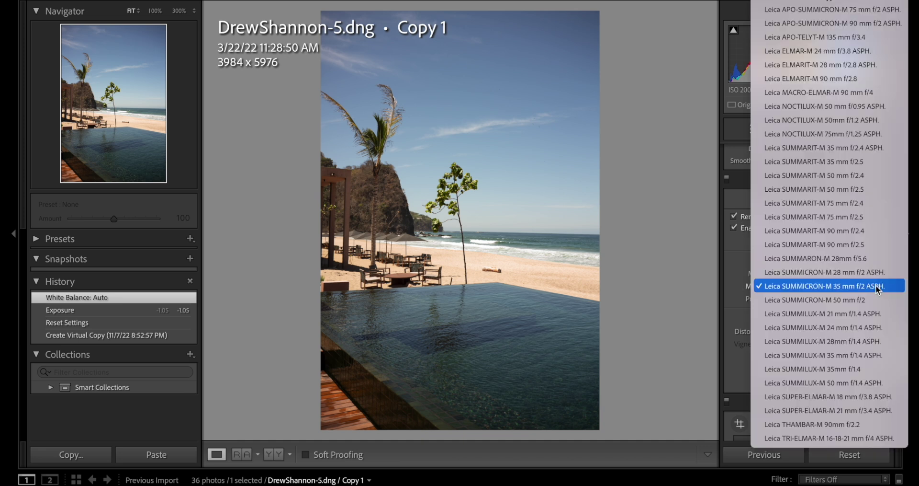
click(731, 262)
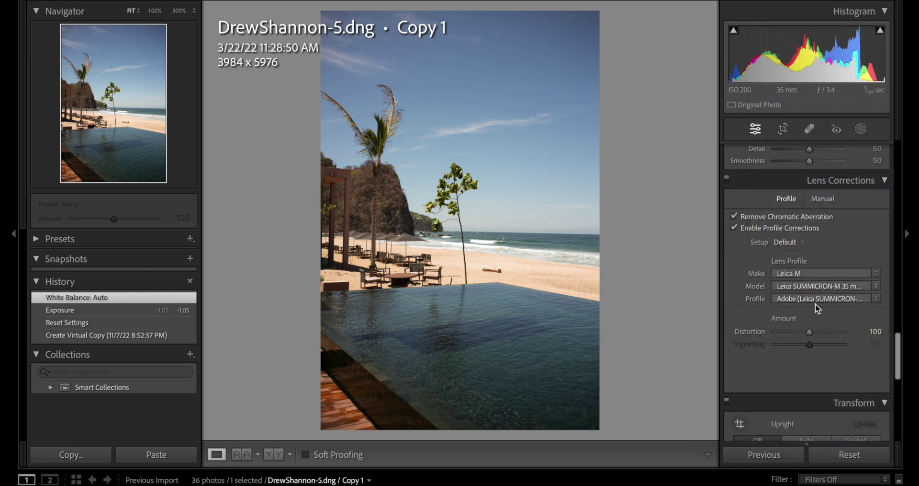
scroll(841, 240, up, 3)
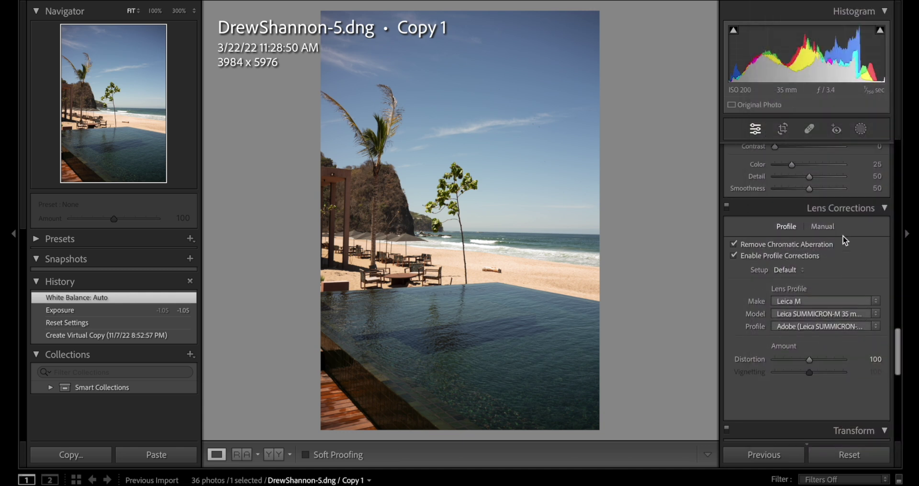
scroll(843, 235, up, 10)
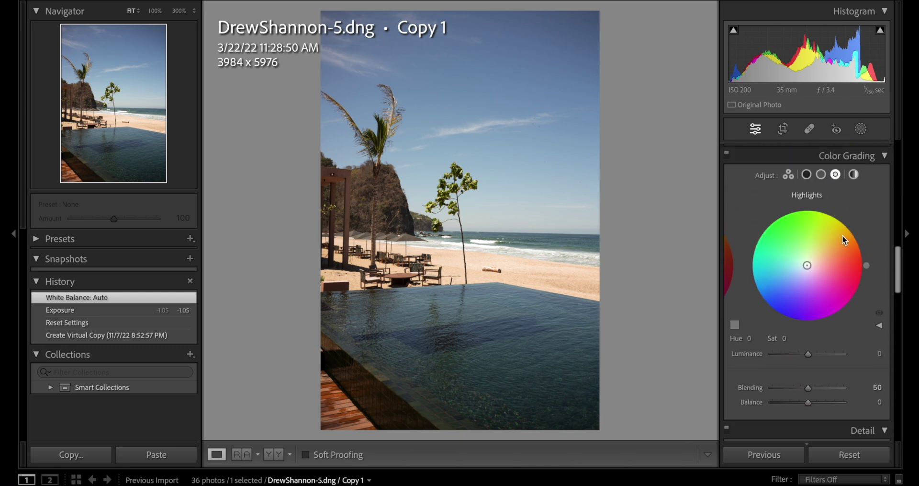
scroll(843, 234, up, 15)
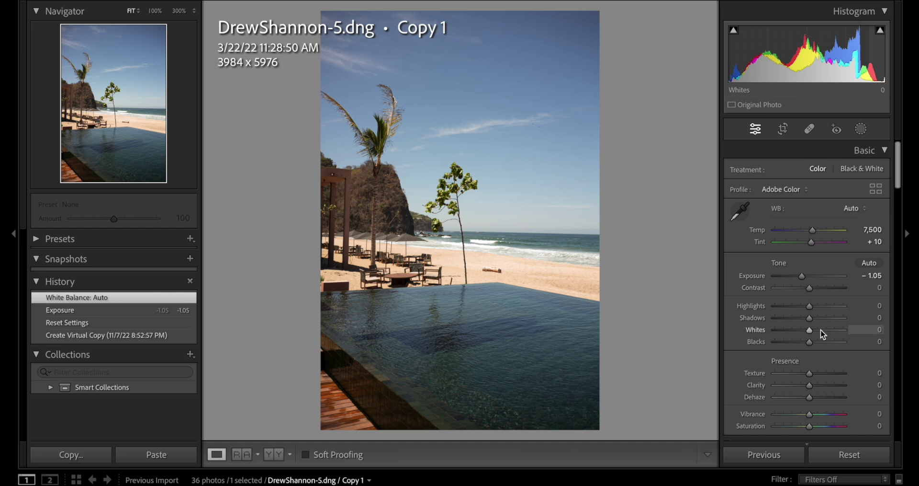
Step: Reset the virtual copy, then set its Exposure to -0.65 and white balance to Daylight
click(849, 455)
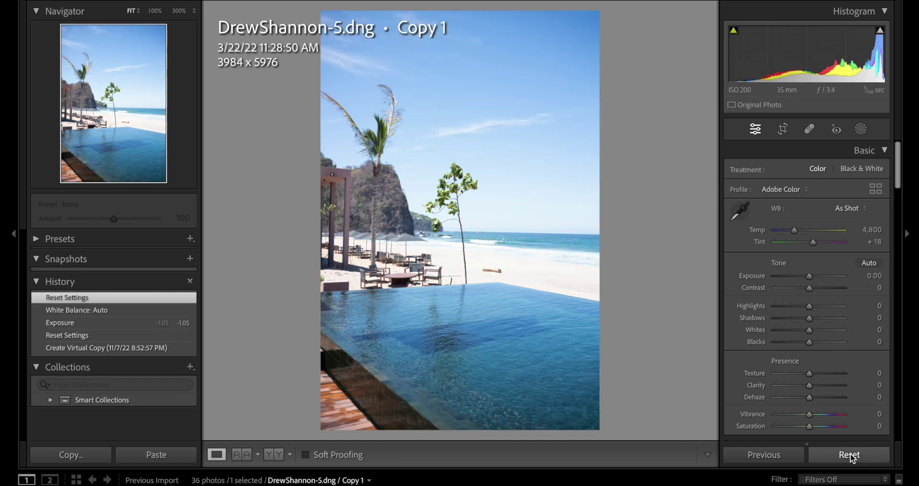
drag(810, 275, 805, 275)
click(850, 209)
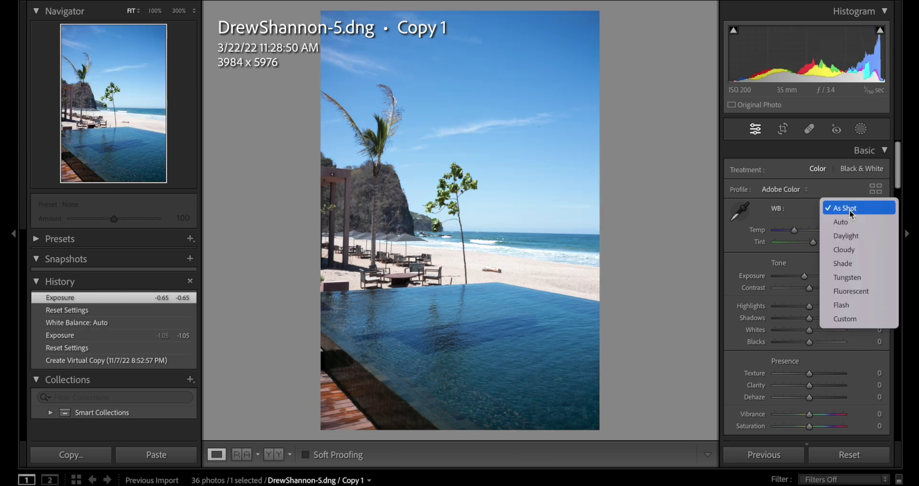
click(852, 231)
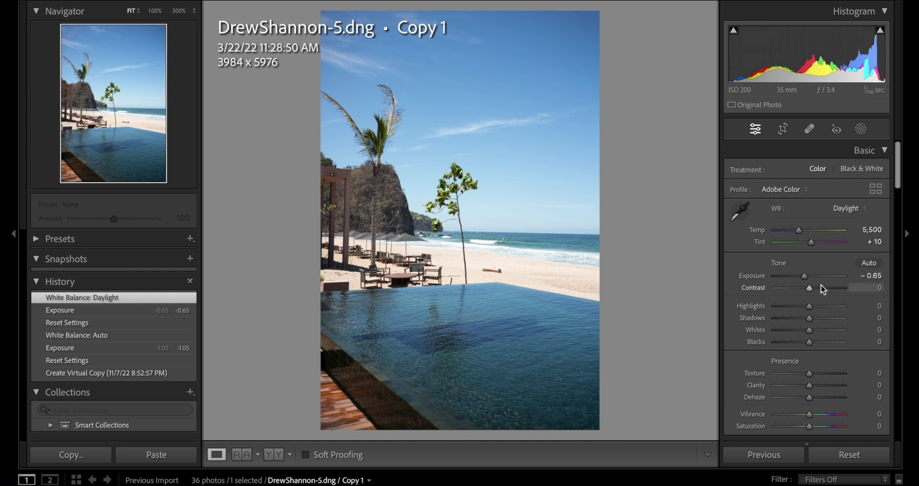
Step: Apply the OMTC Simga Quattro H user profile to the virtual copy at an Amount of 50
click(880, 186)
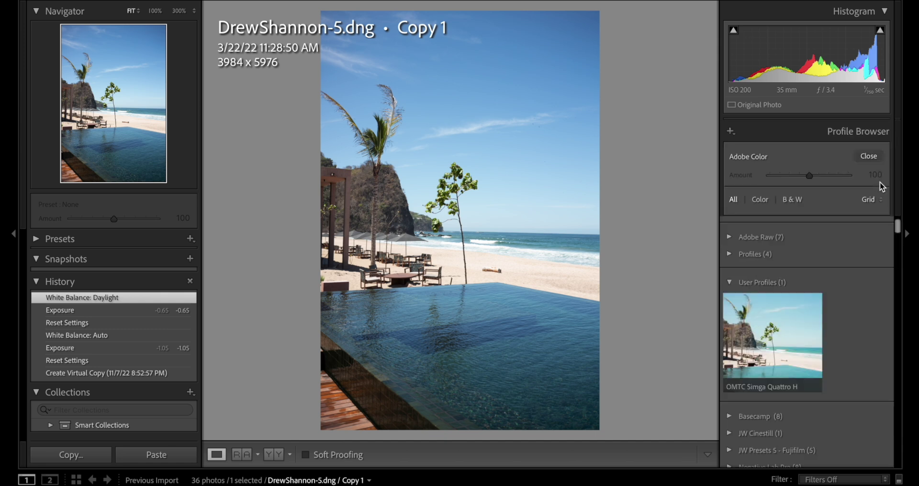
click(772, 335)
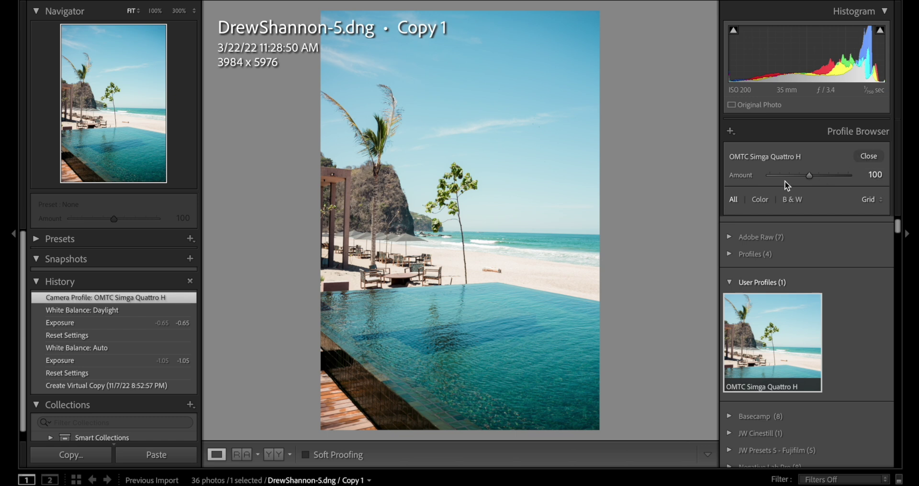
drag(813, 174, 792, 178)
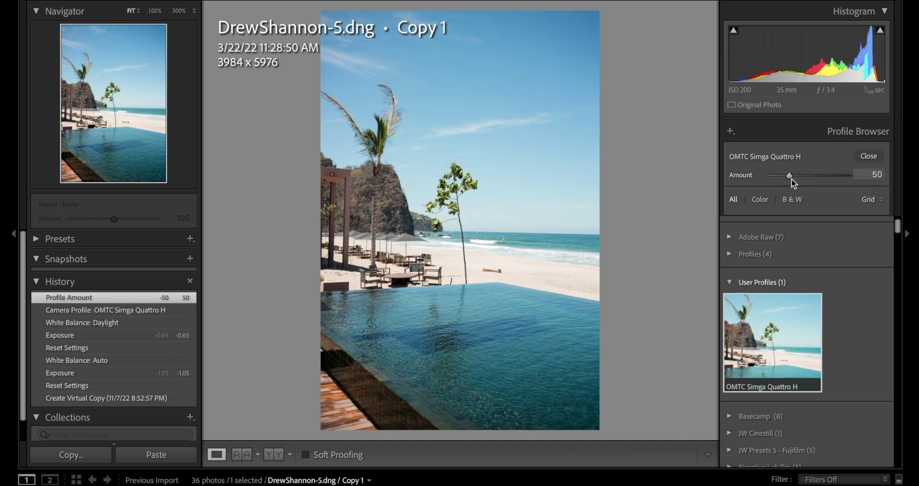
click(868, 155)
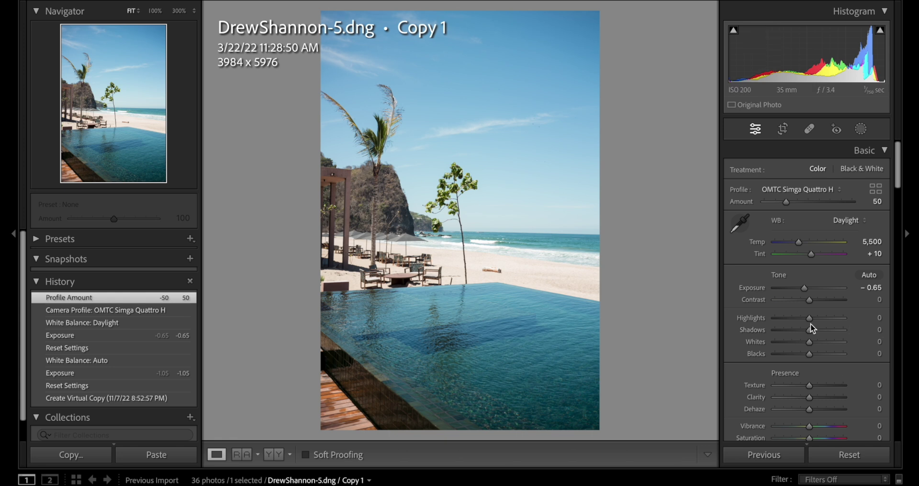
Step: Set the beach photo virtual copy's Highlights to -44, Whites to -41, Temp to 6,167 and Tint to +5
drag(810, 317, 795, 317)
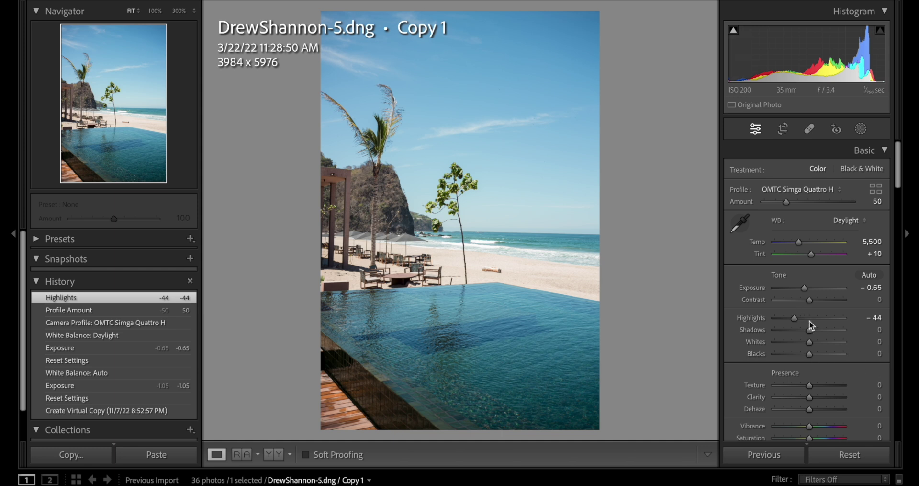
drag(809, 341, 795, 340)
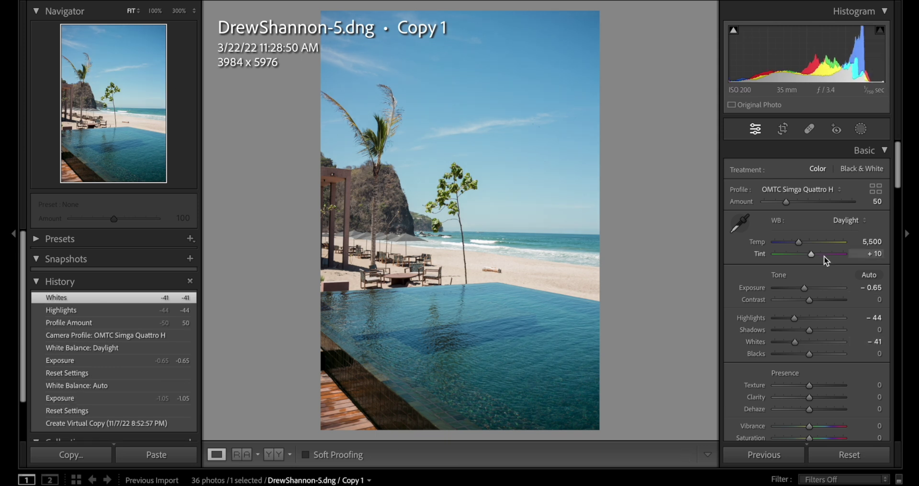
drag(802, 240, 809, 255)
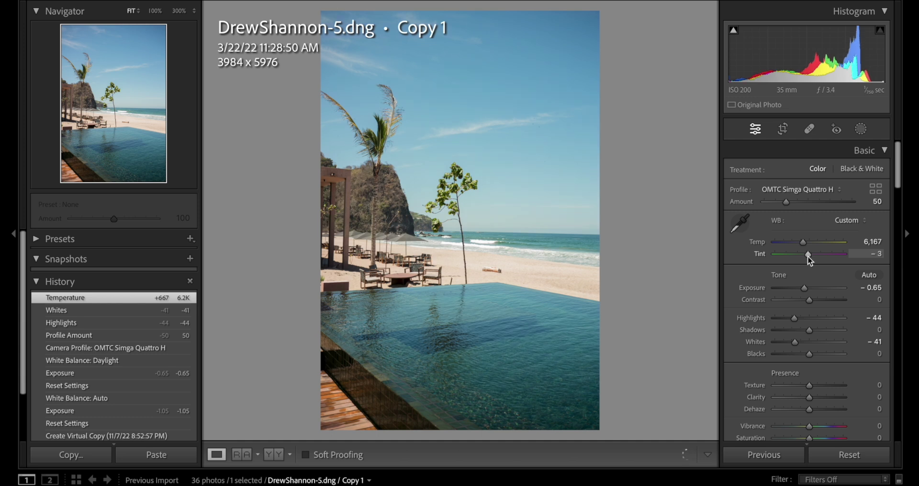
drag(810, 255, 809, 257)
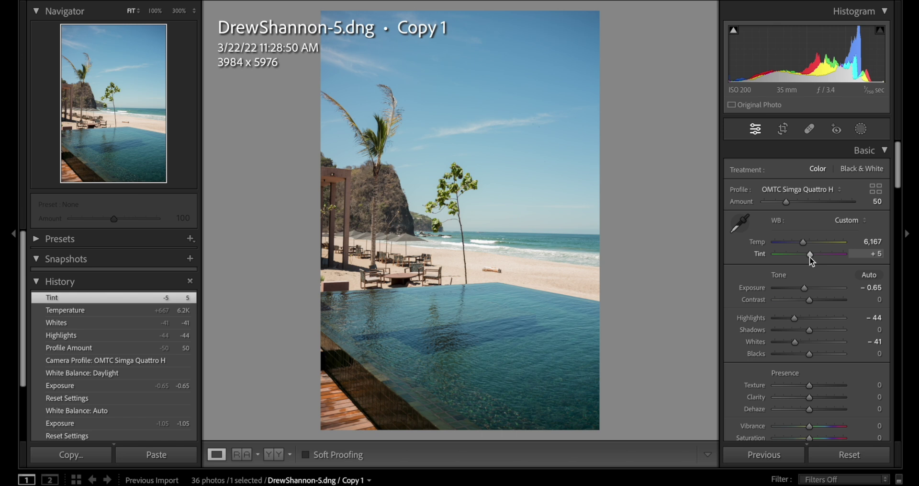
Step: Try a Dehaze of -5 on the beach photo's virtual copy and undo it
scroll(830, 315, down, 5)
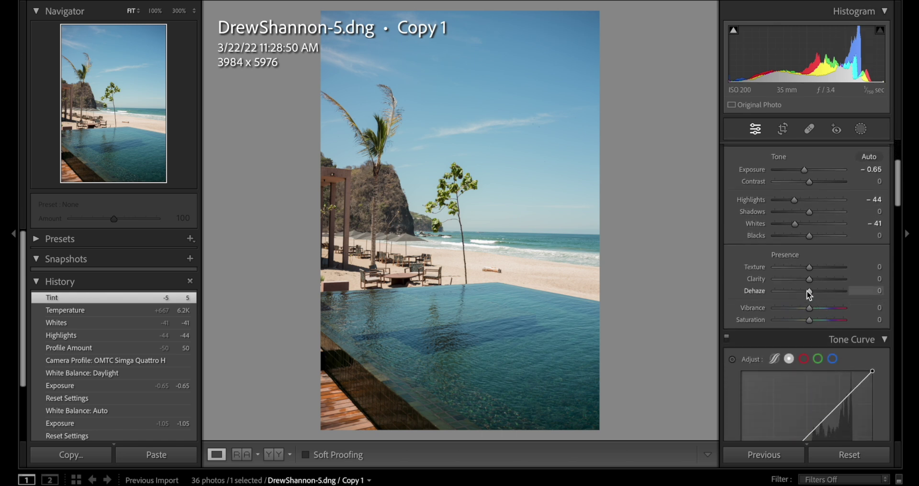
drag(812, 291, 805, 294)
key(ctrl+z)
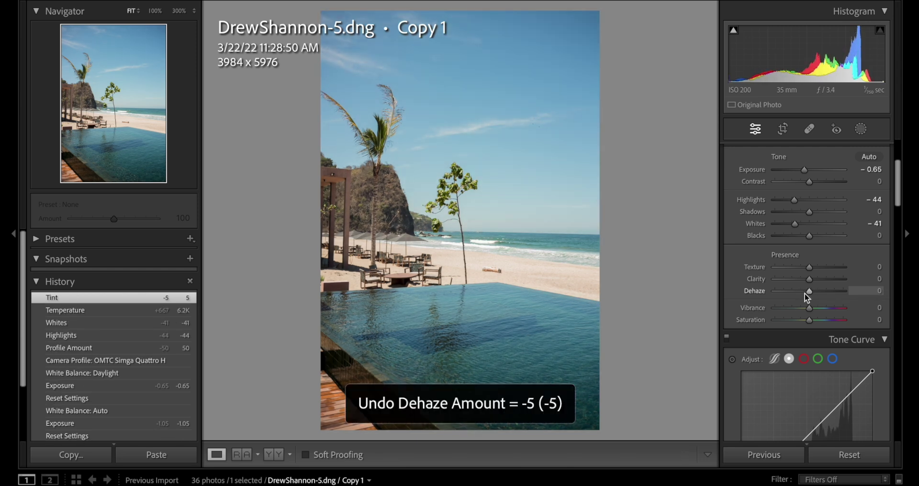
Step: Shape the virtual copy's point curve with a midtone point at input 108, output 110 and a shadow point at input 40, output 29
scroll(808, 297, down, 5)
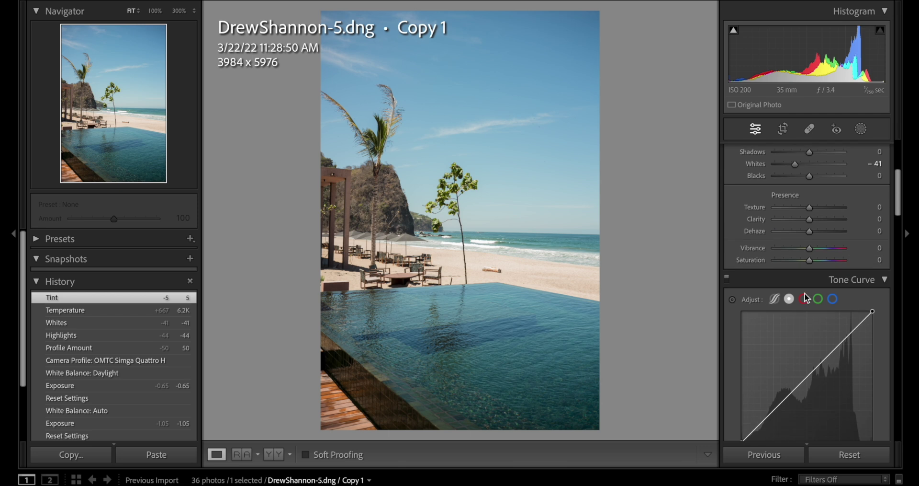
drag(873, 279, 797, 352)
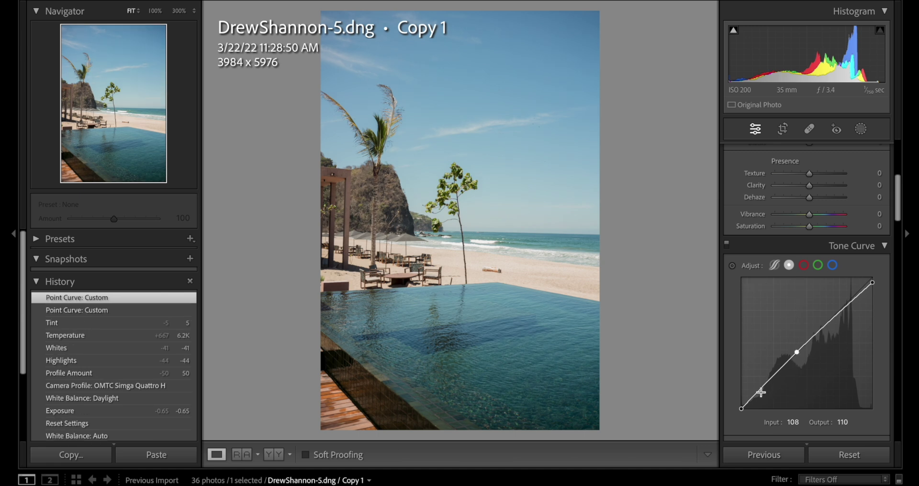
drag(762, 392, 762, 394)
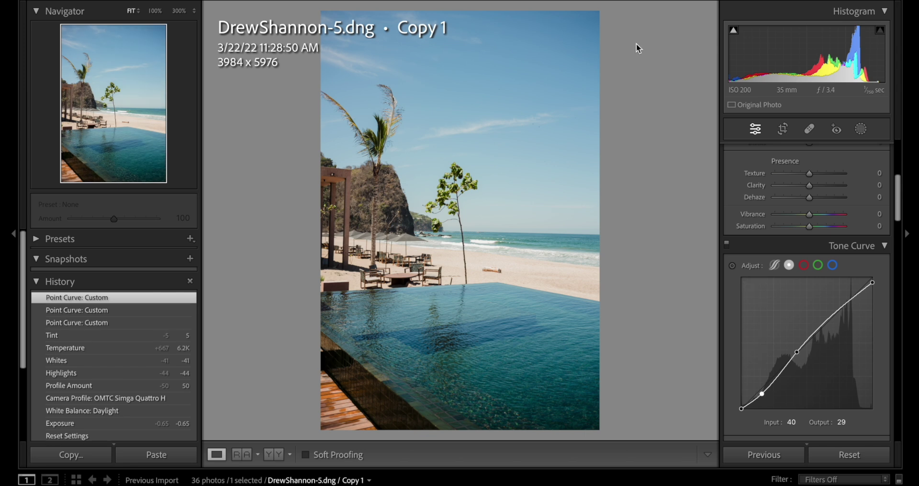
Step: Compare the virtual copy with its before view and set its rating to 0
key(backslash)
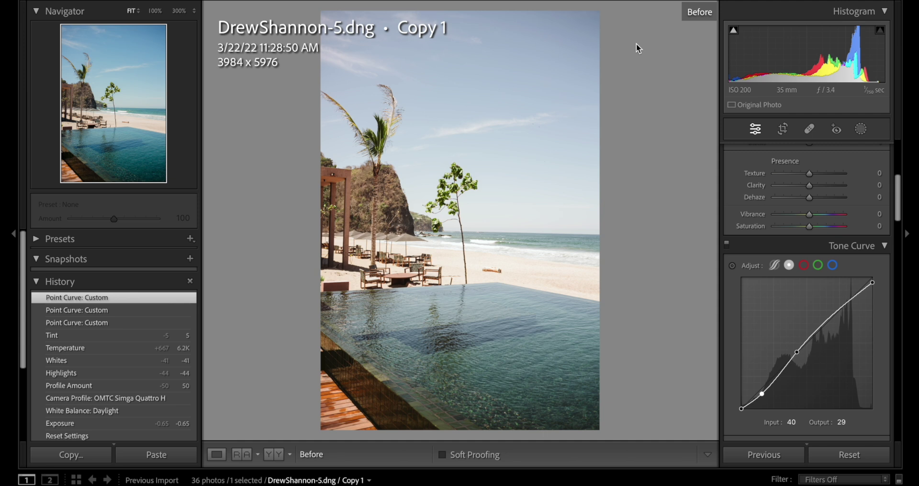
key(backslash)
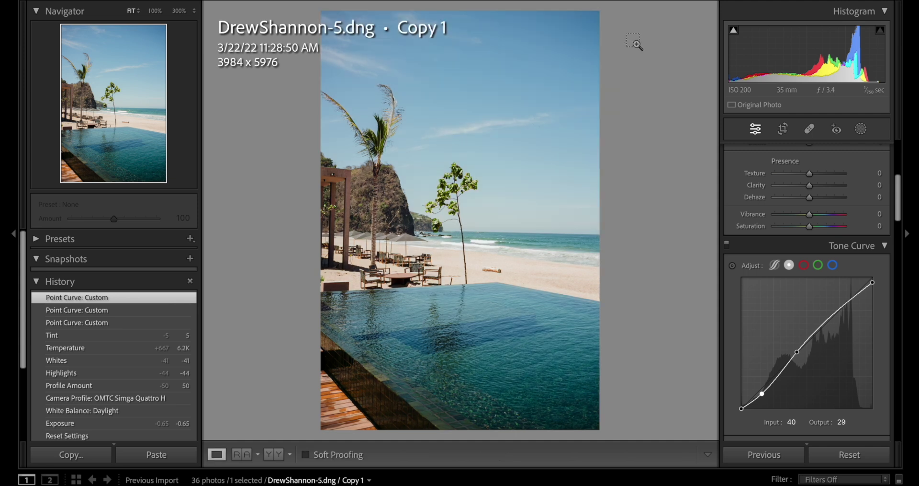
key(1)
key(0)
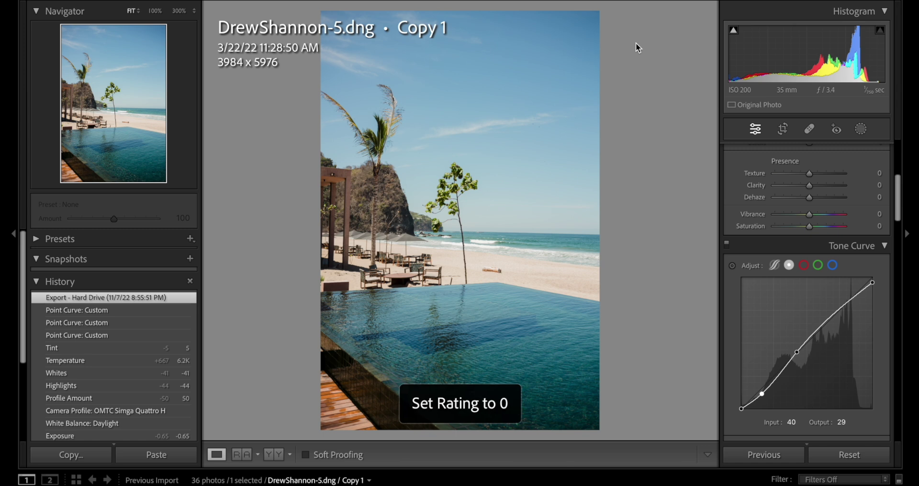
Step: Switch to the IMG_2084 street photo, check its metadata in the Library, and reopen it for developing
key(Right)
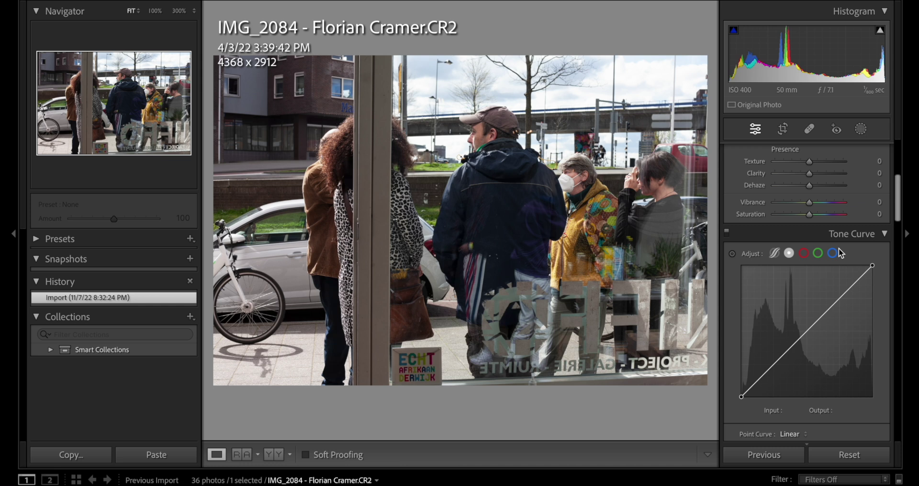
scroll(840, 249, up, 5)
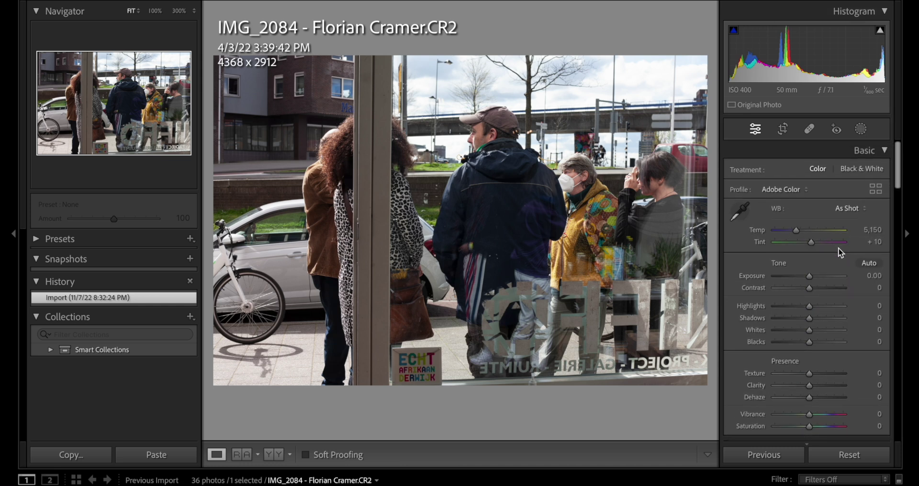
scroll(838, 247, down, 5)
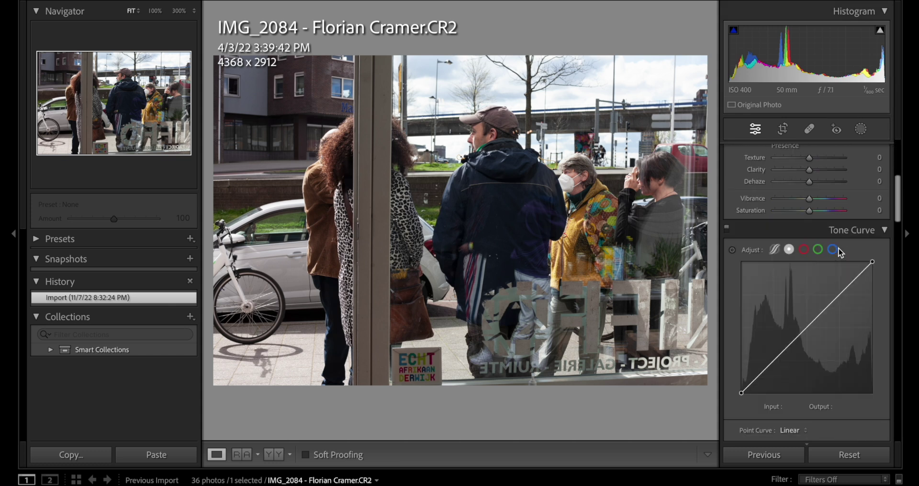
key(g)
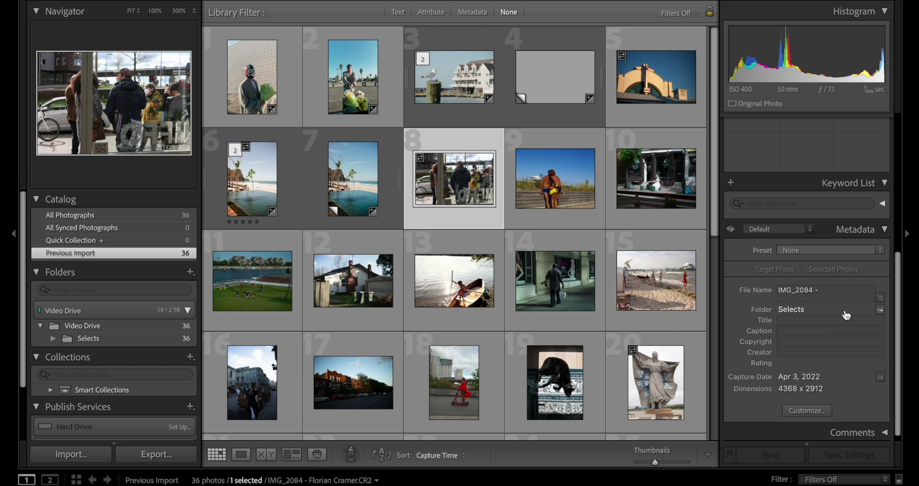
scroll(857, 357, down, 1)
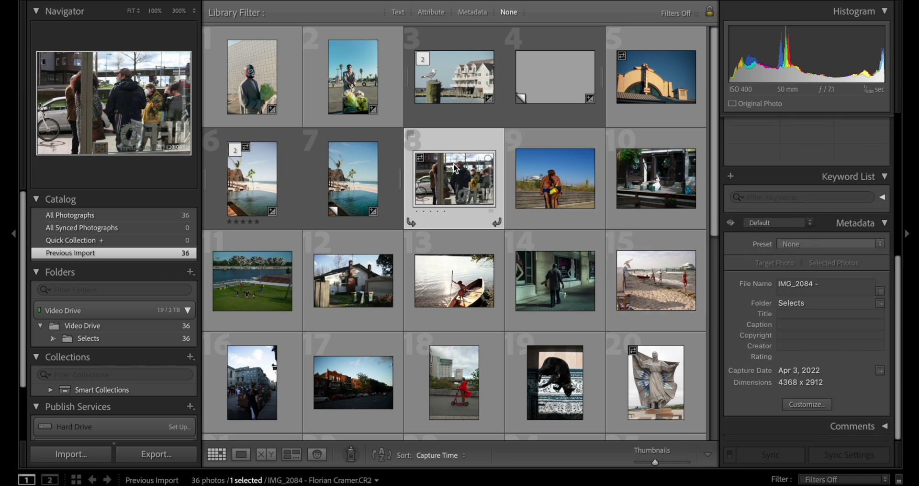
double_click(454, 188)
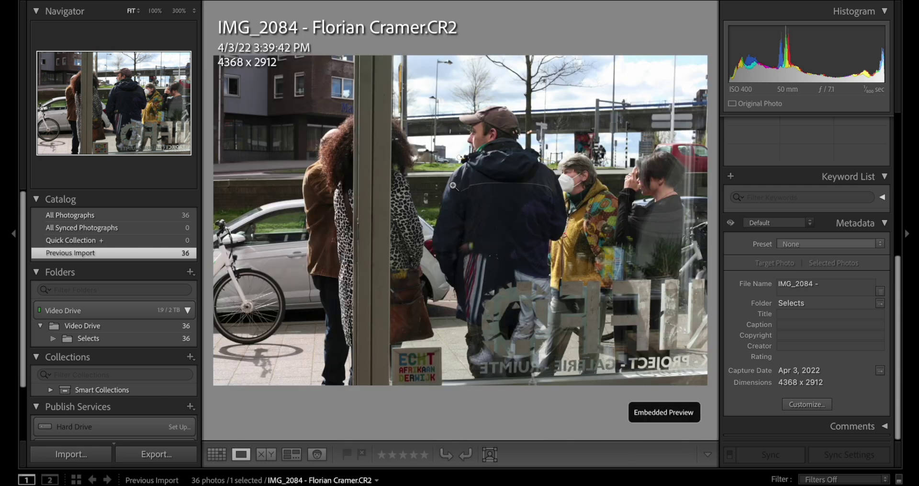
key(d)
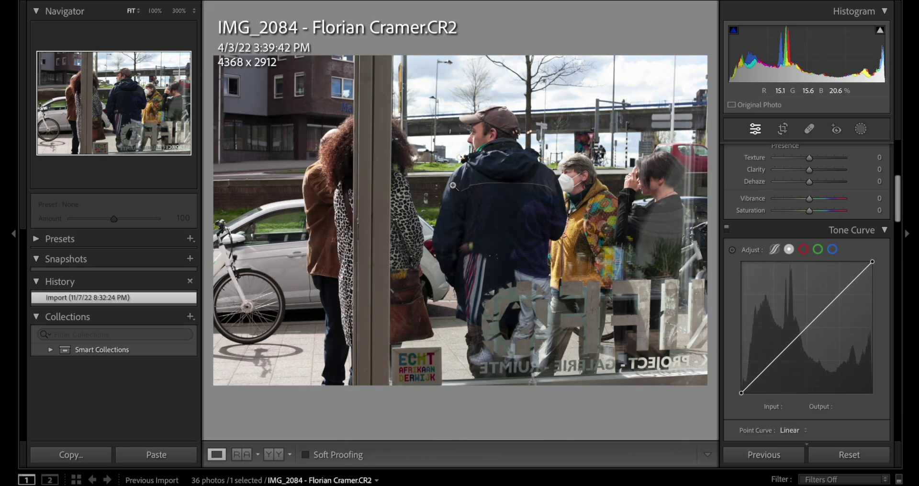
Step: Apply the OMTC Simga Quattro H user profile to the street photo at an Amount of 70 and set Exposure to -0.35
scroll(775, 249, down, 1)
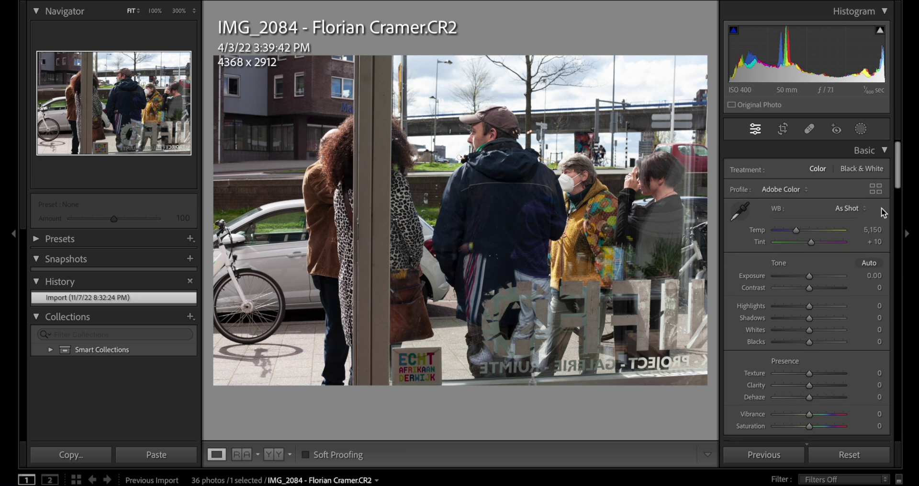
click(877, 190)
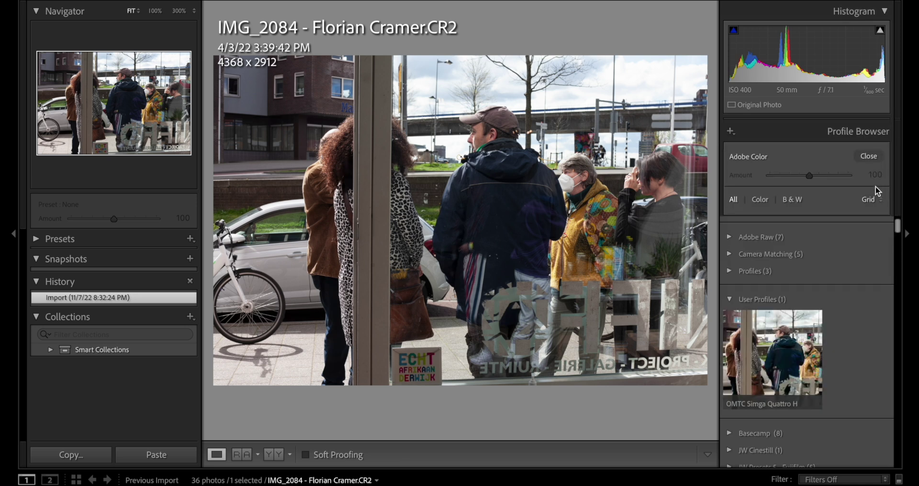
click(813, 337)
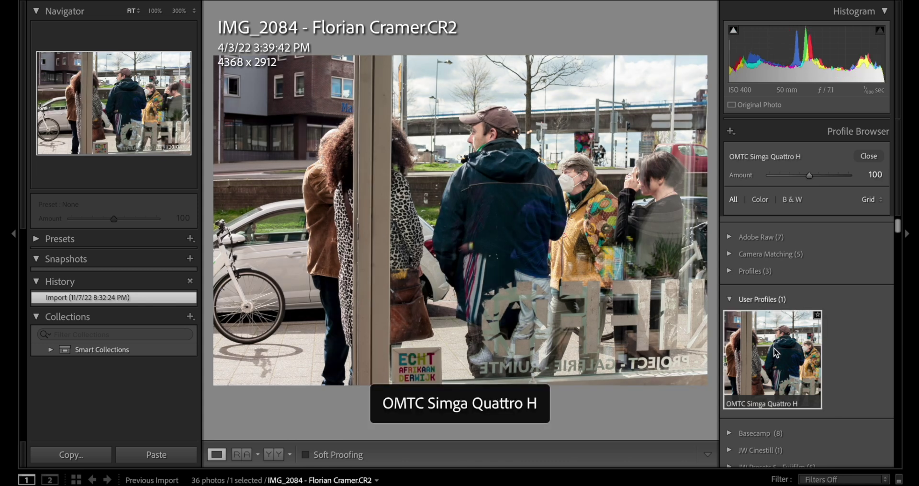
click(869, 156)
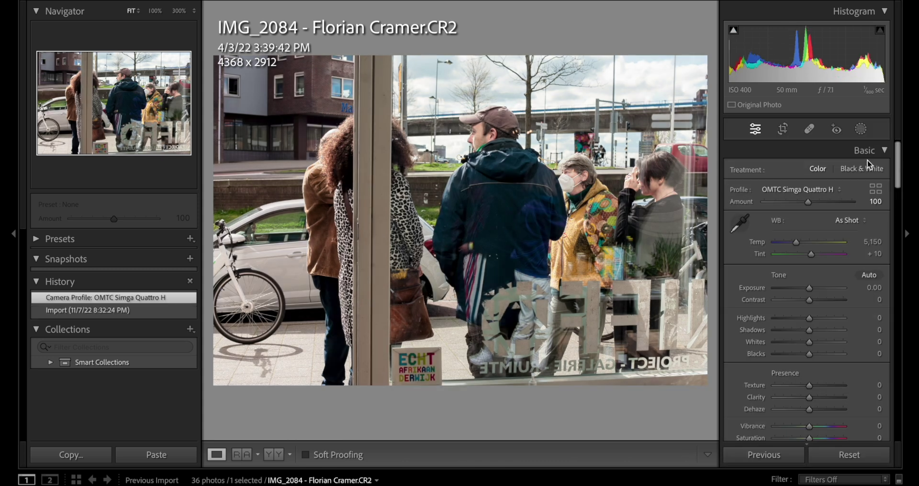
drag(809, 205, 794, 204)
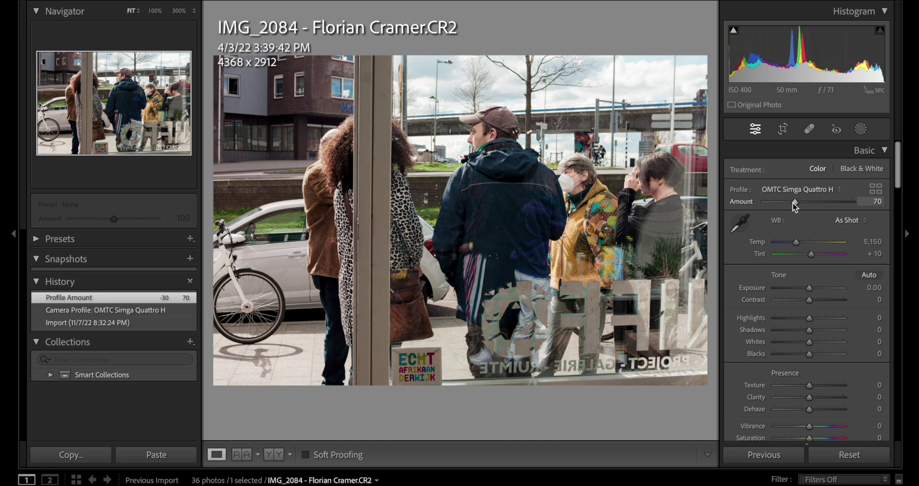
drag(811, 287, 808, 288)
Step: Try the Daylight white balance on the street photo and undo it
click(861, 220)
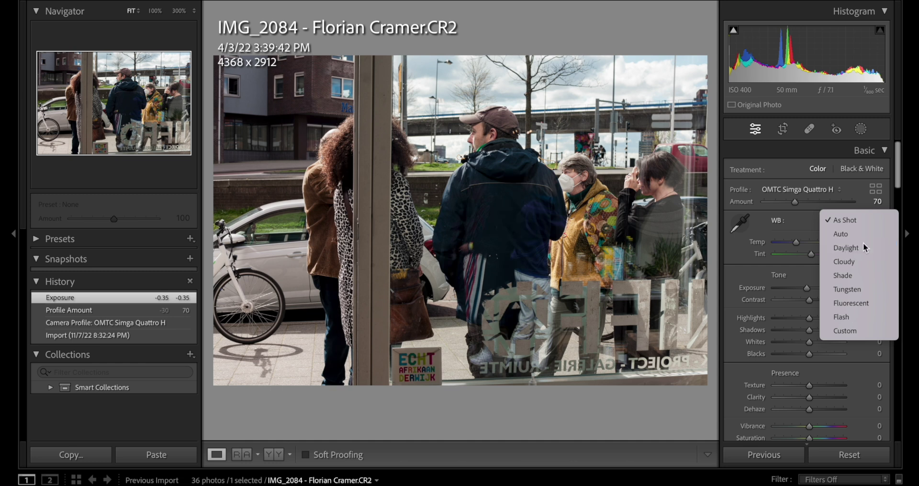
click(864, 245)
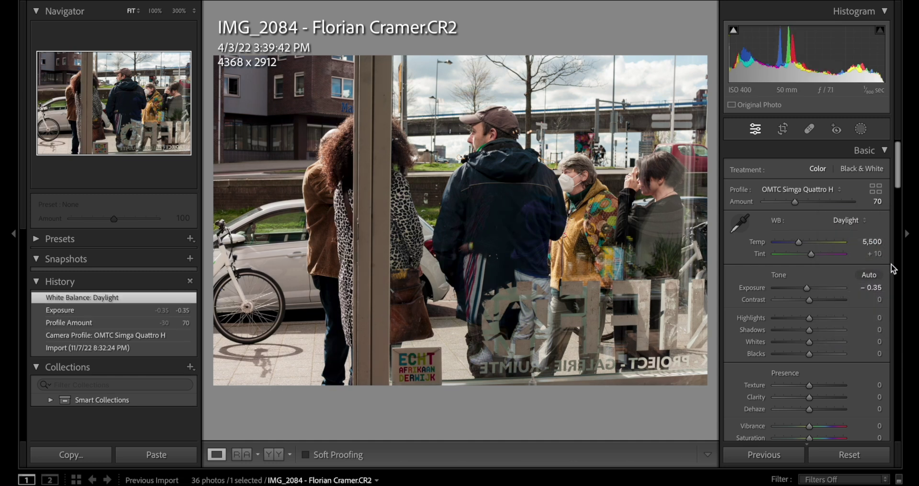
key(ctrl+z)
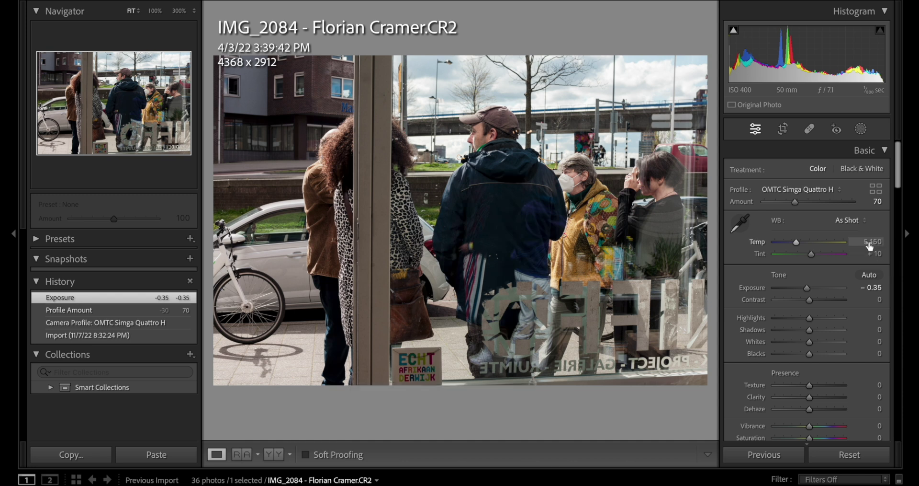
Step: Set the street photo's Temp to 5,379, Exposure to 0.00, Highlights to -30 and Whites to +30, and compare it with the before view
drag(872, 245, 893, 246)
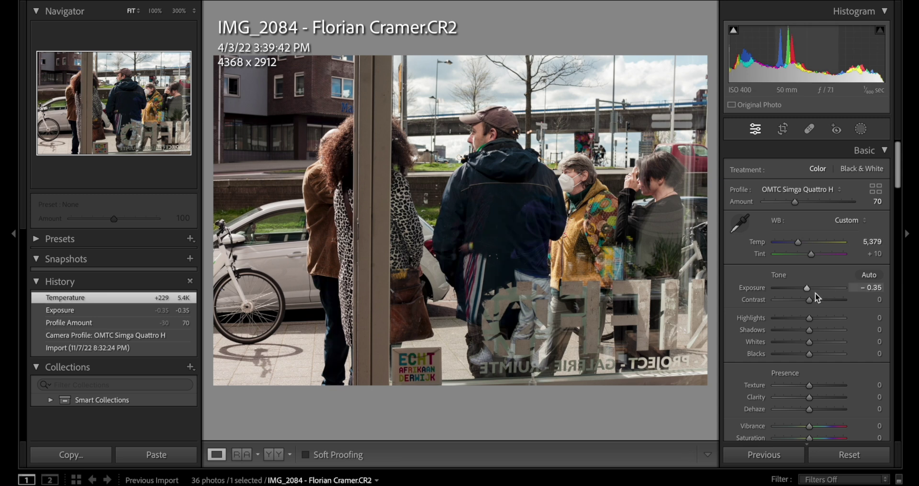
drag(814, 293, 799, 320)
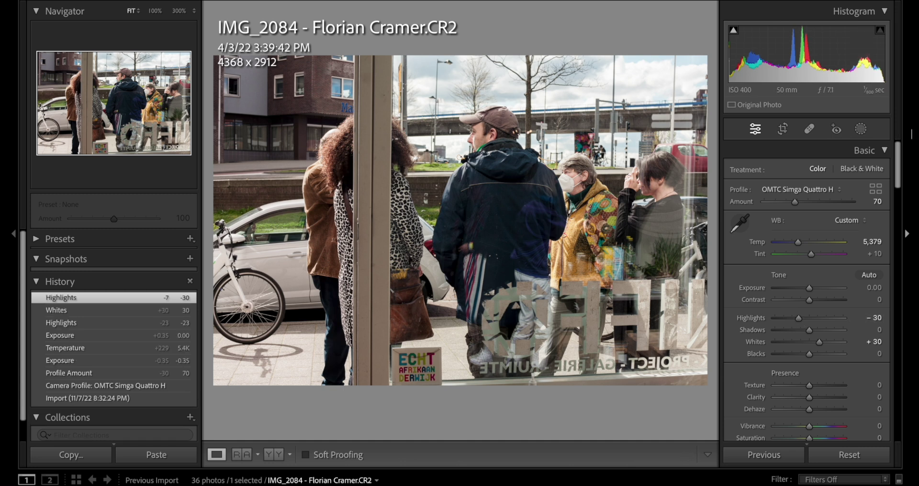
key(backslash)
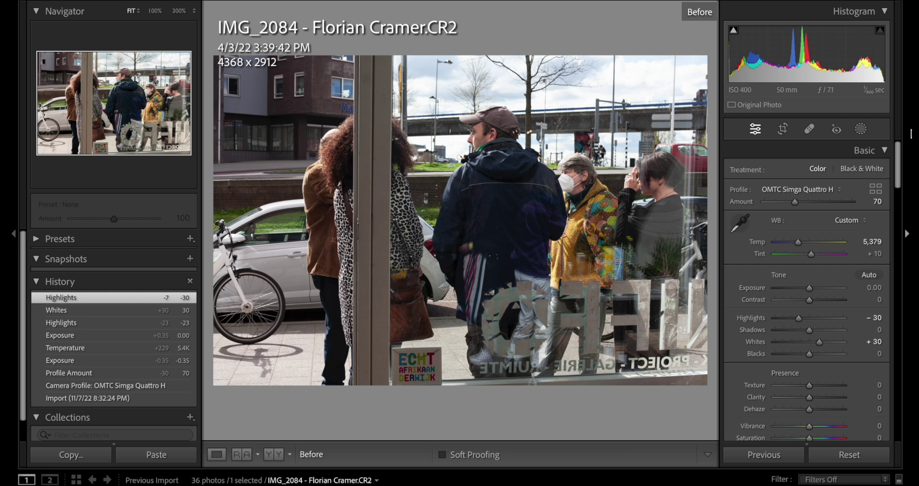
key(backslash)
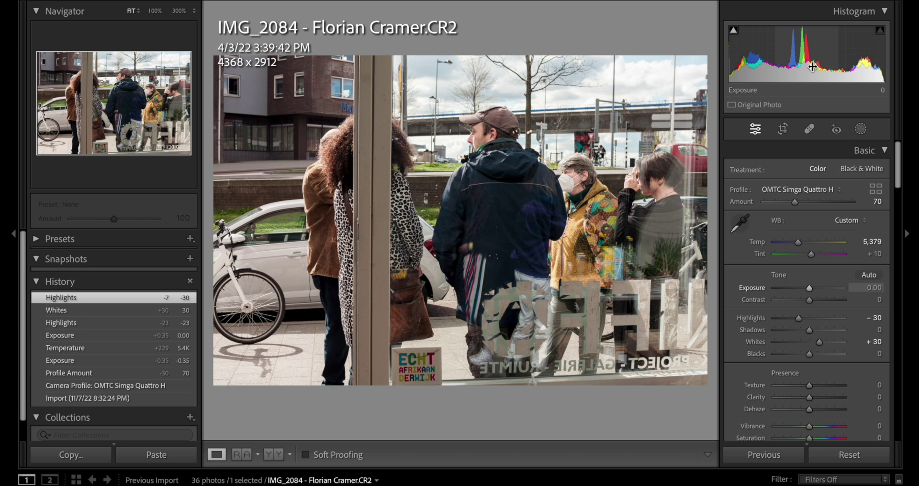
Step: Darken the street photo by lowering its Exposure to -0.25
drag(809, 53, 801, 53)
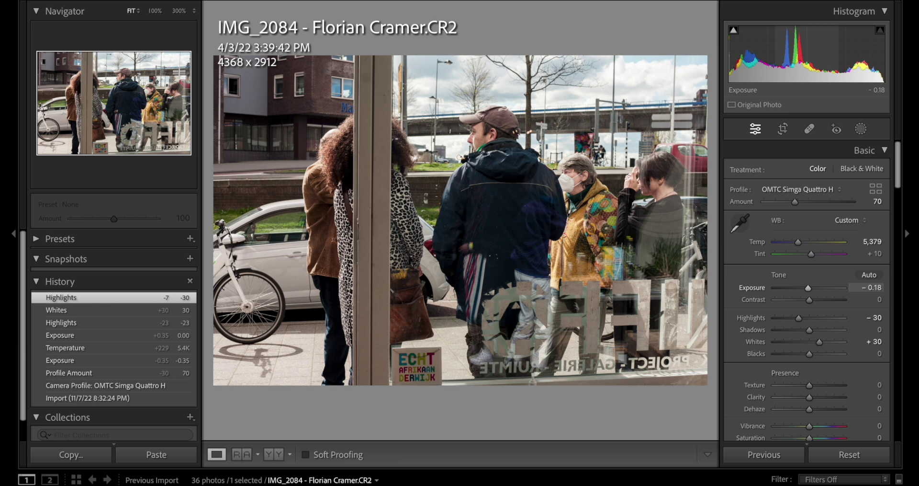
drag(801, 52, 801, 53)
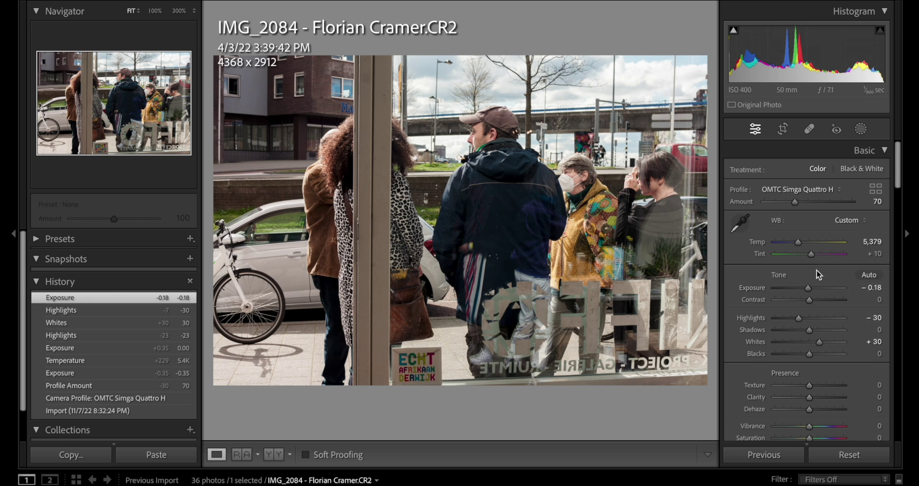
drag(810, 293, 808, 290)
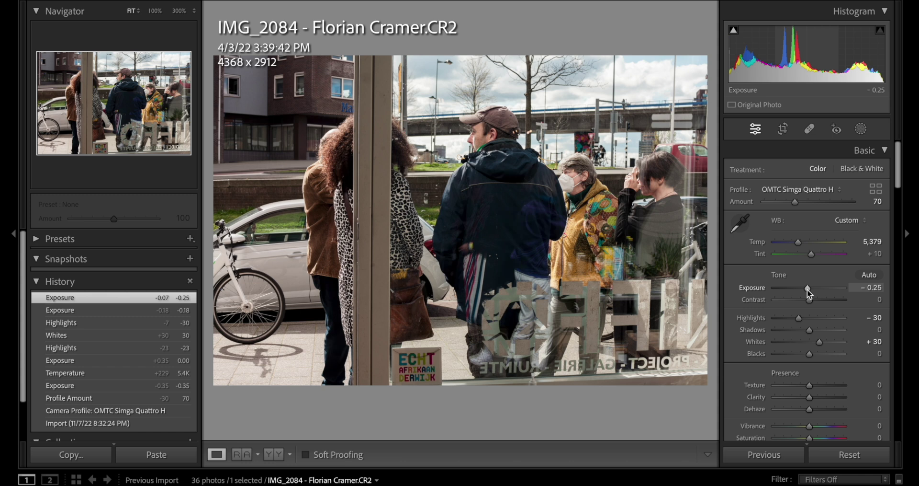
scroll(790, 349, down, 2)
scroll(790, 349, down, 1)
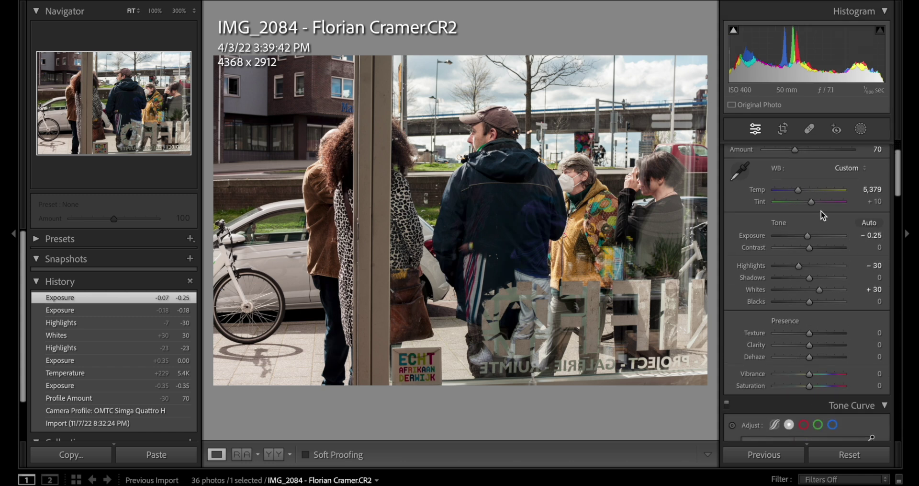
Step: Set the street photo's Tint to +4 and Vibrance to +8, and reset Saturation to 0 after a small trial boost
drag(813, 204, 812, 203)
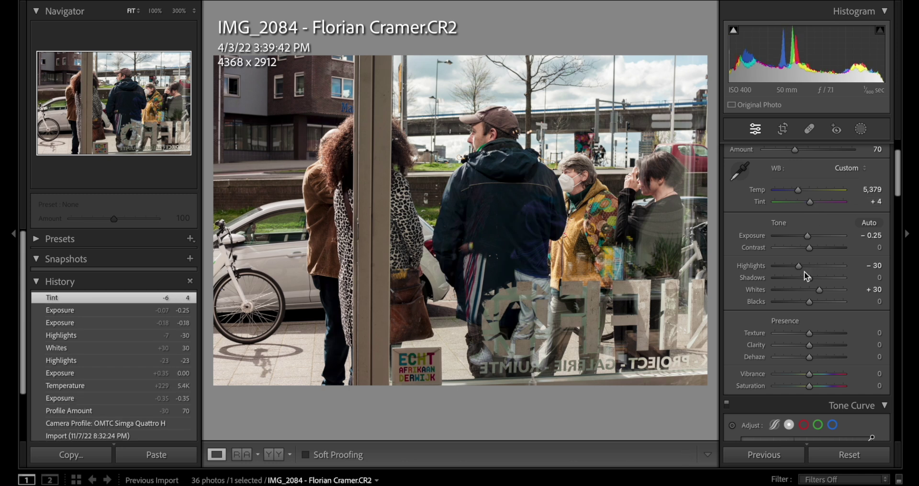
scroll(805, 271, down, 2)
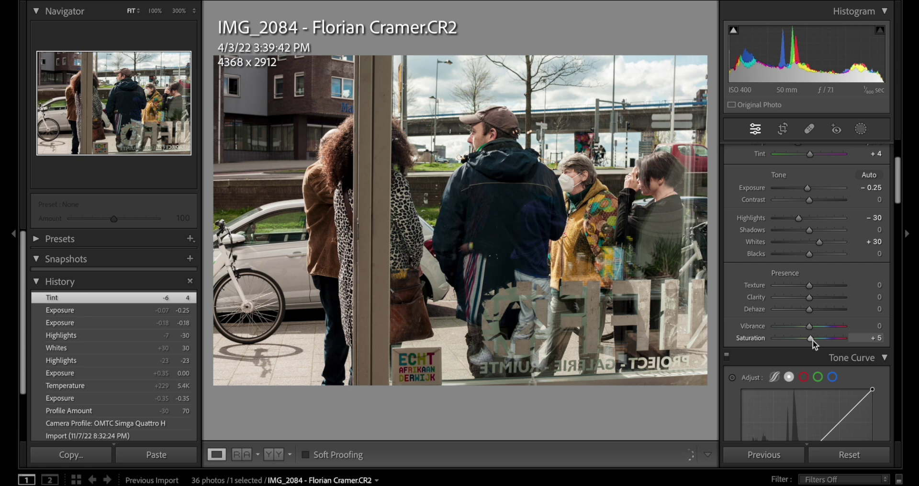
drag(813, 340, 811, 340)
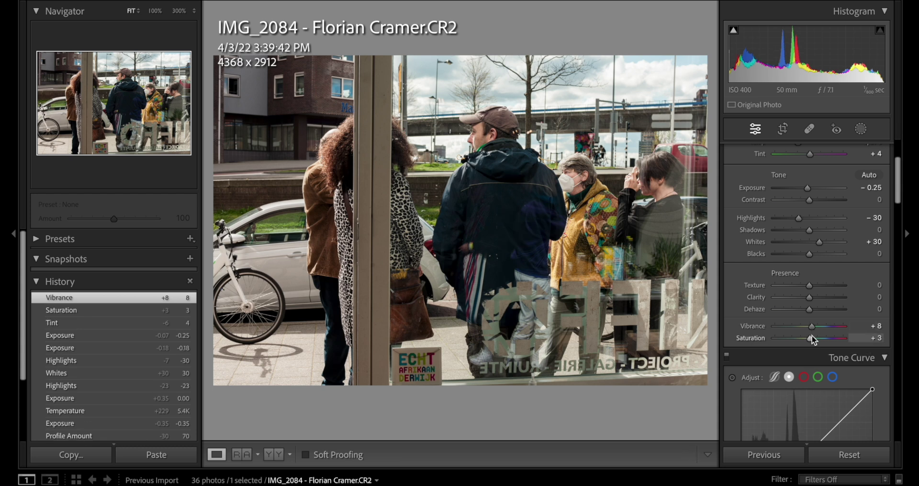
double_click(811, 338)
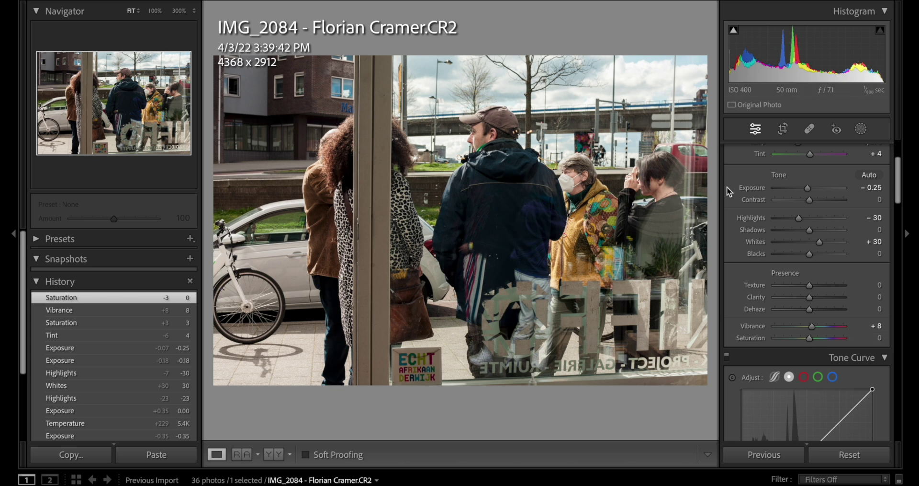
Step: Soften the street photo with Clarity at -18 and set Dehaze to +3
scroll(740, 287, down, 2)
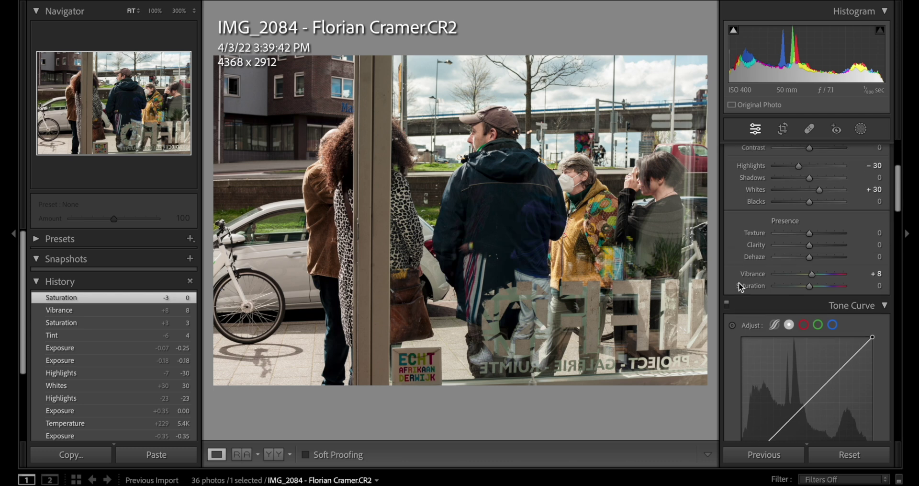
scroll(809, 180, up, 2)
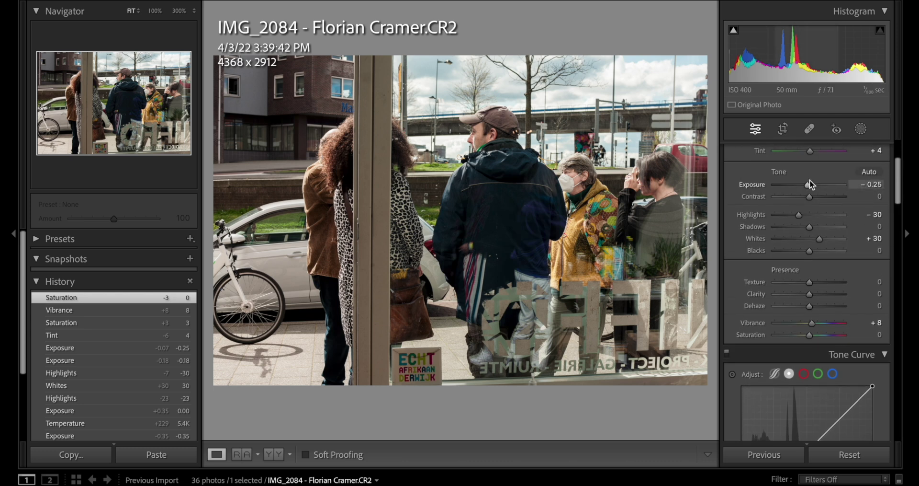
scroll(810, 183, down, 1)
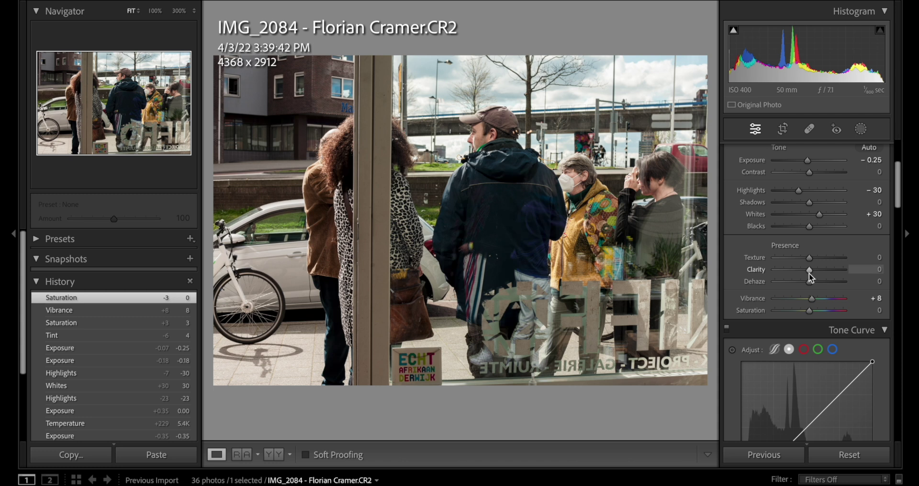
drag(809, 272, 813, 282)
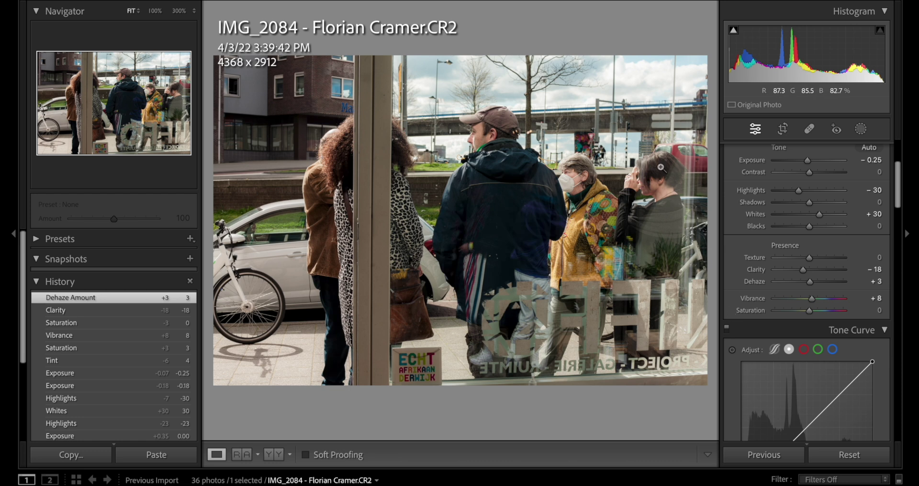
Step: Hide the photo info overlay and preview the street photo in full screen
key(i)
key(i)
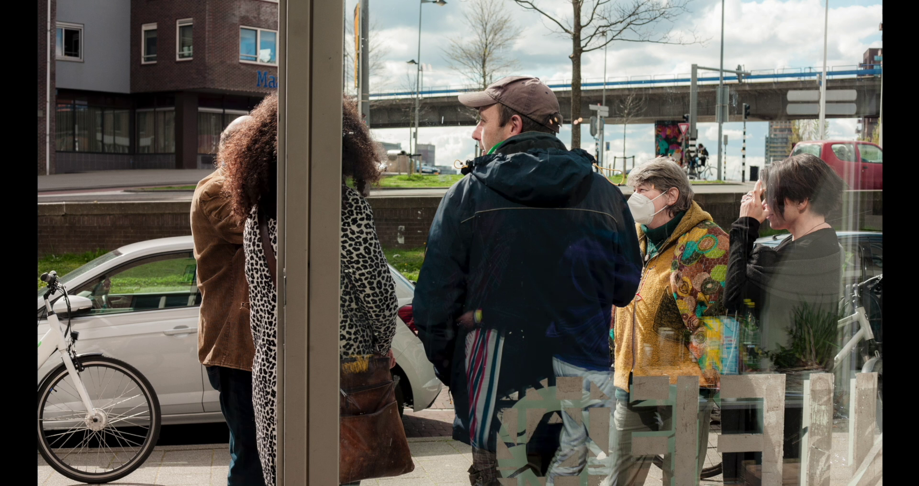
key(f)
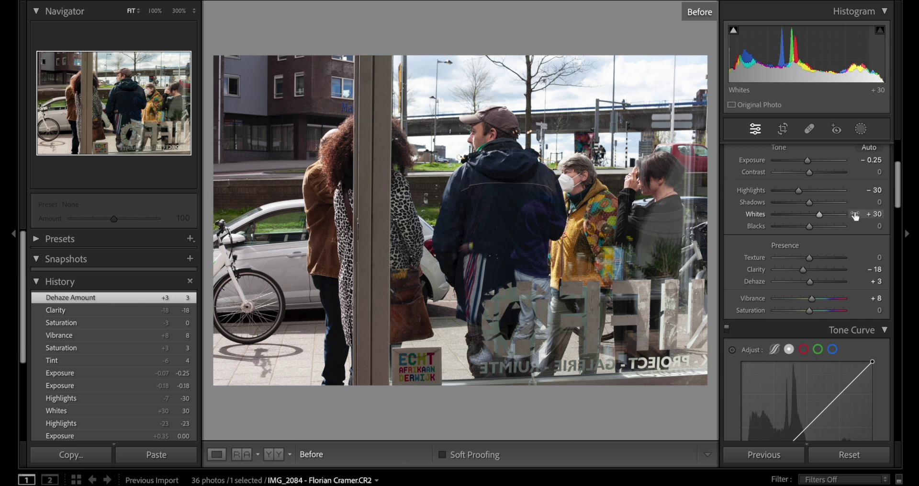
Step: Hide both side panels to enlarge the street photo and compare its before and after versions
click(906, 233)
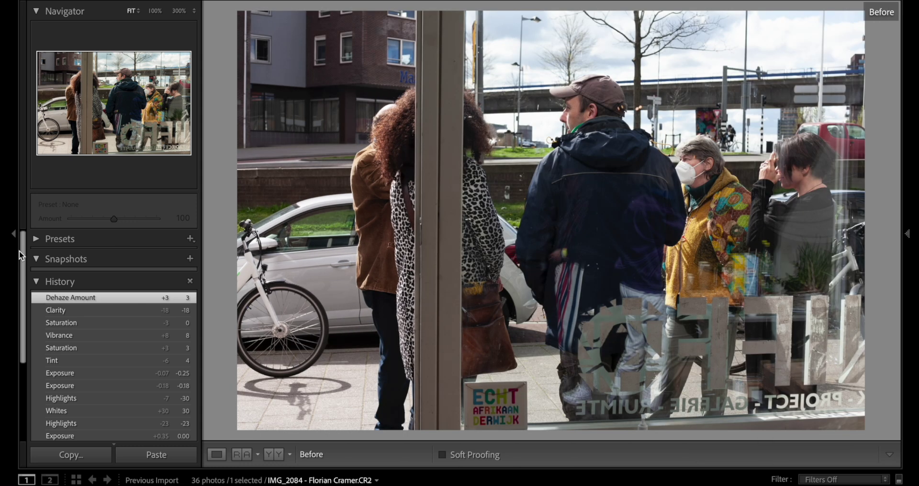
click(14, 233)
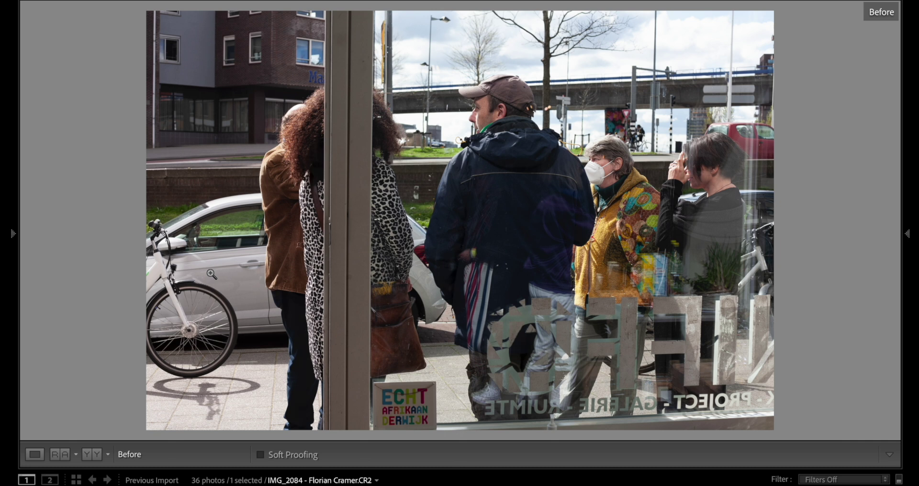
key(backslash)
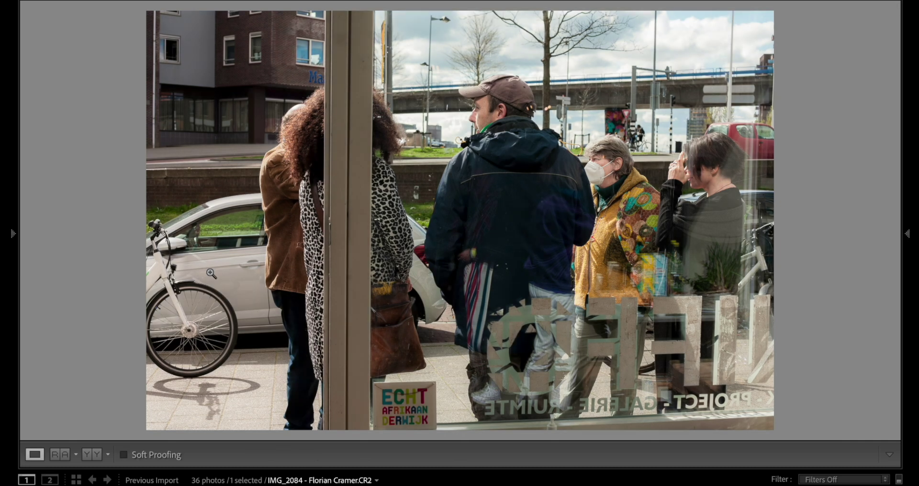
key(backslash)
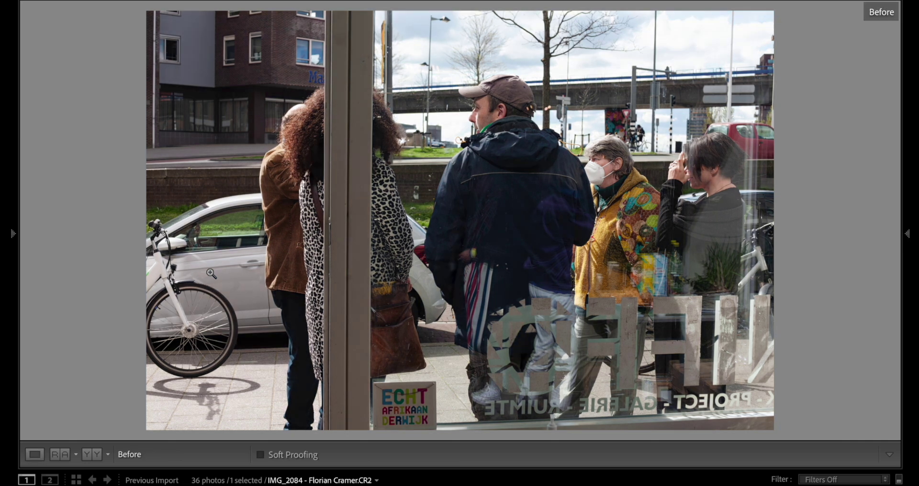
key(backslash)
key(backslash)
key(backslash)
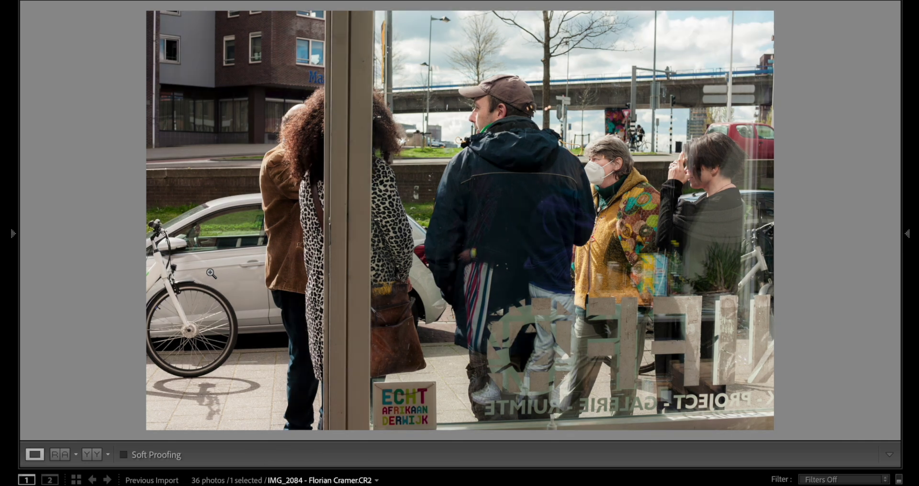
Step: Cool the street photo by setting its white balance Temp to 5,087
mouse_move(906, 250)
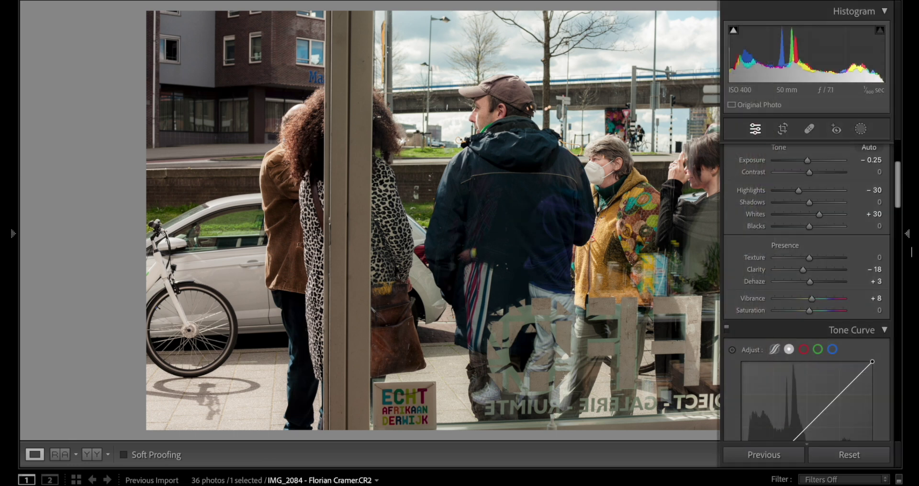
scroll(840, 195, up, 3)
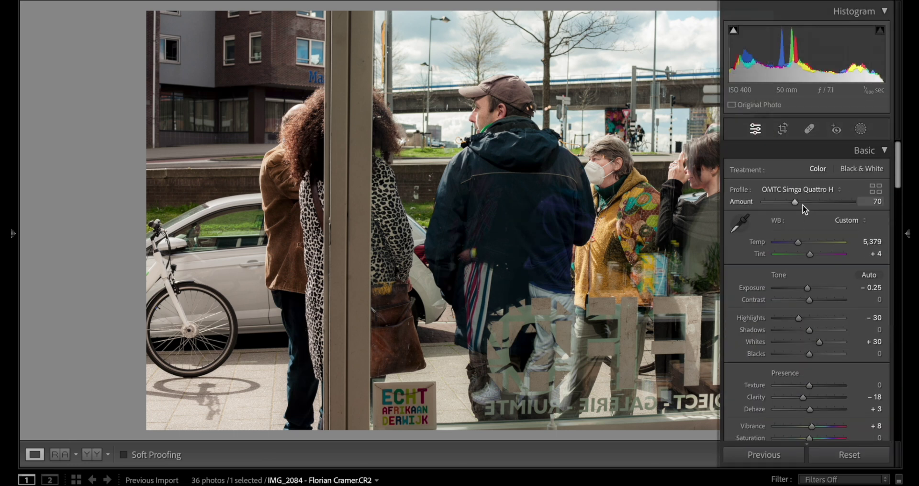
drag(796, 240, 794, 240)
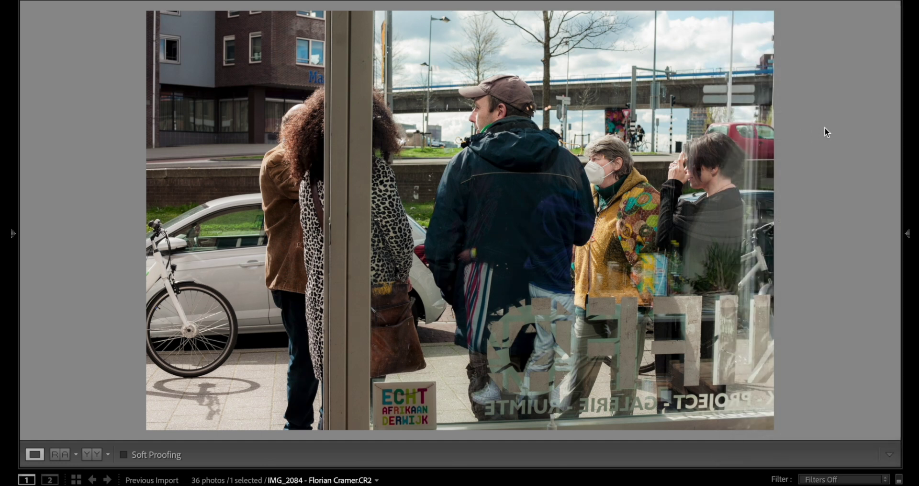
Step: Compare the street photo with its unedited version again, switching between before and after several times
key(backslash)
key(backslash)
key(backslash)
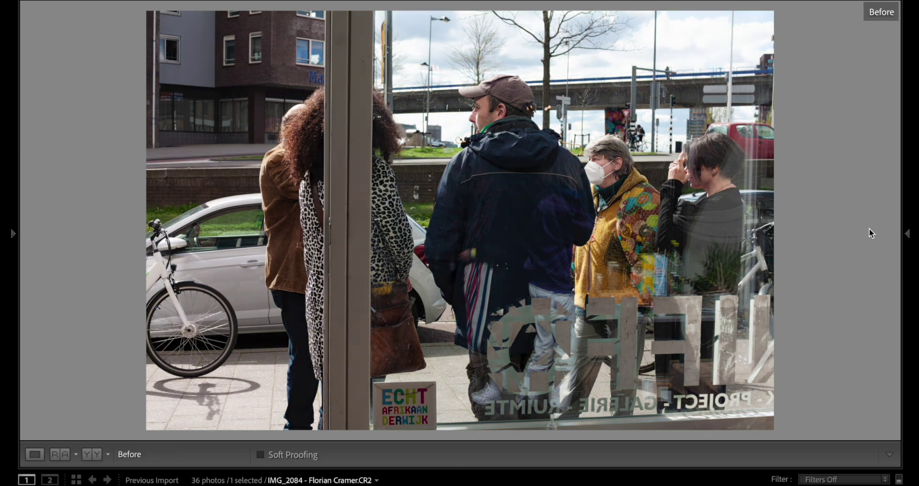
key(backslash)
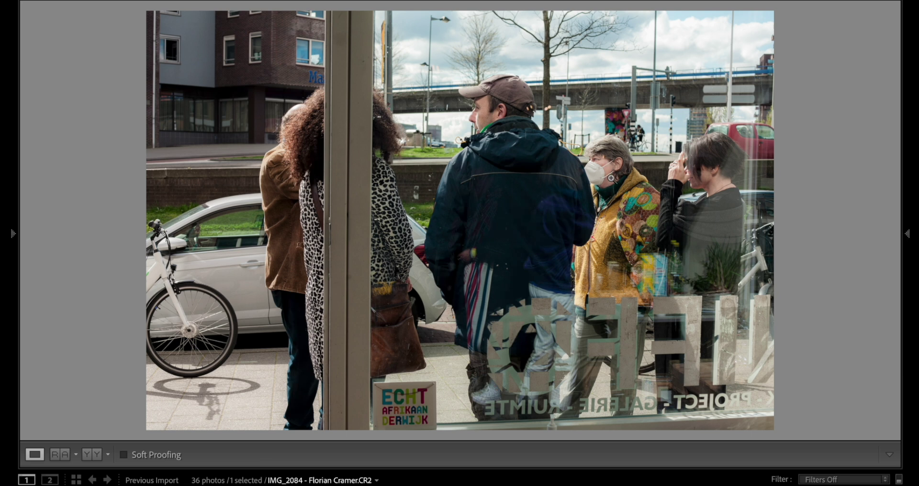
key(backslash)
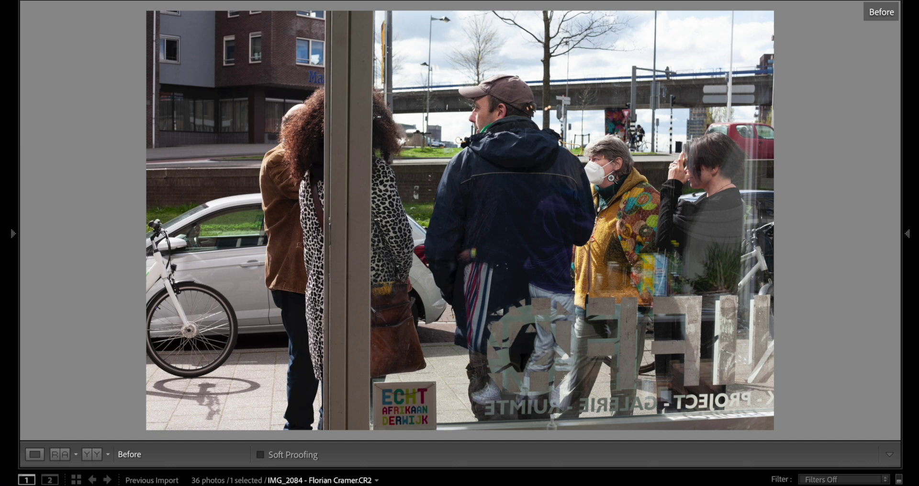
key(backslash)
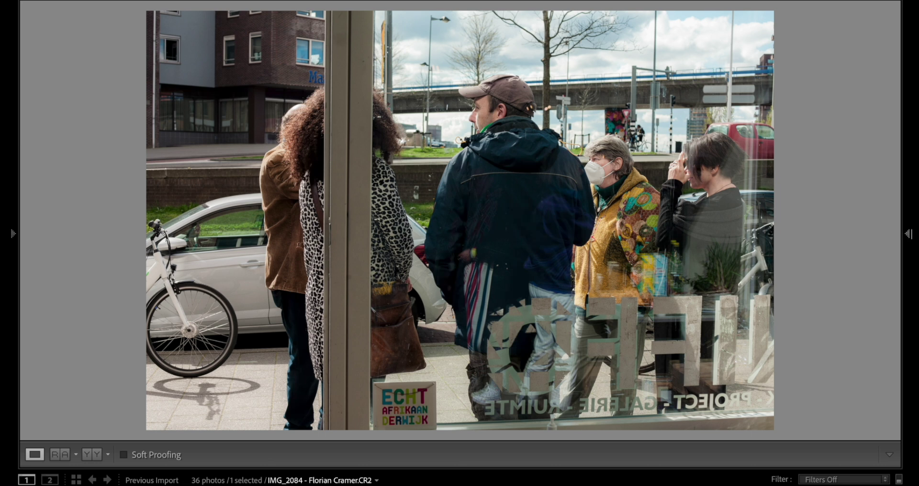
Step: Add a faint blue tint to the street photo's highlights in Color Grading with Hue 245 and Sat 2
mouse_move(913, 235)
scroll(832, 350, down, 8)
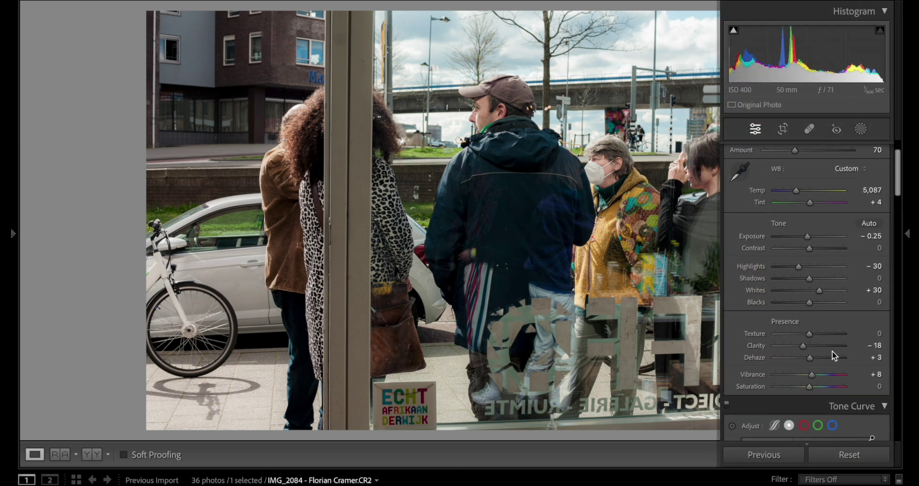
scroll(834, 355, down, 10)
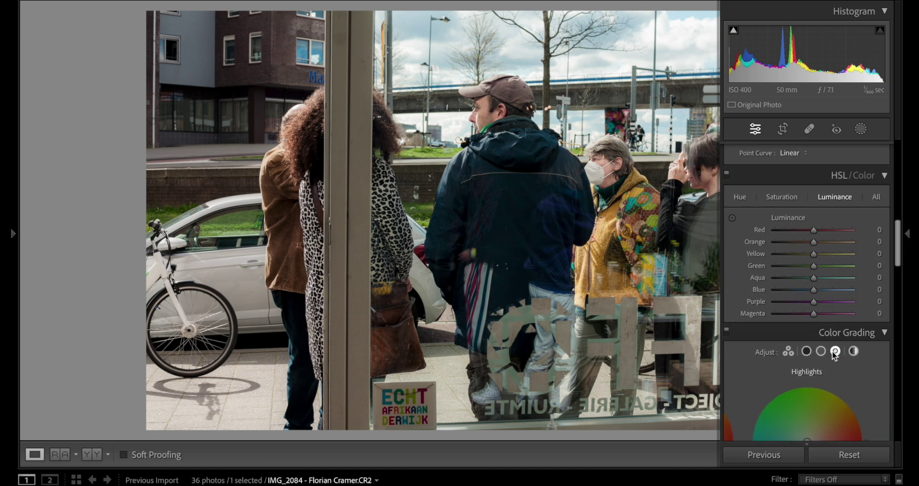
scroll(834, 355, down, 1)
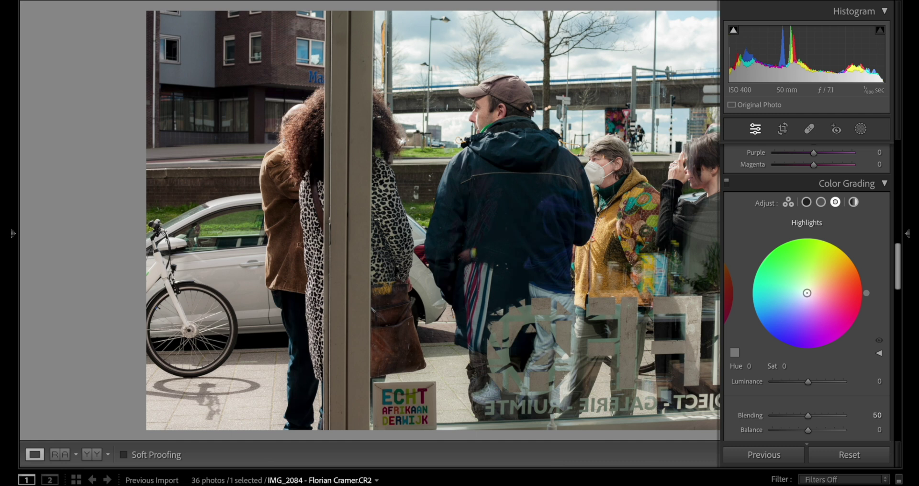
drag(808, 293, 807, 293)
Step: Switch the Color Grading adjustments off and on repeatedly to judge the effect of the blue highlight tint
click(727, 184)
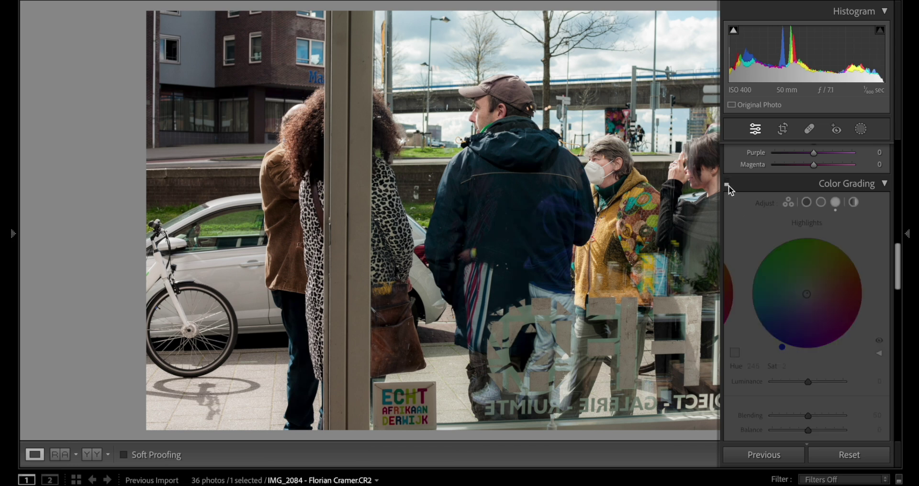
click(727, 184)
click(727, 184)
click(727, 184)
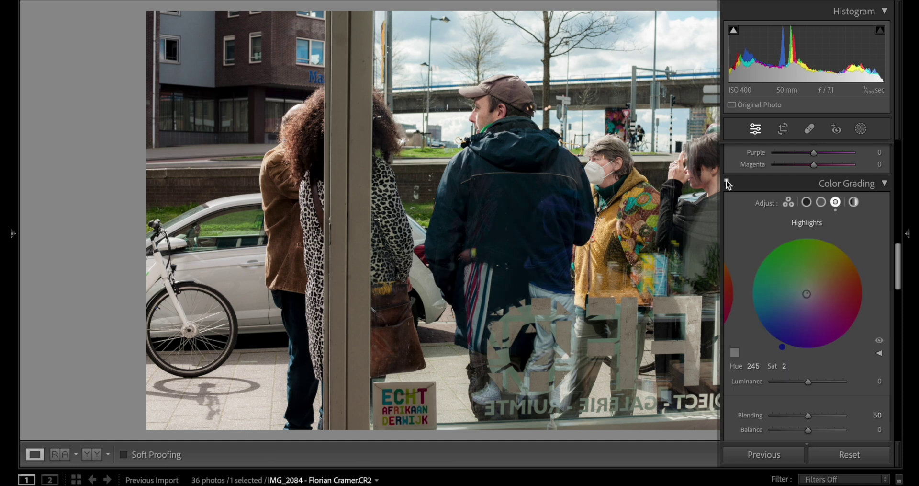
click(728, 184)
Step: Try stronger saturation values for the blue highlight tint and settle on Sat 11
click(785, 366)
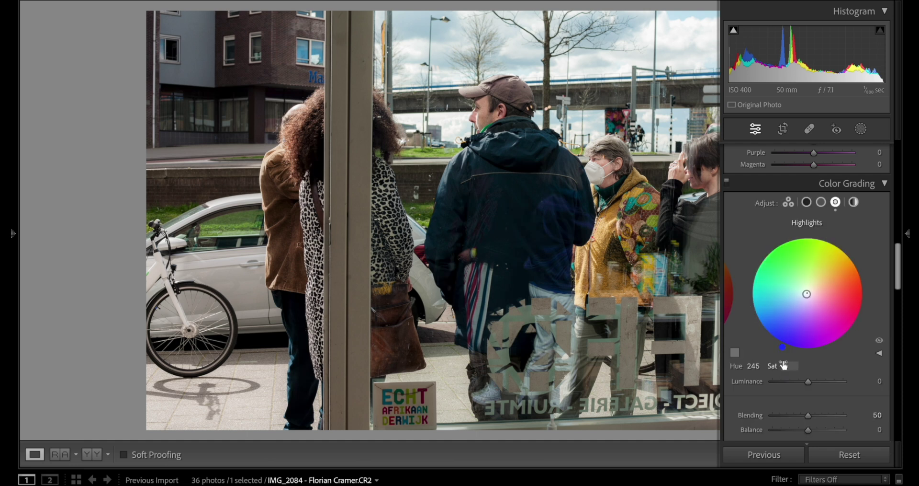
text(11)
key(Down)
key(Down)
key(Down)
key(Down)
key(Down)
key(Down)
key(Down)
key(Down)
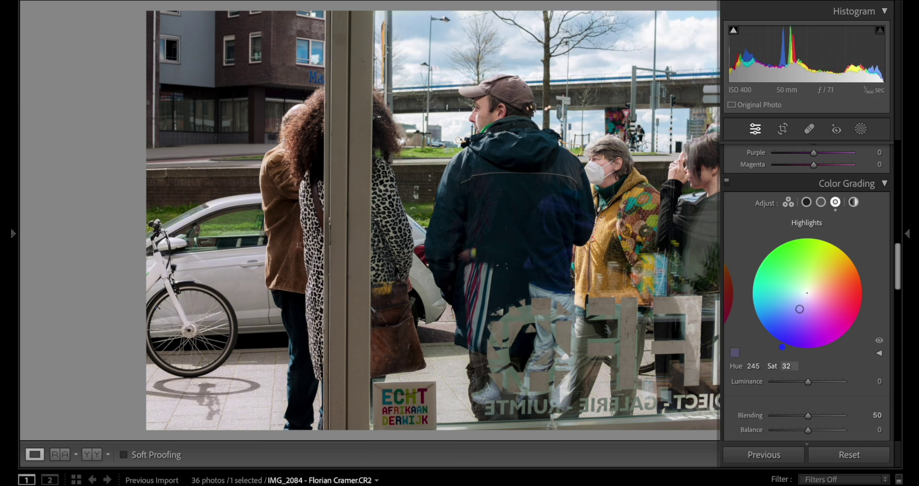
key(Up)
key(Up)
key(Up)
key(Up)
key(Up)
key(Up)
key(Up)
key(Up)
key(Up)
key(Up)
key(Up)
key(Up)
key(Up)
key(Up)
key(Up)
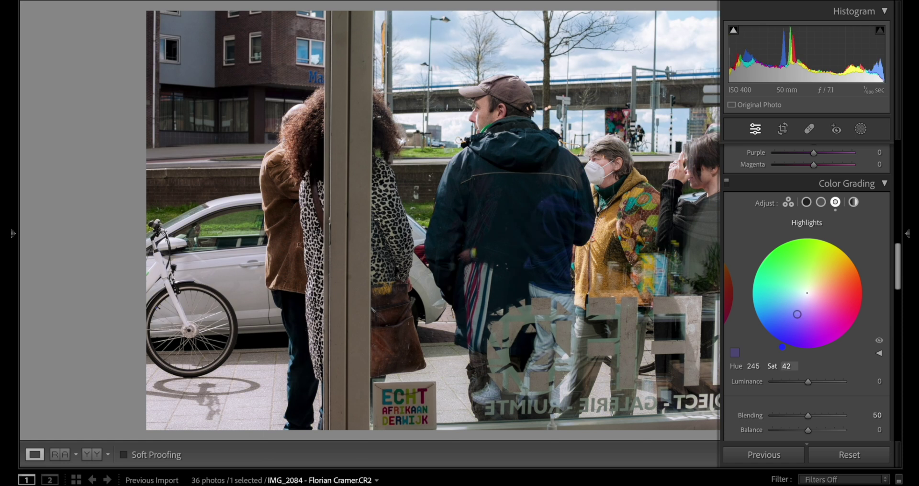
key(Up)
key(Up)
key(Up)
key(Up)
key(Up)
key(Up)
key(Up)
key(Up)
key(Up)
key(Up)
key(Up)
key(Up)
key(Up)
key(Up)
key(Up)
key(Up)
key(Up)
key(Up)
key(Up)
key(Up)
key(Down)
key(Down)
key(Down)
key(Down)
key(Down)
key(Down)
key(Down)
key(Down)
key(Down)
key(Down)
key(Down)
key(Down)
key(Down)
key(Down)
key(Down)
key(Down)
key(Down)
key(Down)
key(Down)
key(Down)
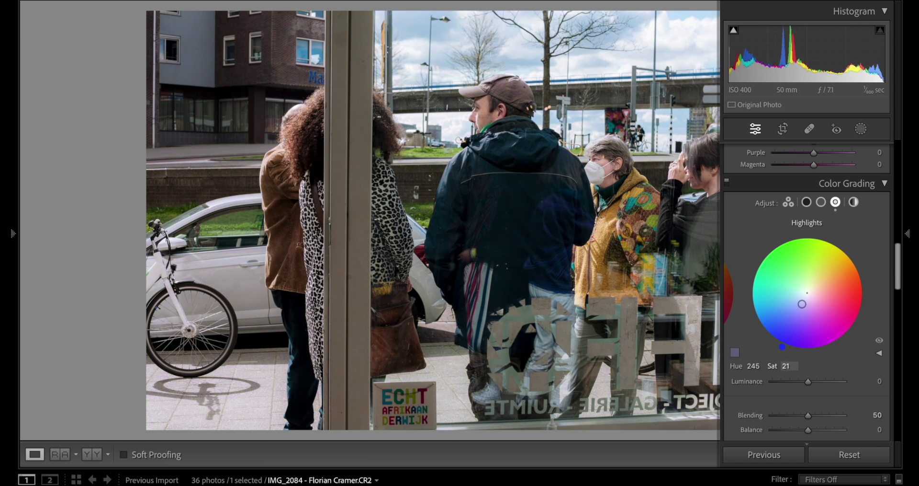
key(Down)
key(Down)
key(Down)
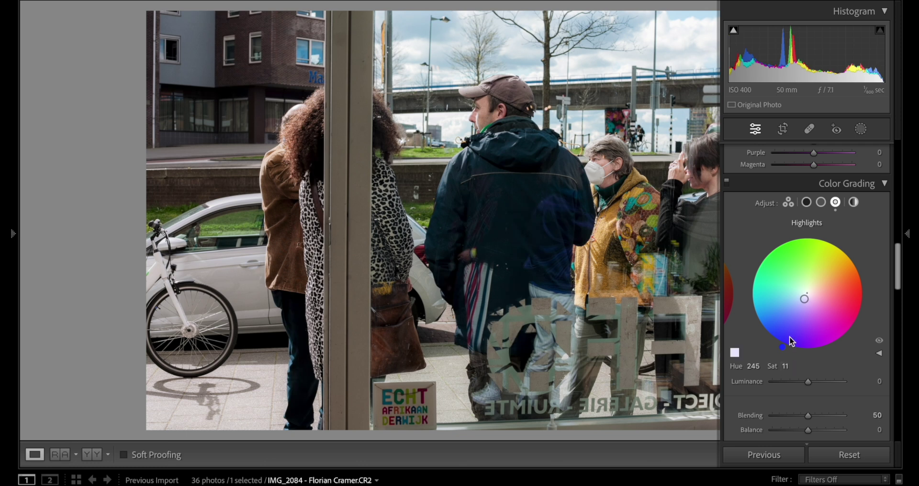
Step: Set the highlight tint's Hue to 246 and compare the street photo with Color Grading switched off and on
mouse_move(785, 351)
mouse_down()
mouse_move(794, 350)
mouse_move(778, 344)
mouse_up()
click(727, 183)
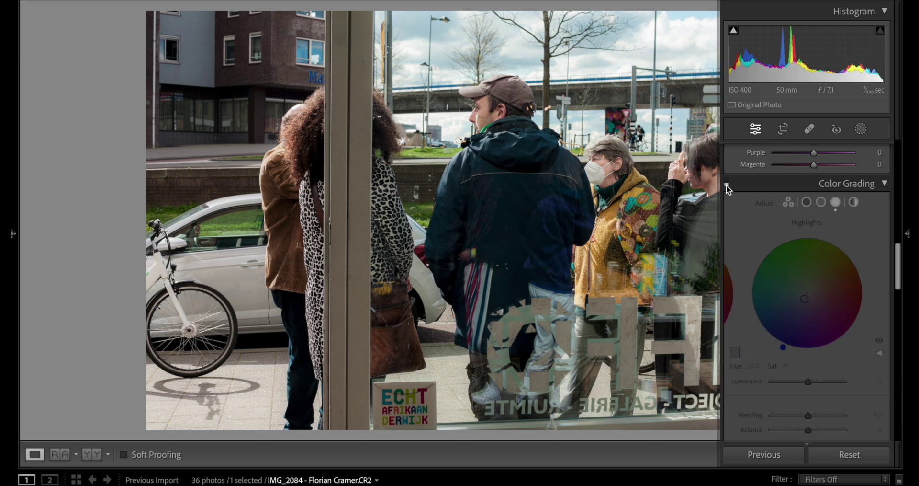
click(727, 183)
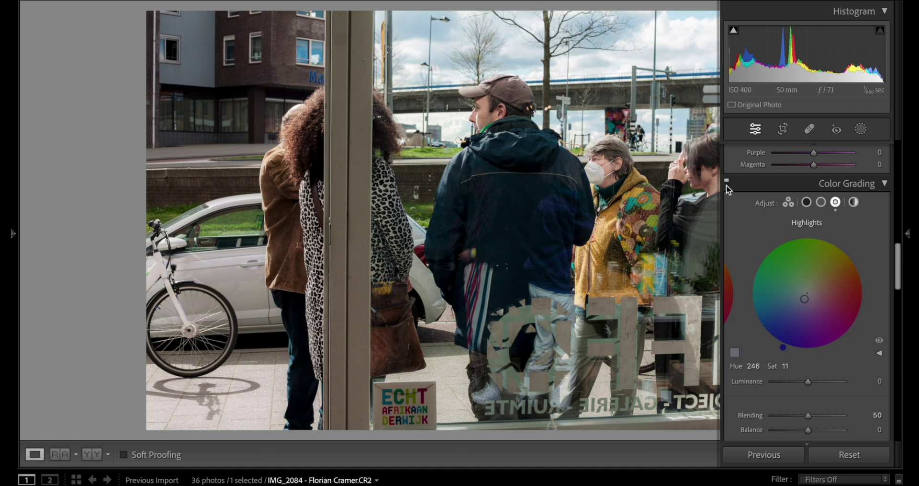
click(727, 184)
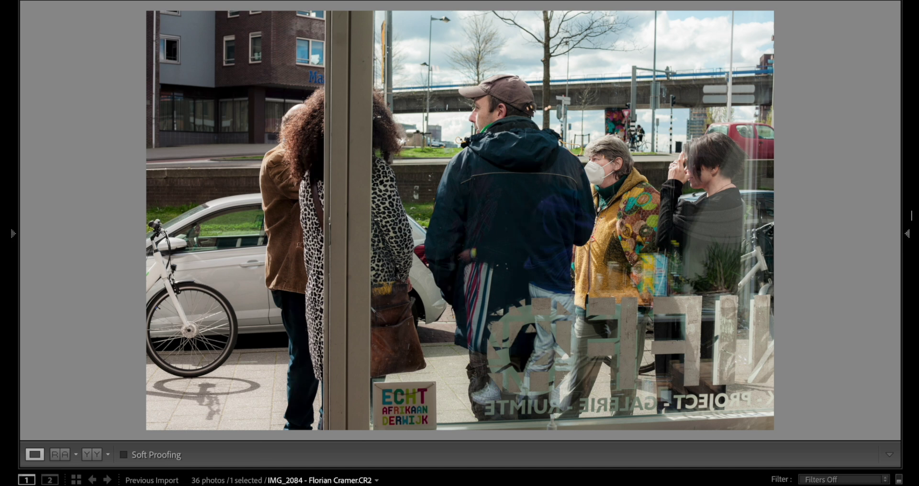
Step: Switch Color Grading back on and compare the edited street photo with its unedited version
mouse_move(912, 216)
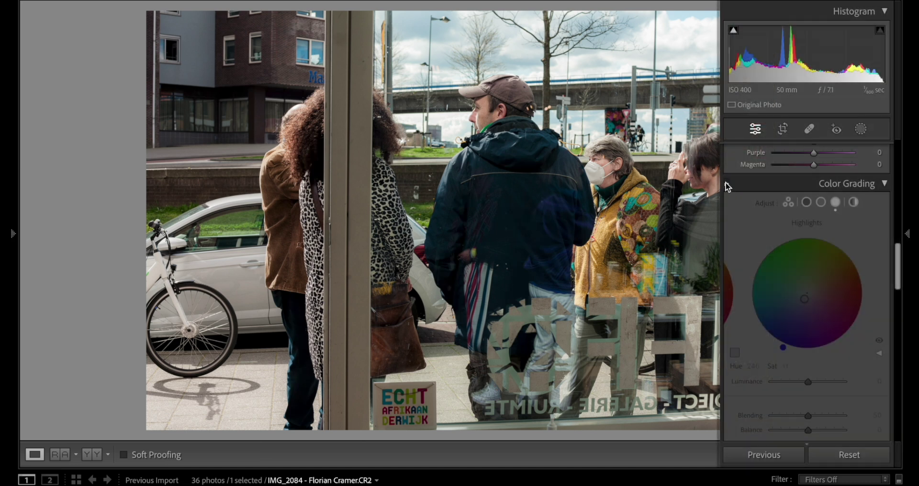
click(727, 184)
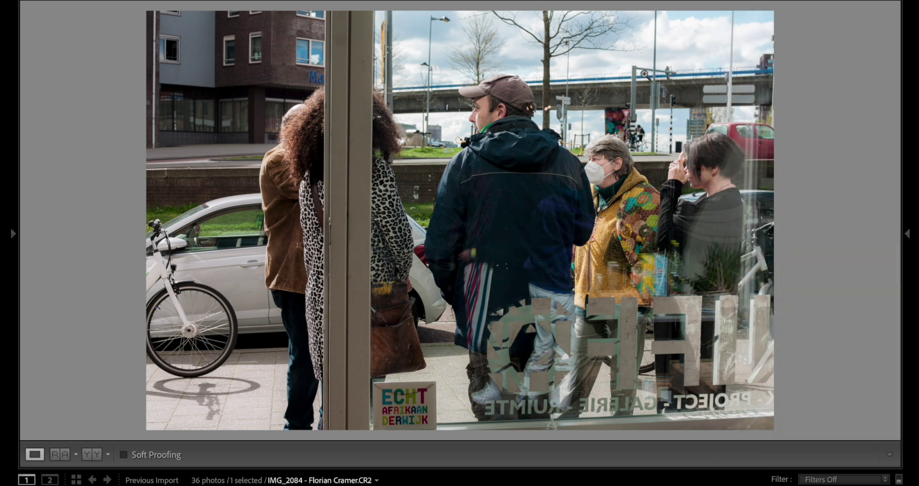
key(backslash)
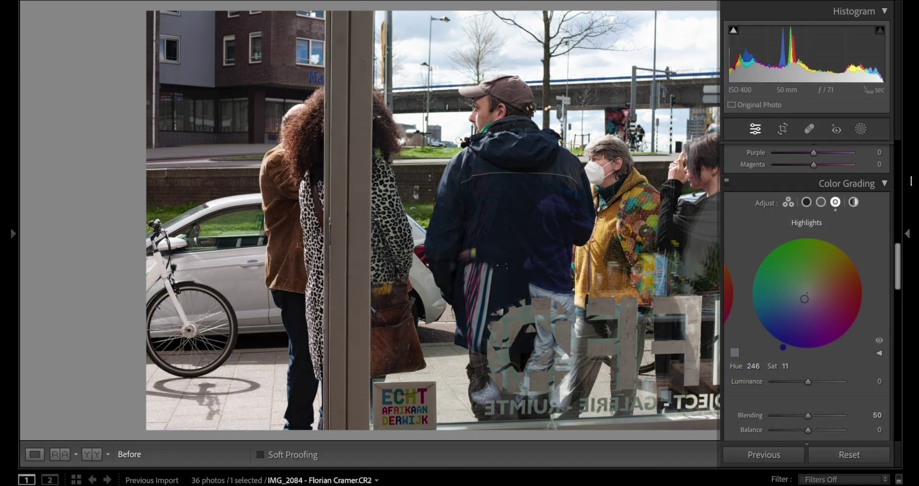
key(backslash)
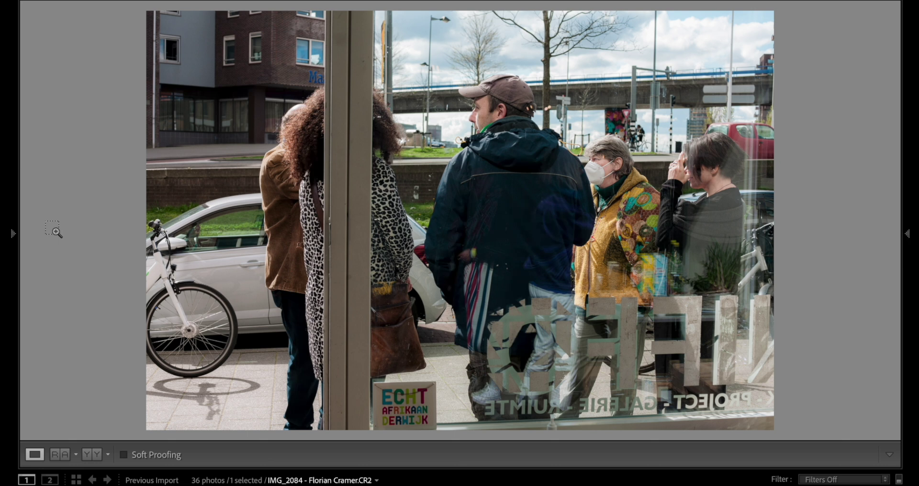
Step: Open the photo of the couple in swimwear from the Library grid and check its camera and lens information
key(ctrl+shift+e)
key(Escape)
key(g)
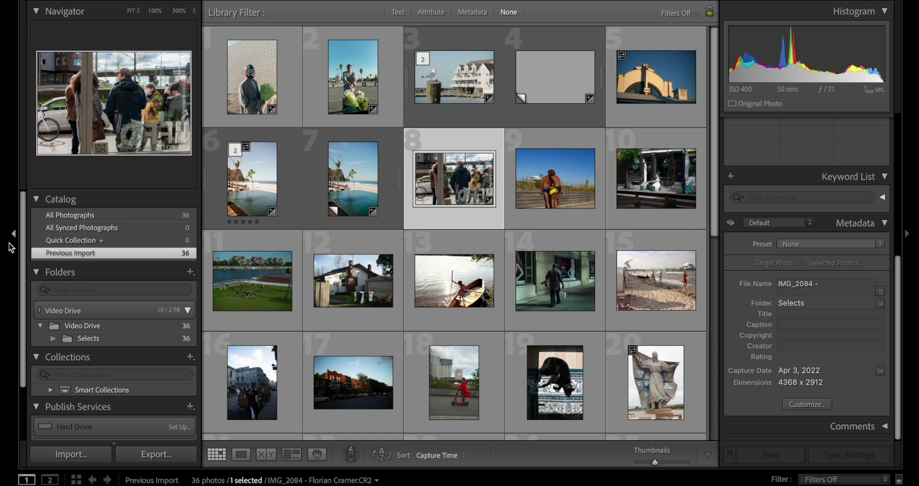
double_click(570, 196)
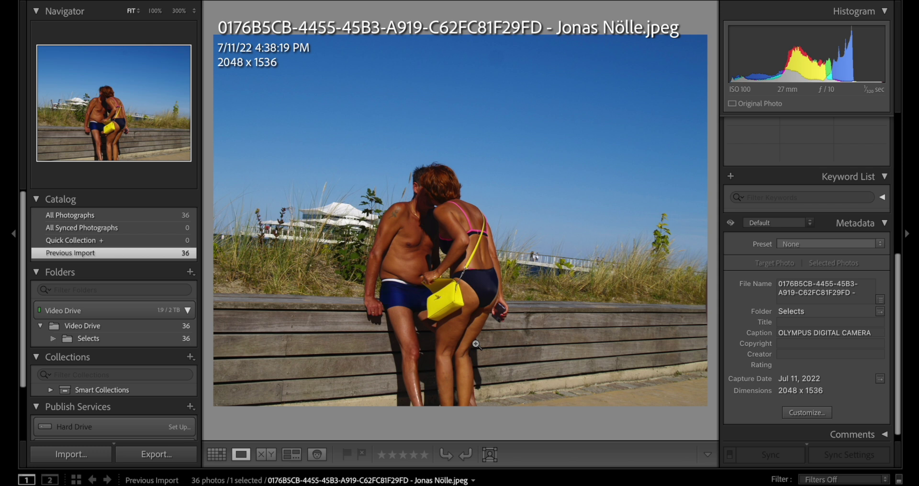
key(i)
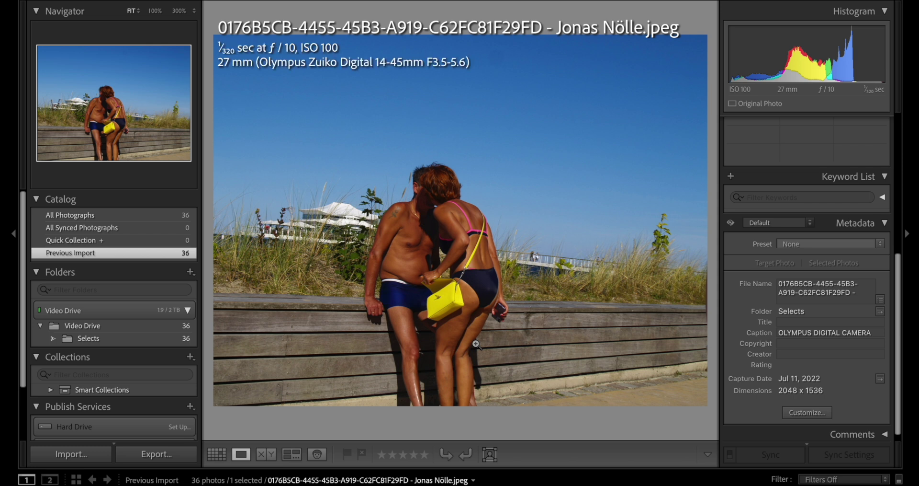
key(i)
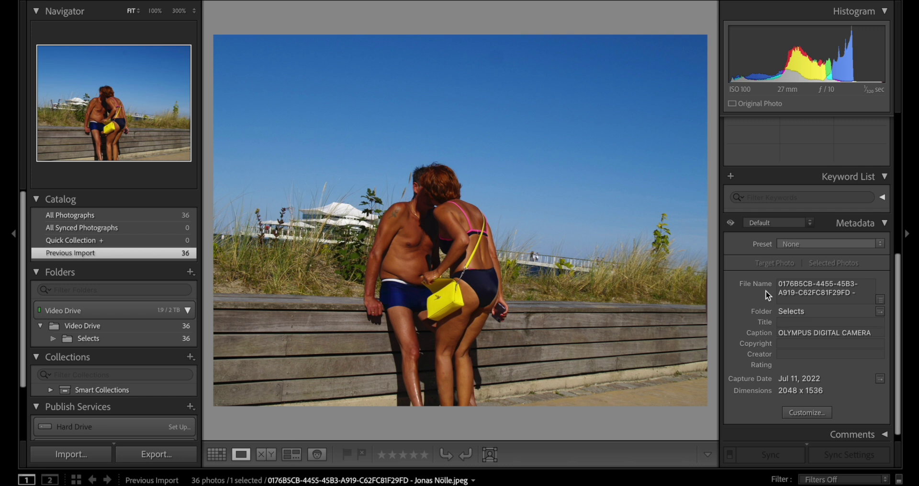
Step: Apply the OMTC Simga Quattro H profile to the couple photo in Develop and set its Amount to 80
scroll(766, 294, up, 1)
scroll(765, 290, up, 5)
key(d)
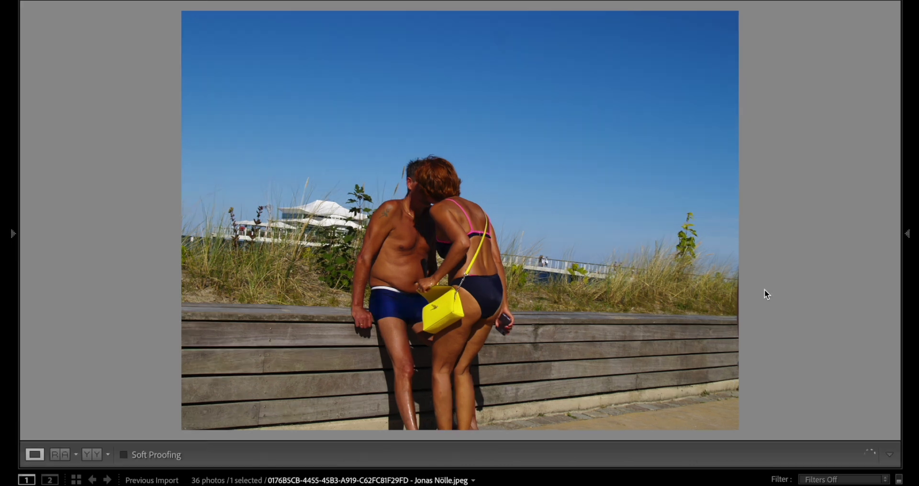
mouse_move(913, 266)
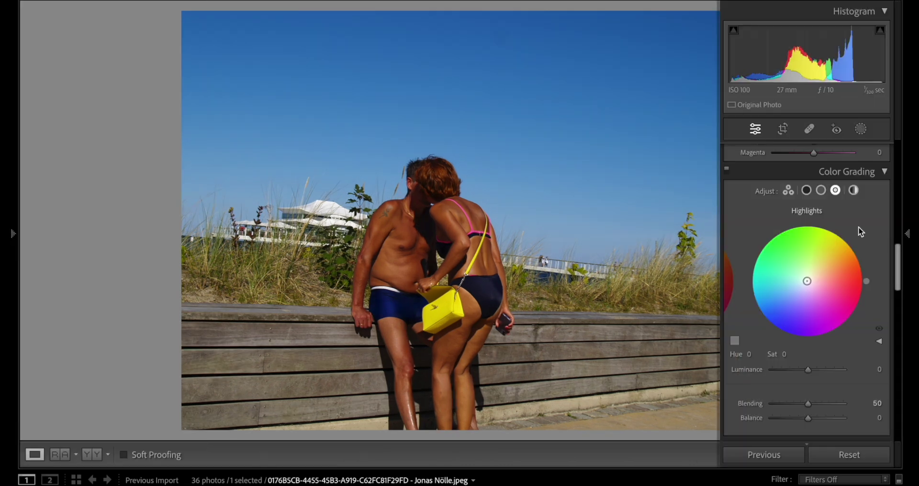
scroll(858, 226, up, 3)
click(872, 191)
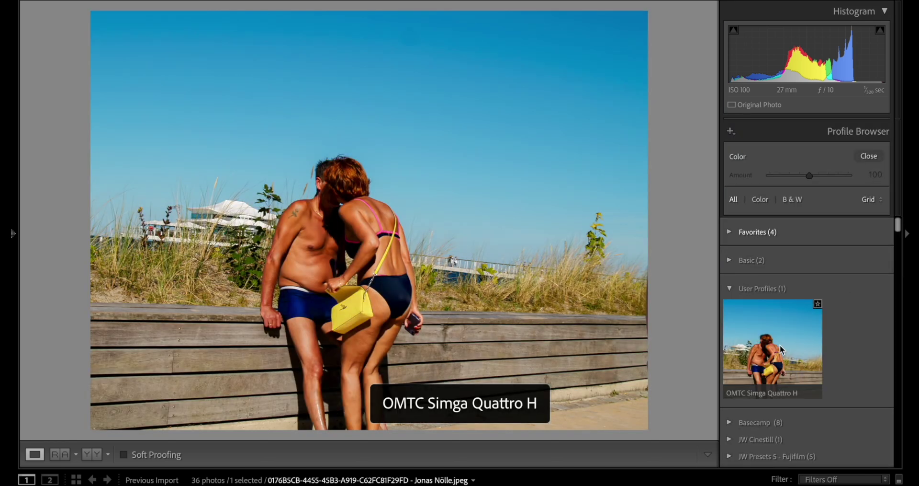
click(808, 377)
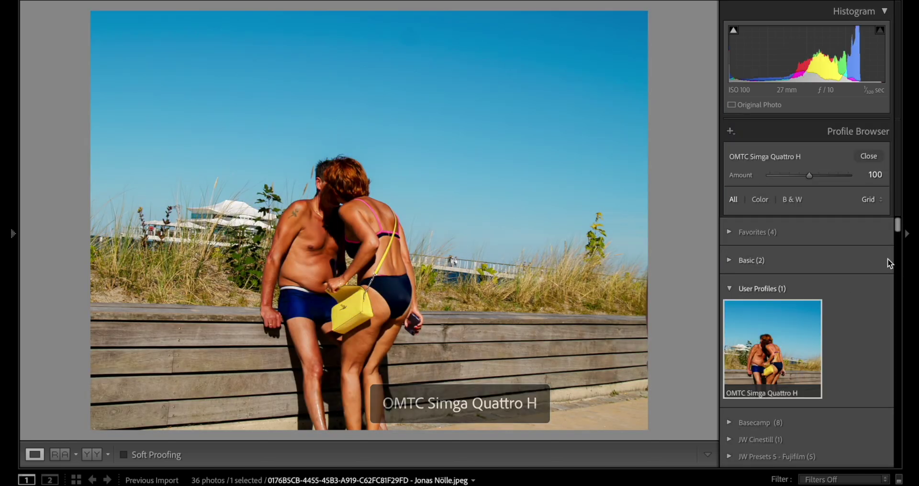
click(875, 156)
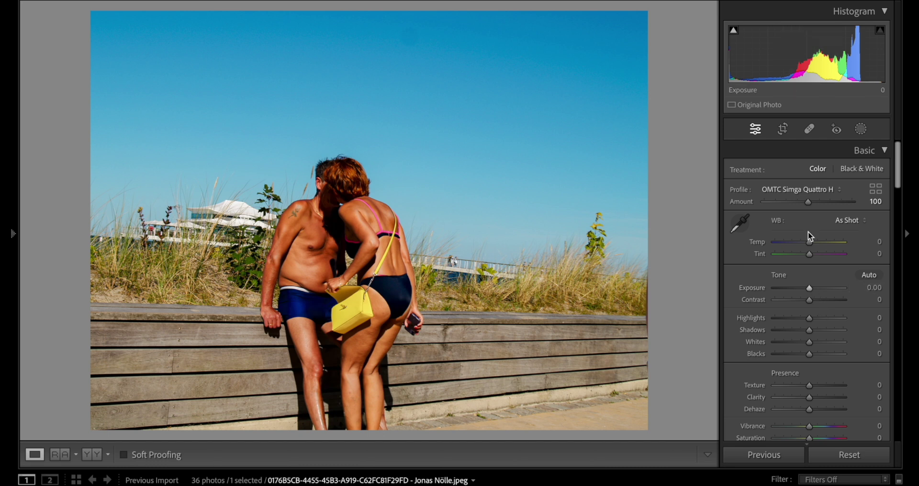
drag(809, 202, 800, 204)
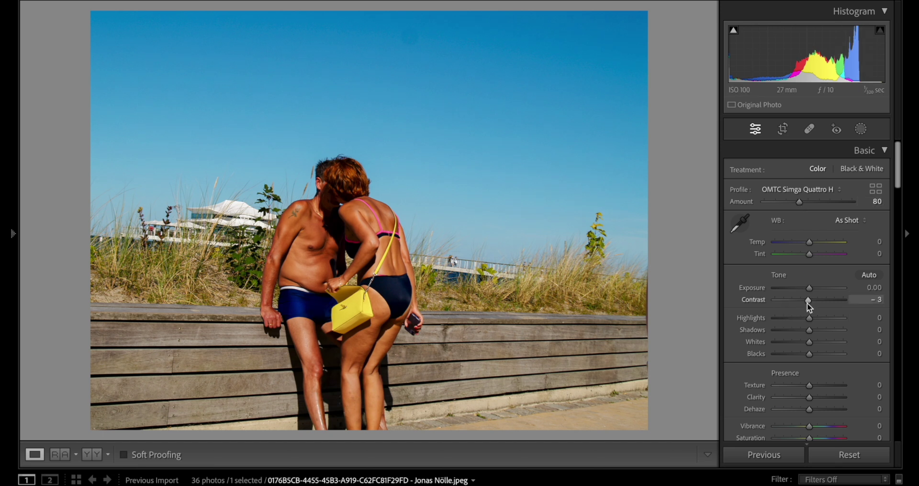
Step: Soften the couple photo with Contrast -44 and Clarity -19, and shift Tint to -12
drag(809, 304, 794, 304)
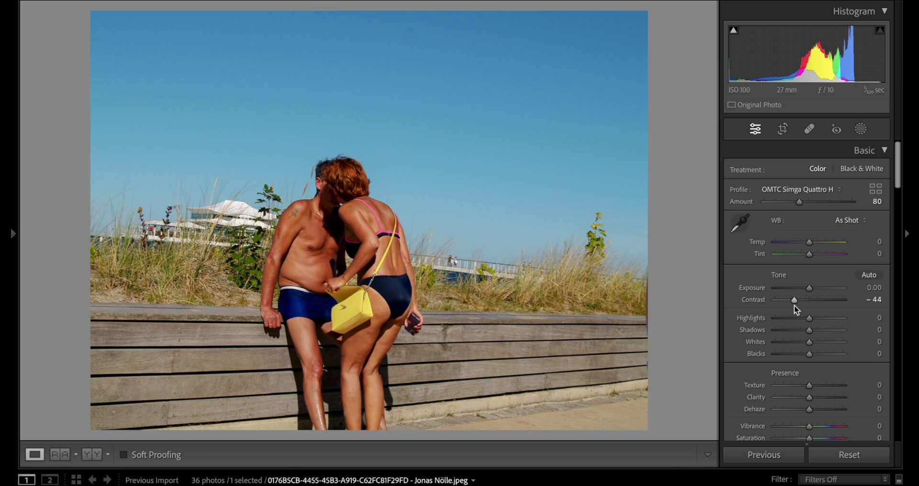
scroll(795, 355, down, 1)
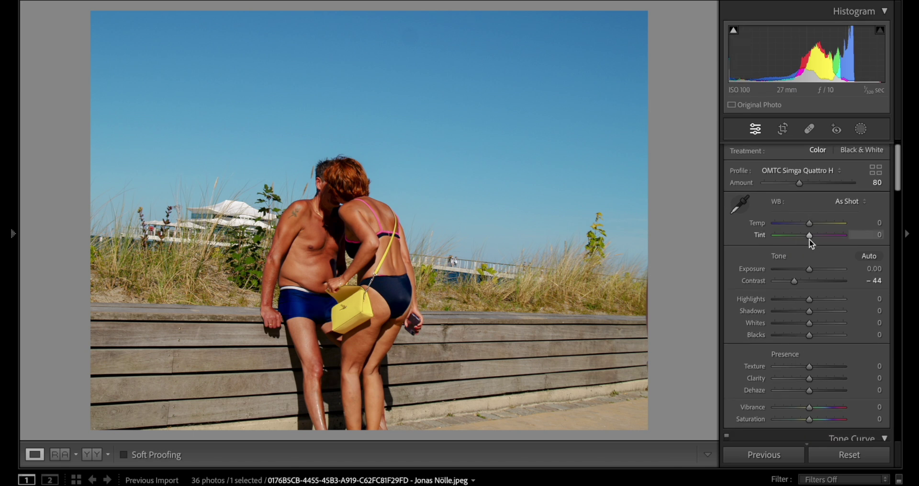
drag(810, 239, 806, 238)
scroll(805, 238, down, 3)
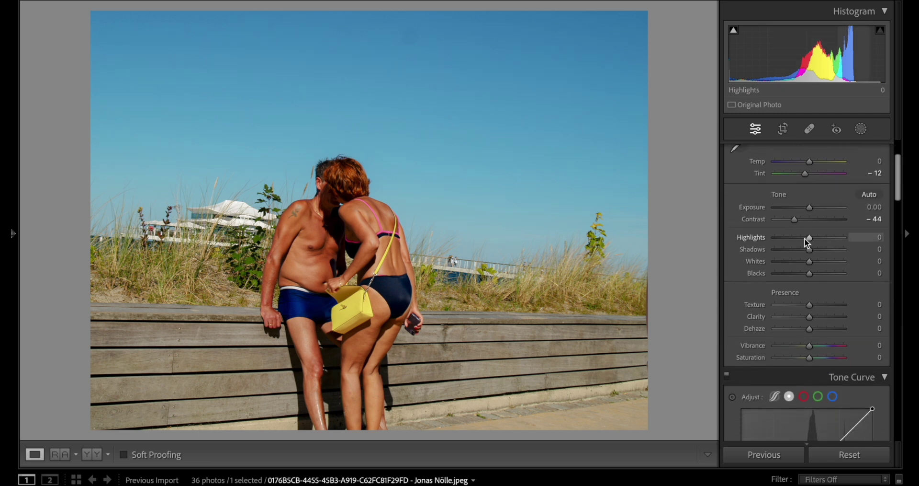
drag(813, 316, 809, 316)
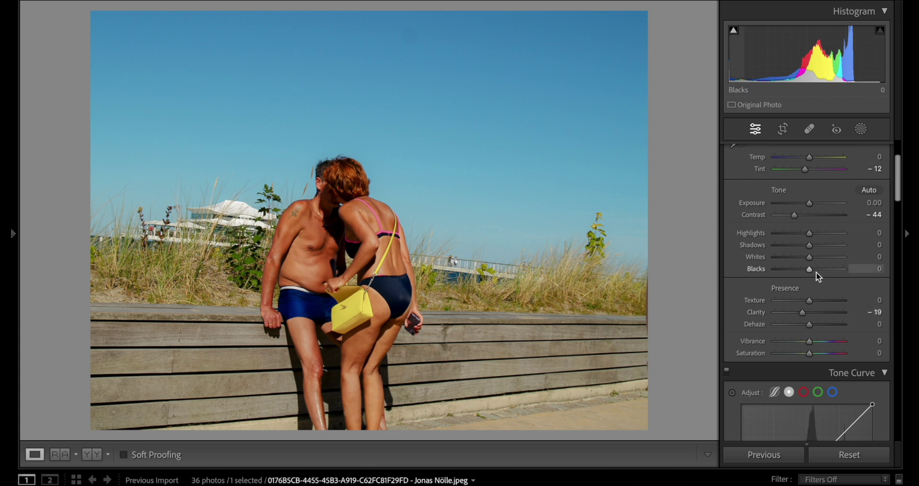
Step: Flatten the couple photo's tonal range with Blacks +22, Whites -40, Highlights -52 and Shadows +27
scroll(817, 271, down, 1)
drag(810, 263, 817, 265)
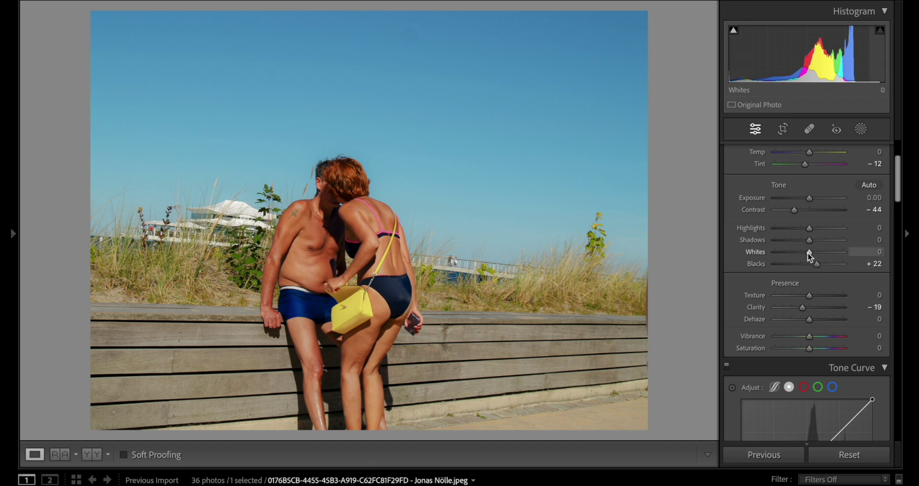
drag(808, 252, 795, 252)
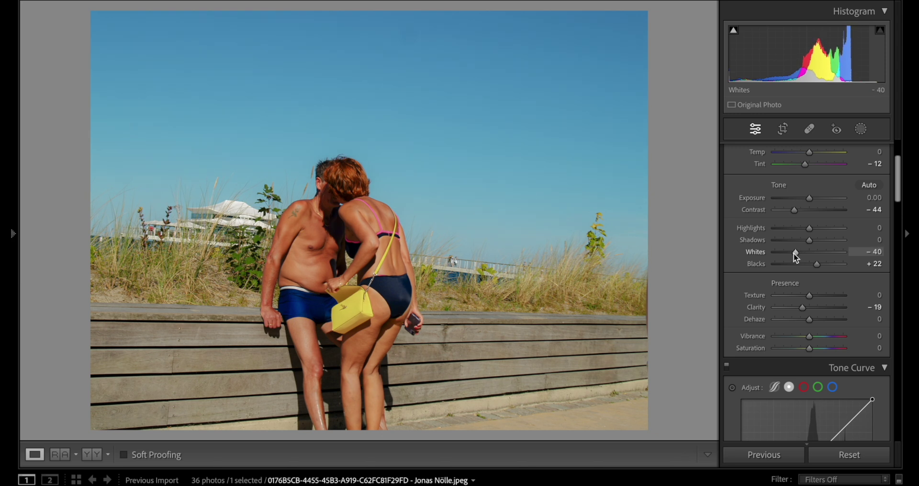
mouse_move(808, 229)
mouse_down()
mouse_move(790, 231)
mouse_move(818, 243)
mouse_up()
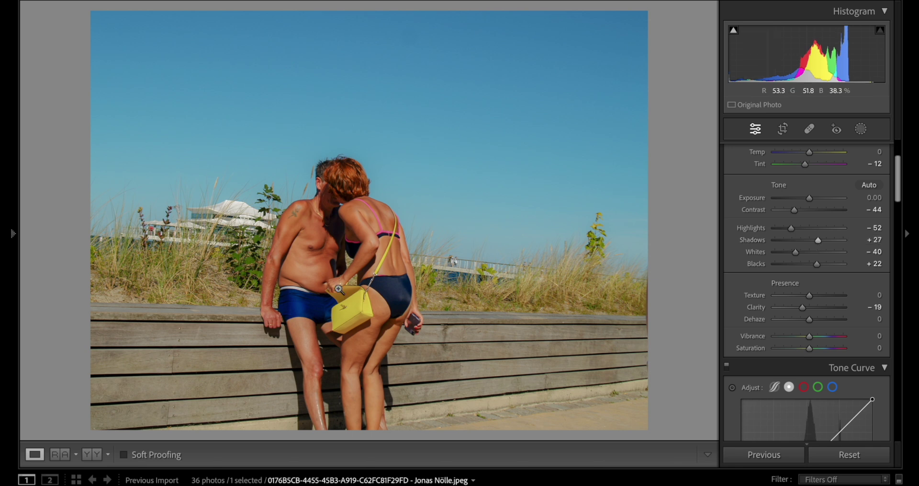
Step: Set the couple photo's Saturation to -5 and Vibrance to +3
scroll(748, 337, down, 4)
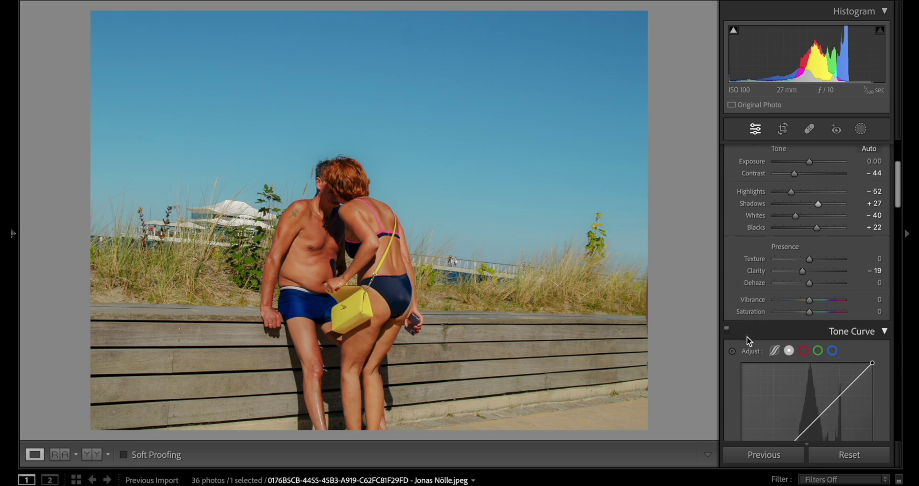
drag(810, 300, 807, 302)
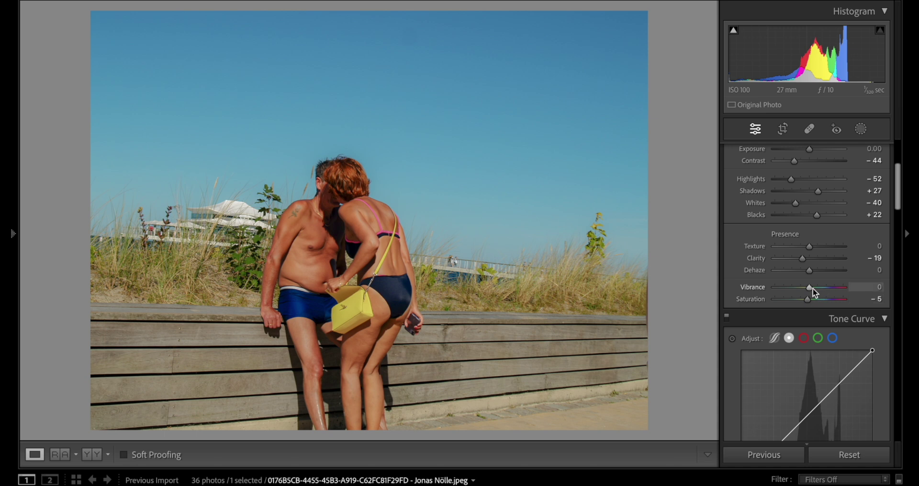
drag(814, 289, 814, 288)
Step: Shift the skin tones' hue to Red +1 and Orange +5 with targeted adjustment on the man's chest
scroll(787, 297, down, 10)
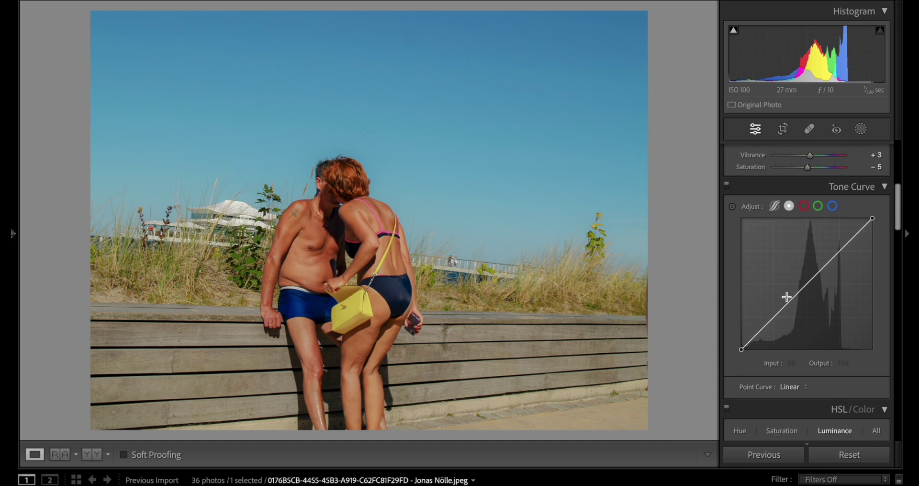
scroll(787, 296, down, 3)
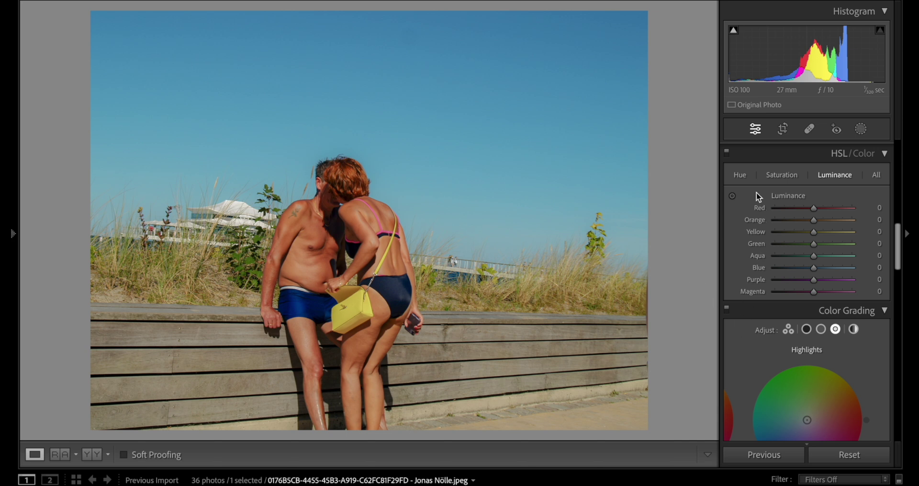
click(740, 174)
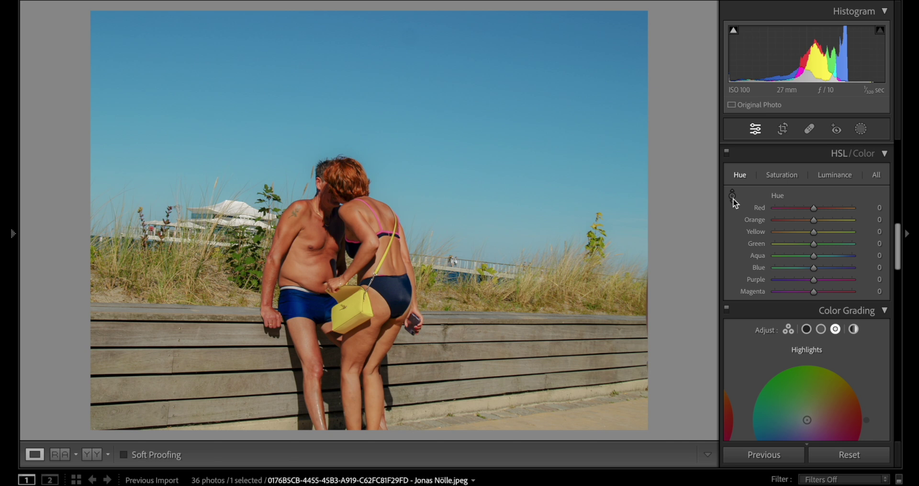
click(733, 196)
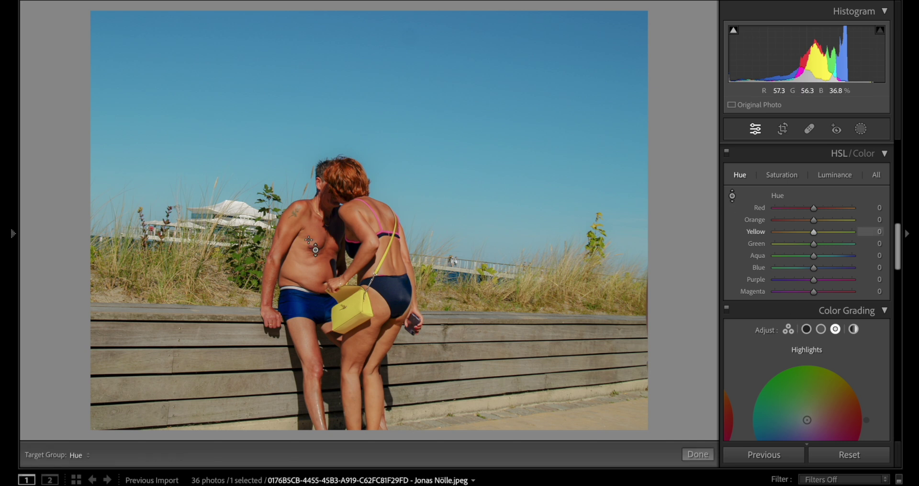
mouse_move(316, 227)
mouse_down()
mouse_move(316, 217)
mouse_move(320, 235)
mouse_up()
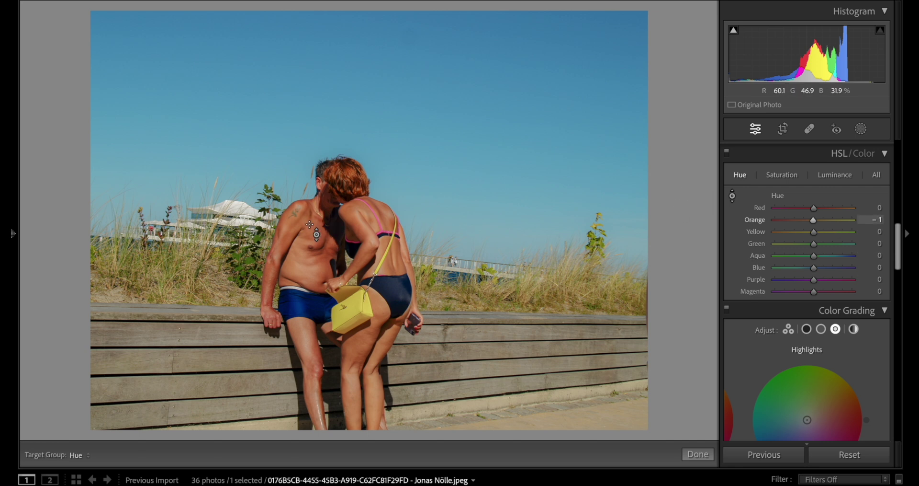
mouse_move(310, 224)
mouse_down()
mouse_move(310, 240)
mouse_move(309, 222)
mouse_up()
Step: Reduce the skin tones' saturation to Red -1 and Orange -9 from the man's chest, and recheck the hue values
click(791, 174)
drag(310, 222, 310, 226)
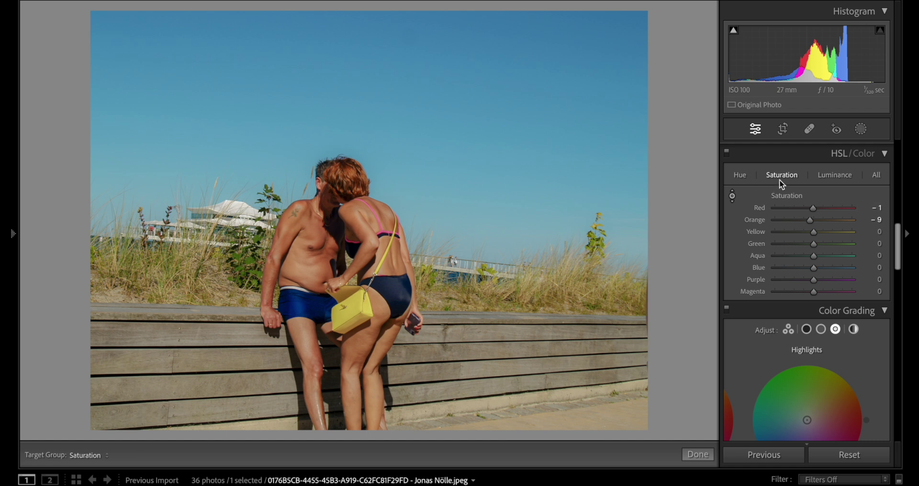
click(744, 176)
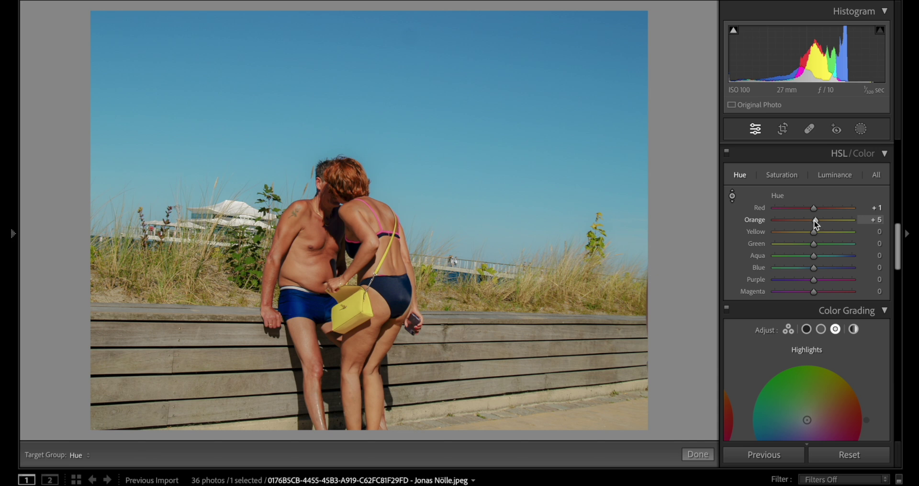
Step: Darken the skin tones' luminance to Red -3 and Orange -10 with targeted adjustment on the man's chest
click(836, 175)
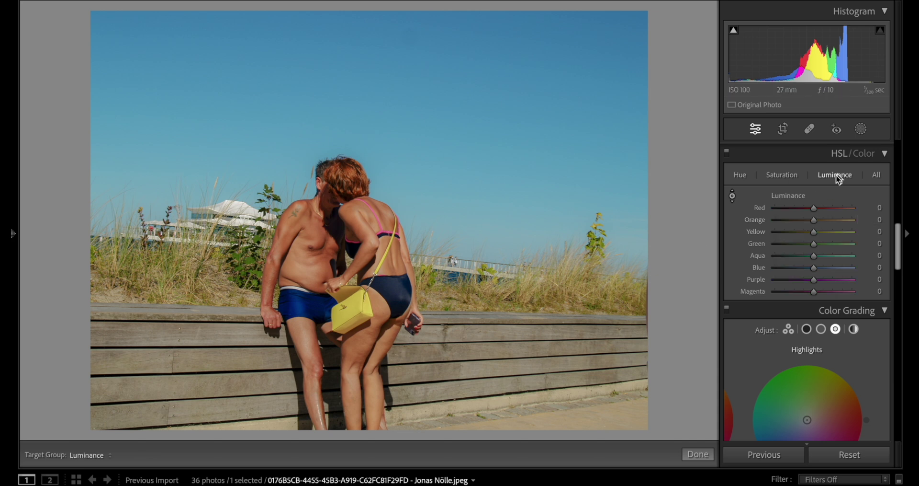
click(733, 196)
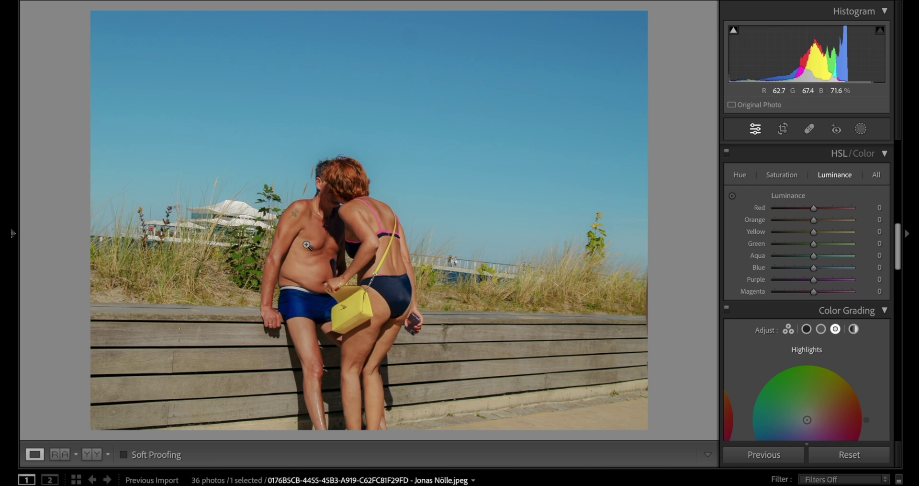
click(733, 197)
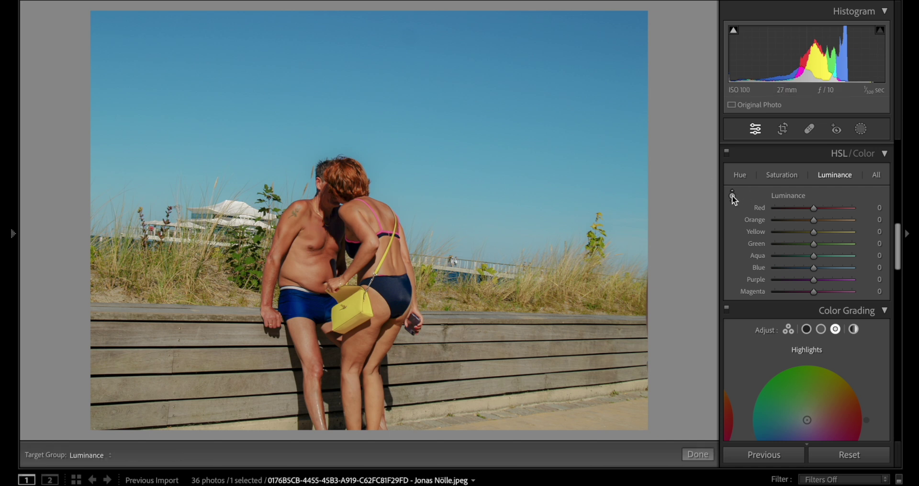
drag(323, 233, 324, 247)
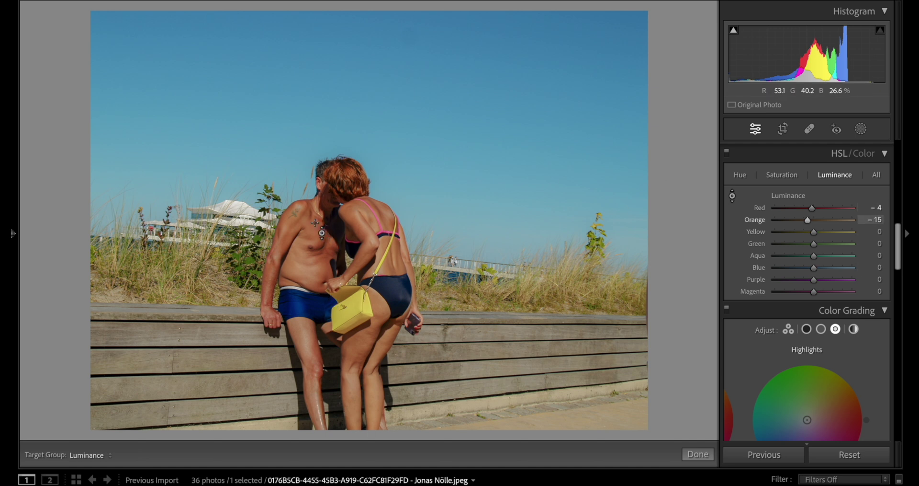
drag(316, 222, 315, 219)
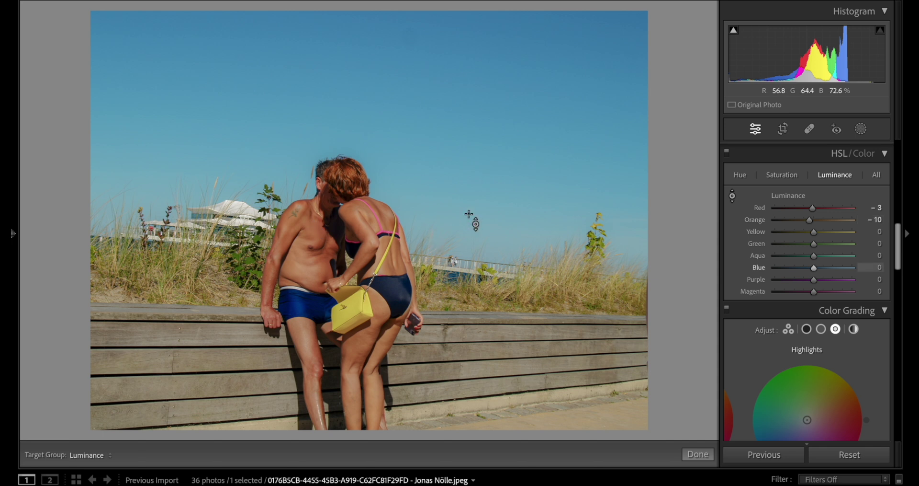
Step: Compare the couple photo with the HSL adjustments switched off and on
click(728, 154)
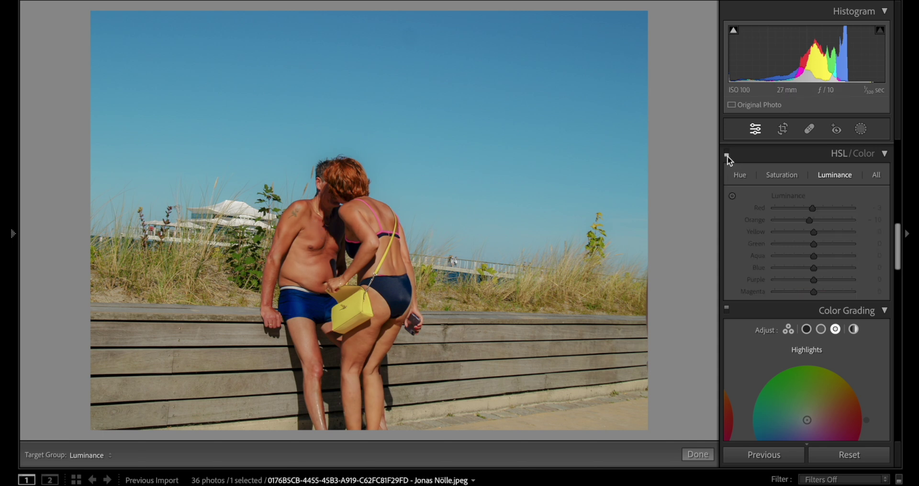
click(728, 155)
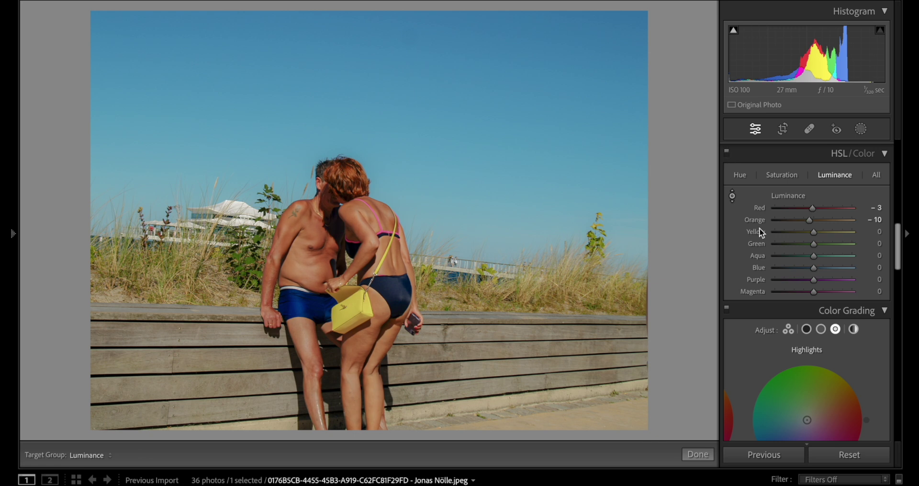
Step: End the targeted luminance adjustment and reset the couple photo's Saturation to 0
scroll(801, 240, up, 1)
scroll(801, 239, up, 10)
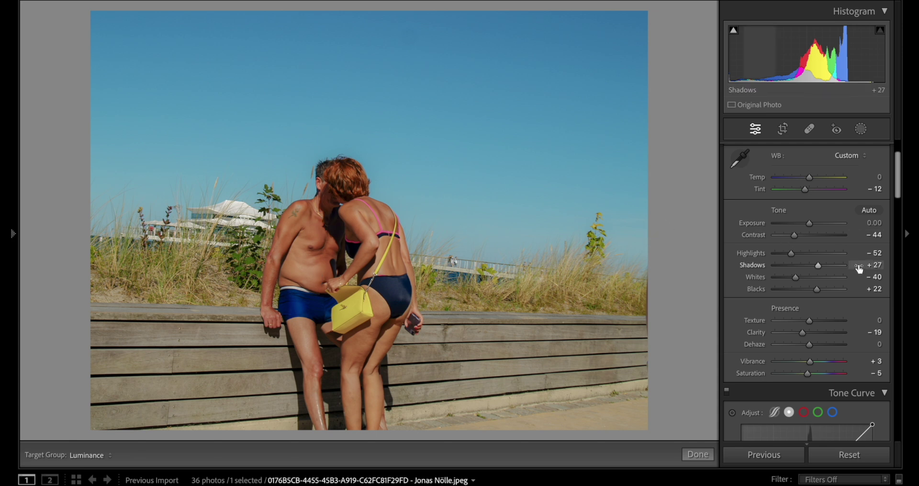
scroll(822, 317, down, 2)
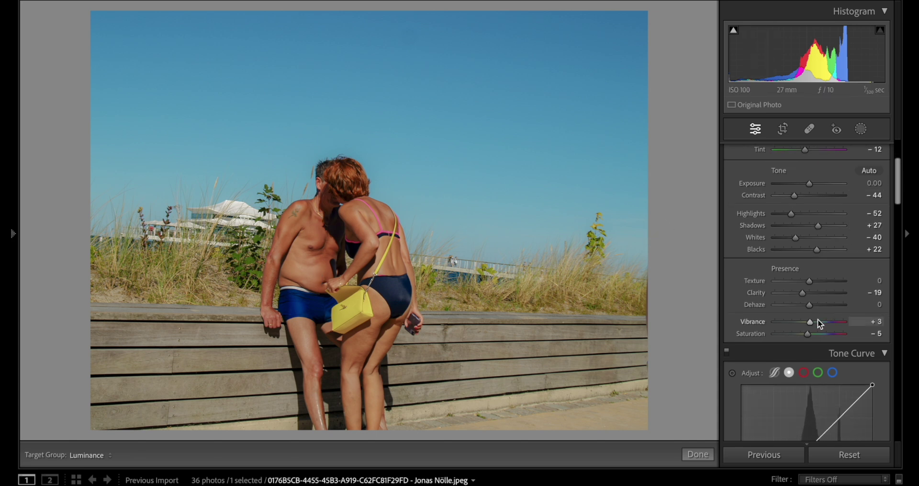
key(Escape)
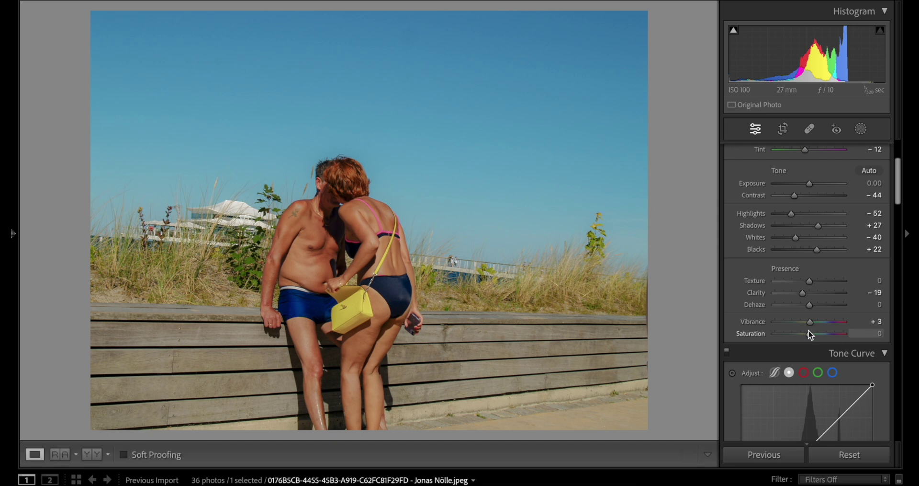
double_click(809, 330)
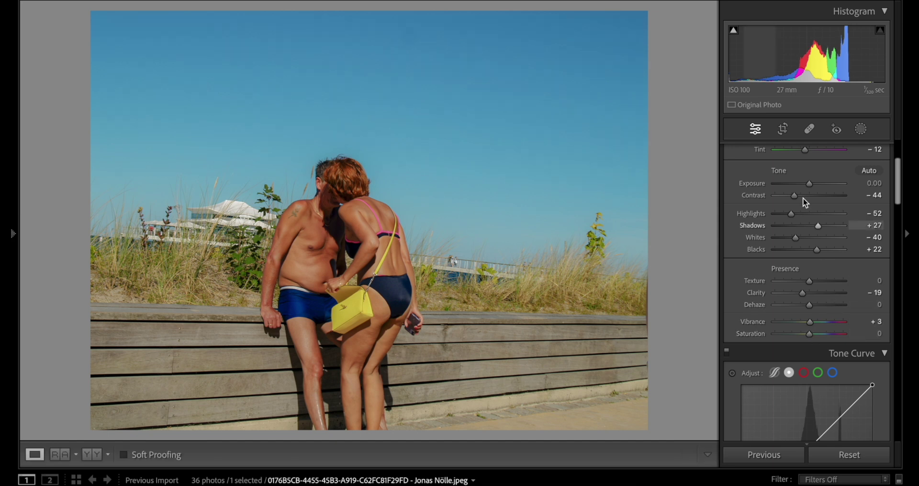
Step: Raise the couple photo's Exposure to +0.35 and warm its Temp to +3
drag(809, 185, 810, 184)
scroll(809, 184, up, 3)
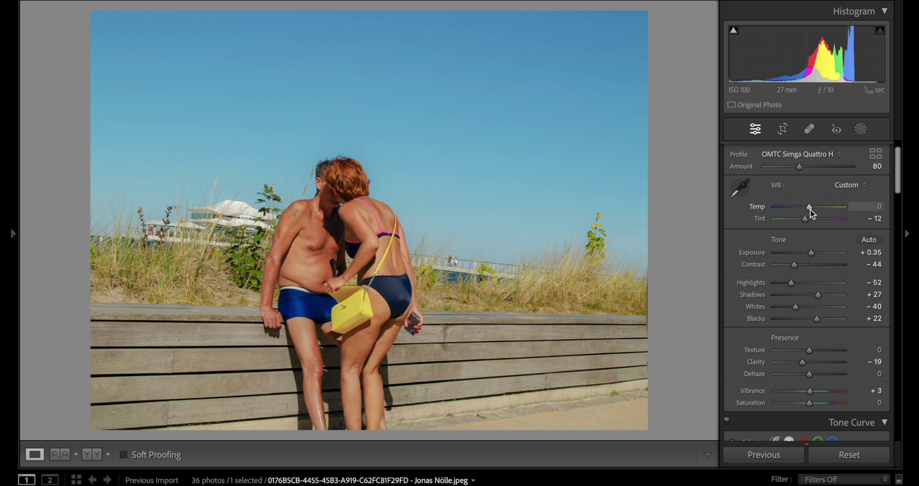
drag(811, 209, 810, 209)
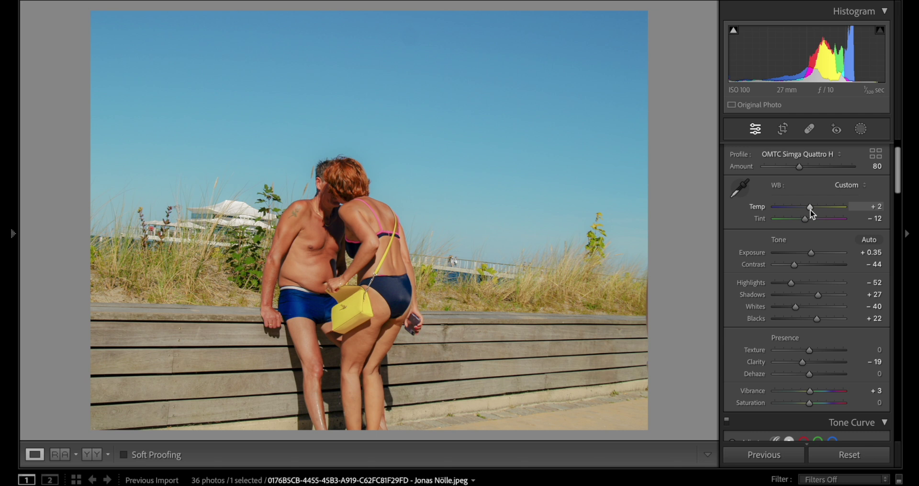
drag(810, 209, 812, 209)
scroll(868, 306, down, 2)
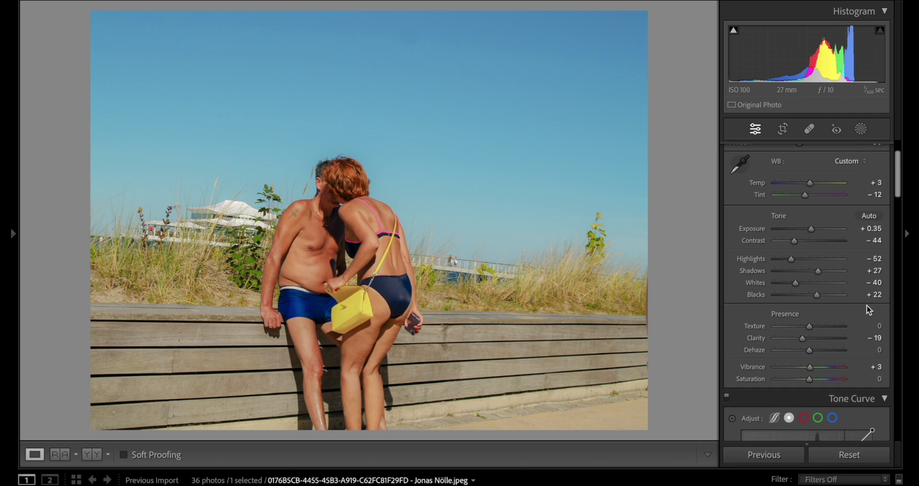
Step: Set the couple photo's Dehaze to +5 and lower its Exposure to +0.15
scroll(813, 249, down, 4)
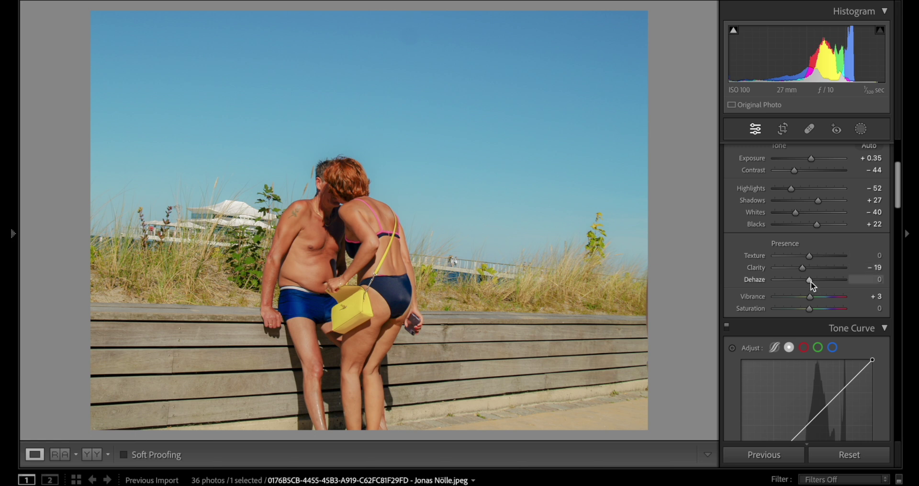
drag(811, 281, 812, 281)
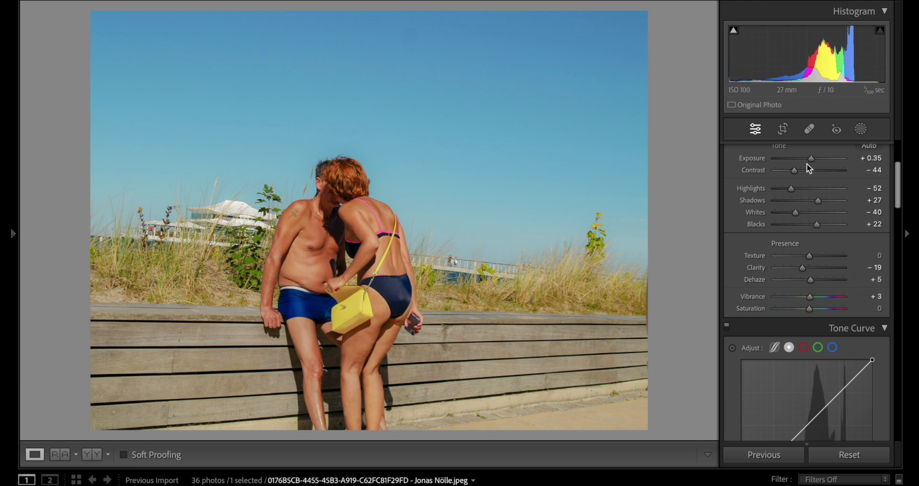
key(Down)
key(Down)
key(Down)
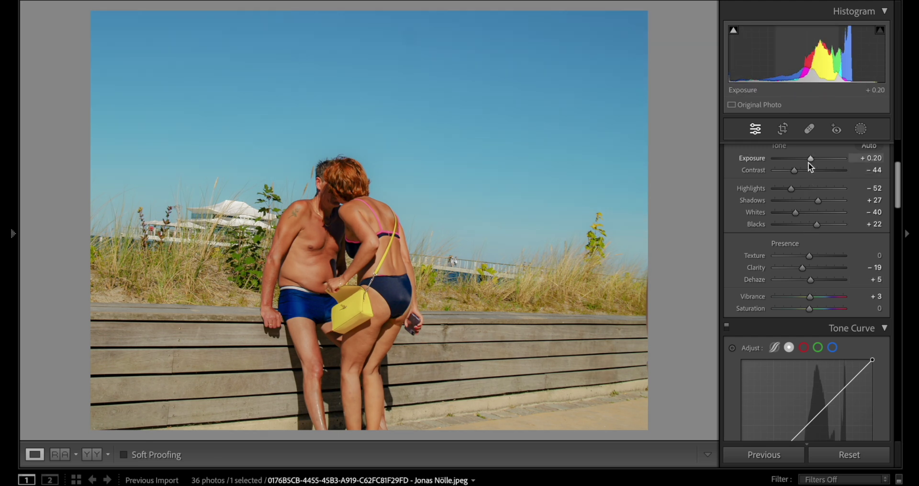
key(Down)
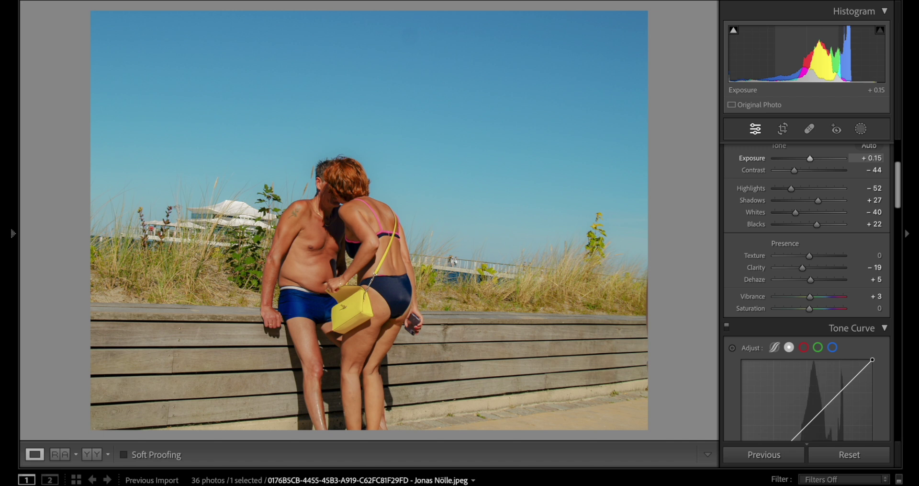
Step: Reset the white balance Temp to 0 and compare the couple photo with its unedited version
scroll(809, 162, up, 5)
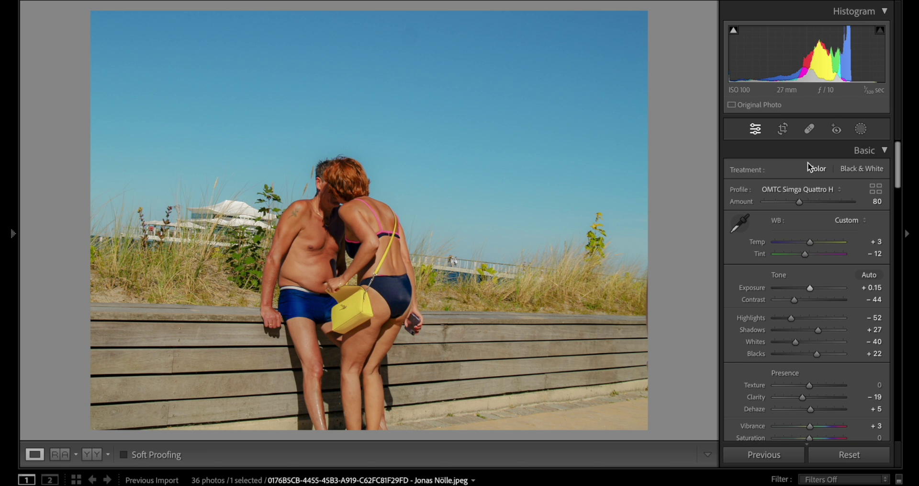
double_click(810, 243)
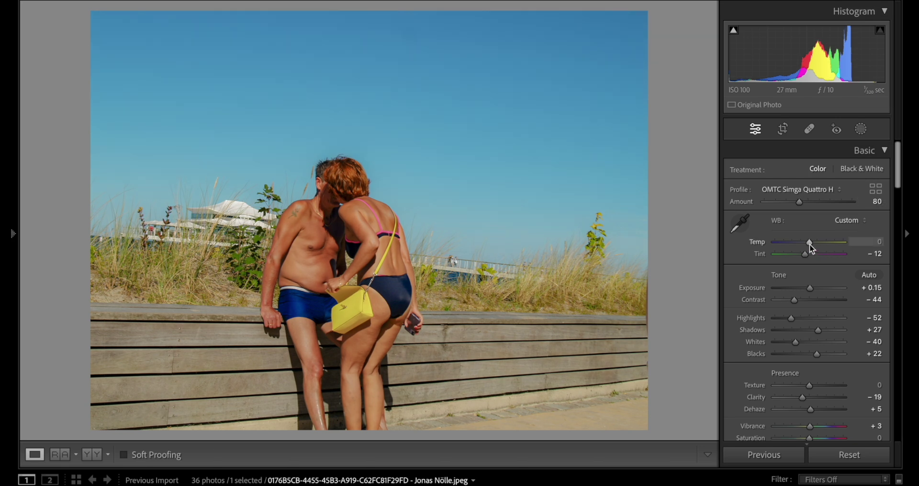
key(backslash)
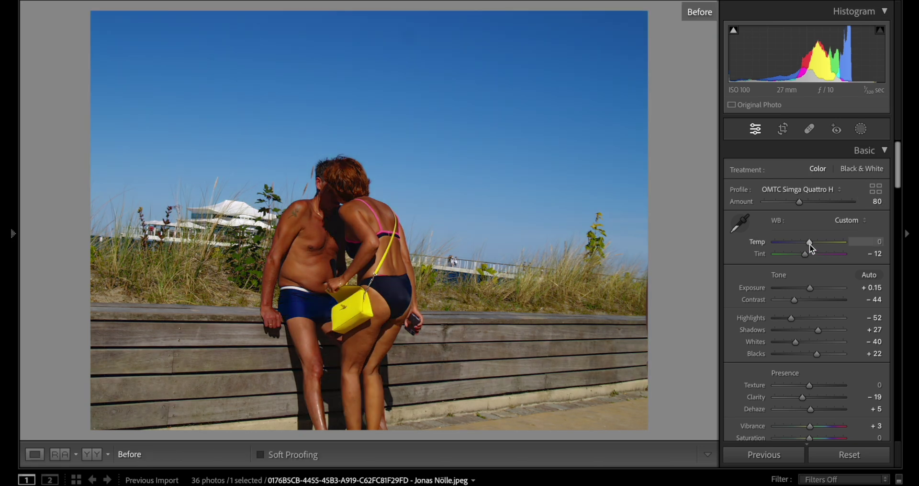
key(backslash)
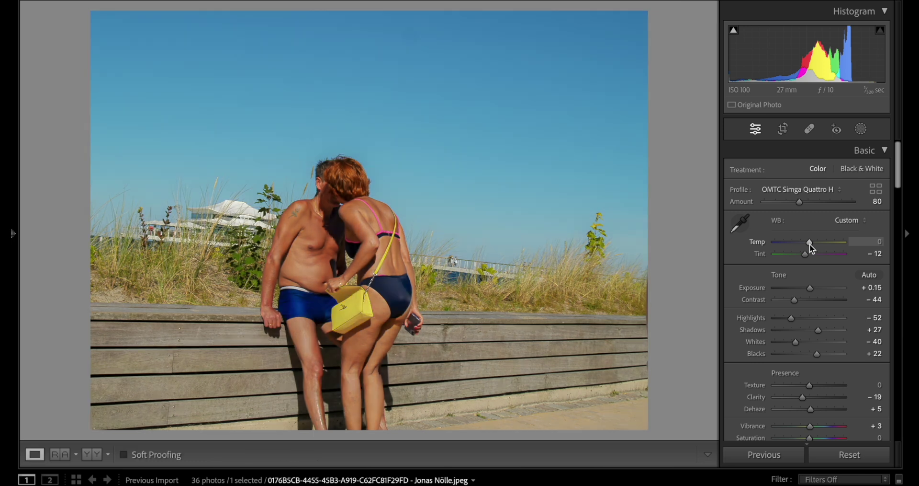
key(backslash)
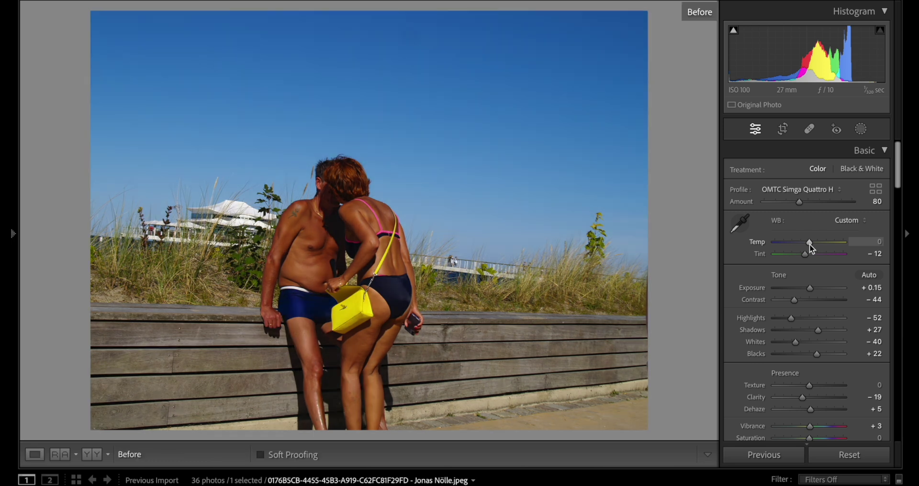
key(backslash)
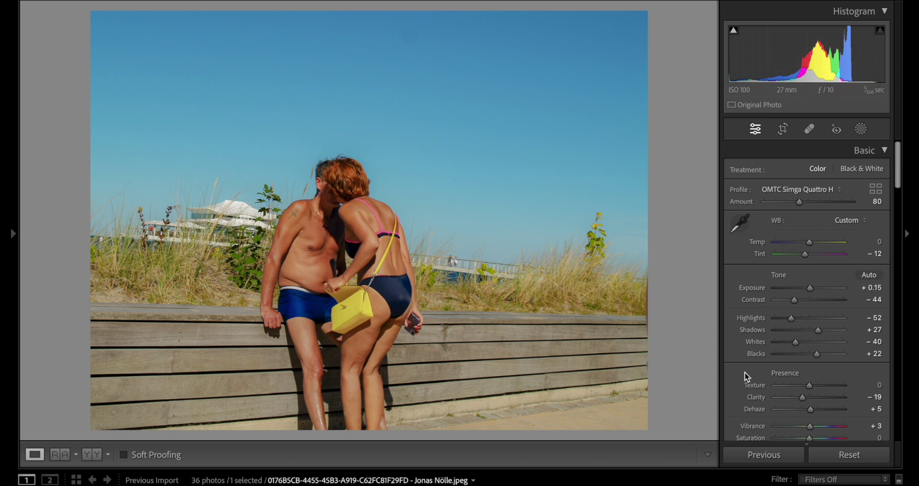
Step: Tint the highlights with hue 78 and saturation 6, and compare with color grading switched off
scroll(744, 376, down, 3)
scroll(745, 370, down, 10)
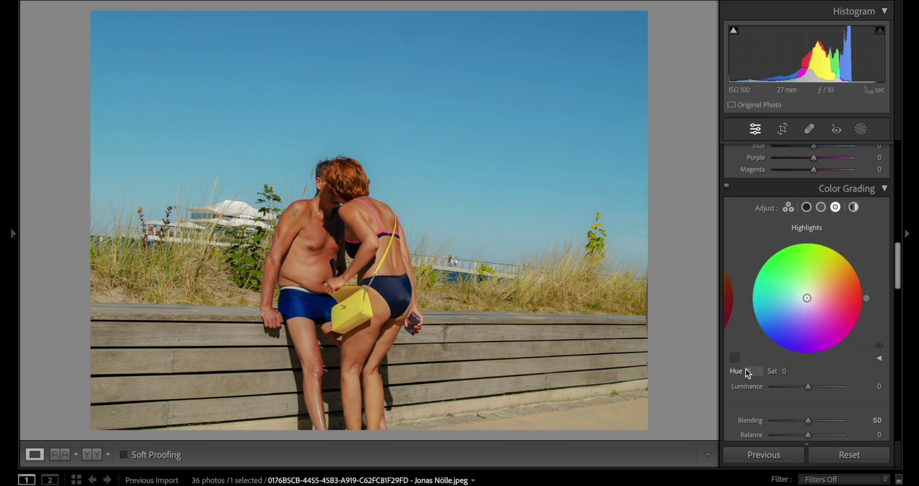
scroll(745, 367, up, 1)
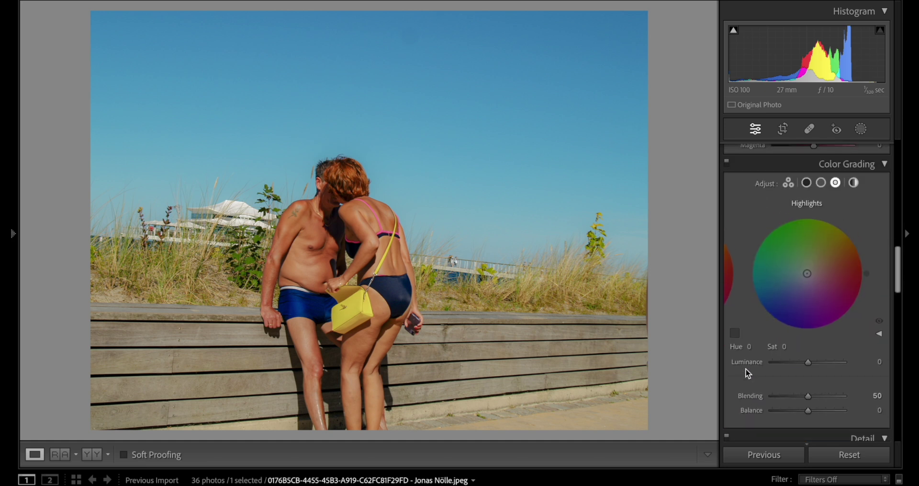
click(806, 272)
drag(806, 272, 808, 270)
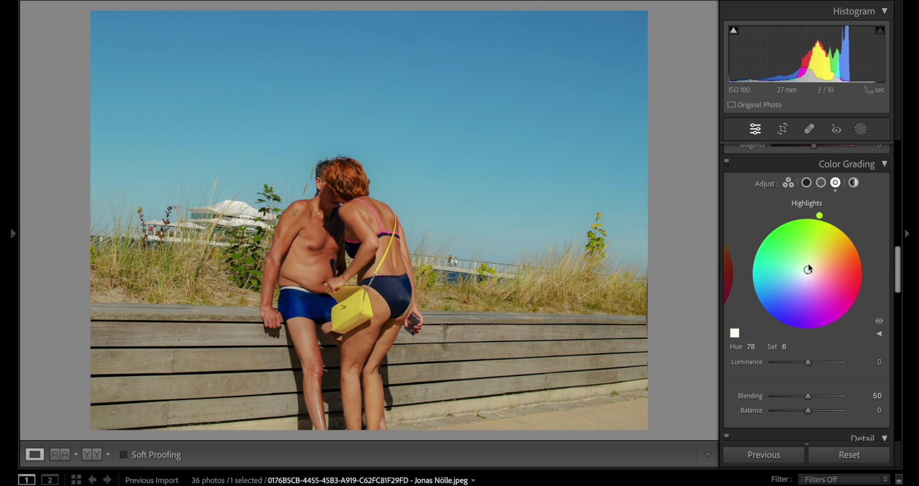
click(730, 168)
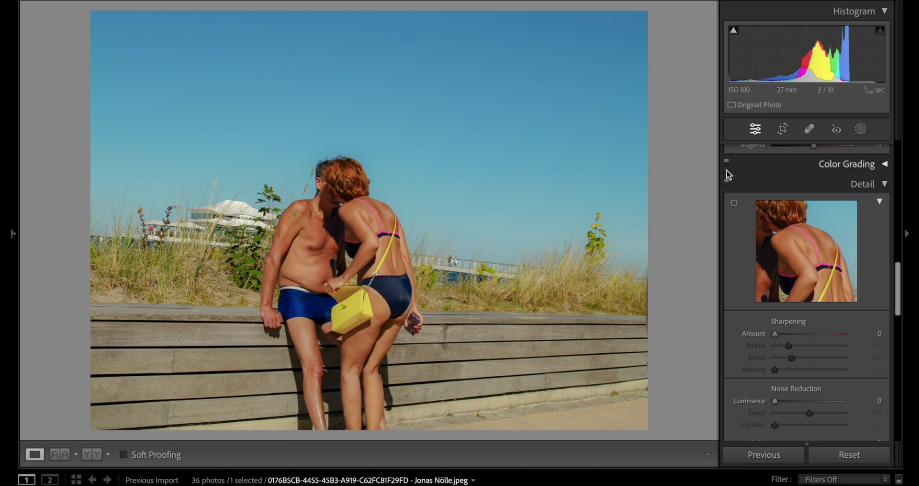
click(726, 166)
click(727, 166)
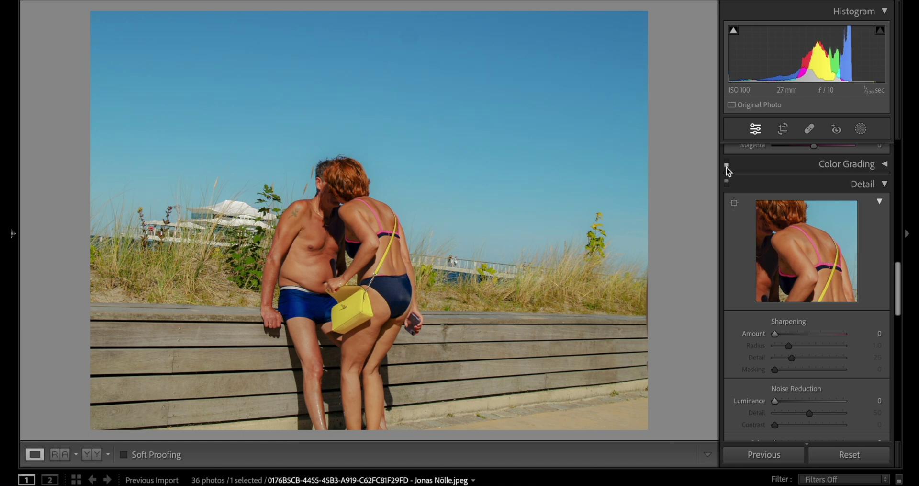
click(887, 163)
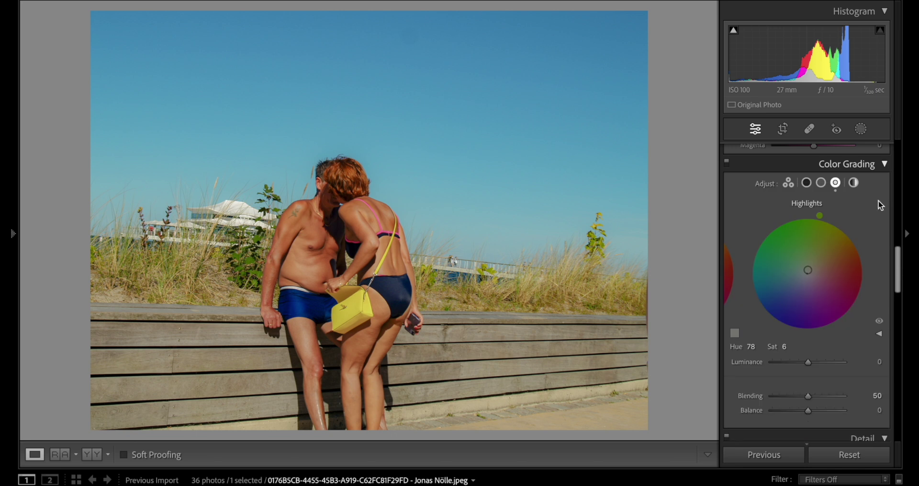
Step: Try a highlights tint saturation of 35, compare with color grading switched off, and reset the highlights saturation to 0
click(785, 347)
text(16)
key(Up)
key(Up)
key(Up)
key(Up)
key(Up)
key(Up)
key(Up)
key(Up)
key(Up)
key(Up)
key(Up)
key(Up)
key(Up)
key(Up)
key(Up)
key(Up)
key(Up)
key(Up)
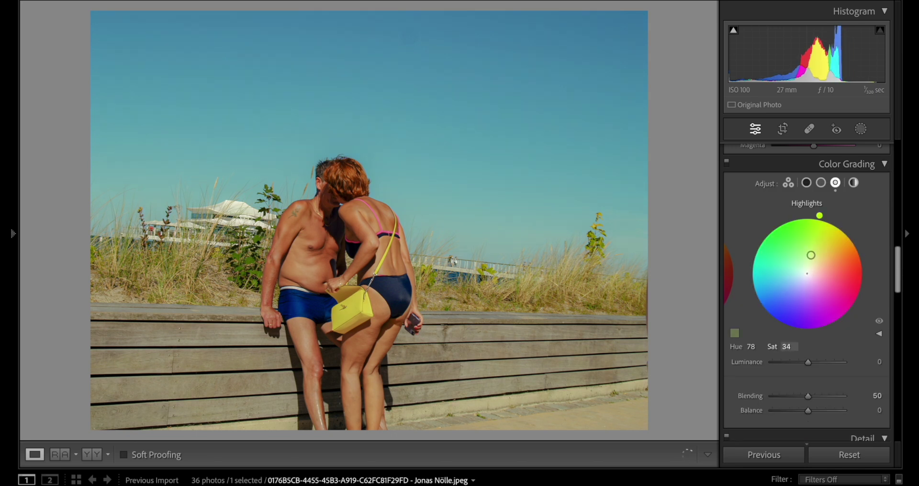
key(Up)
click(728, 163)
click(727, 162)
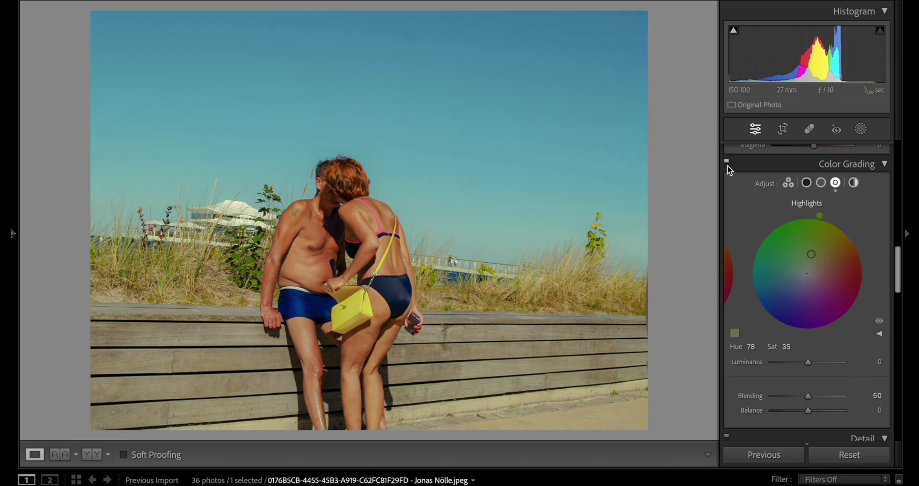
double_click(812, 255)
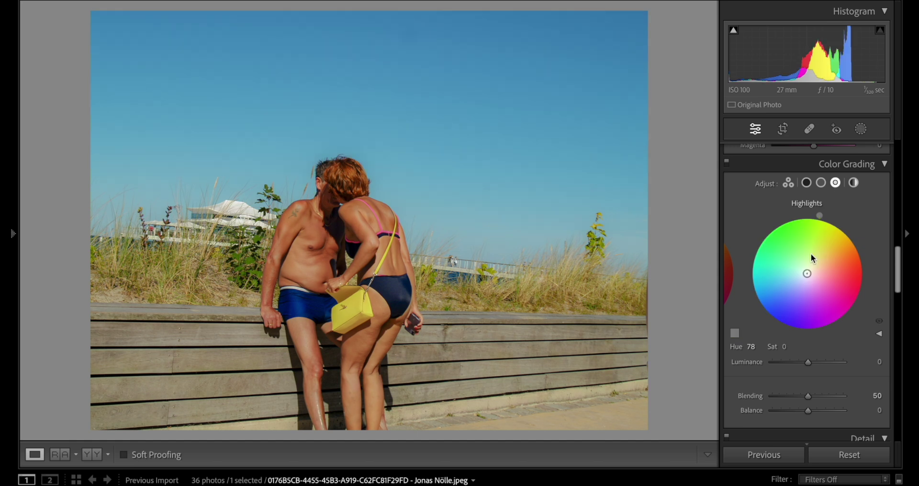
Step: Try a midtones tint of hue 46 and saturation 7, compare it with grading off, and reset the saturation to 0
click(822, 182)
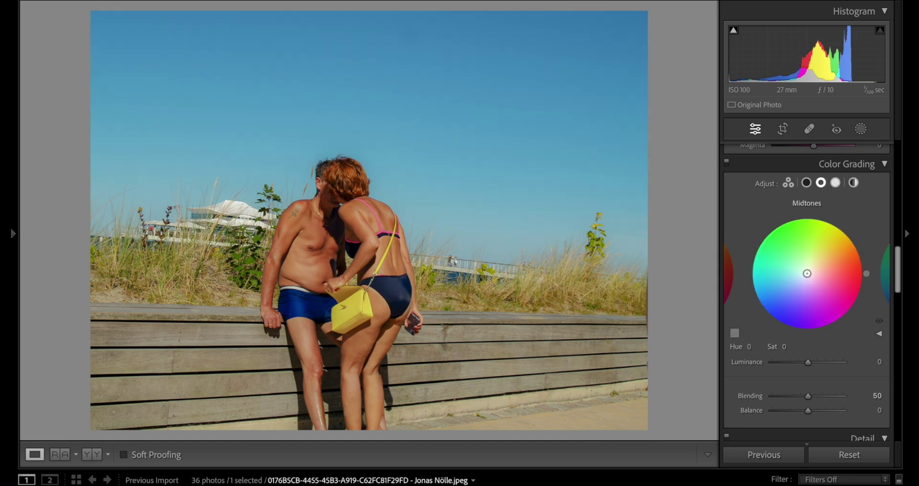
drag(808, 273, 811, 269)
drag(811, 270, 811, 271)
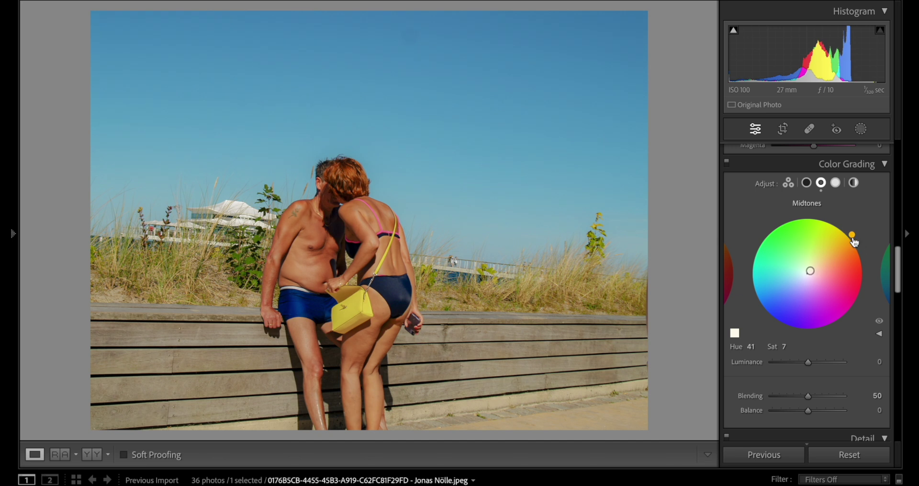
mouse_move(853, 234)
mouse_down()
mouse_move(838, 222)
mouse_move(849, 231)
mouse_up()
click(728, 162)
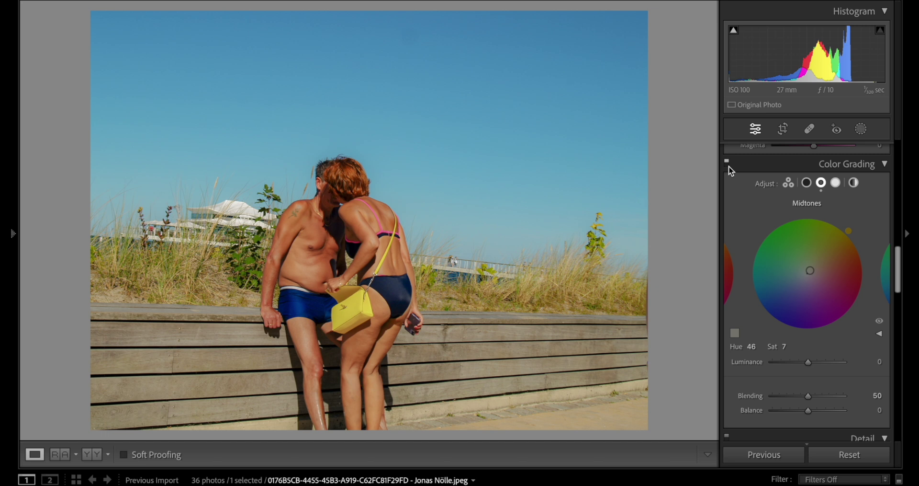
click(729, 166)
click(729, 166)
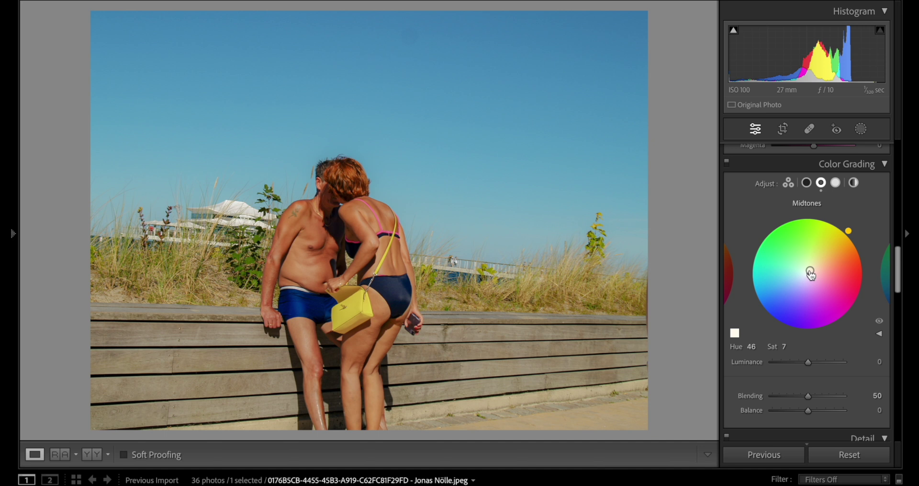
drag(814, 276, 810, 274)
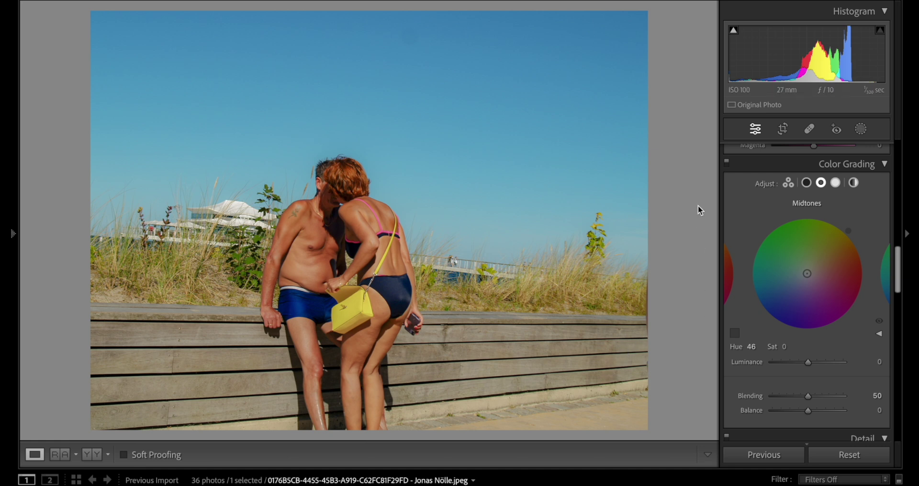
Step: Lower the couple photo's Exposure to -0.05
scroll(771, 214, up, 15)
scroll(828, 293, down, 1)
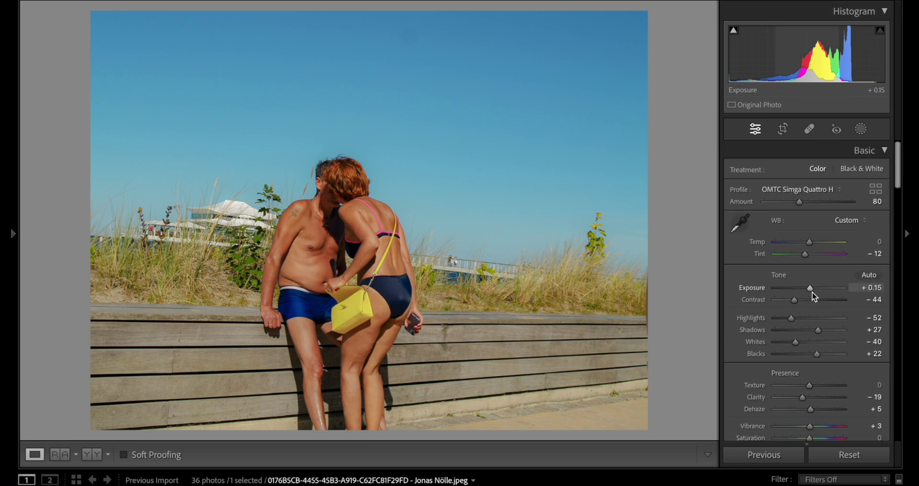
scroll(813, 293, down, 4)
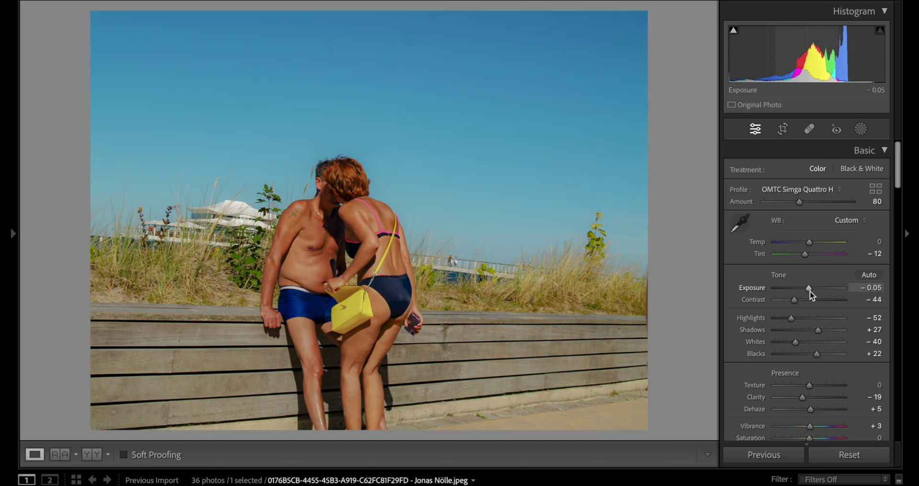
Step: Set the couple photo's Exposure to +0.15
scroll(812, 294, up, 5)
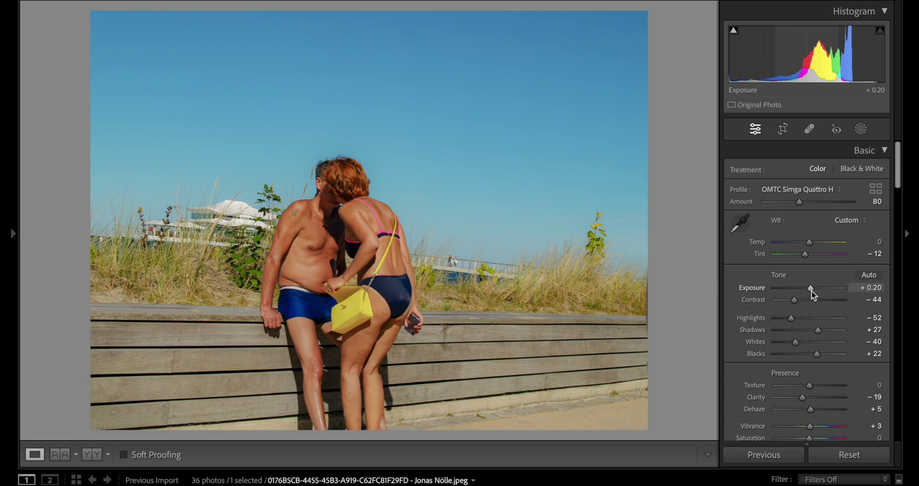
key(ctrl+z)
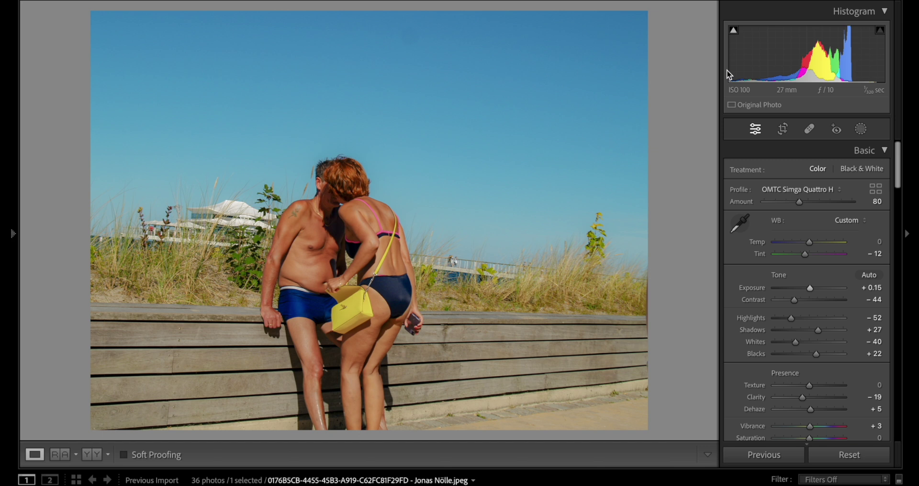
Step: Open the next photo, of the café street, and set Exposure to -0.20 and Highlights to -26, checking the white dress up close
key(Right)
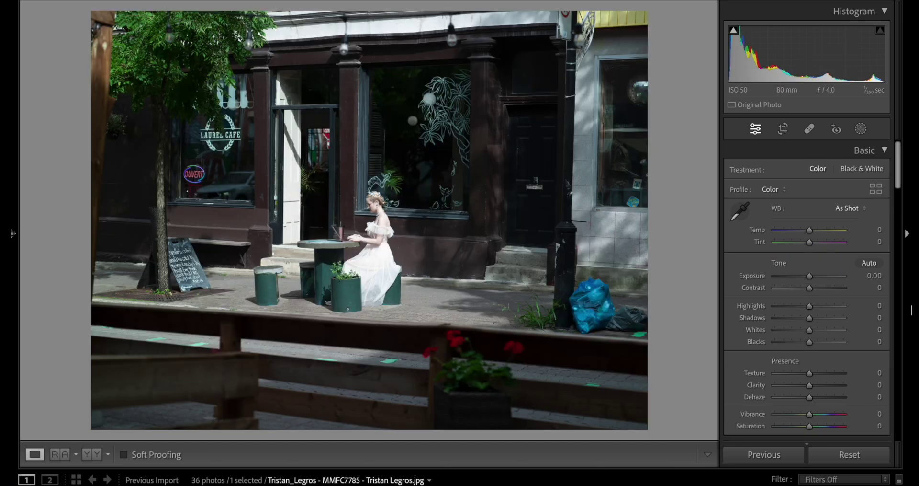
drag(810, 280, 808, 280)
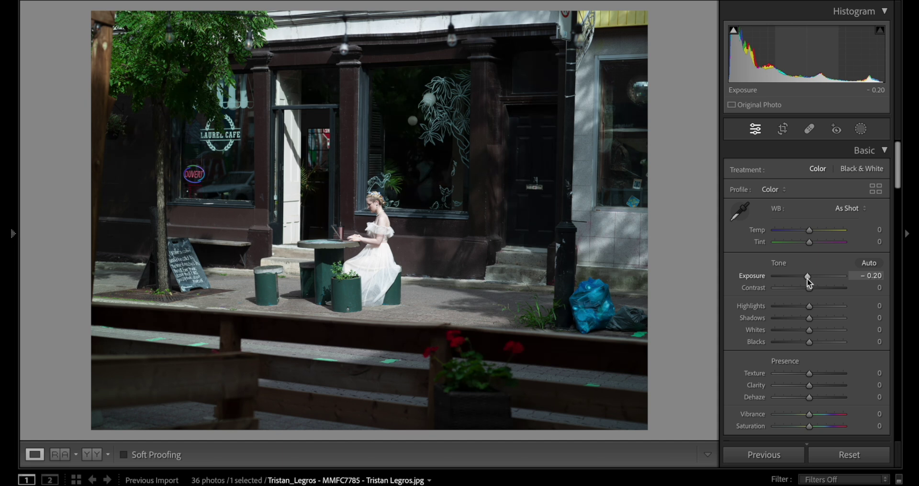
click(388, 261)
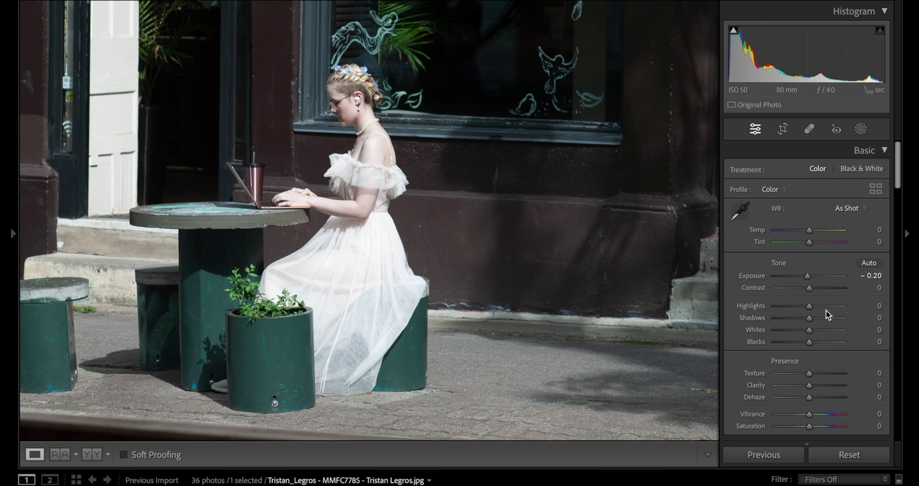
drag(808, 307, 800, 306)
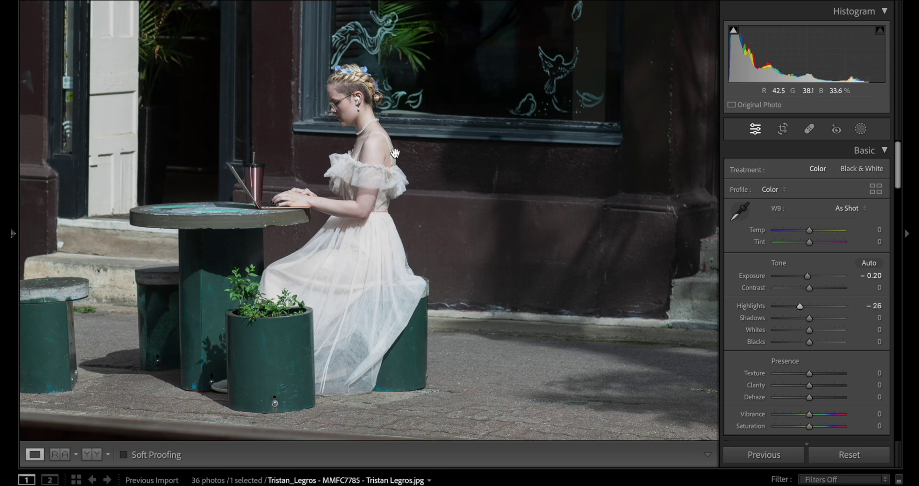
click(391, 207)
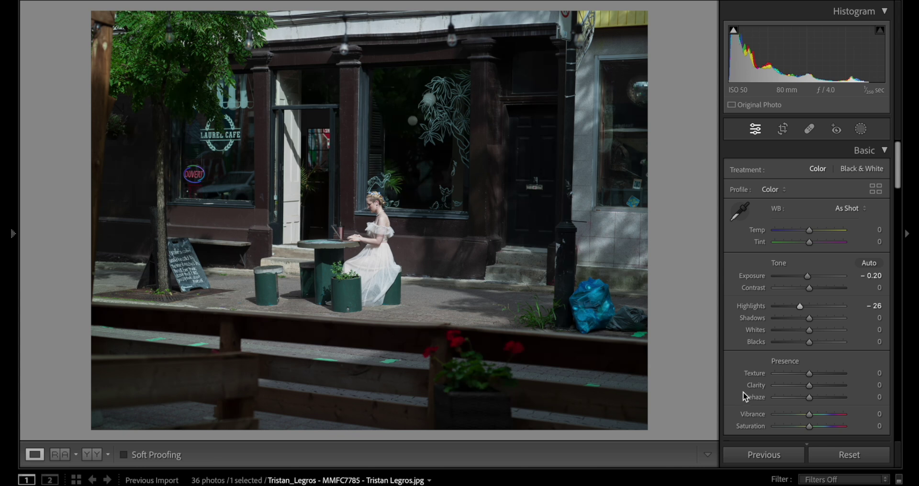
Step: Apply the OMTC Simga Quattro H profile to the café photo and raise Shadows to +18
click(876, 189)
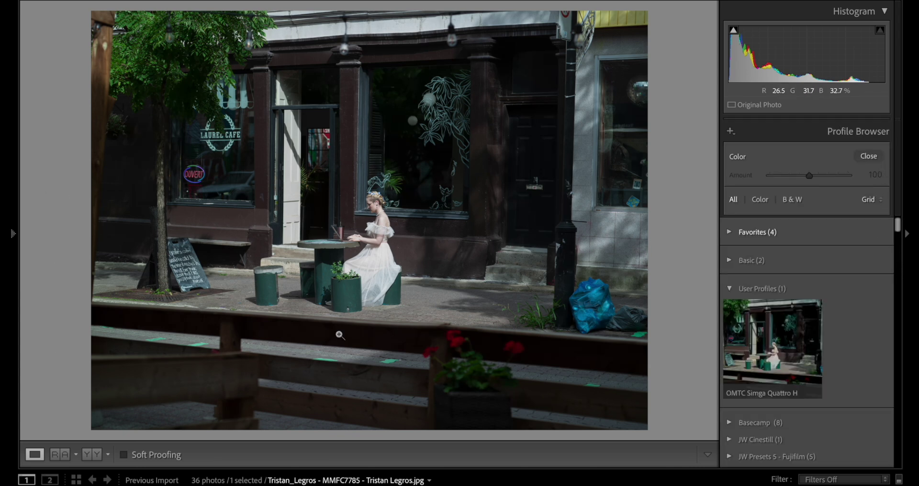
click(780, 350)
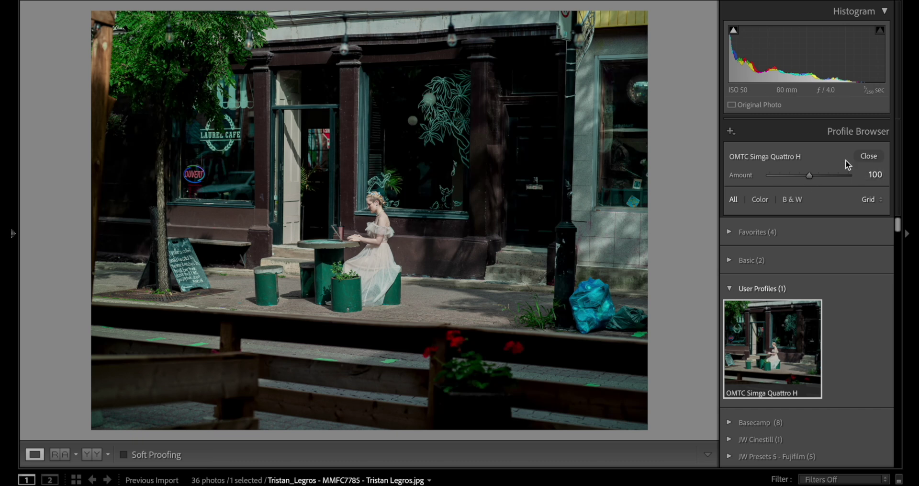
click(867, 154)
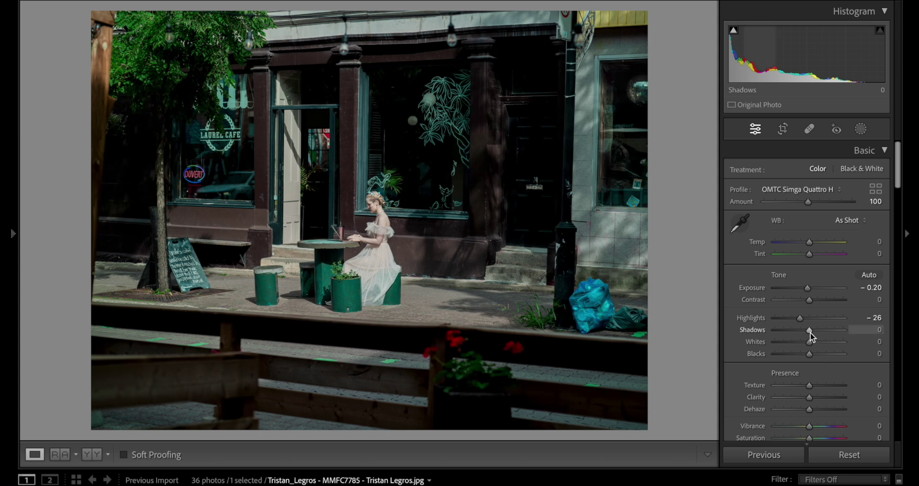
drag(810, 331, 817, 330)
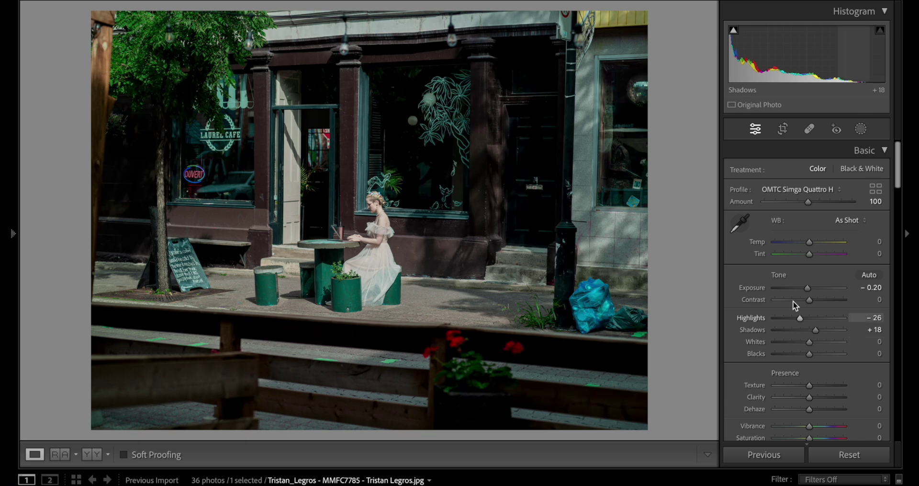
Step: Set the café photo's white balance to Auto and reduce the Tint to +8
click(839, 222)
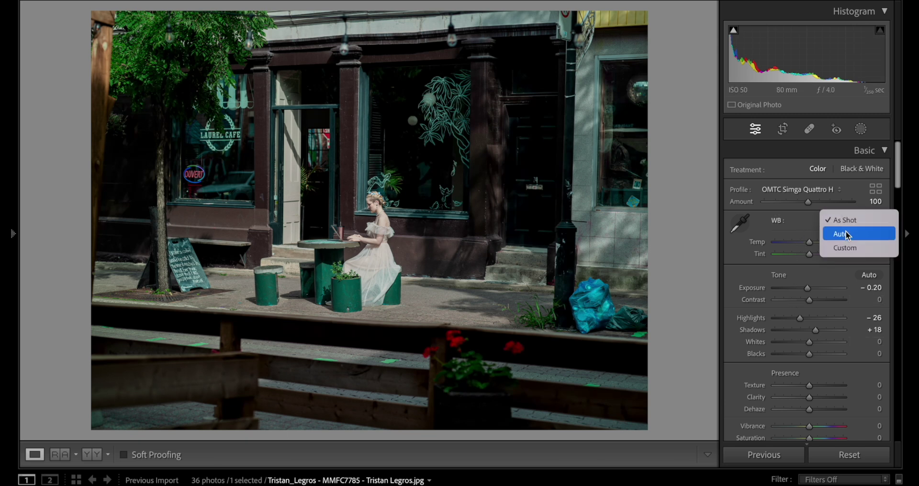
click(845, 233)
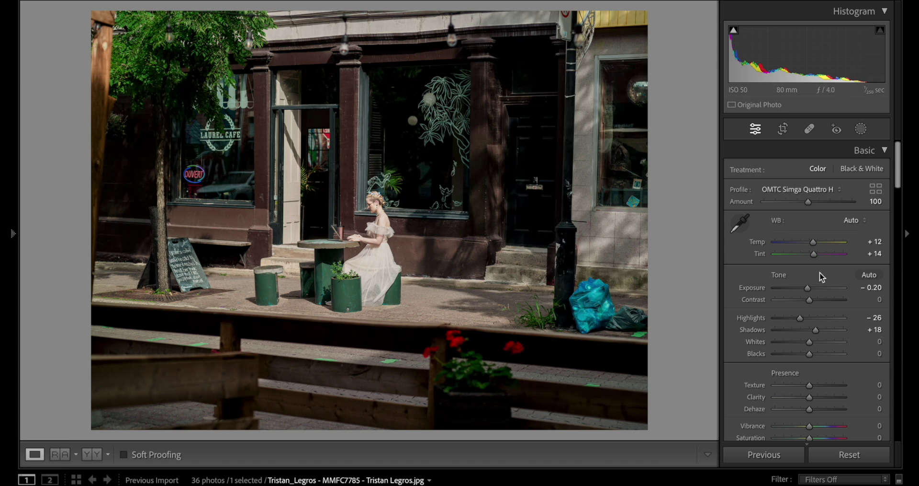
drag(812, 255, 809, 258)
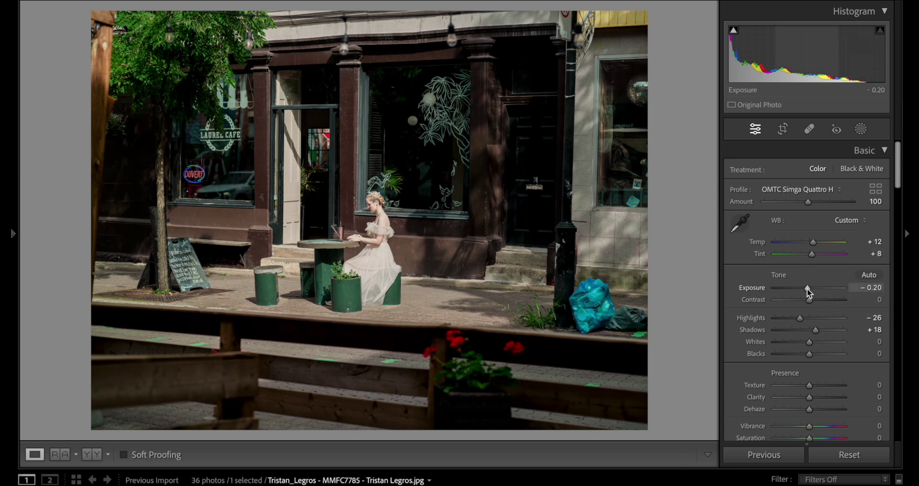
Step: Set the café photo's Exposure to -0.15, Vibrance to +10 and Saturation to +3
drag(808, 288, 808, 288)
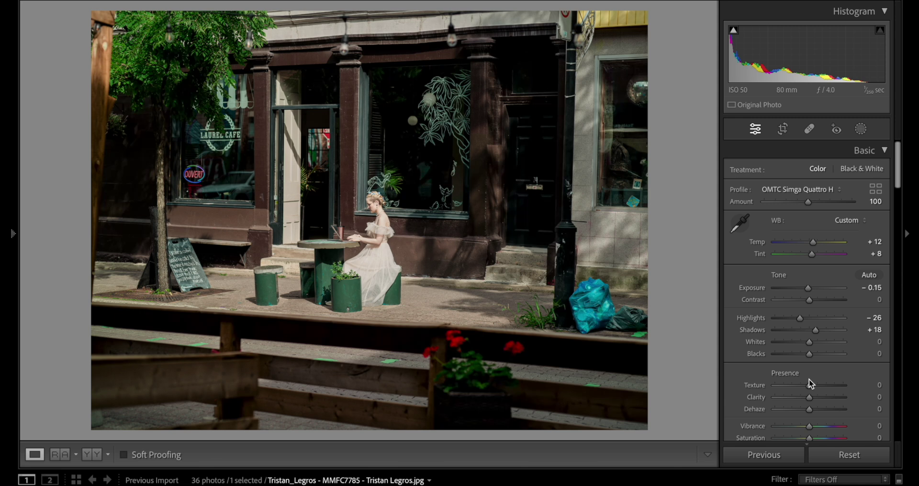
scroll(809, 378, down, 2)
drag(810, 360, 814, 361)
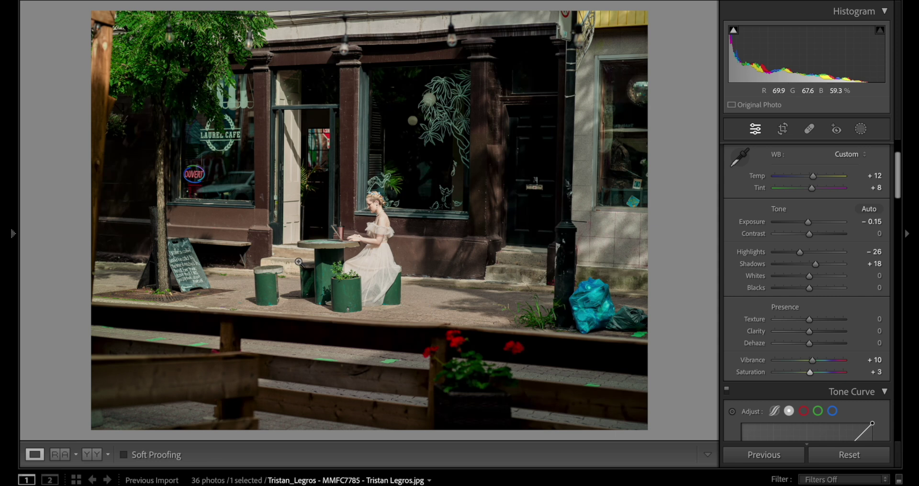
Step: Examine the café photo's colors up close, from the seated woman and flowers to the blue bag, storefront and café window
click(384, 254)
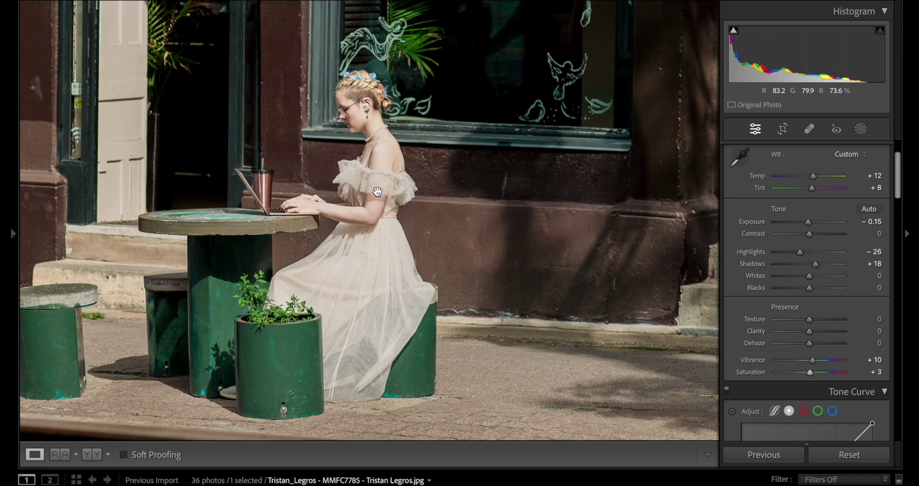
drag(519, 288, 353, 76)
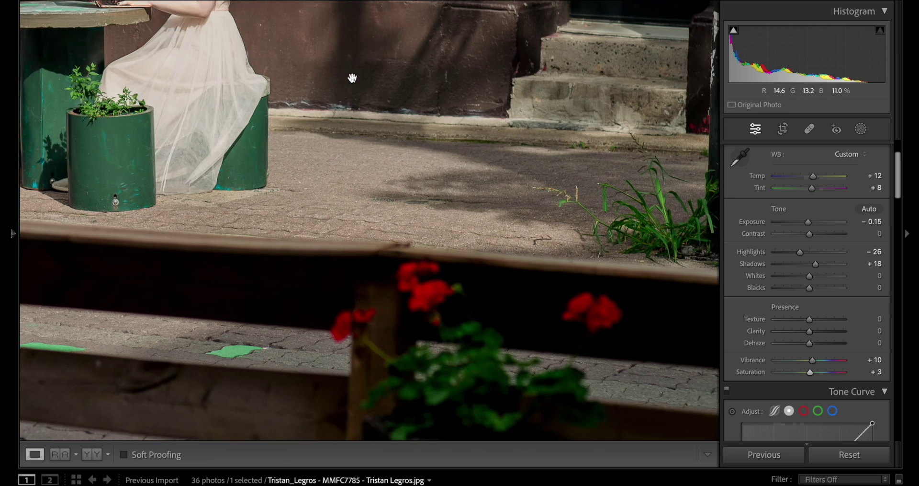
drag(611, 157, 352, 13)
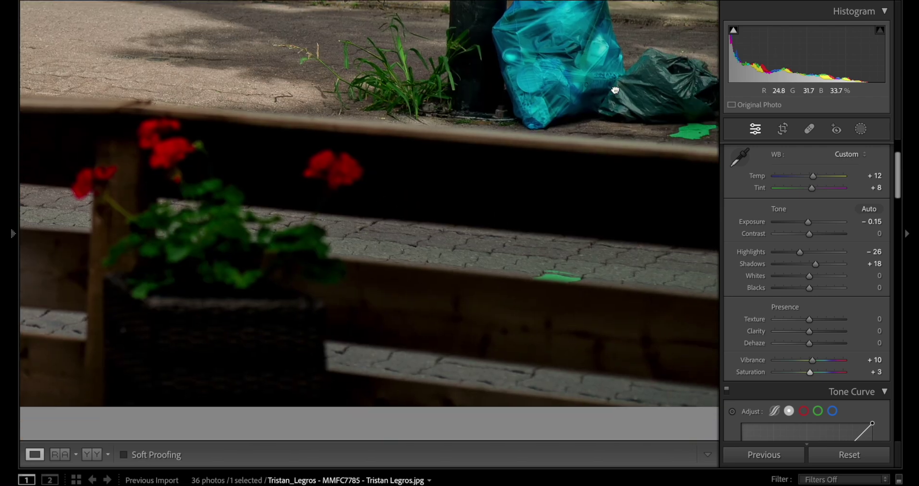
drag(615, 90, 492, 268)
drag(479, 116, 463, 424)
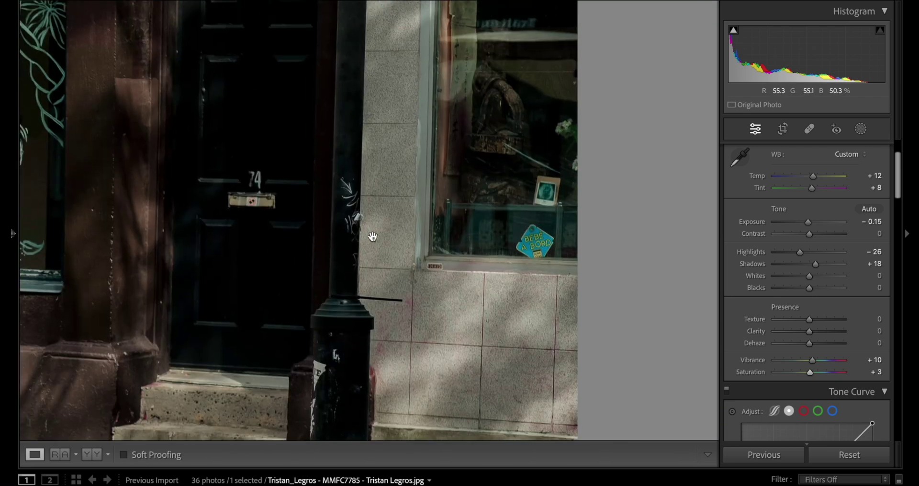
drag(372, 236, 535, 385)
drag(383, 242, 710, 263)
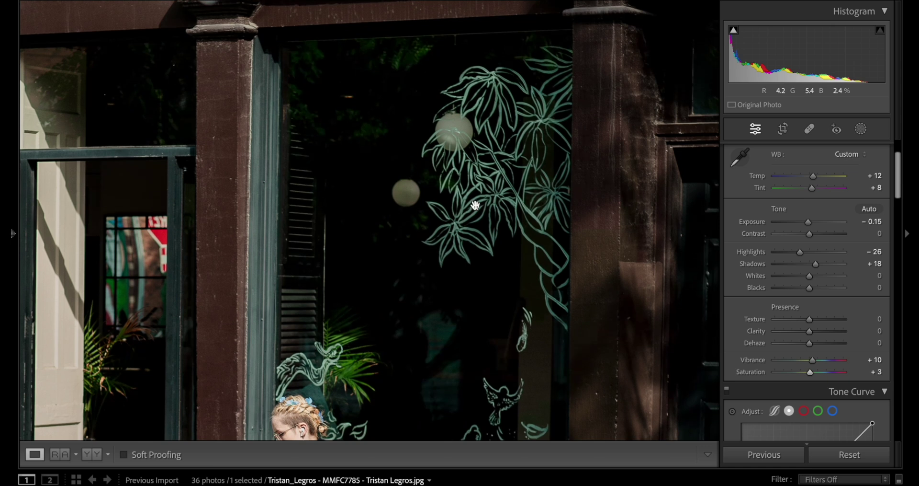
drag(462, 205, 744, 152)
drag(505, 187, 711, 184)
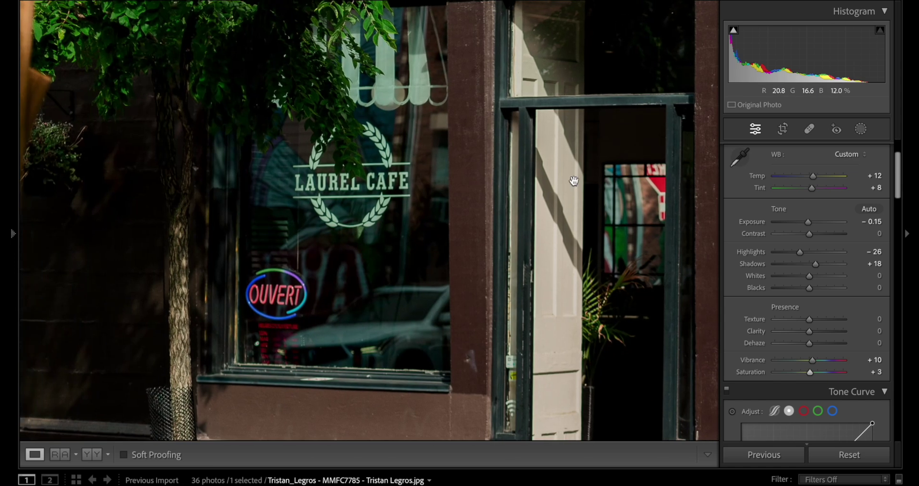
click(331, 271)
click(332, 271)
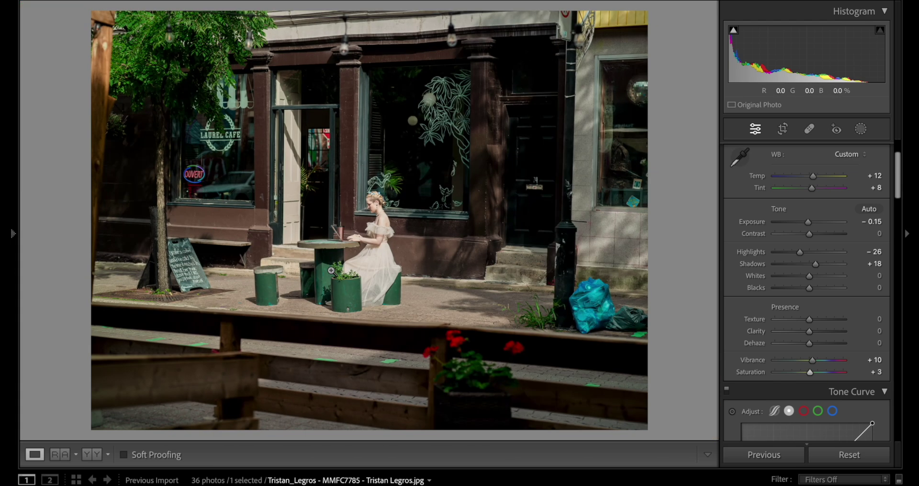
Step: Add a global color grading tint with hue 313 and saturation 7, and compare with color grading switched off
scroll(763, 337, down, 15)
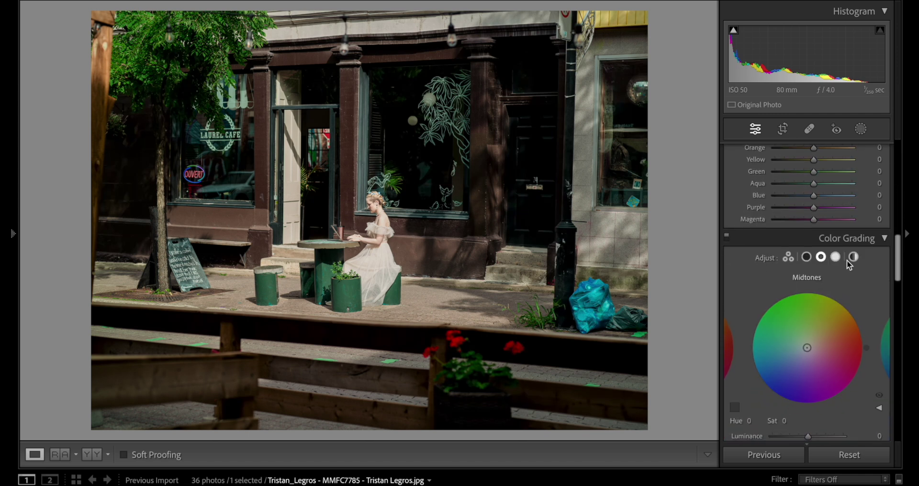
click(854, 257)
drag(809, 350, 812, 349)
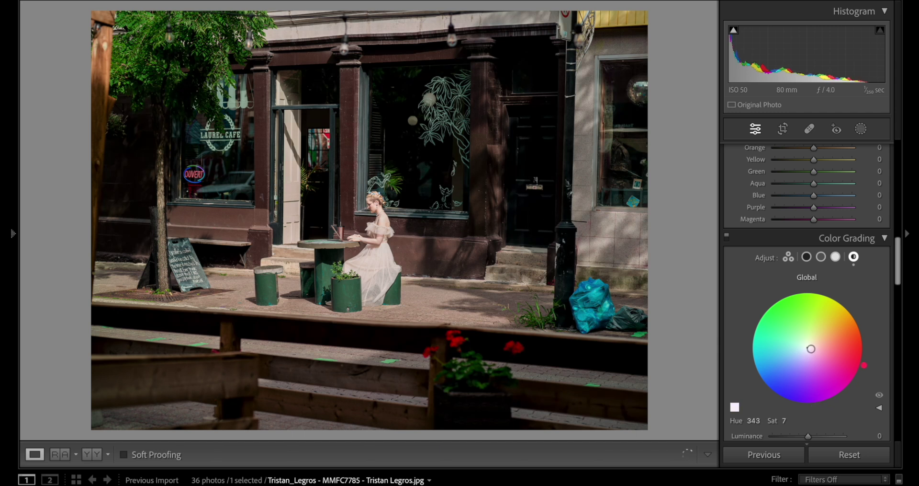
drag(811, 348, 809, 351)
drag(829, 405, 847, 390)
click(727, 235)
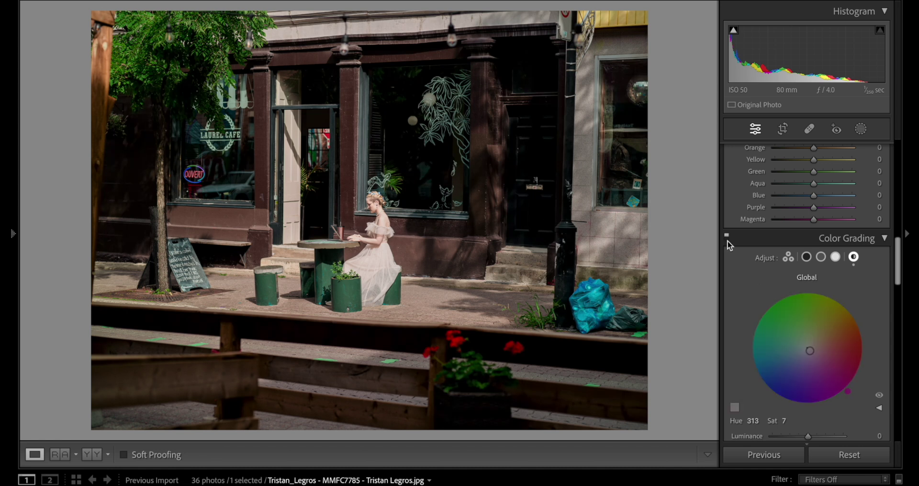
click(727, 239)
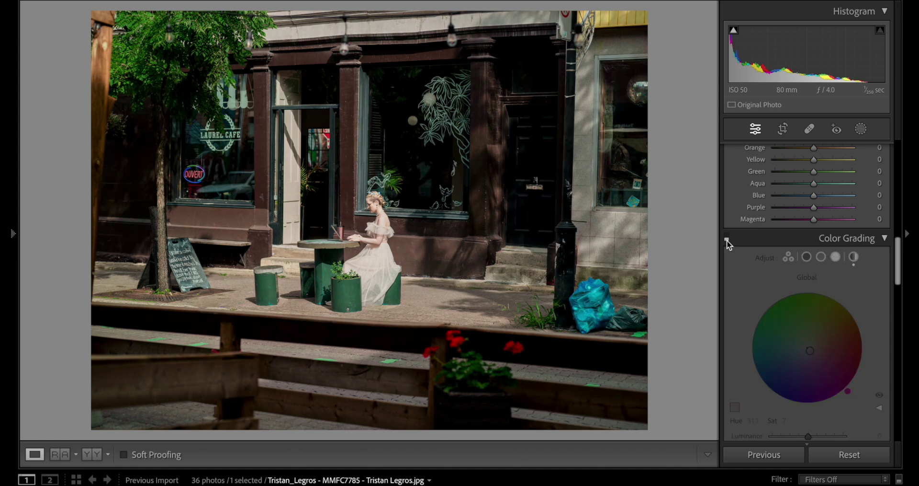
click(727, 240)
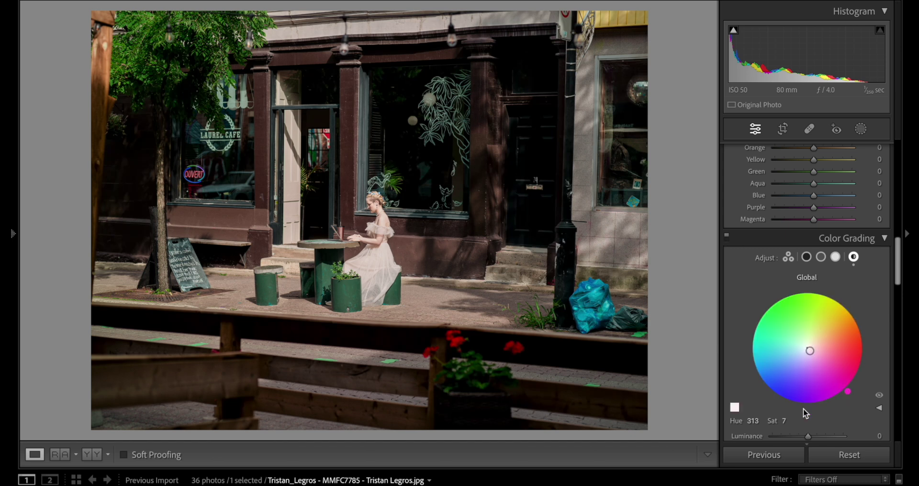
Step: Refine the global tint to hue 325 and saturation 5, and compare with color grading switched off
click(784, 420)
text(4)
key(Return)
drag(848, 392, 855, 382)
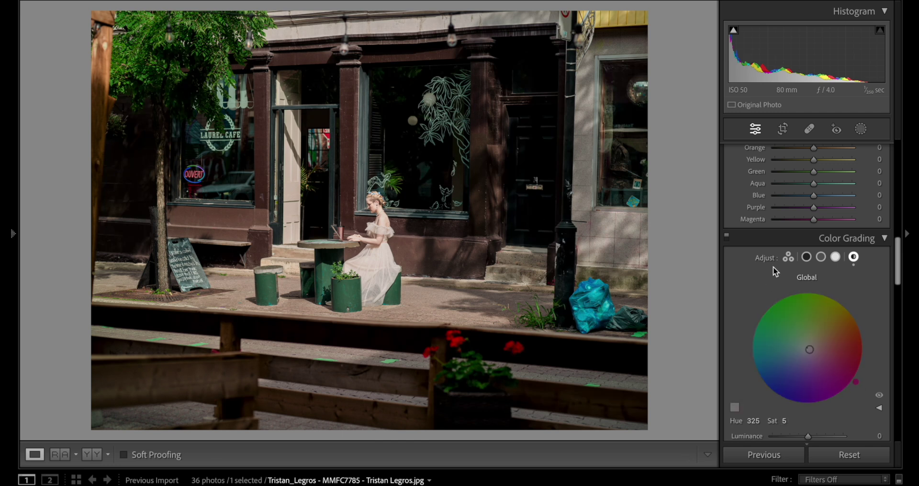
click(727, 238)
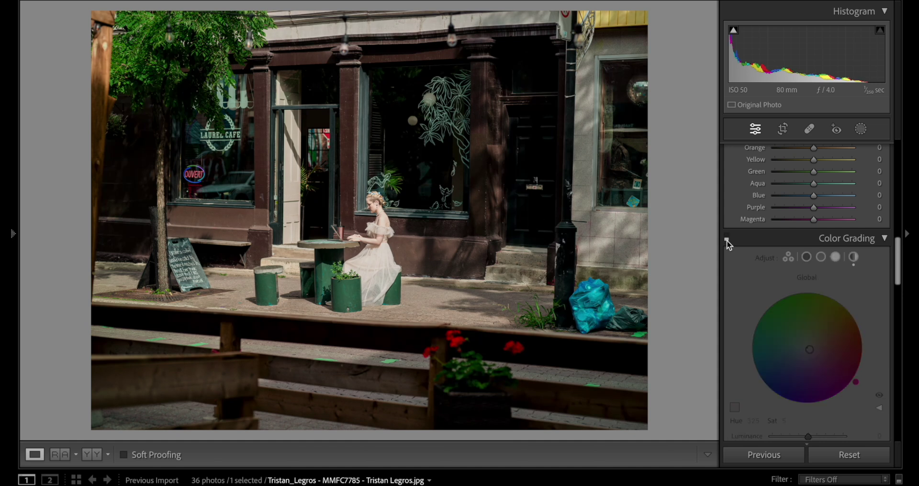
click(727, 240)
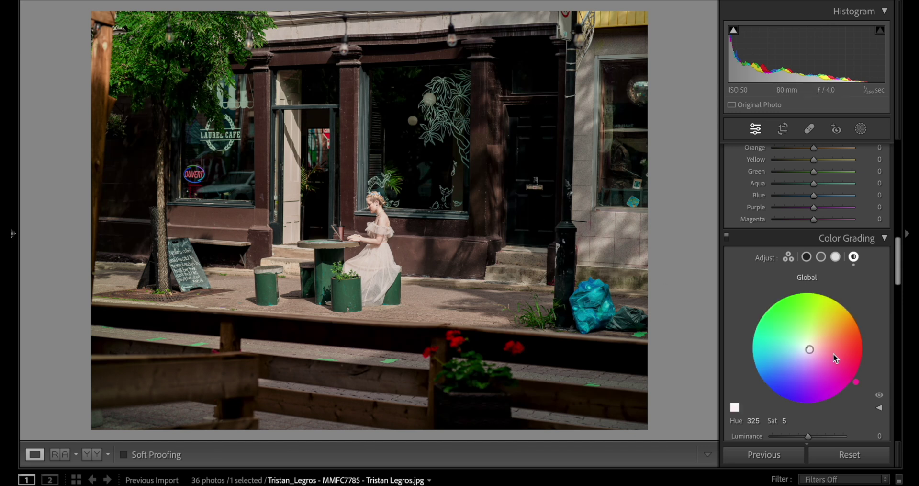
Step: Try a global color grading luminance of -47 on the café photo and compare with color grading switched off
scroll(786, 367, down, 2)
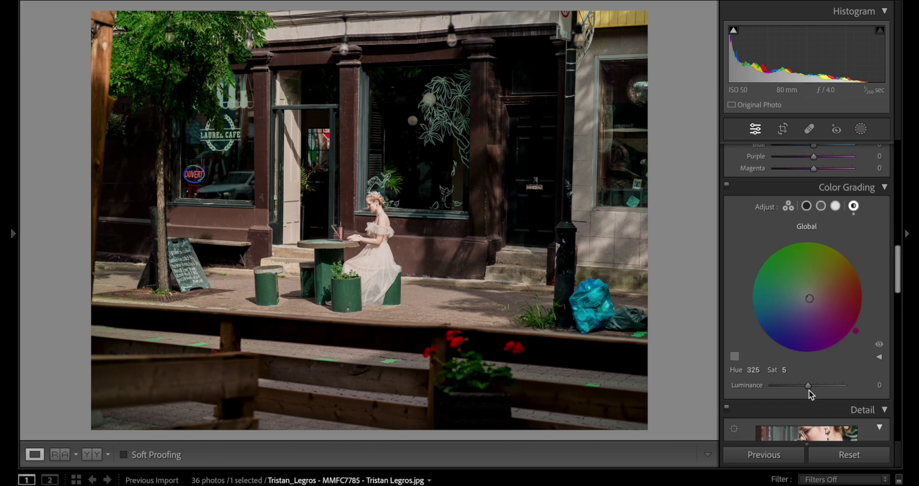
drag(809, 388, 793, 392)
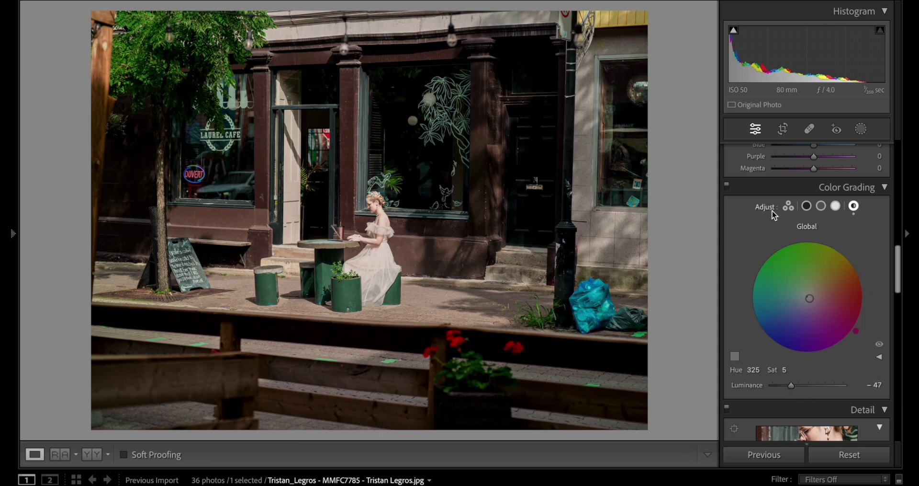
click(726, 189)
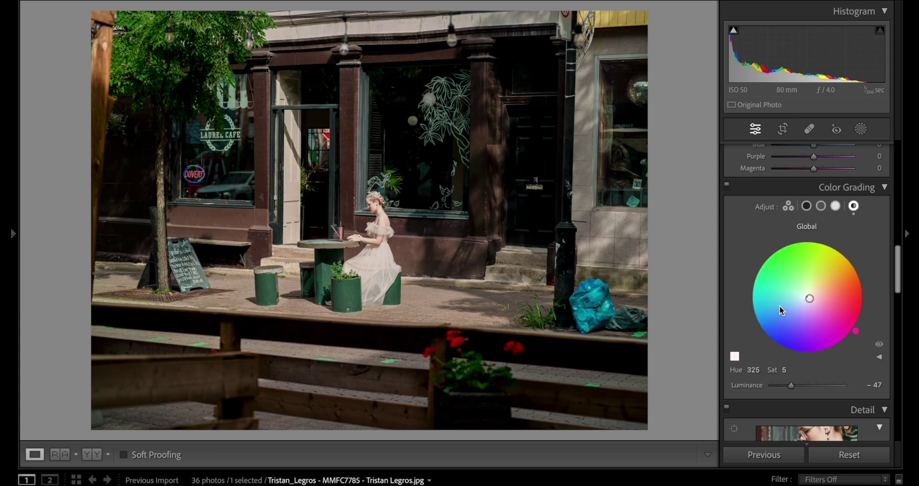
Step: Raise the global color grading luminance to +66 and compare with color grading switched off
drag(791, 385, 829, 383)
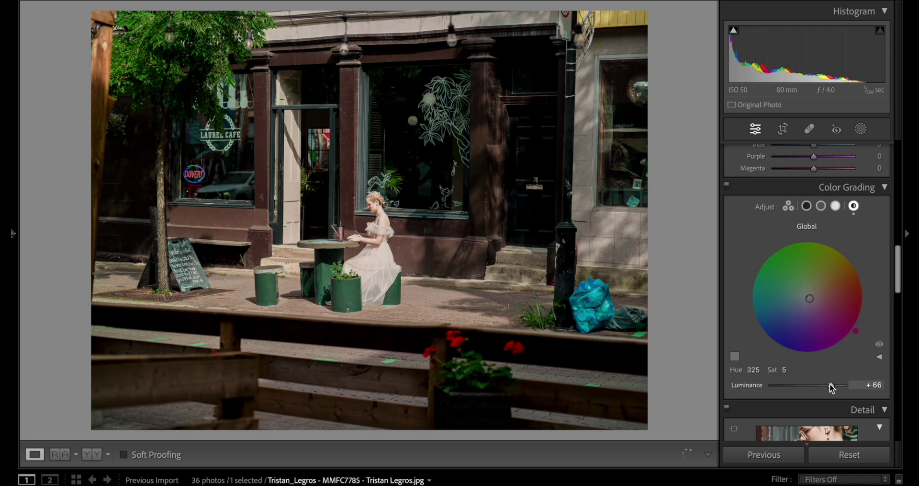
drag(772, 386, 832, 386)
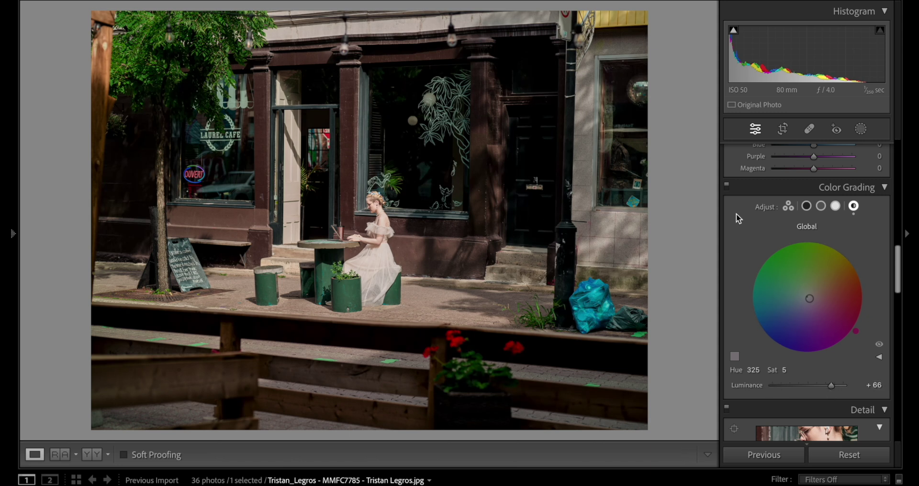
click(727, 190)
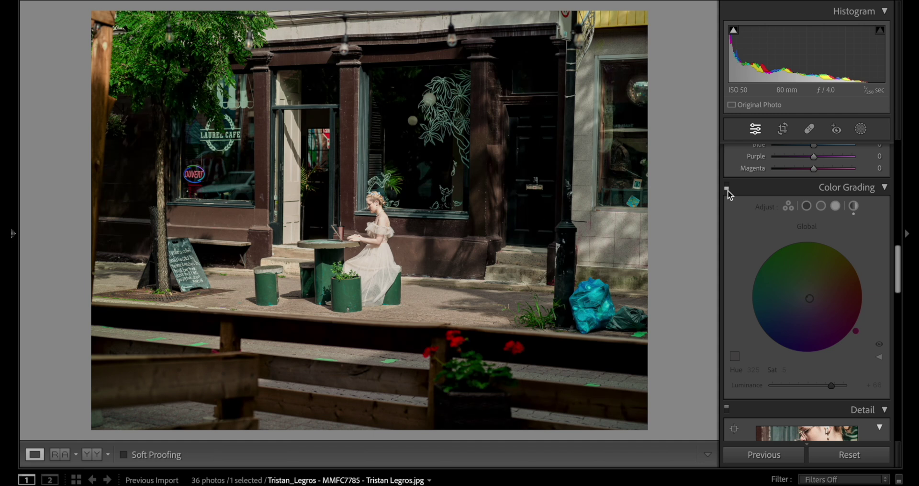
click(728, 190)
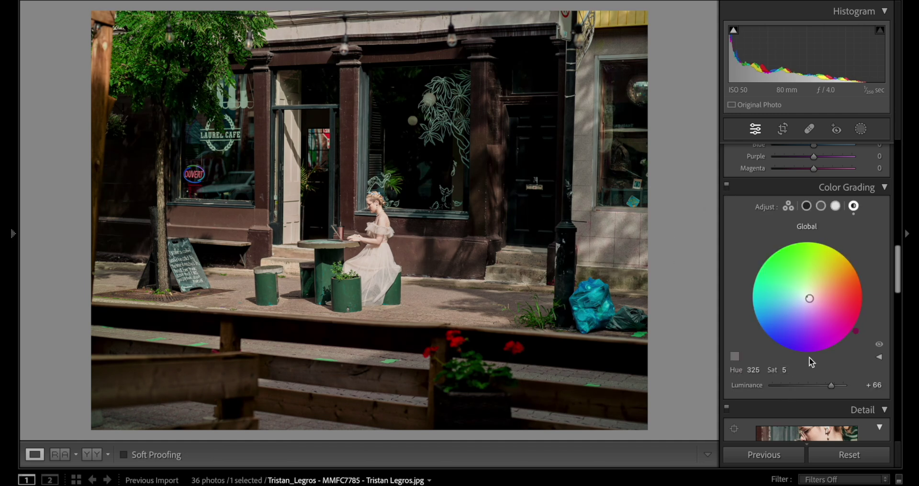
Step: Expand the numeric controls of the global wheel, set its hue to 307, and compare with color grading switched off
scroll(769, 292, down, 5)
scroll(769, 292, up, 5)
scroll(769, 292, down, 1)
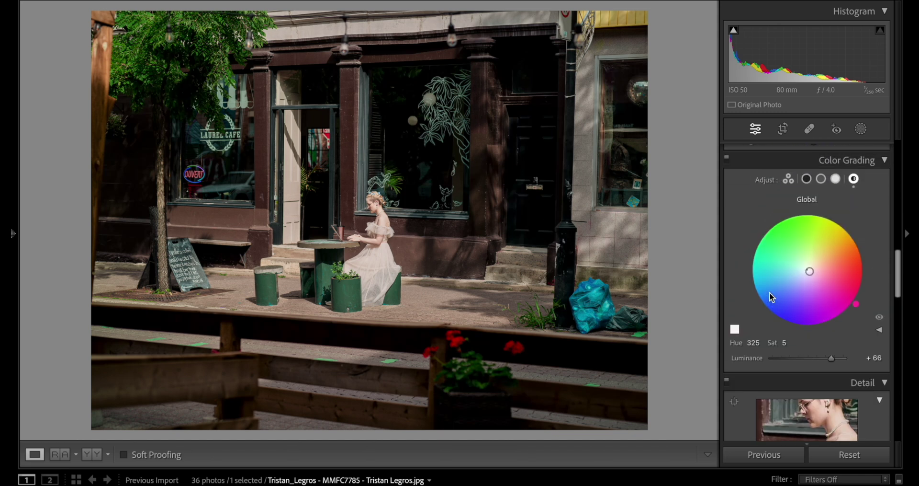
scroll(769, 292, down, 4)
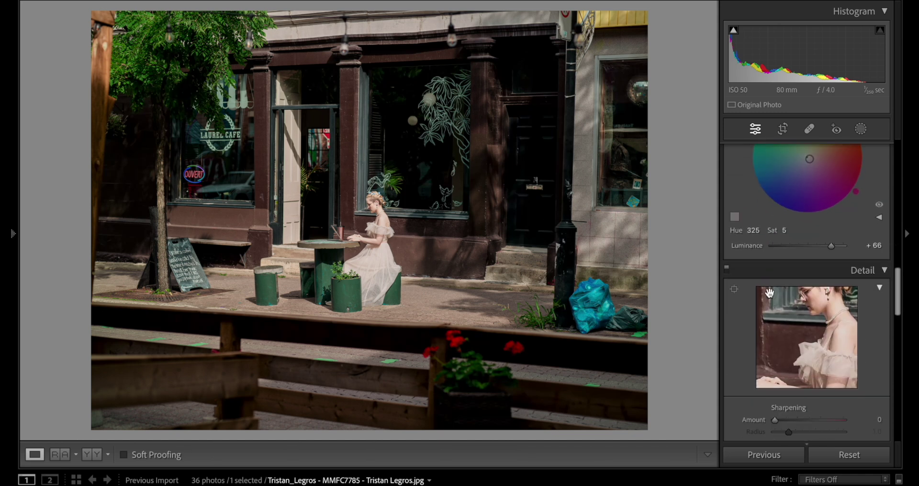
click(880, 217)
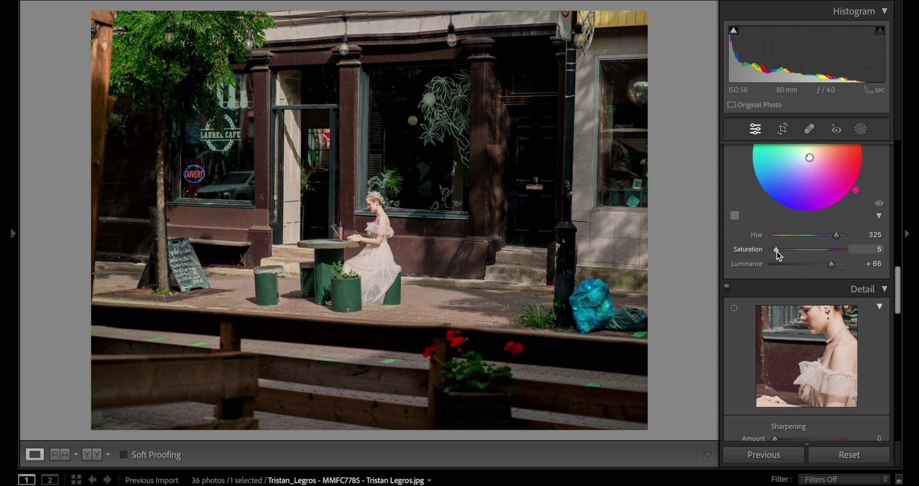
drag(836, 235, 832, 236)
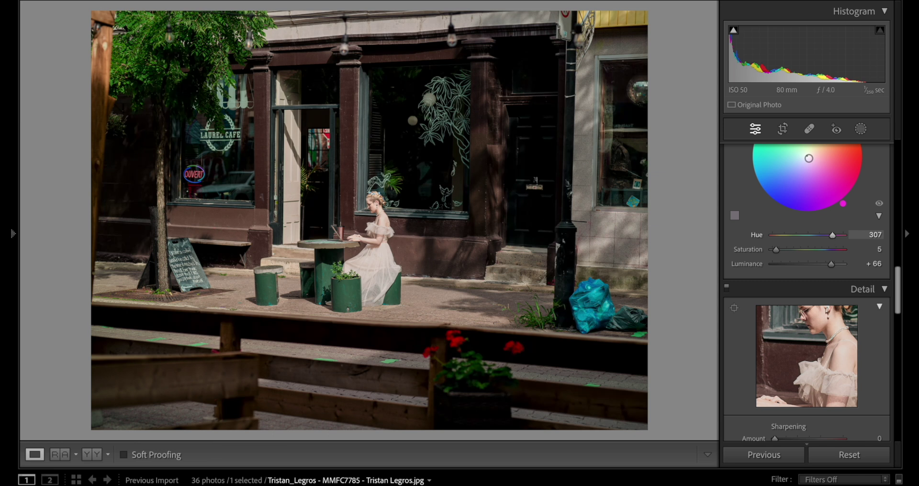
scroll(750, 243, up, 2)
scroll(749, 238, up, 2)
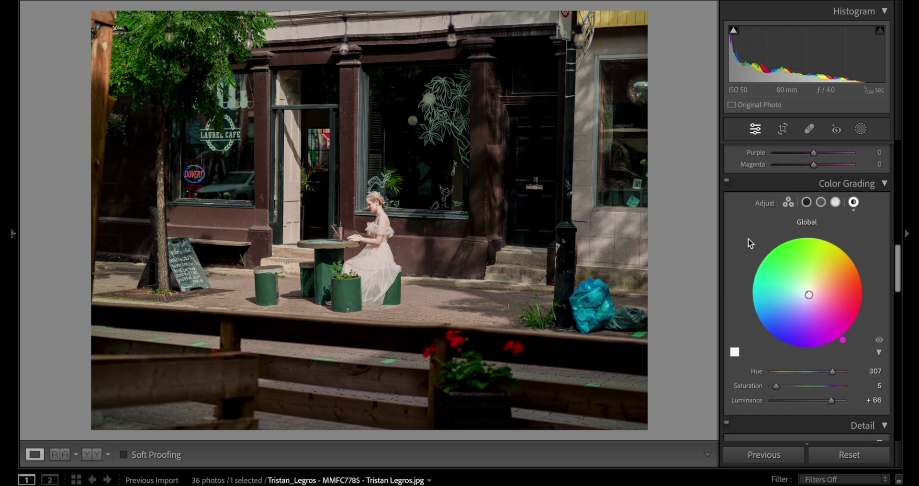
click(728, 185)
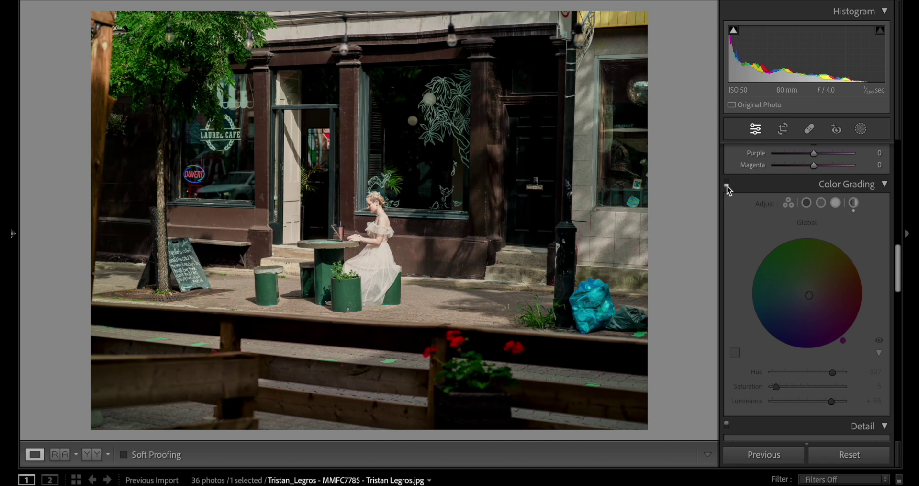
click(727, 186)
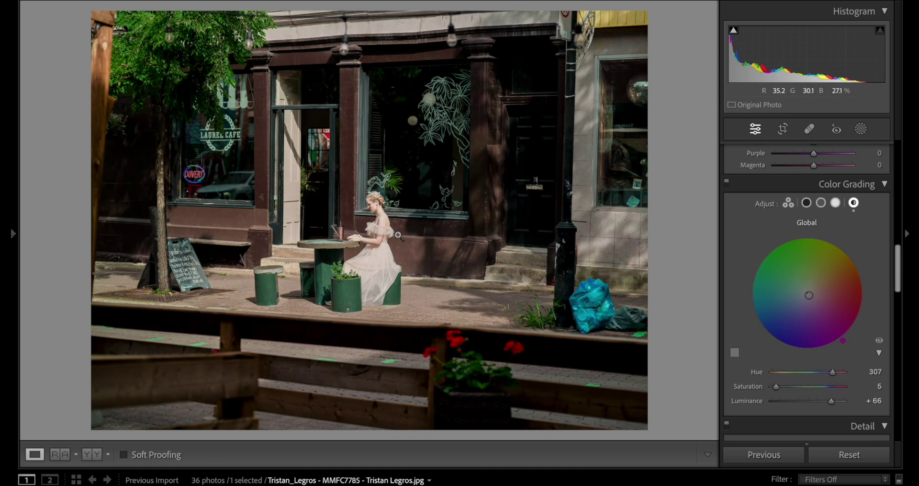
Step: Switch to the next photo, riverside park MMFC8036, check its file details in the library, and reopen it for developing
key(Right)
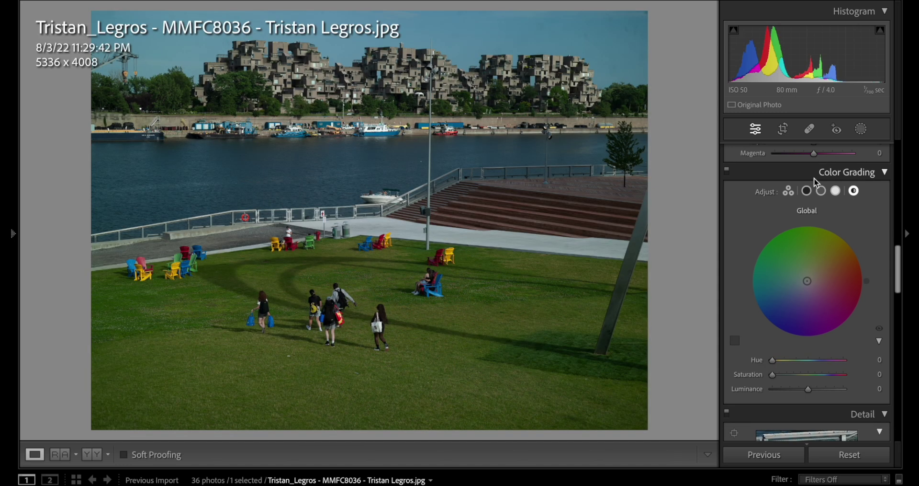
key(i)
key(i)
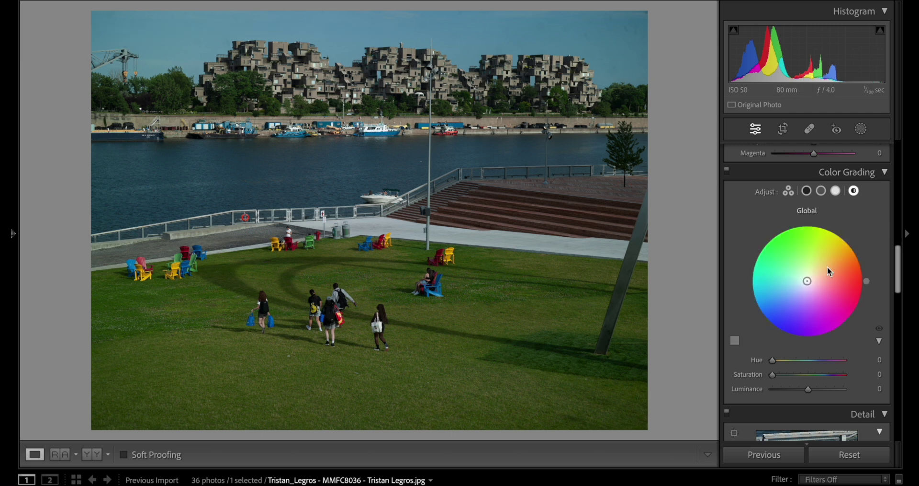
key(g)
scroll(842, 335, down, 1)
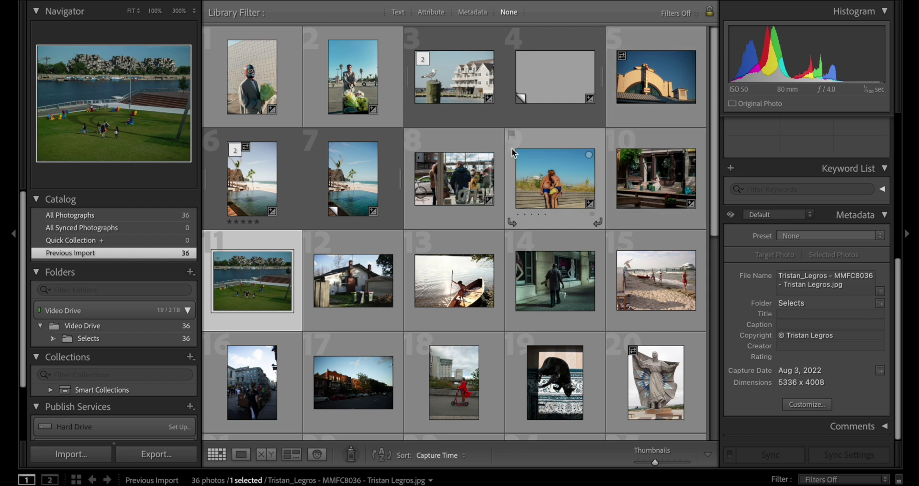
double_click(280, 280)
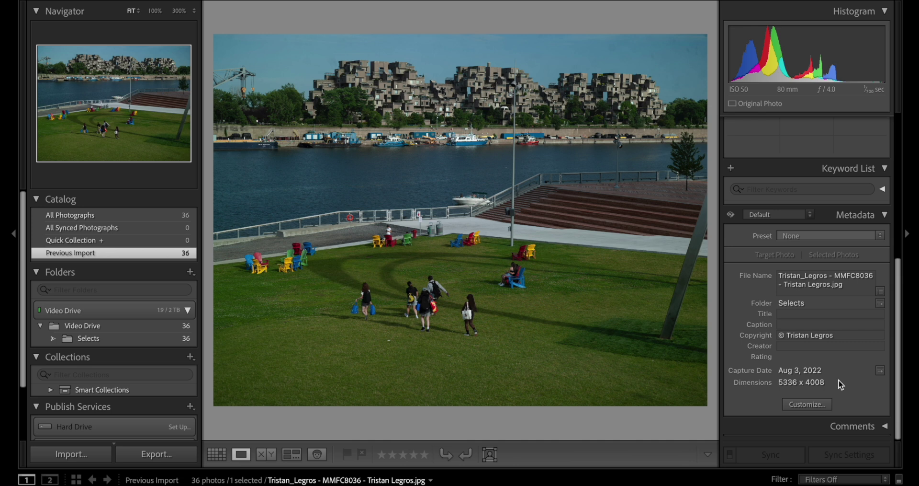
key(d)
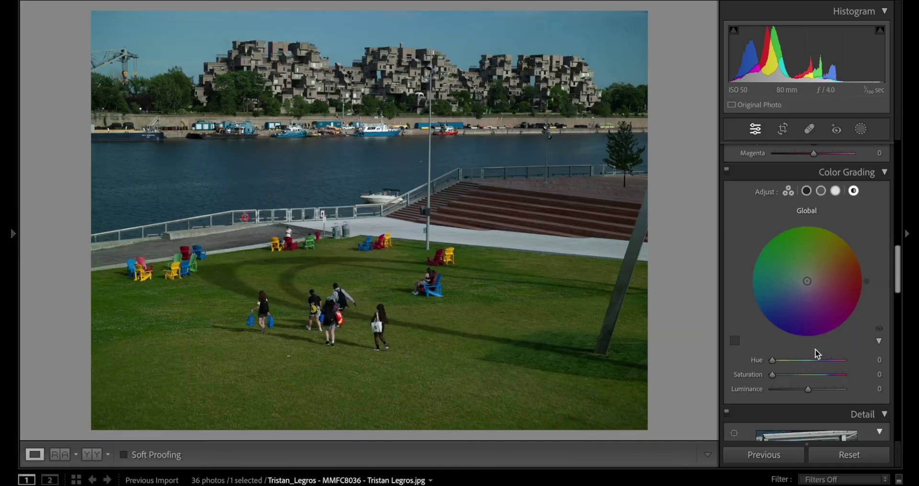
Step: Set the riverside park photo's Exposure to +0.70 and Vibrance to -11
scroll(815, 349, up, 10)
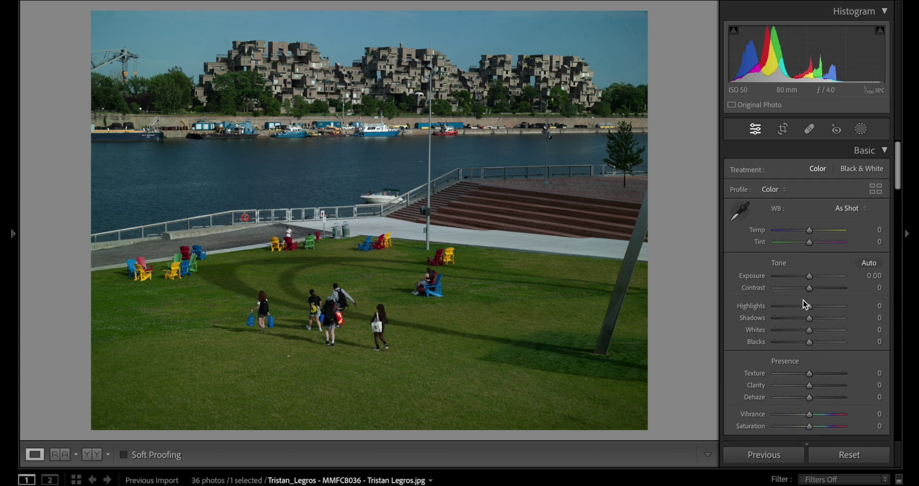
drag(813, 276, 818, 278)
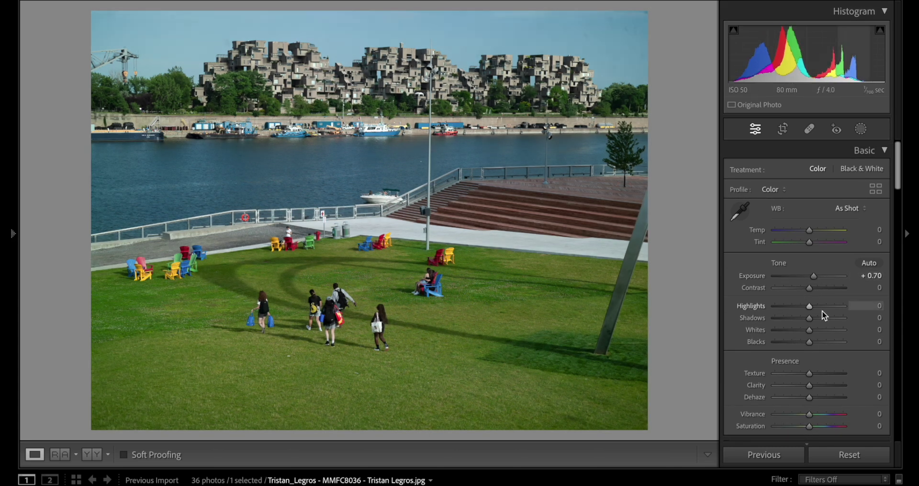
scroll(822, 309, down, 4)
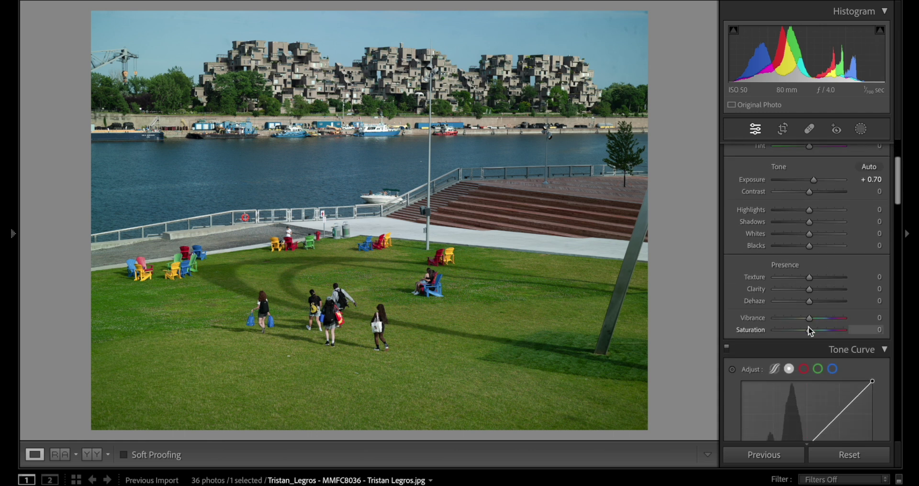
drag(810, 322, 807, 324)
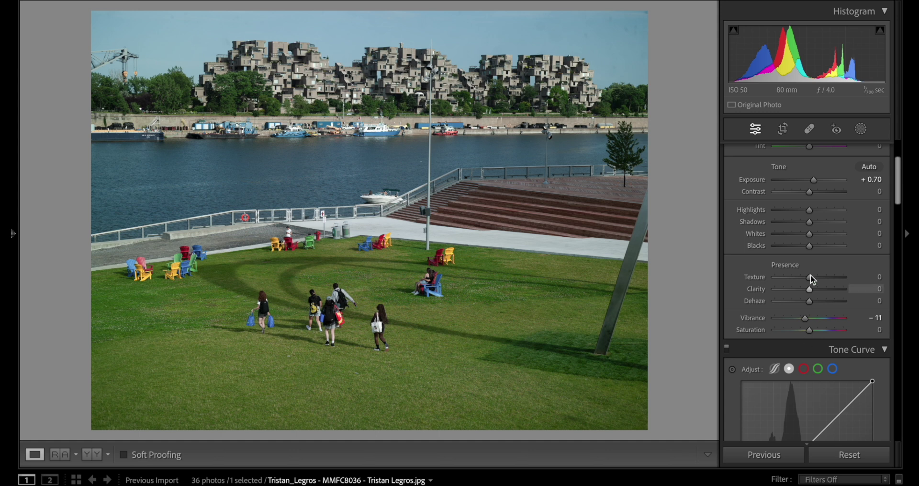
Step: Warm the riverside park photo's white balance to Temp +2 and set Saturation to +5
scroll(811, 274, up, 4)
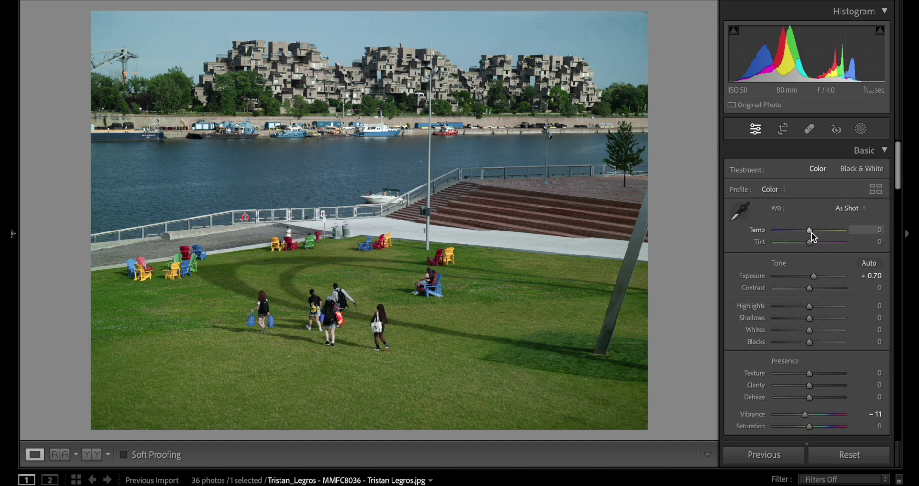
drag(811, 231, 813, 232)
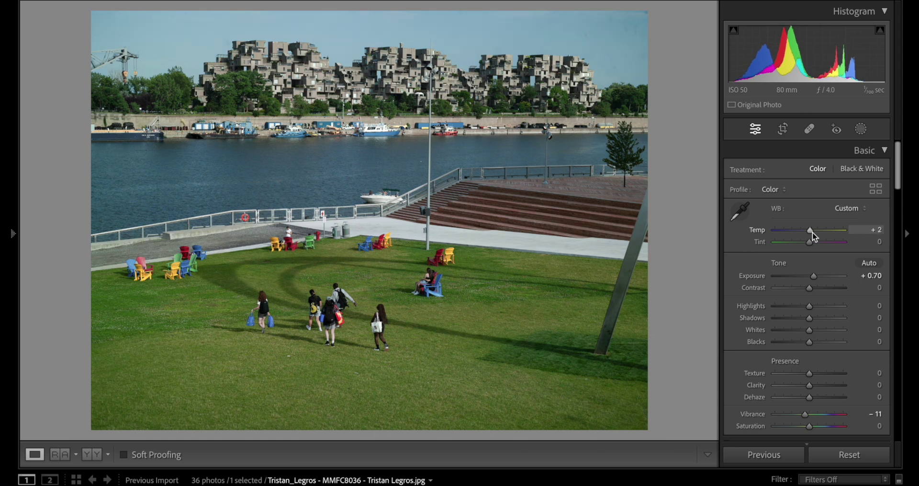
scroll(813, 230, down, 5)
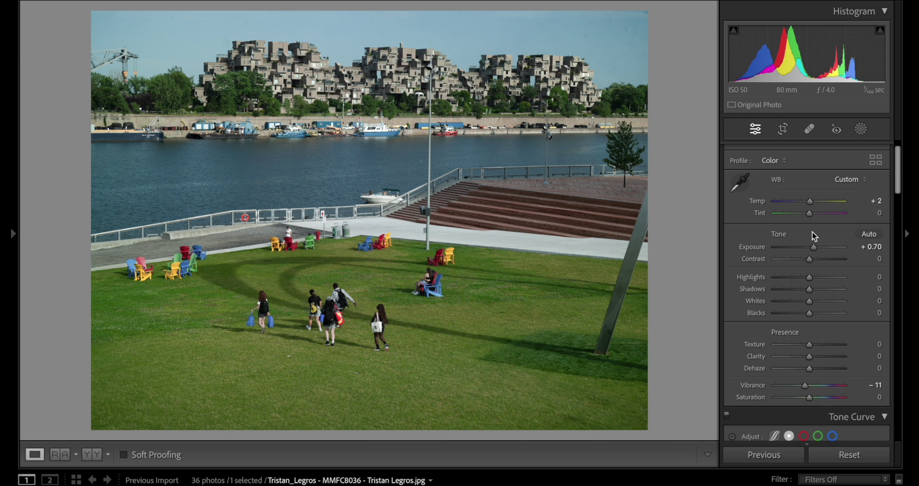
scroll(812, 231, down, 7)
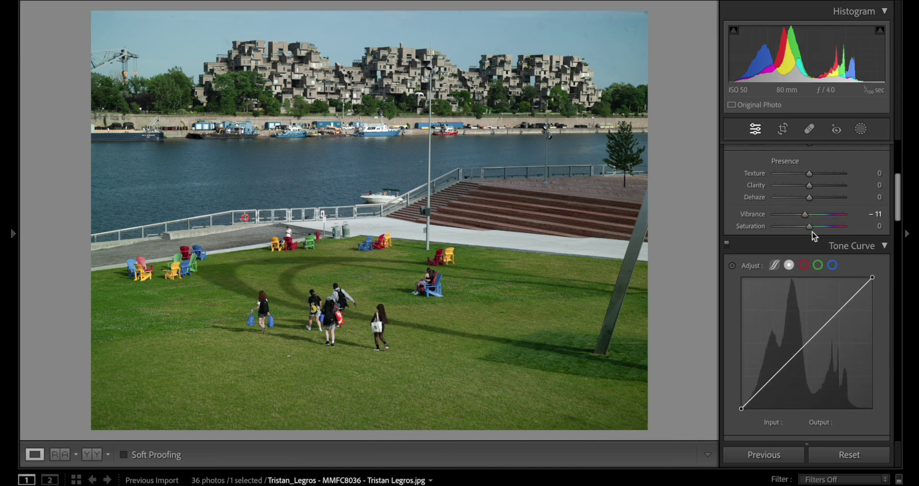
scroll(812, 232, up, 7)
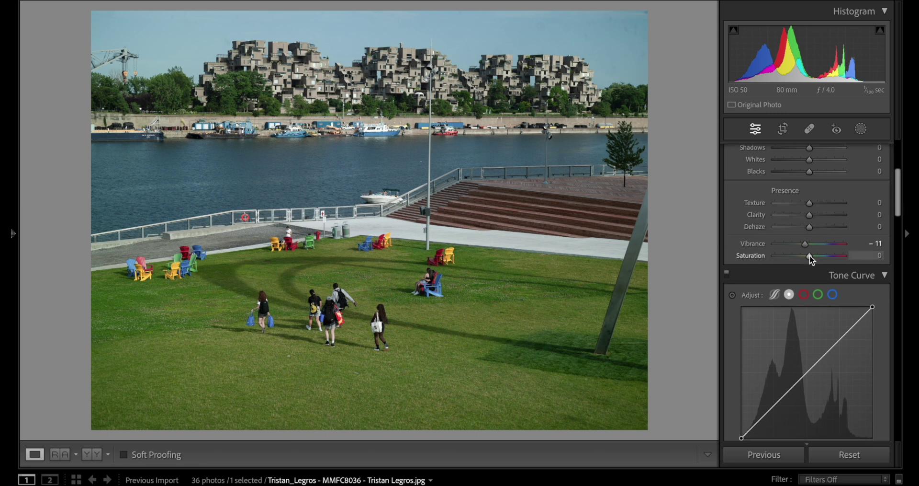
drag(809, 259, 813, 259)
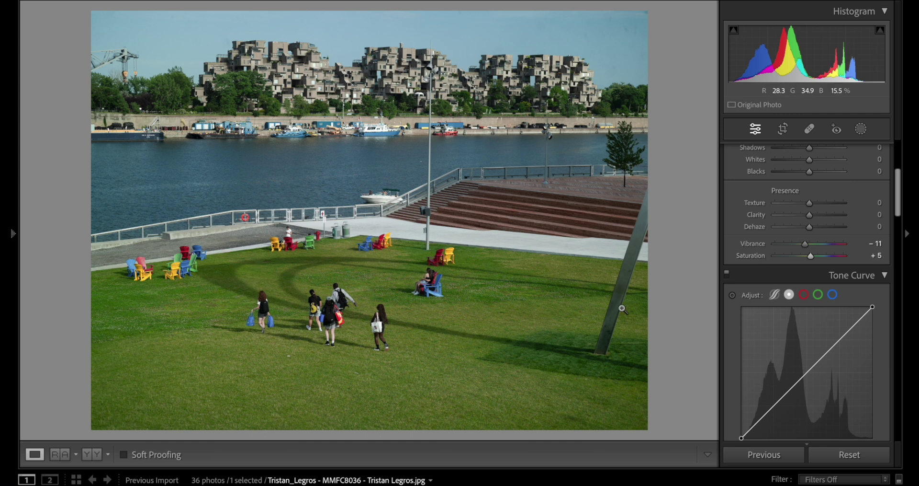
Step: Bring the HSL adjustments for the riverside park photo into view
scroll(738, 300, down, 2)
scroll(738, 300, down, 8)
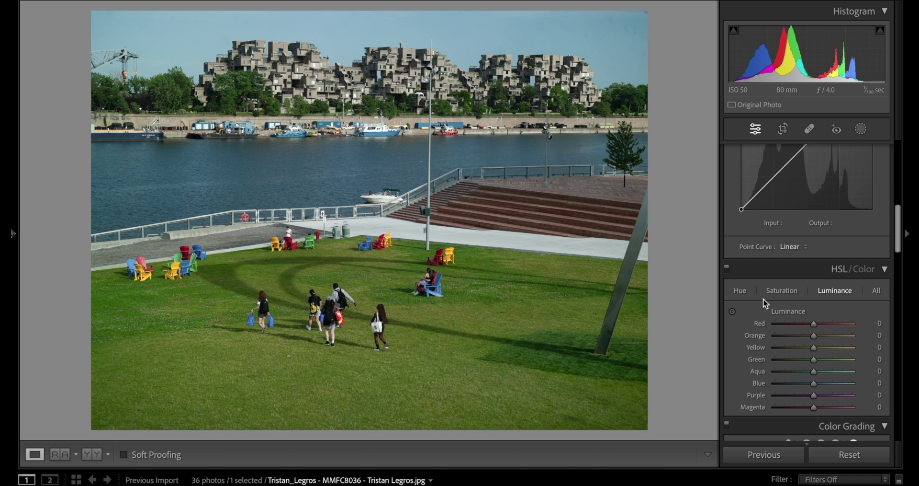
Step: Set the grass colours' saturation to Yellow −27 and Green −12, and their luminance to Yellow +11 and Green +25
click(780, 290)
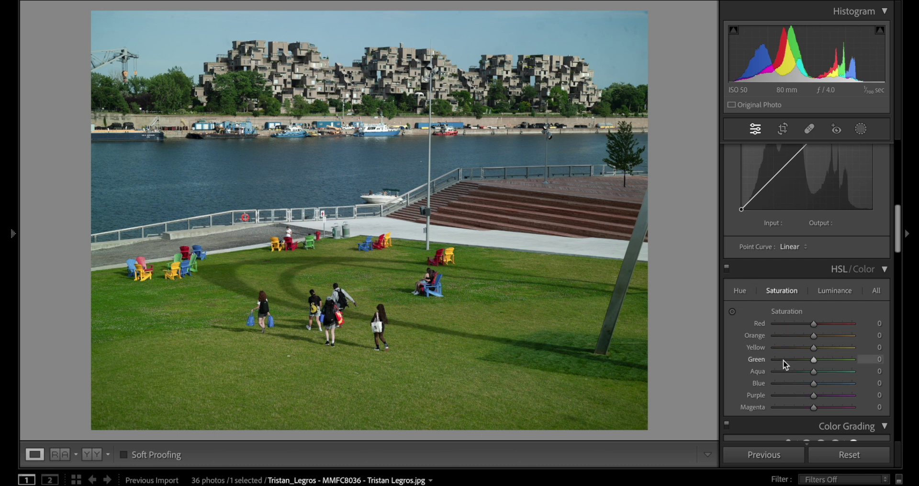
click(733, 312)
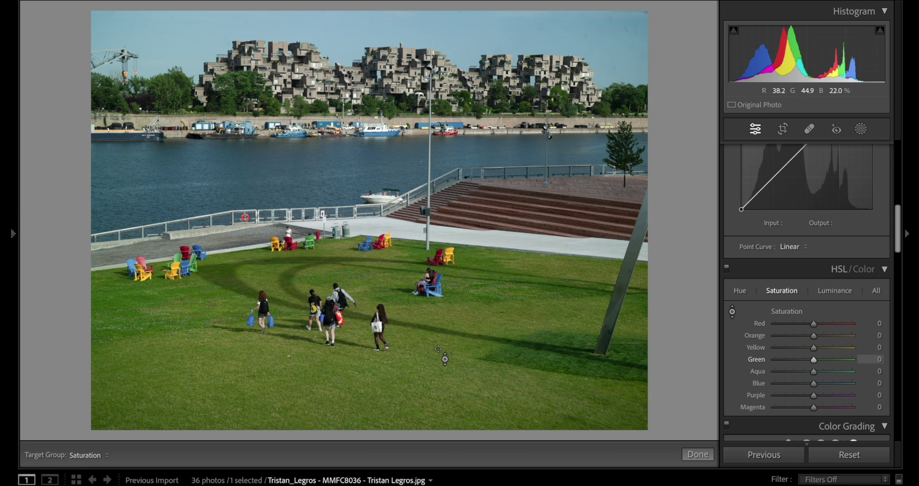
drag(446, 359, 445, 382)
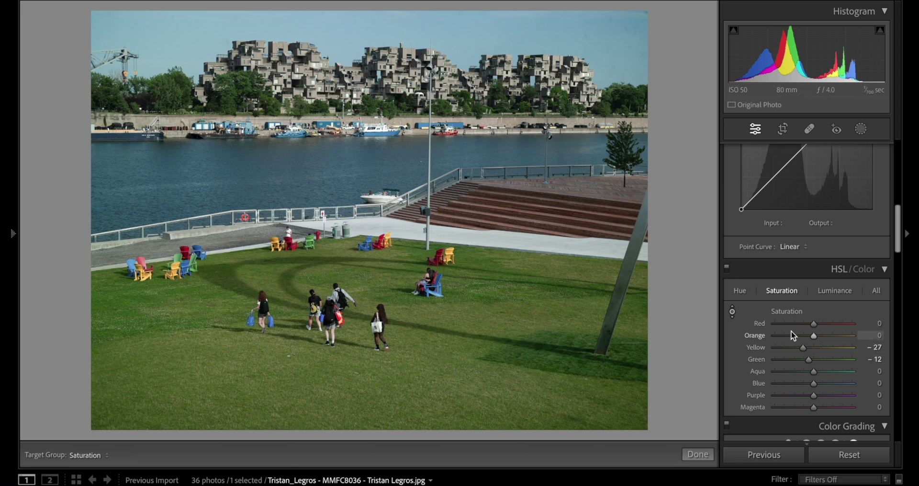
click(836, 290)
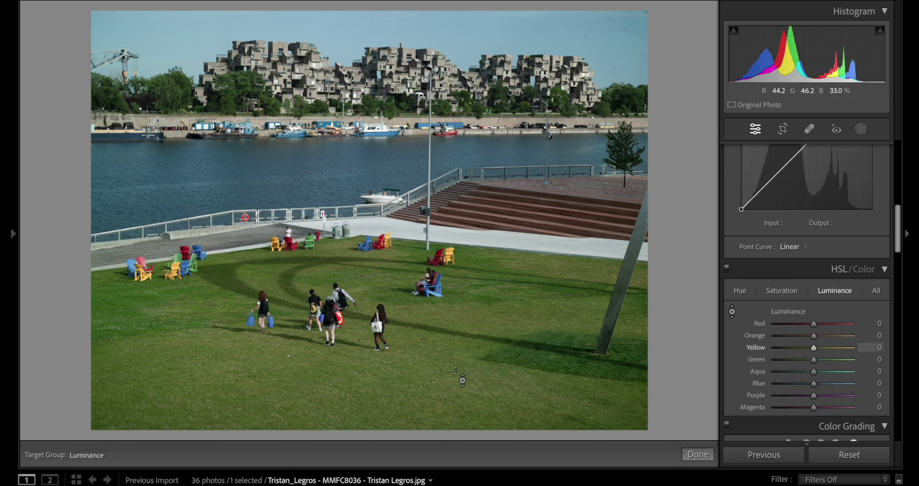
drag(456, 370, 456, 348)
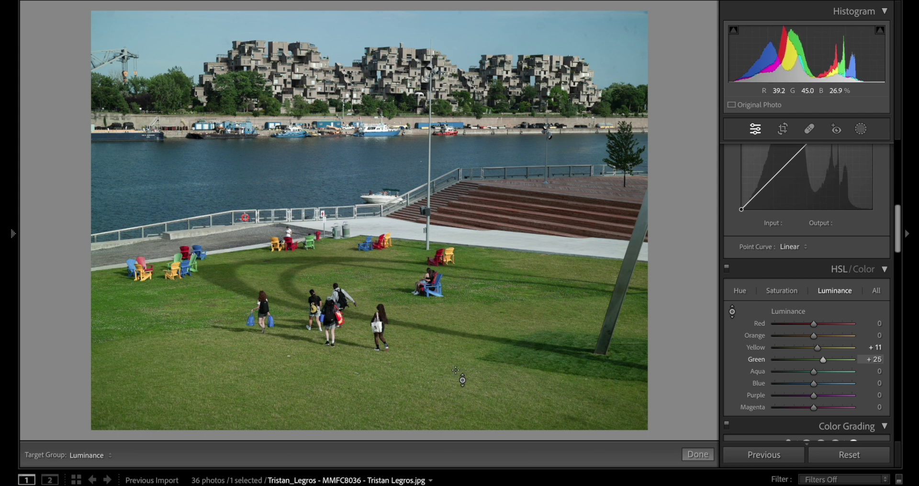
Step: Shift the grass hue to Yellow −12 and Green −3, and compare the edited photo with its before version
click(740, 291)
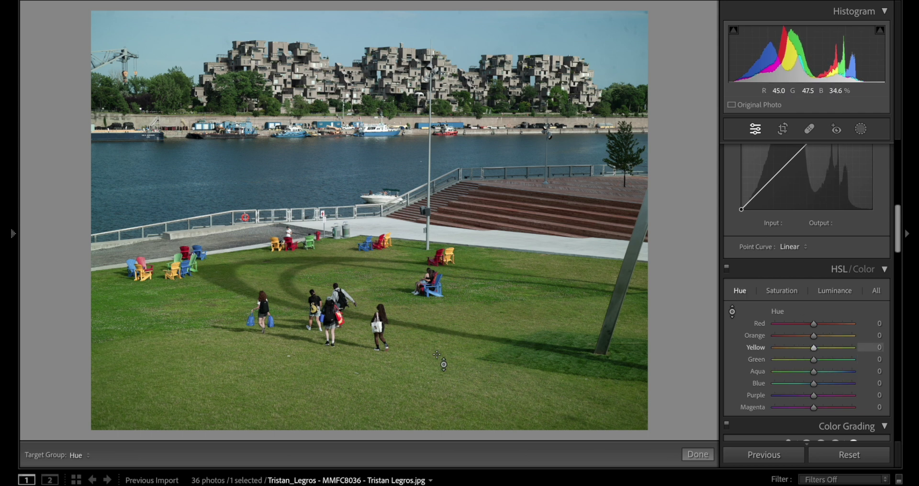
drag(443, 364, 443, 368)
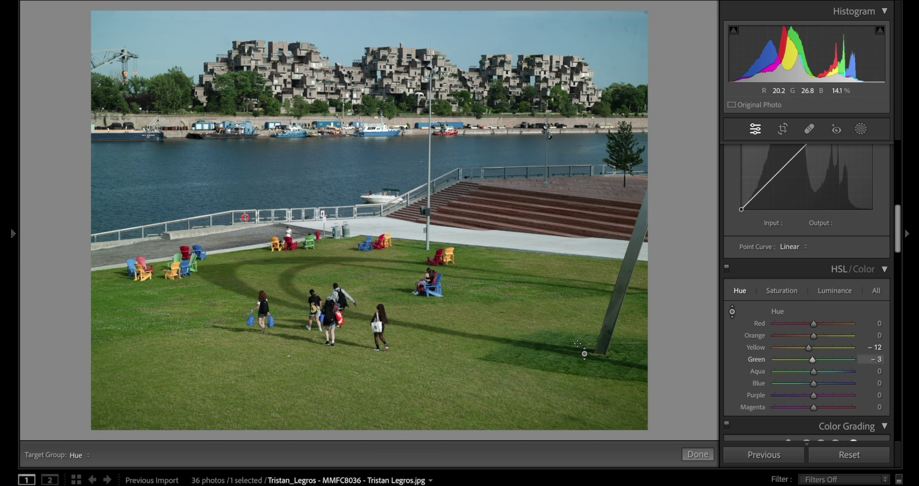
key(backslash)
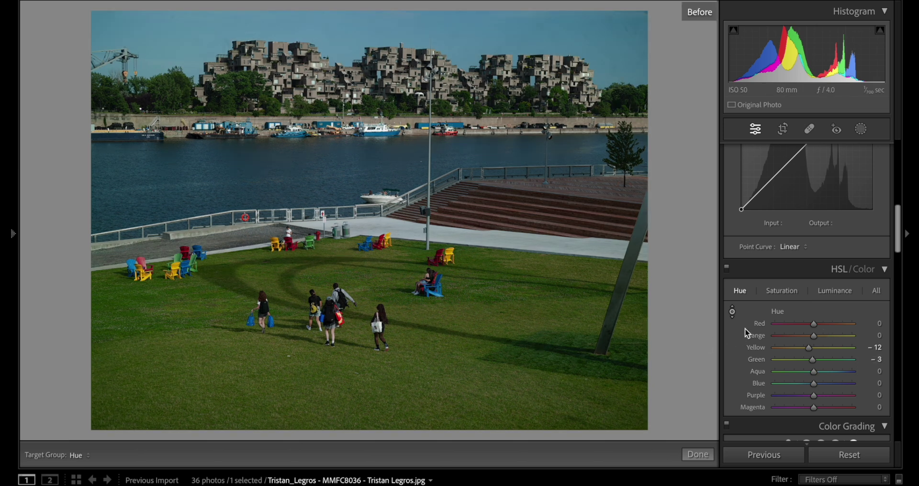
key(backslash)
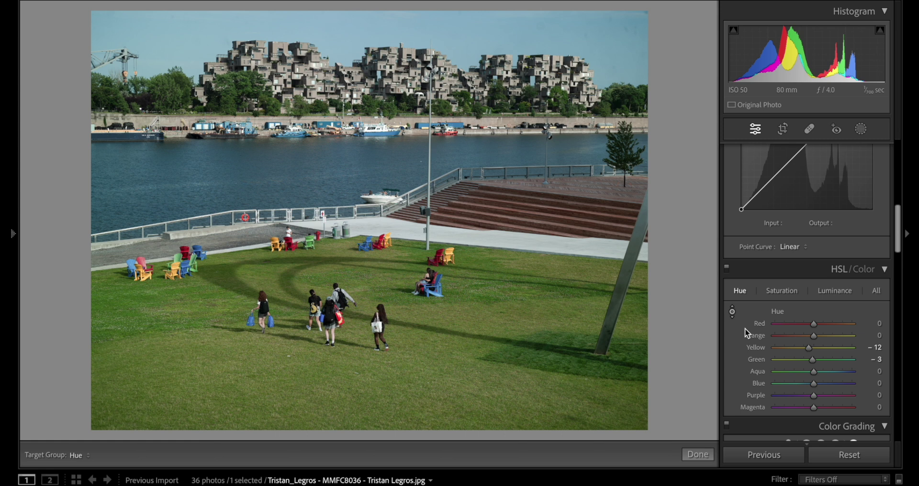
key(backslash)
key(backslash)
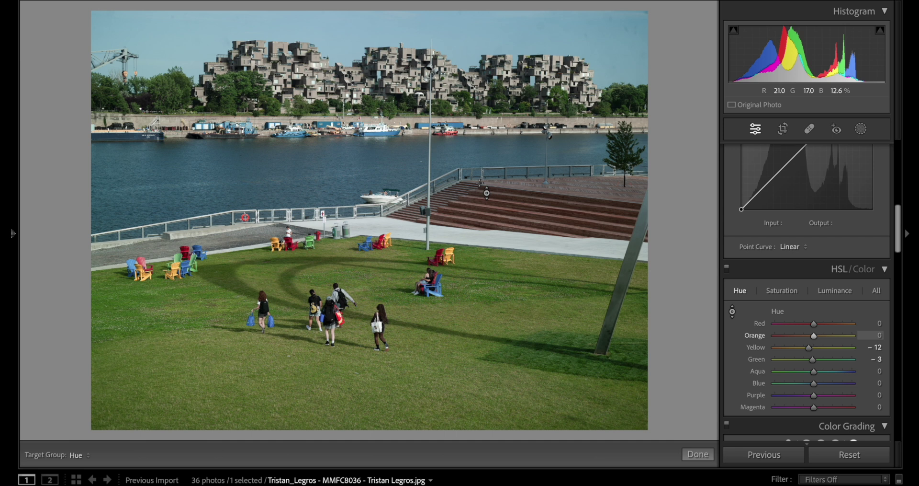
Step: Finish the targeted adjustment, open the next photo of the house with bins for developing, and check its file information
key(Escape)
key(Right)
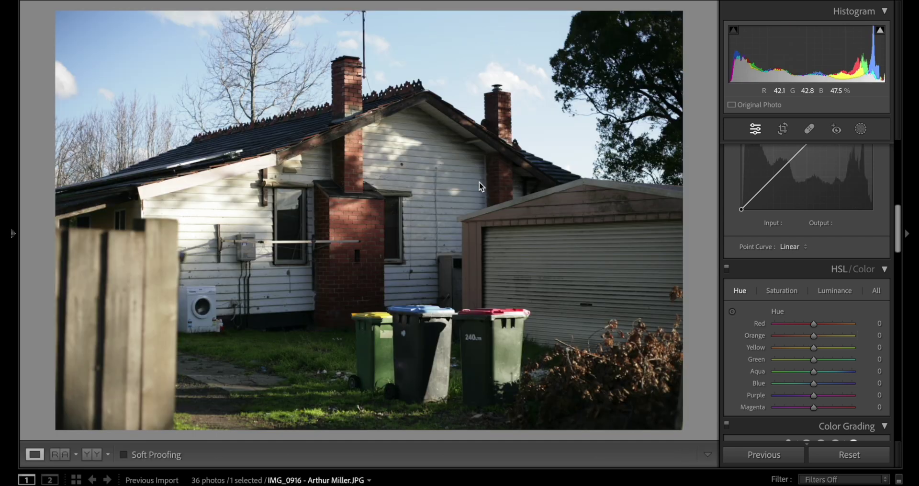
key(g)
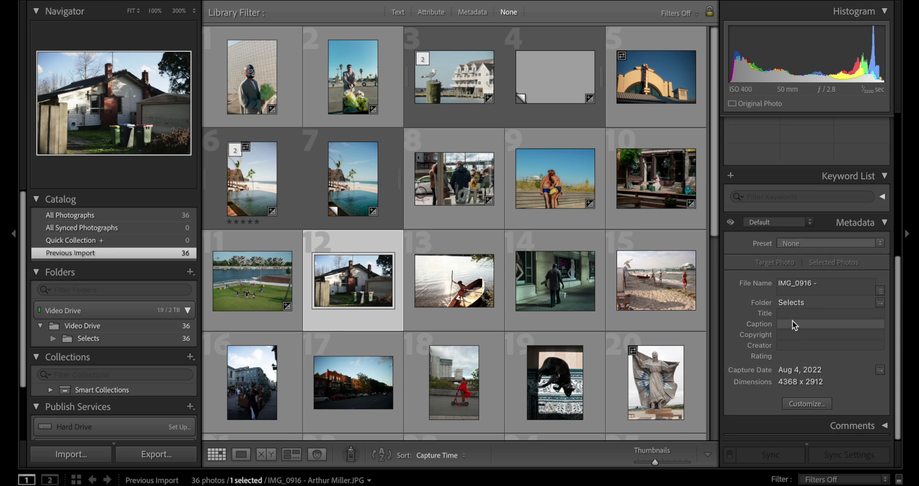
key(d)
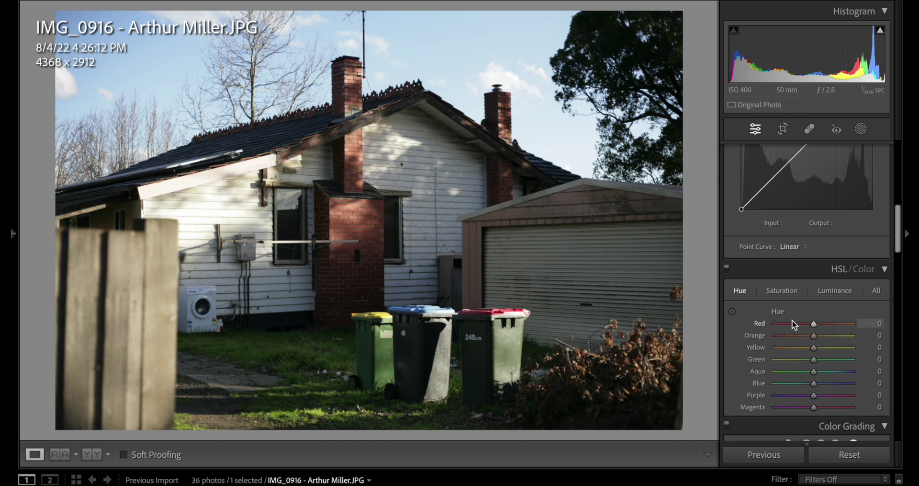
key(i)
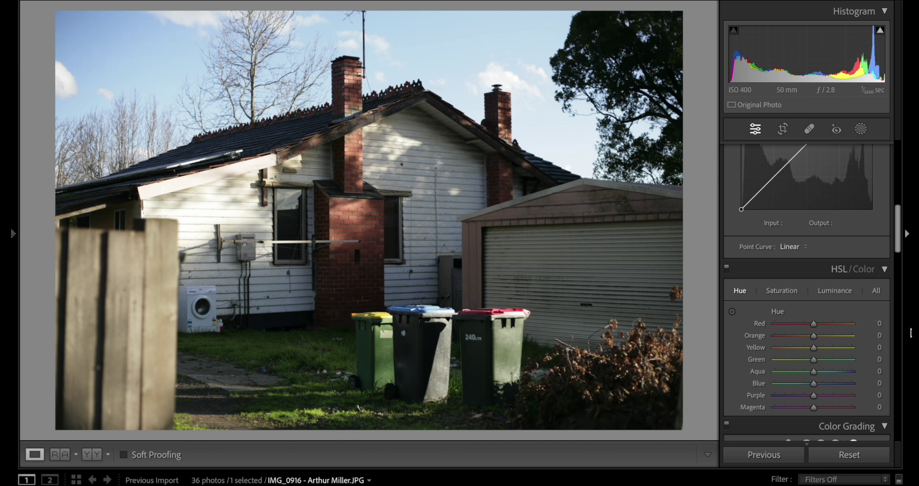
Step: Lower the house photo's Exposure to −0.45, and try Auto white balance before restoring As Shot
scroll(843, 288, up, 10)
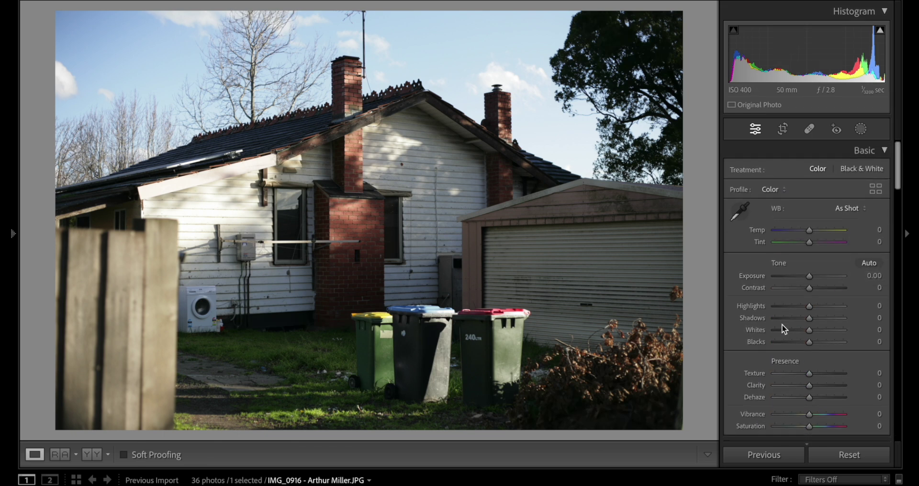
drag(808, 279, 808, 281)
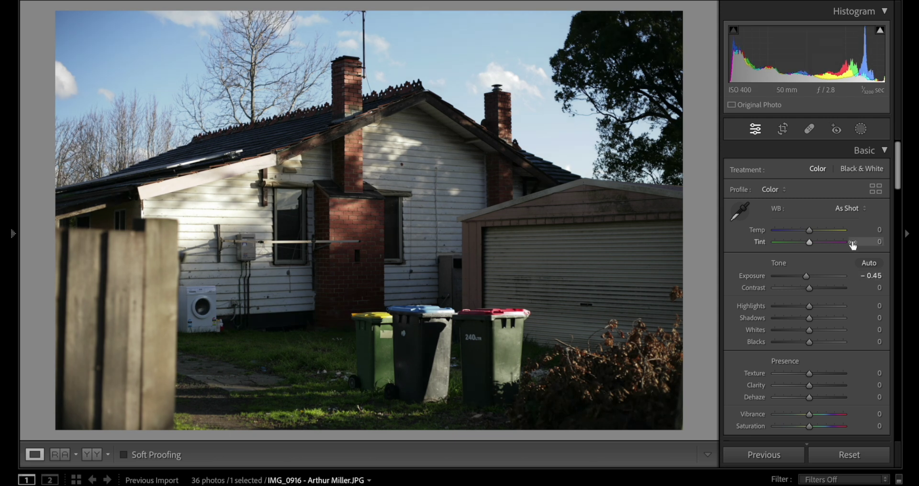
click(855, 211)
click(856, 214)
click(855, 211)
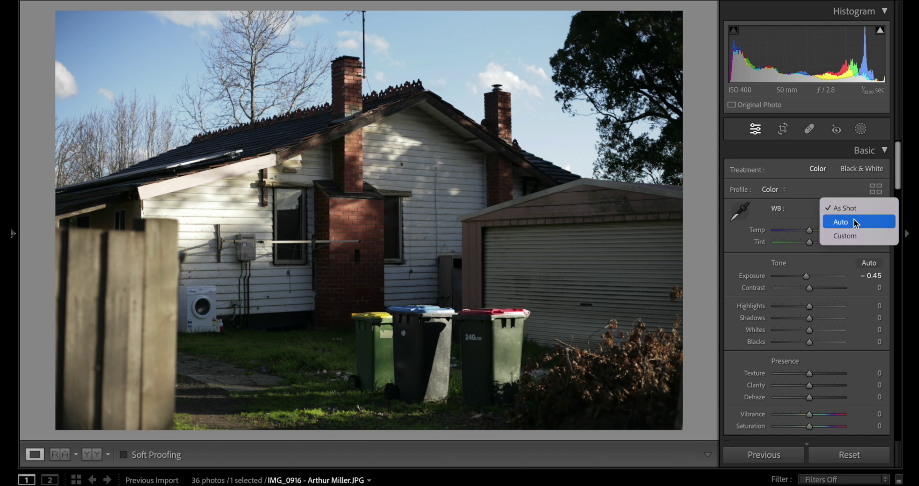
click(856, 222)
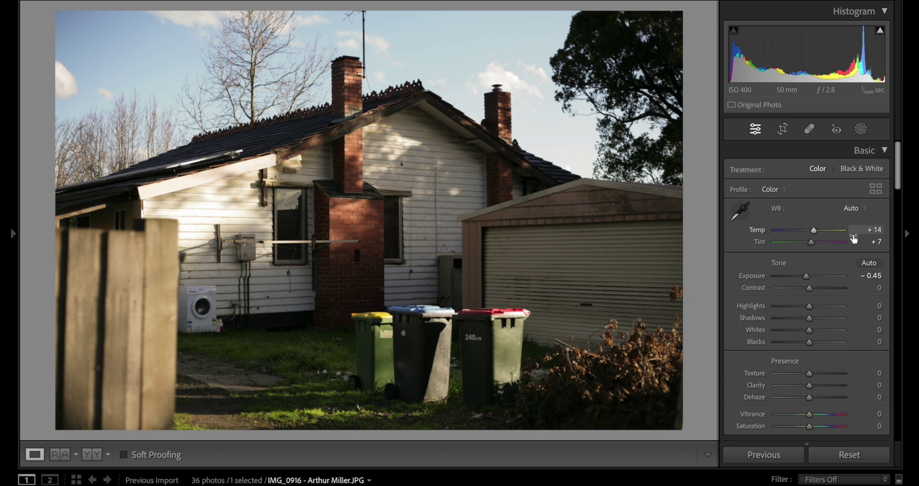
click(851, 209)
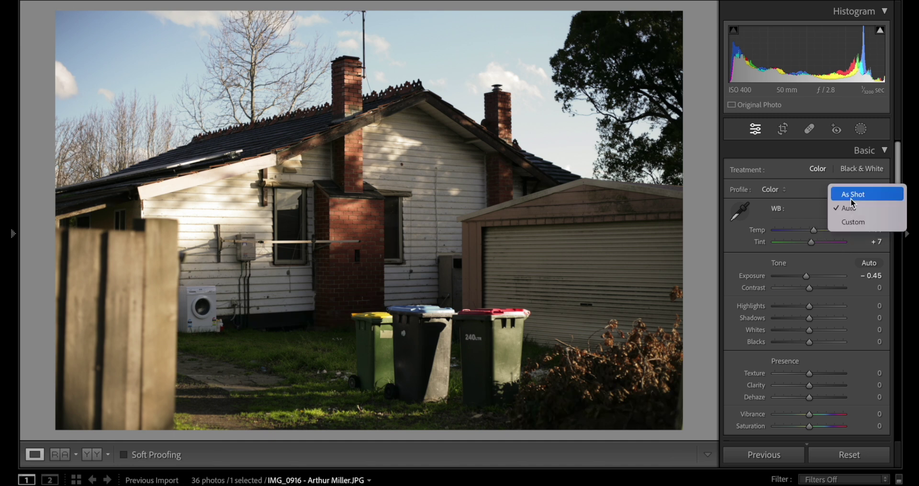
click(852, 195)
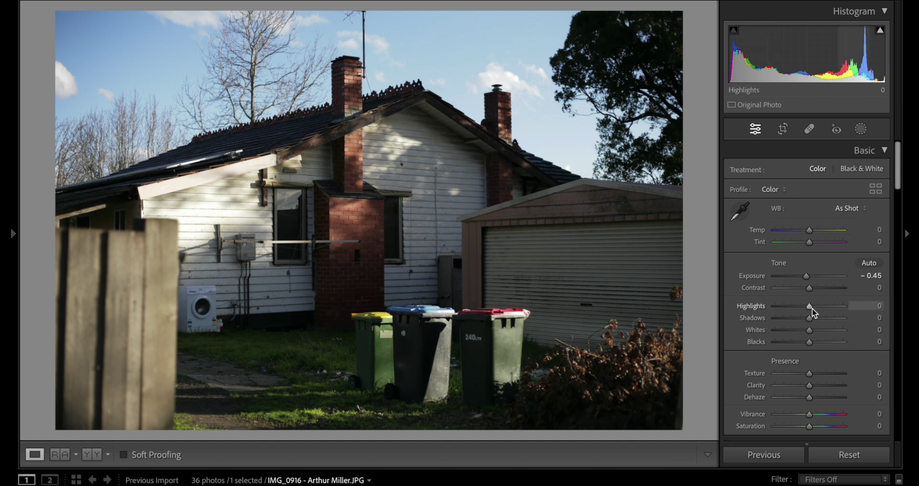
Step: Reduce the house photo's Highlights to −21 and set its Exposure to −0.05, keeping the As Shot white balance
drag(809, 306, 803, 306)
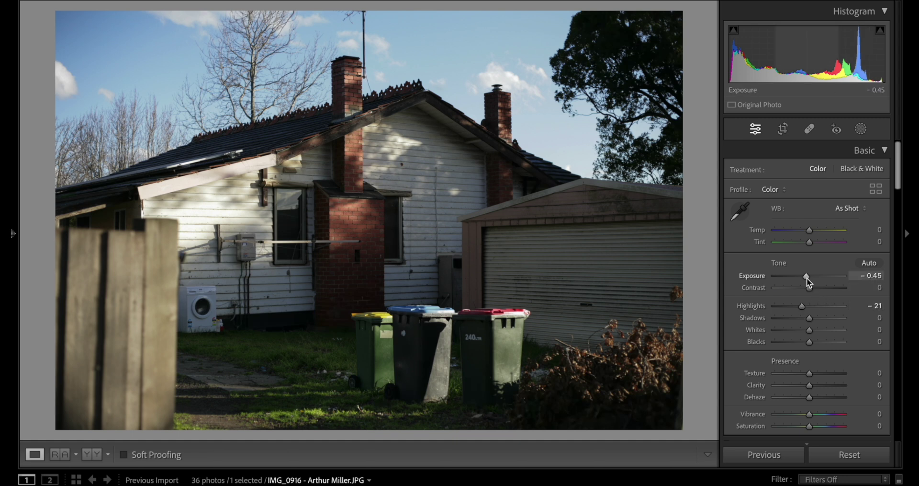
drag(806, 277, 809, 279)
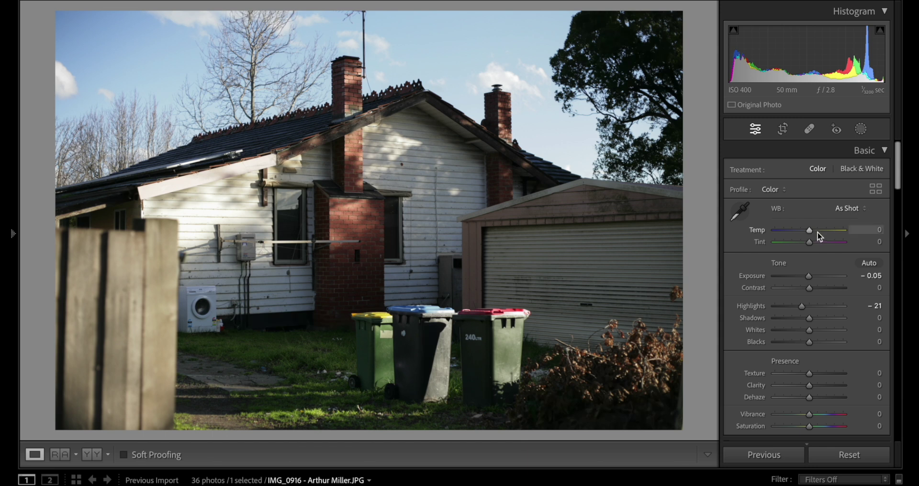
drag(812, 242, 811, 243)
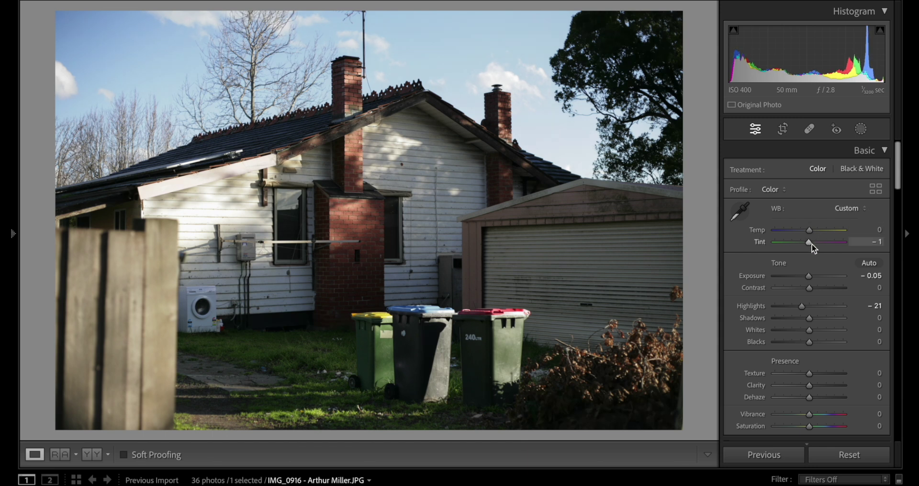
key(ctrl+z)
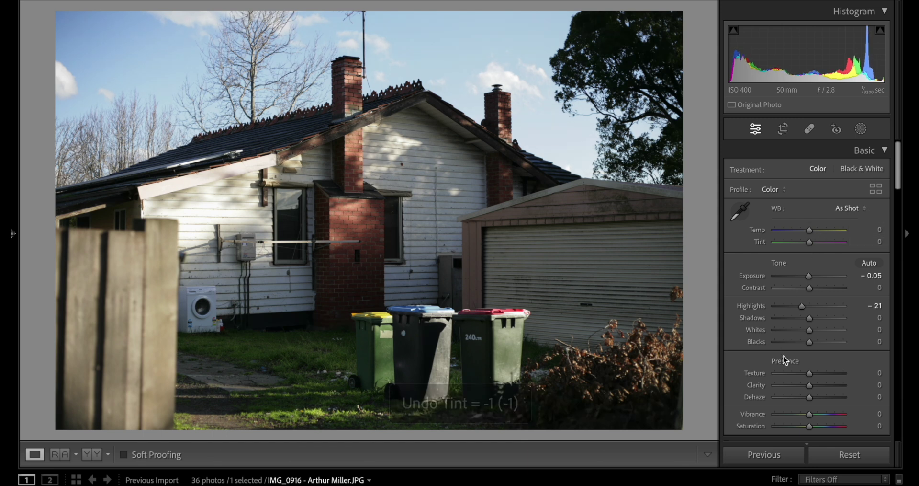
Step: Apply the OMTC Simga Quattro H user profile to the house photo and set its Amount to 86
scroll(783, 354, down, 3)
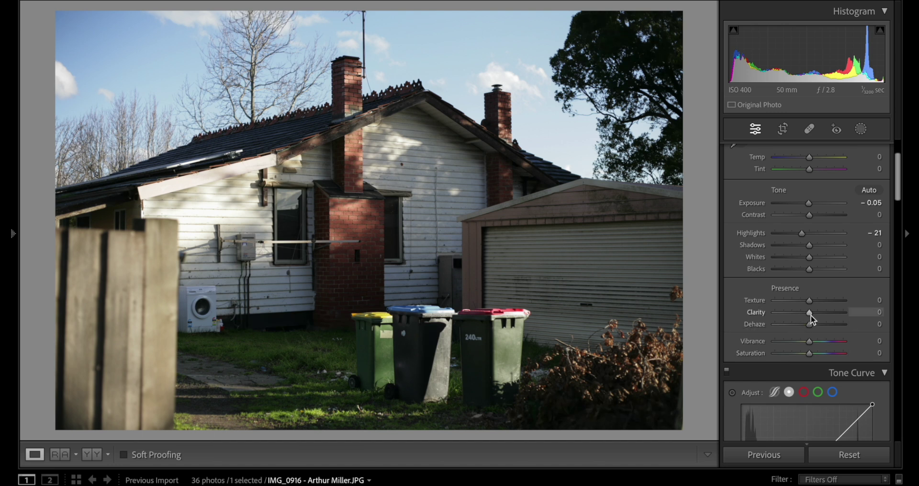
scroll(835, 232, up, 5)
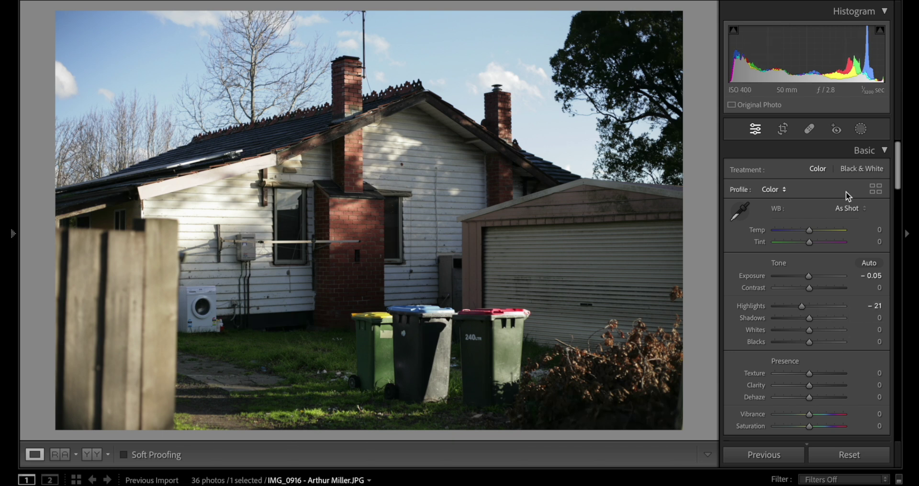
click(877, 190)
click(774, 346)
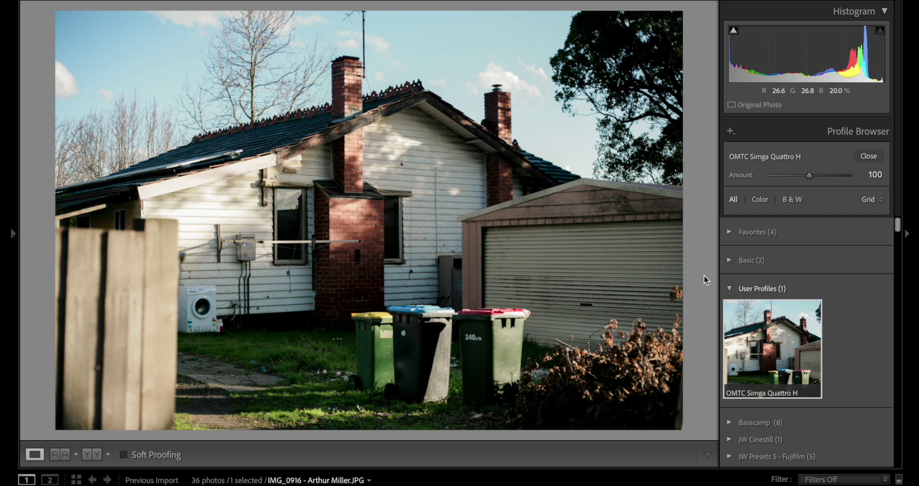
click(870, 156)
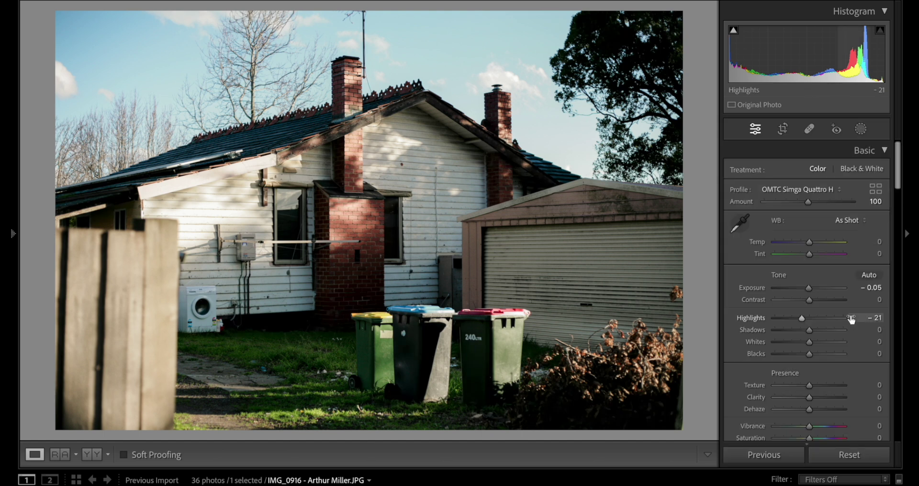
drag(808, 201, 801, 202)
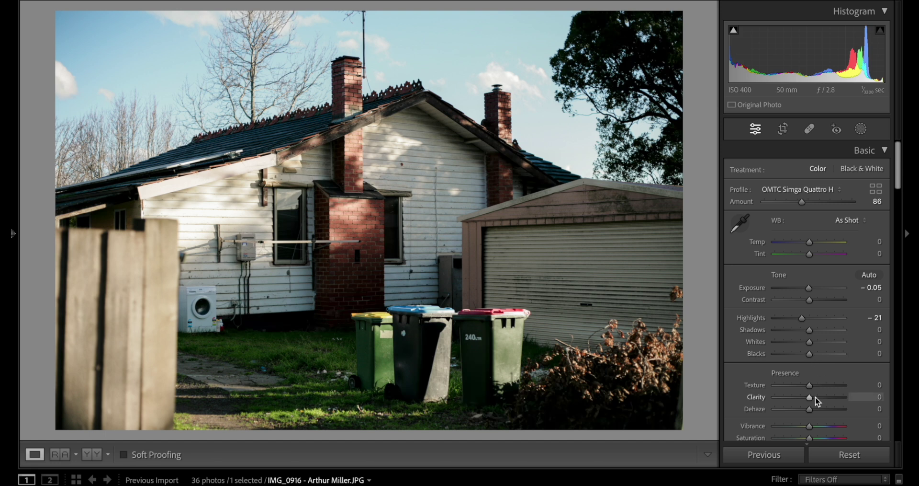
Step: Set Clarity to −13 and examine the roofline, chimney and bare tree branches up close
drag(811, 396, 800, 396)
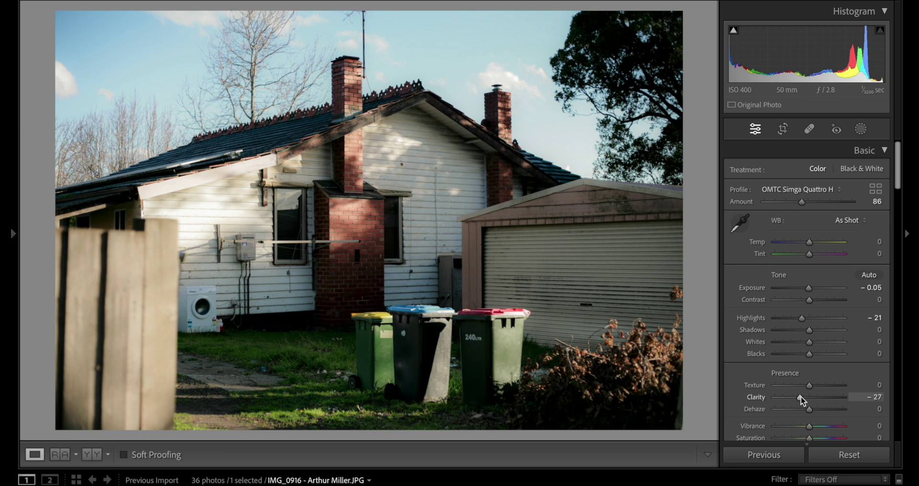
drag(802, 398, 807, 395)
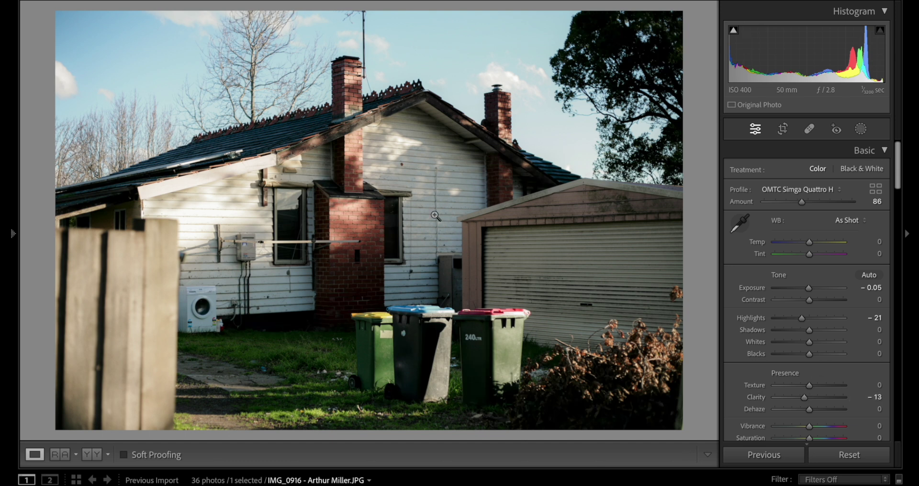
click(255, 53)
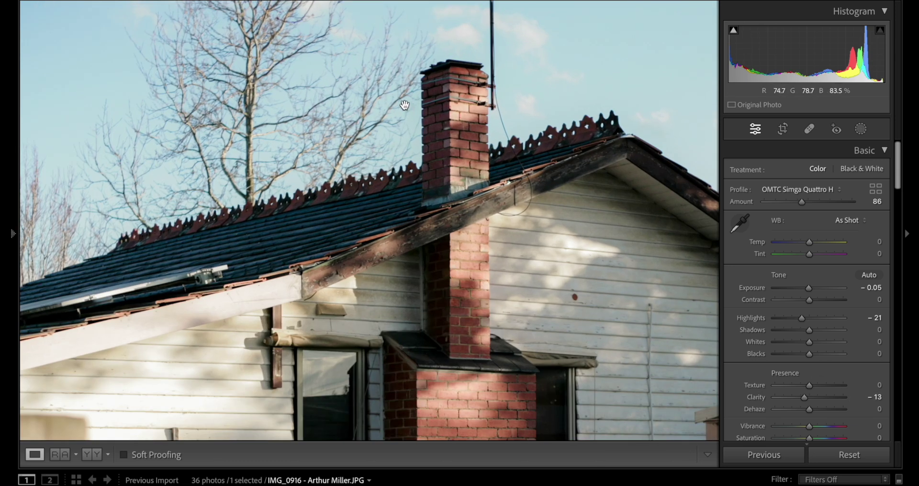
drag(117, 105, 267, 31)
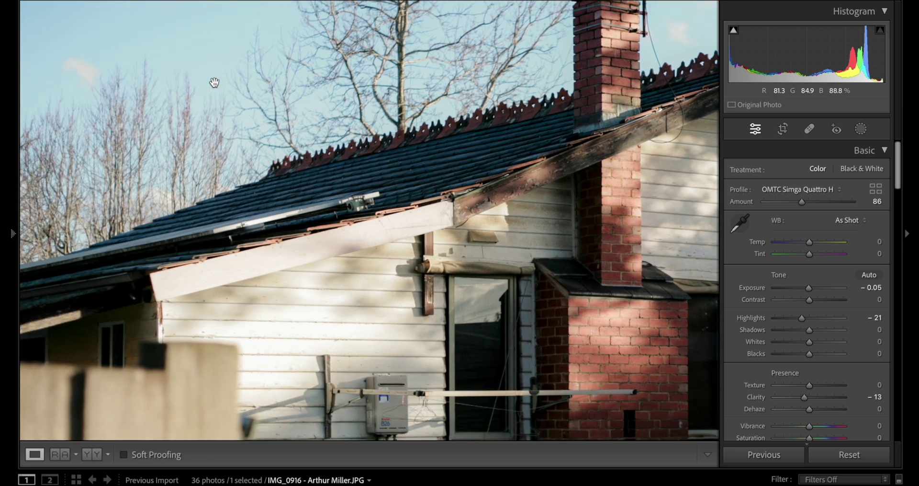
drag(276, 46, 205, 215)
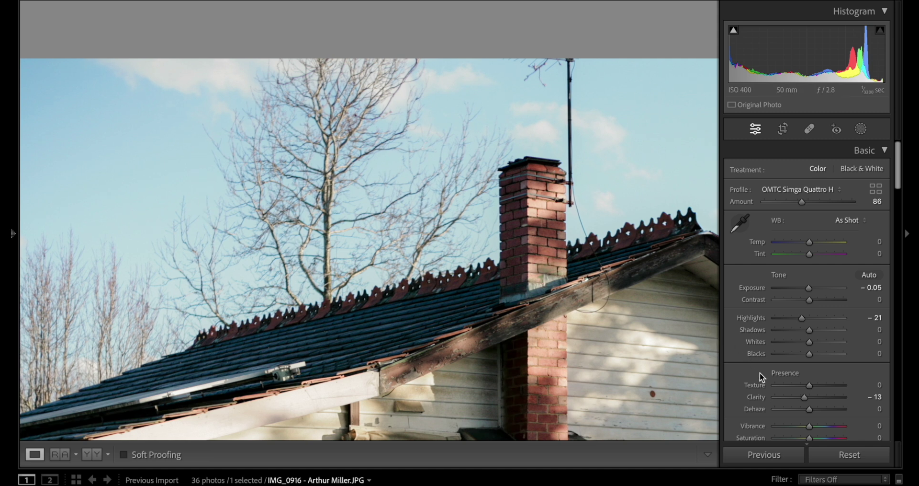
scroll(760, 375, down, 1)
scroll(760, 379, down, 8)
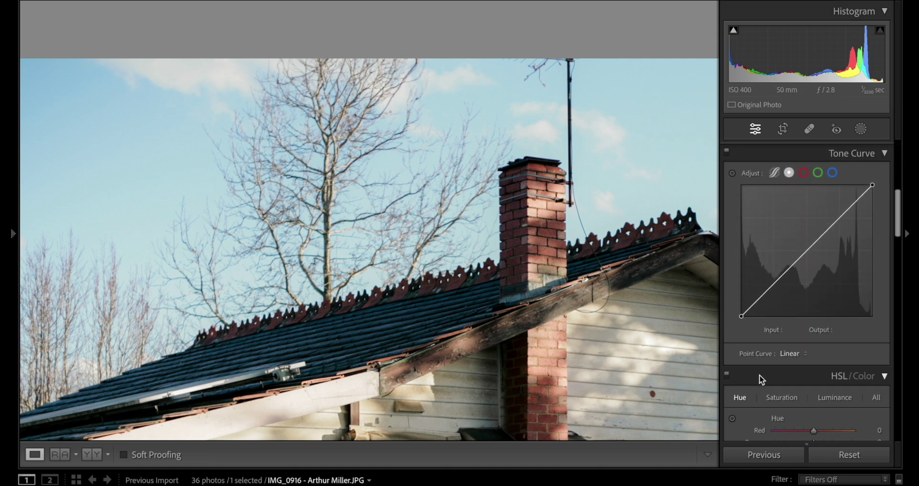
Step: In the manual Lens Corrections, set the purple Defringe Amount to 3 and the Purple Hue range to 14/45
scroll(760, 374, down, 8)
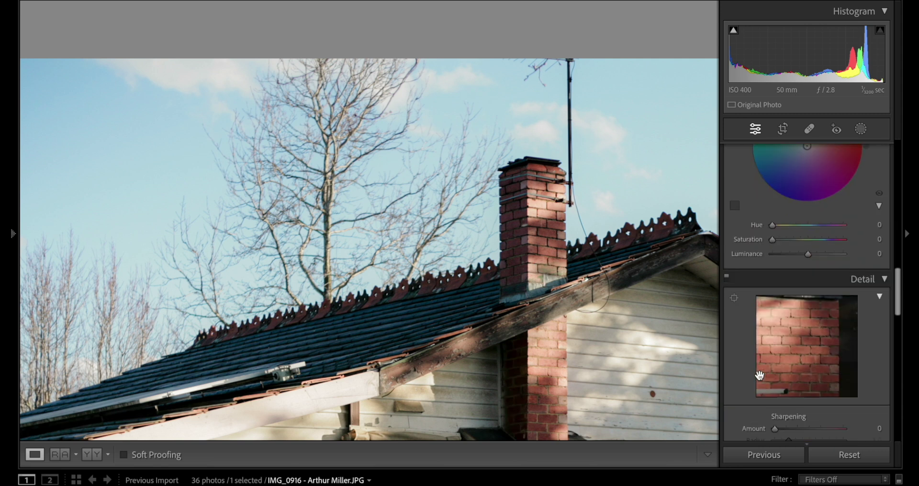
scroll(759, 375, up, 5)
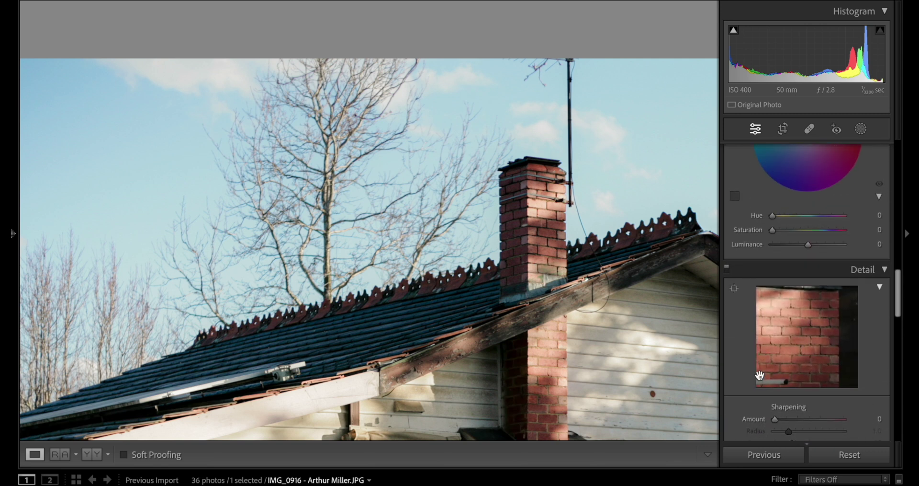
scroll(760, 374, down, 8)
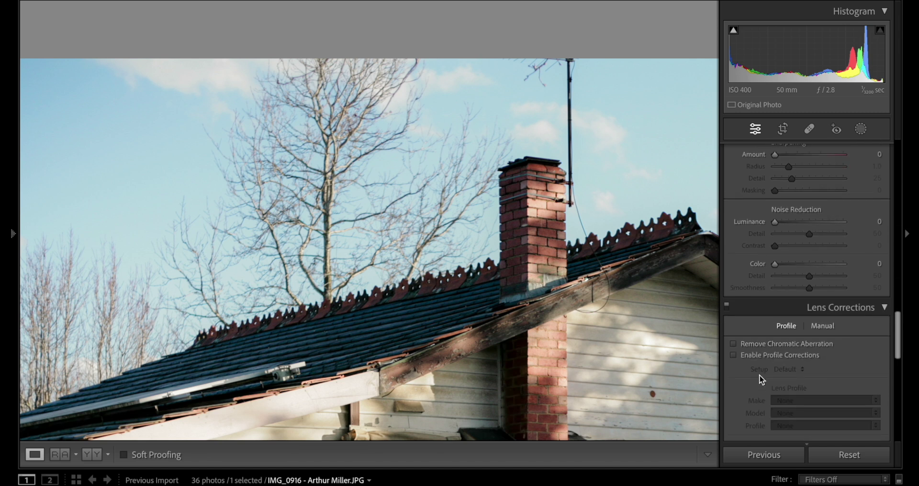
scroll(762, 380, down, 1)
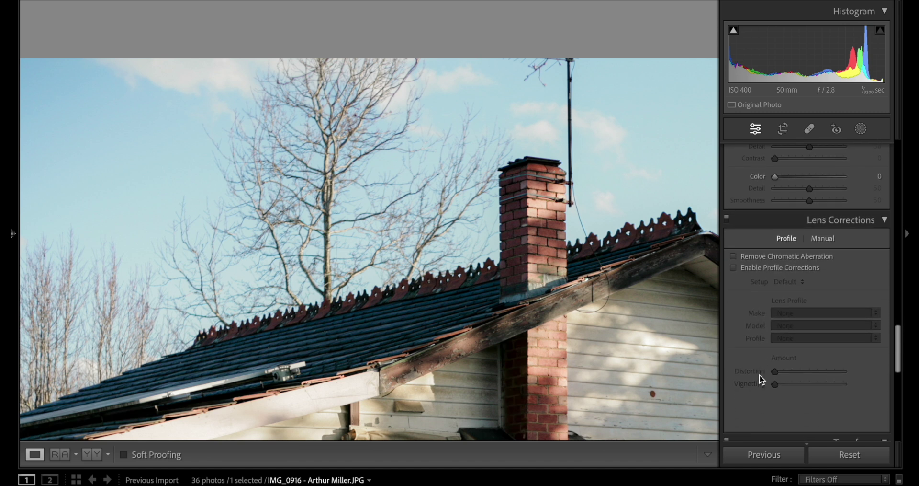
click(822, 240)
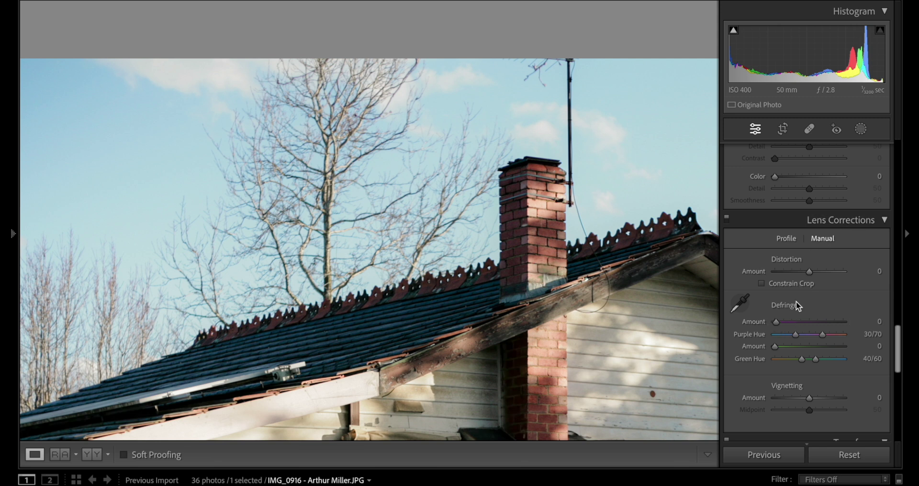
drag(780, 325, 798, 326)
drag(881, 330, 786, 338)
mouse_move(797, 334)
mouse_down()
mouse_move(782, 340)
mouse_move(817, 339)
mouse_move(807, 343)
mouse_up()
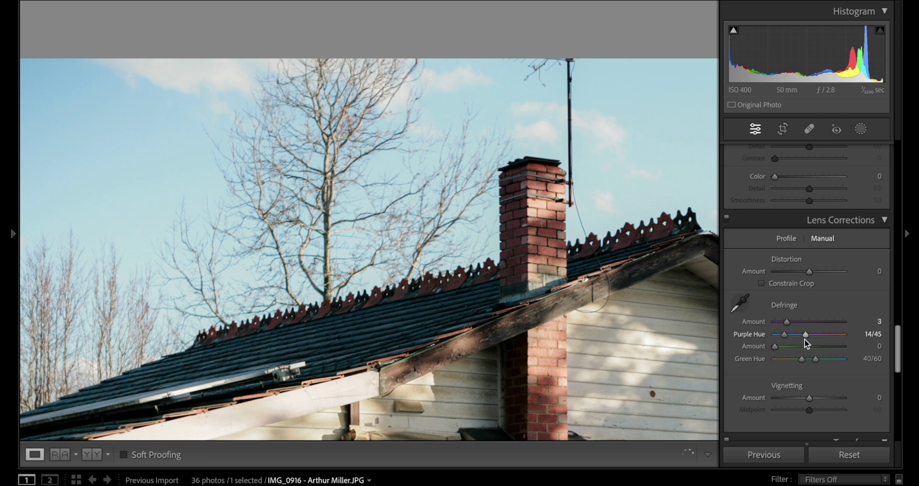
Step: Compare the roofline with Lens Corrections off and on, and set the green Defringe Amount to 1
click(727, 220)
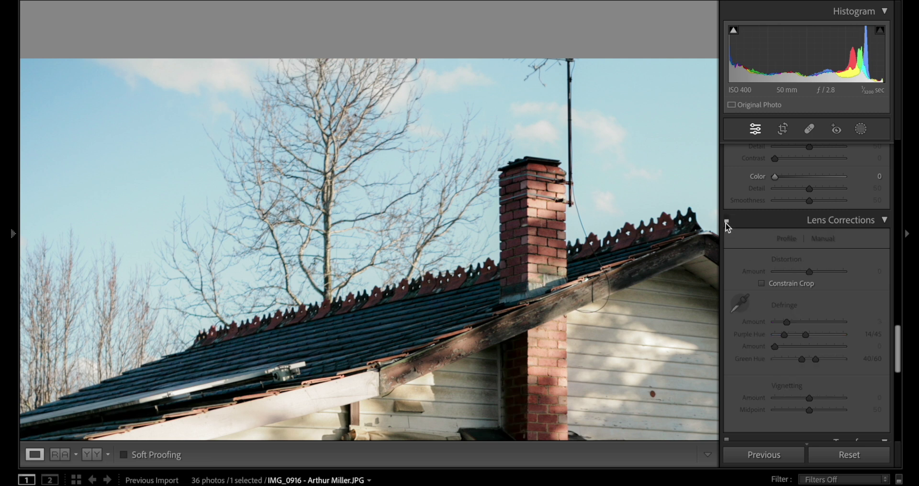
click(726, 220)
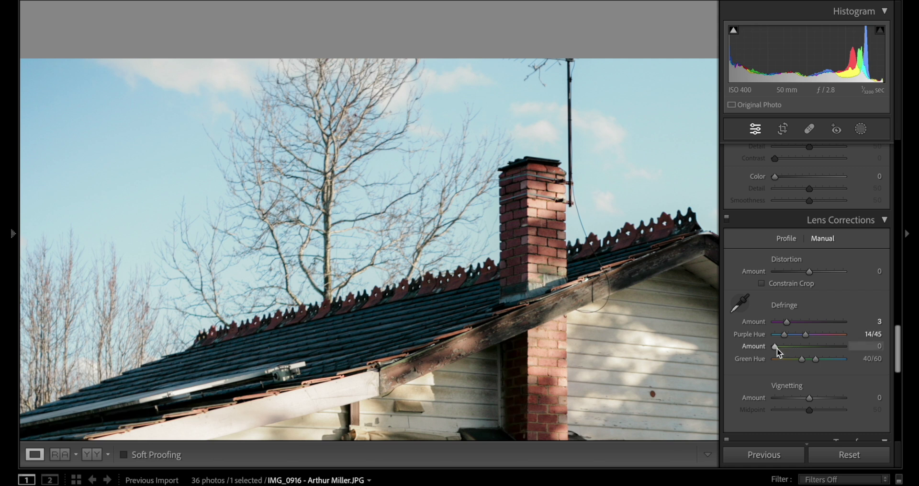
drag(777, 347, 780, 347)
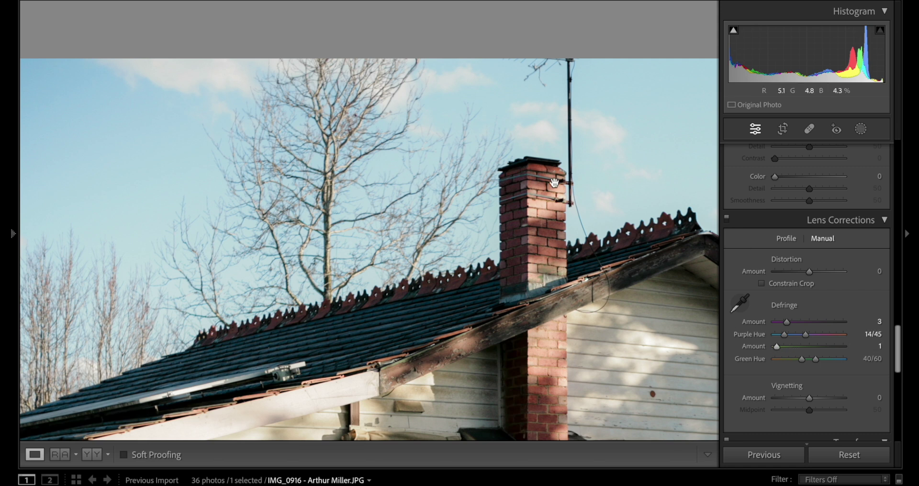
click(464, 214)
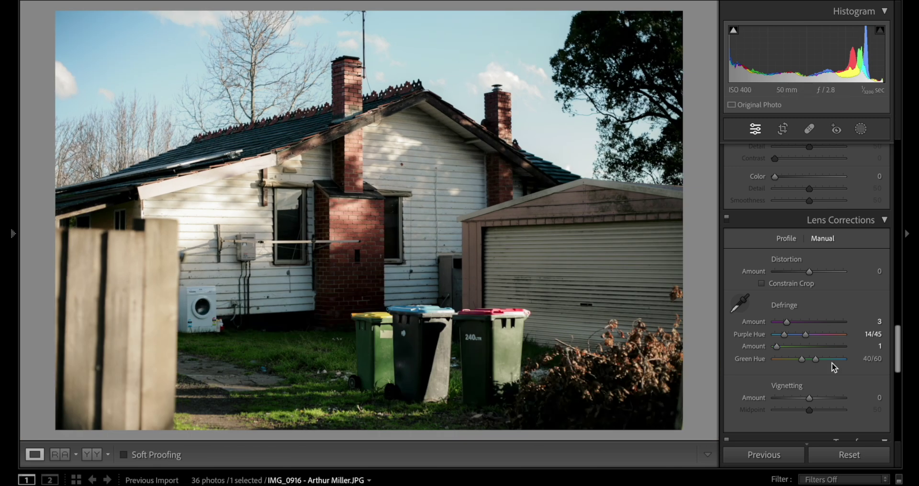
Step: Try Texture at +11 and at +34 on the house photo, resetting it after each attempt
scroll(821, 292, down, 5)
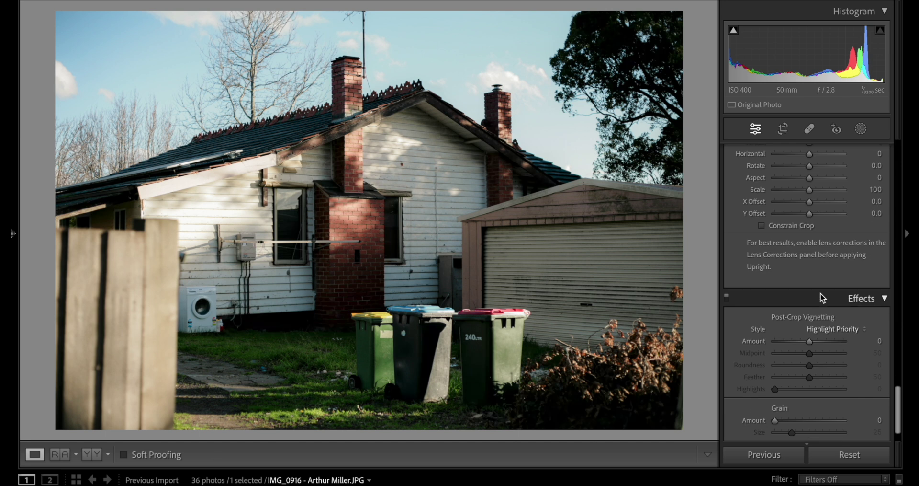
scroll(821, 293, up, 10)
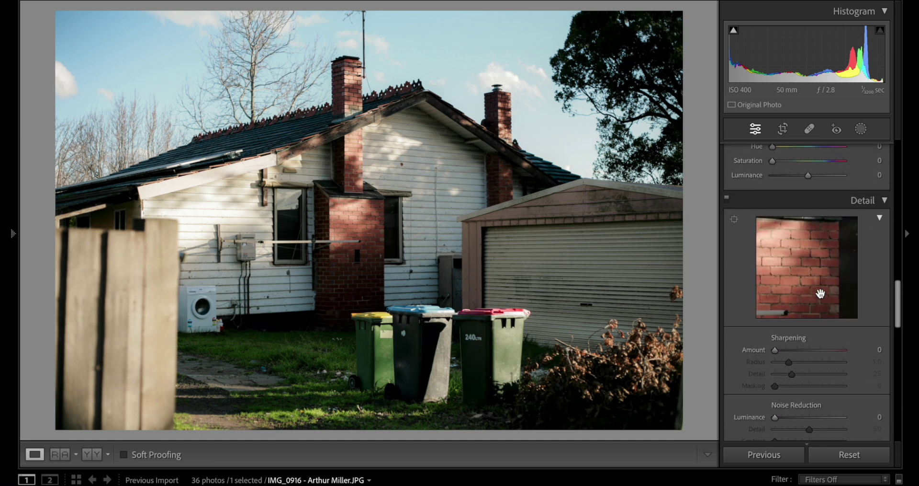
scroll(820, 293, up, 5)
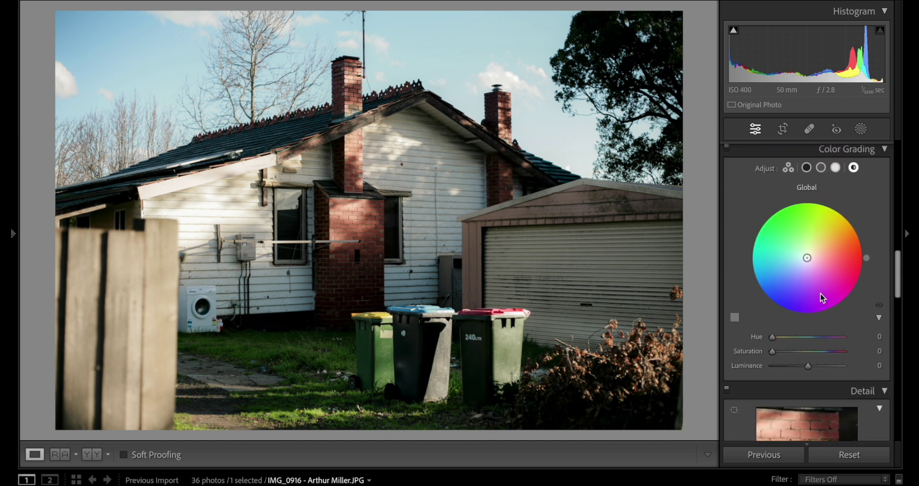
scroll(820, 297, up, 10)
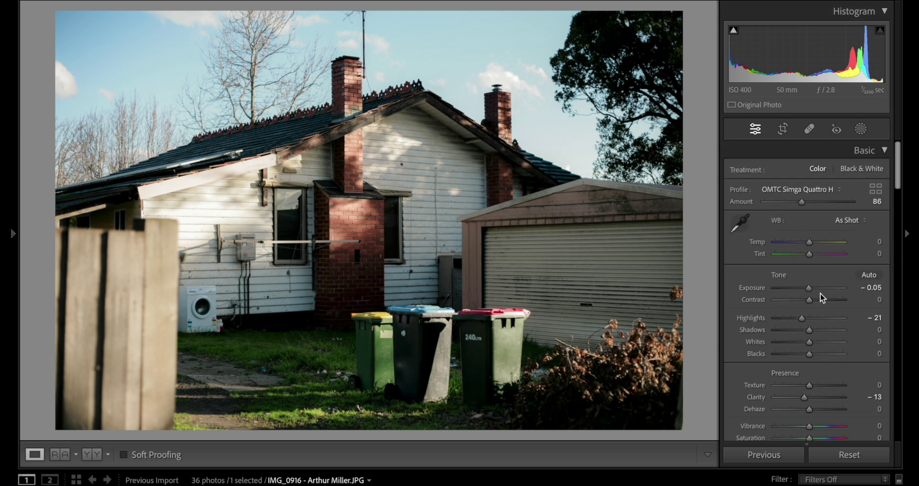
scroll(821, 294, down, 3)
drag(811, 295, 815, 295)
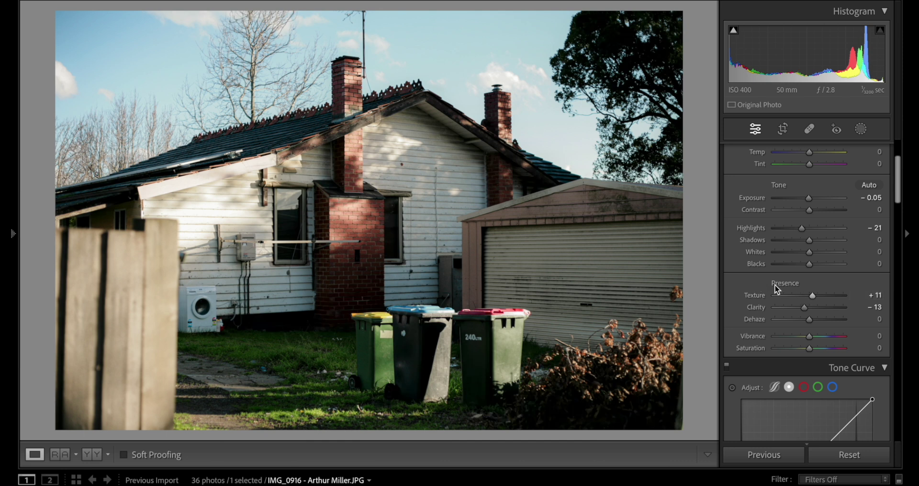
double_click(813, 295)
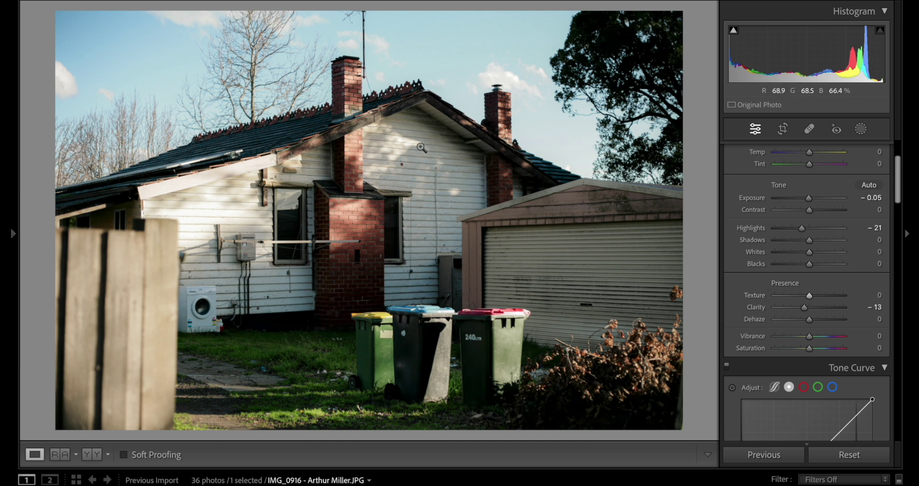
click(422, 161)
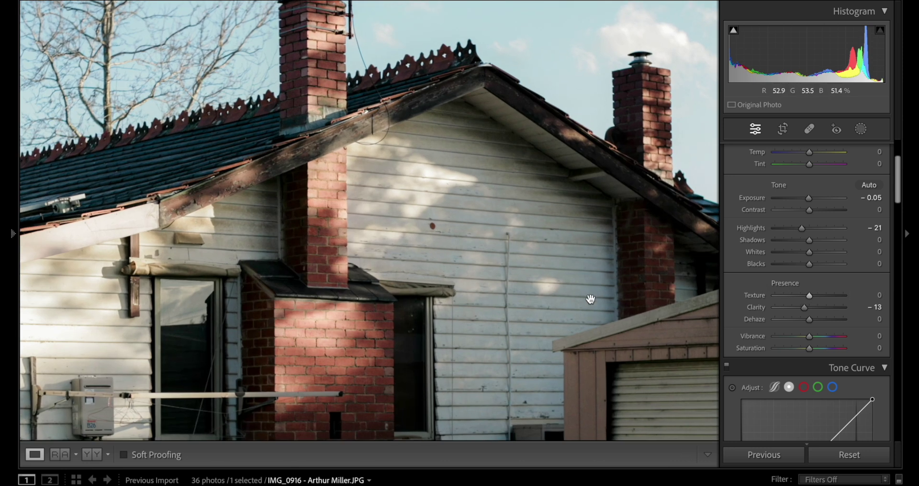
drag(810, 295, 823, 296)
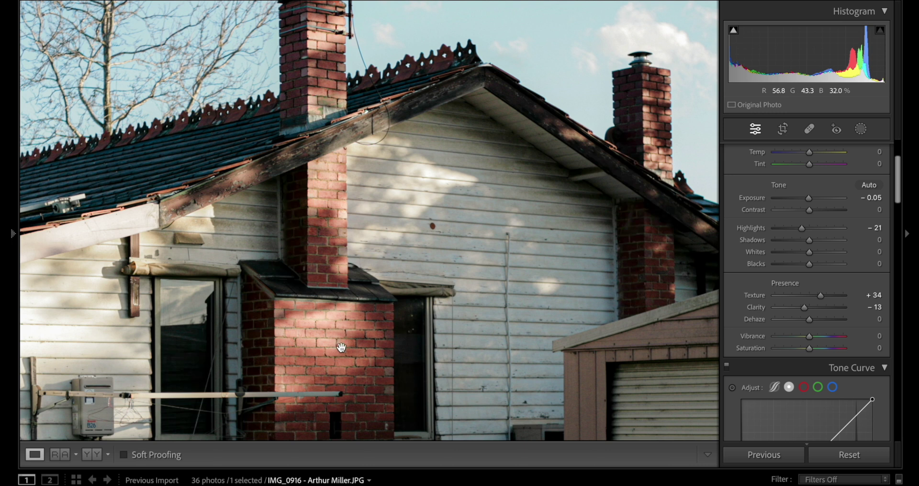
double_click(822, 295)
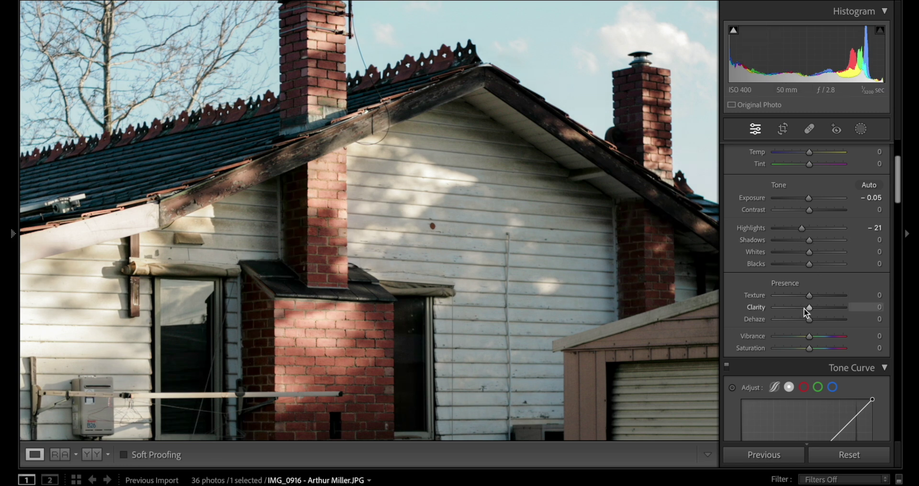
Step: Set the house photo's Clarity to −27, Texture to +32 and Dehaze to +5
double_click(803, 308)
drag(810, 307, 800, 309)
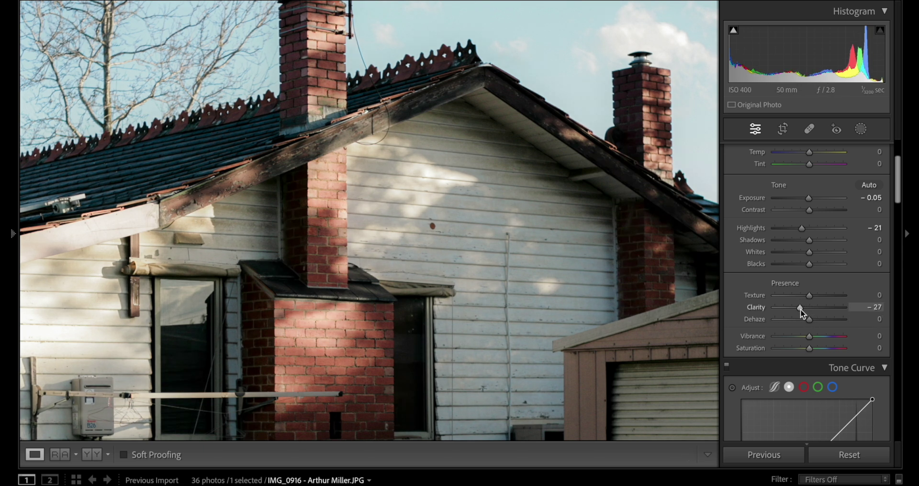
drag(812, 298, 823, 297)
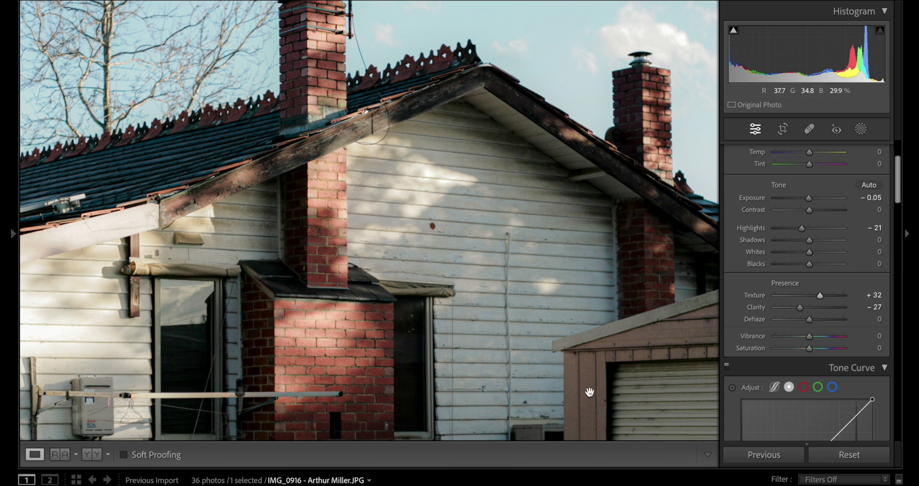
drag(812, 323, 812, 323)
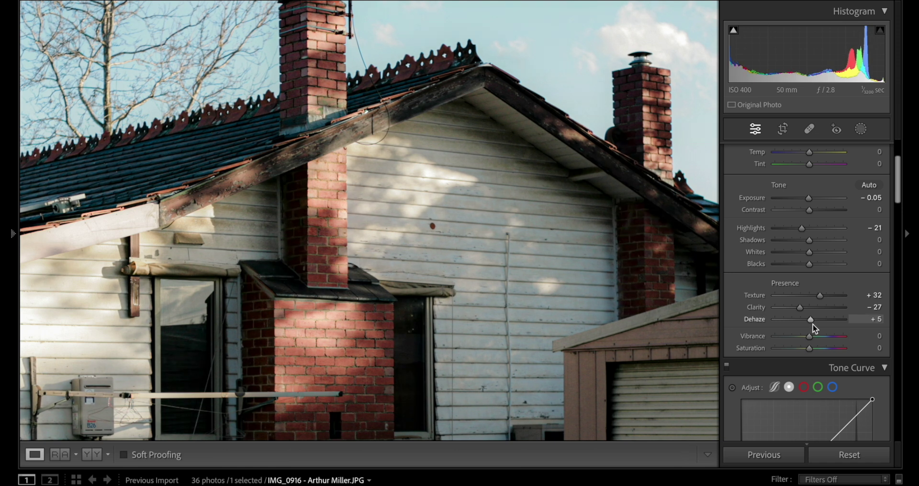
click(535, 319)
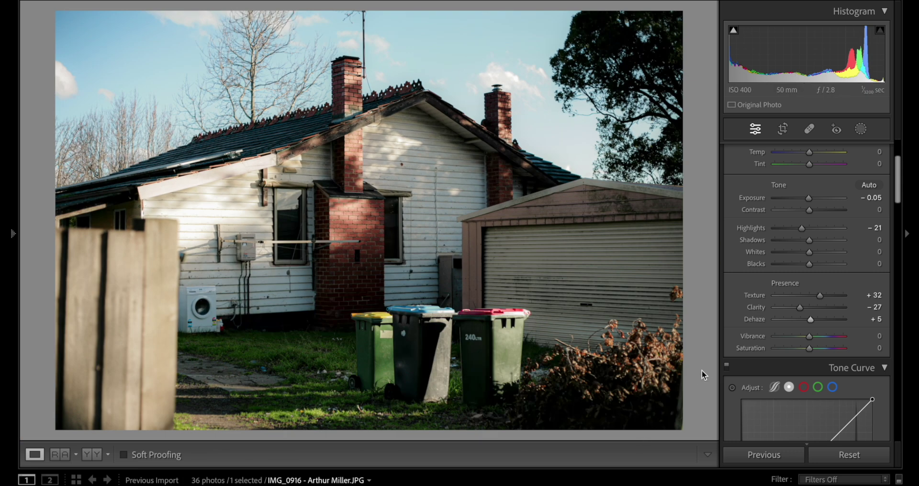
Step: Compare the edited house photo with its original version before the edits
key(backslash)
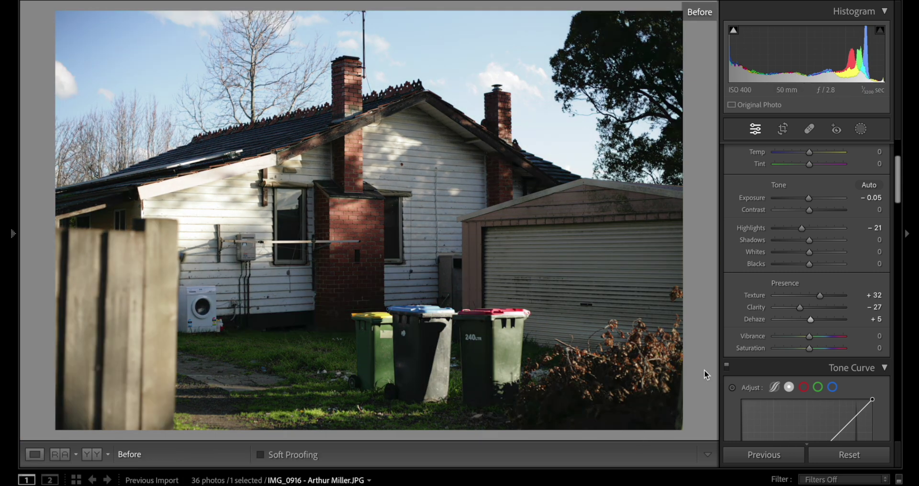
key(backslash)
key(backslash)
key(backslash)
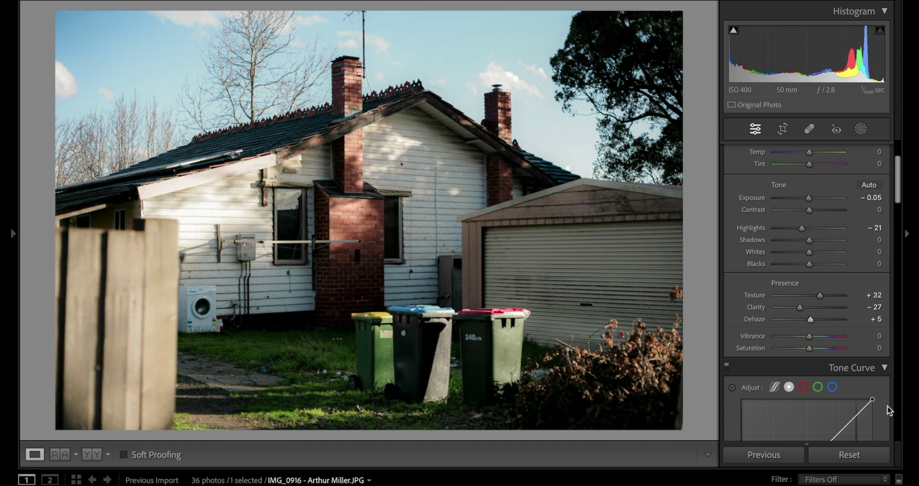
Step: Export the edited house photo and go to the next photo, the child in the wooden boat
key(super+shift+e)
key(Return)
key(Right)
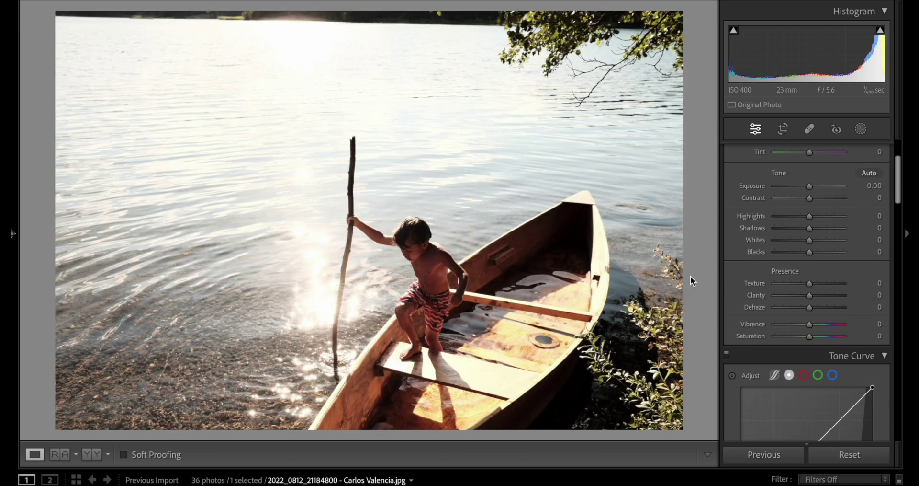
Step: Overlay the boat photo's camera and exposure information, check its metadata in the Library, and return to Develop
key(i)
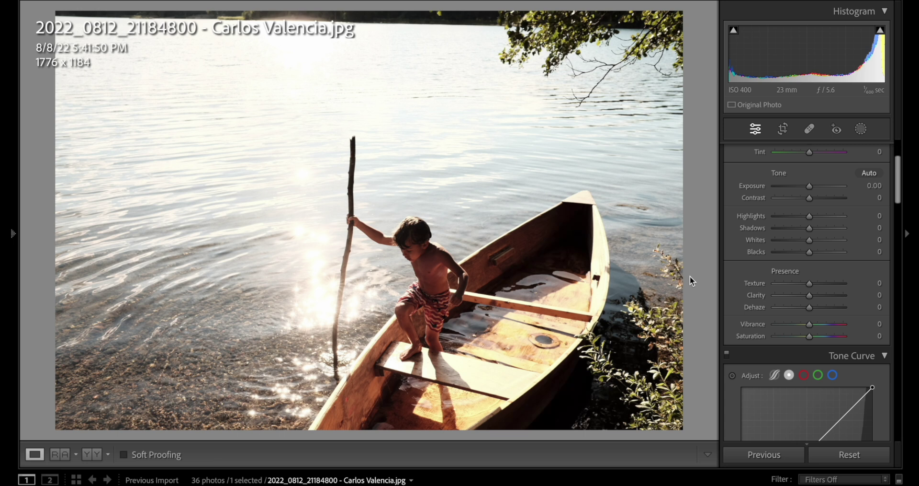
key(i)
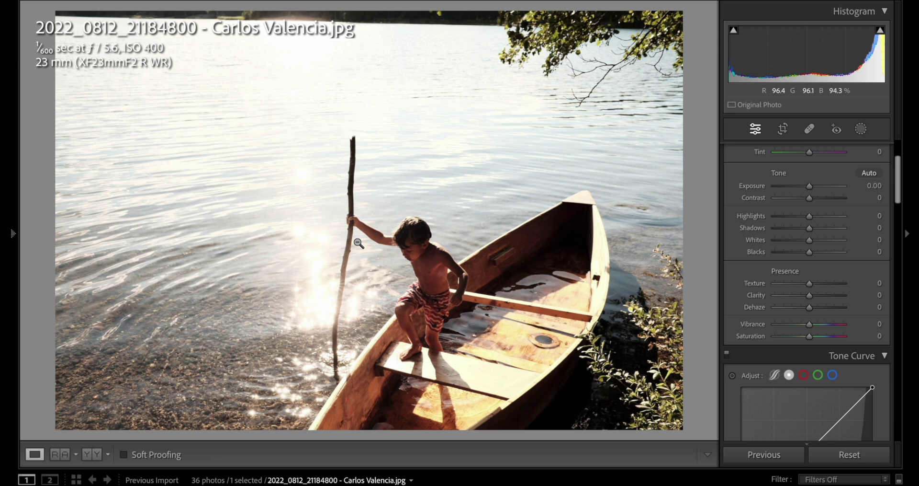
key(g)
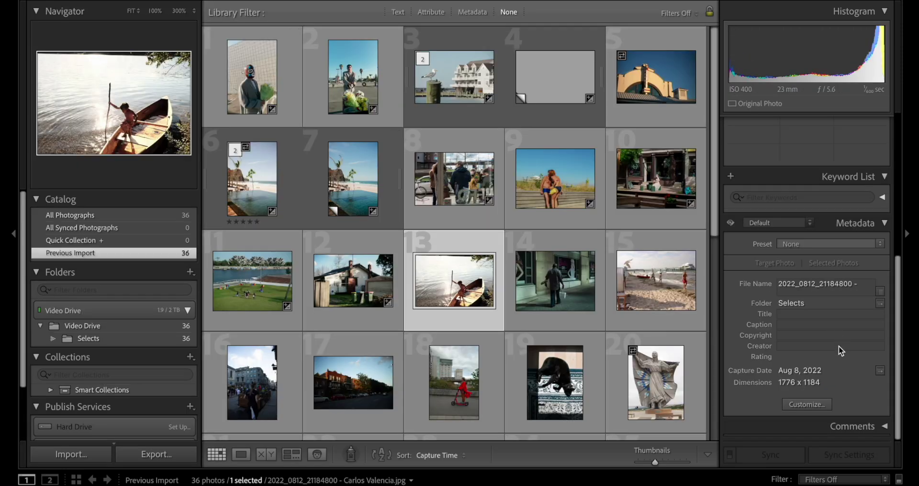
scroll(844, 312, up, 1)
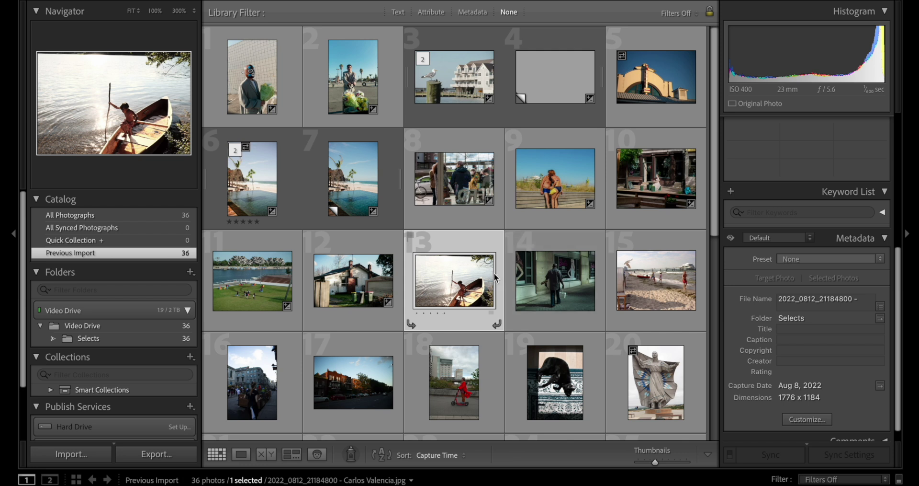
double_click(451, 282)
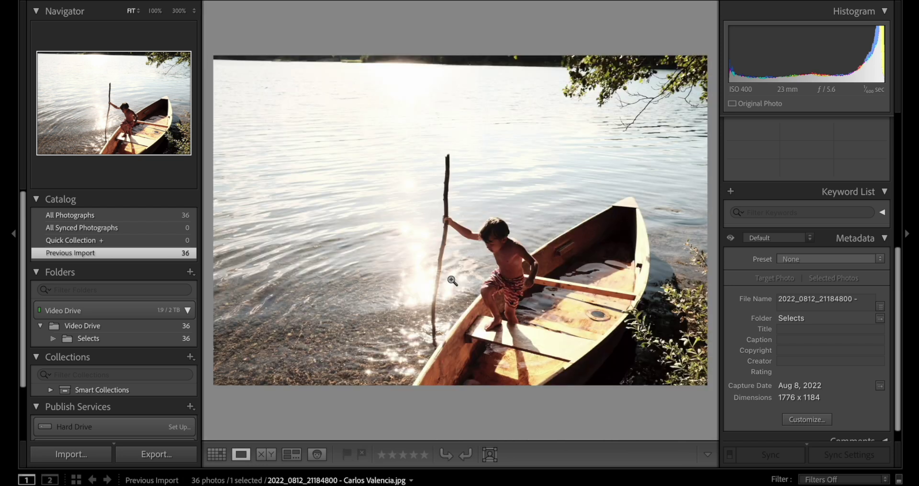
key(d)
Step: Set the boat photo's white balance to Auto and apply the OMTC Simga Quattro H profile
scroll(832, 165, up, 3)
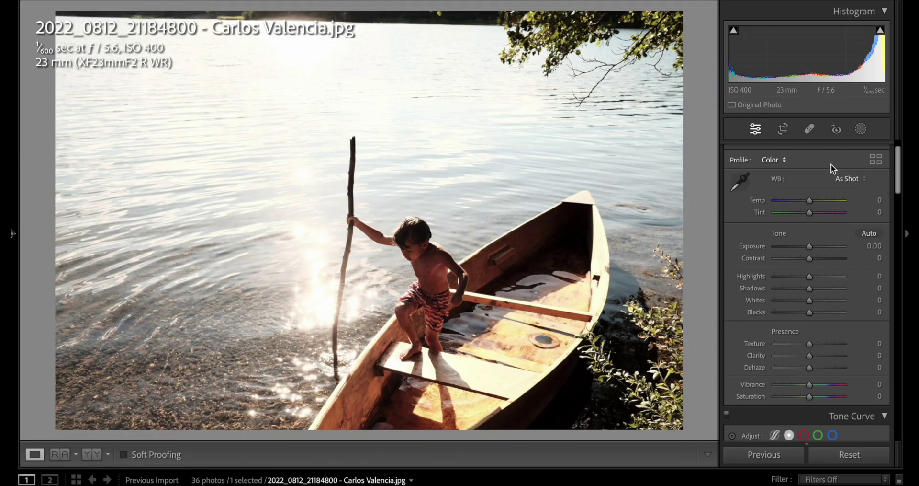
click(855, 181)
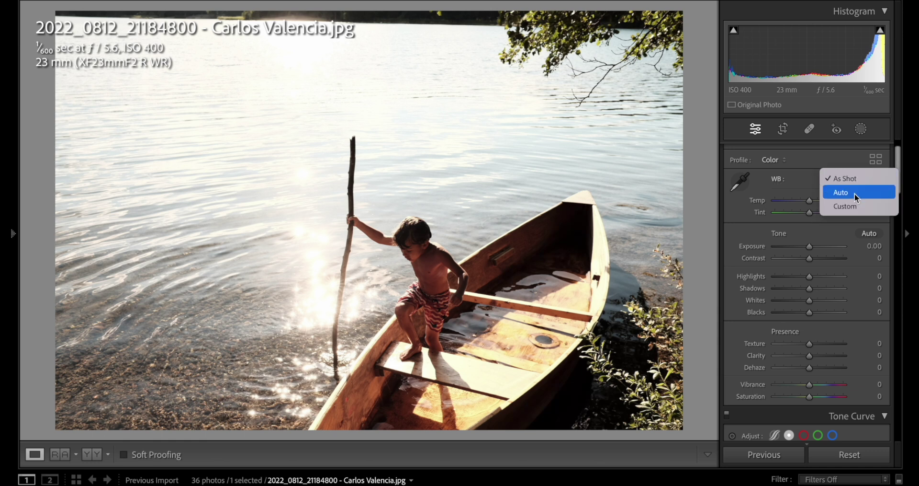
click(855, 193)
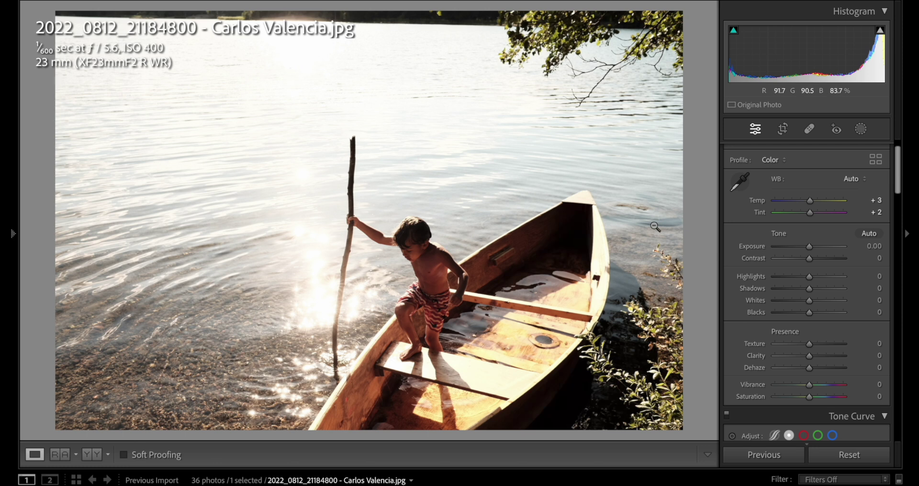
click(879, 163)
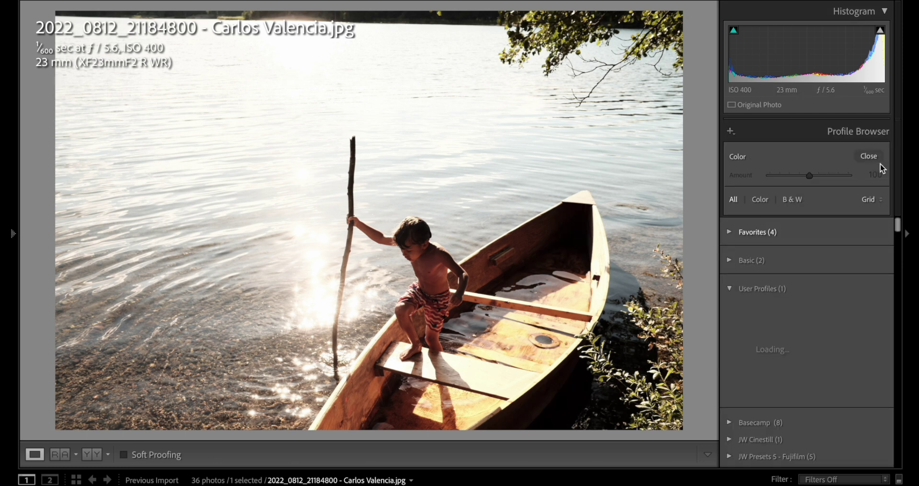
click(788, 335)
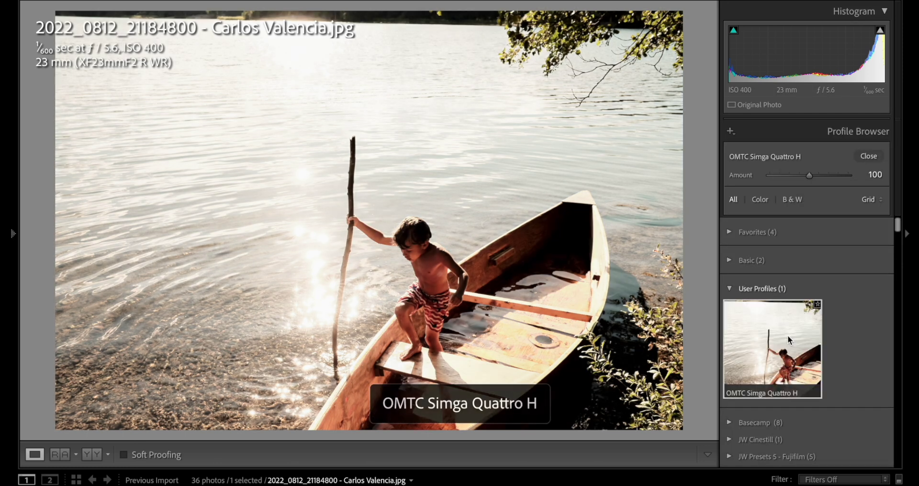
click(870, 155)
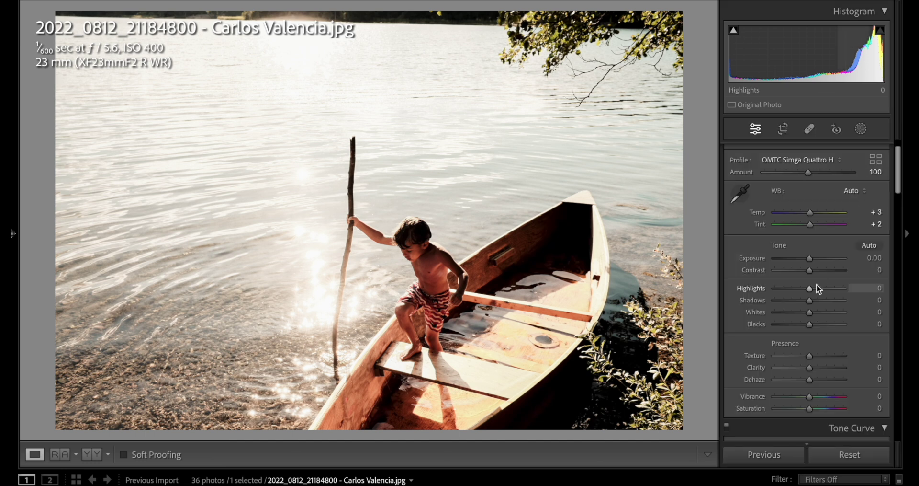
Step: Set the boat photo's Exposure to −0.50 and profile Amount to 67, checking against the original version
drag(809, 259, 806, 260)
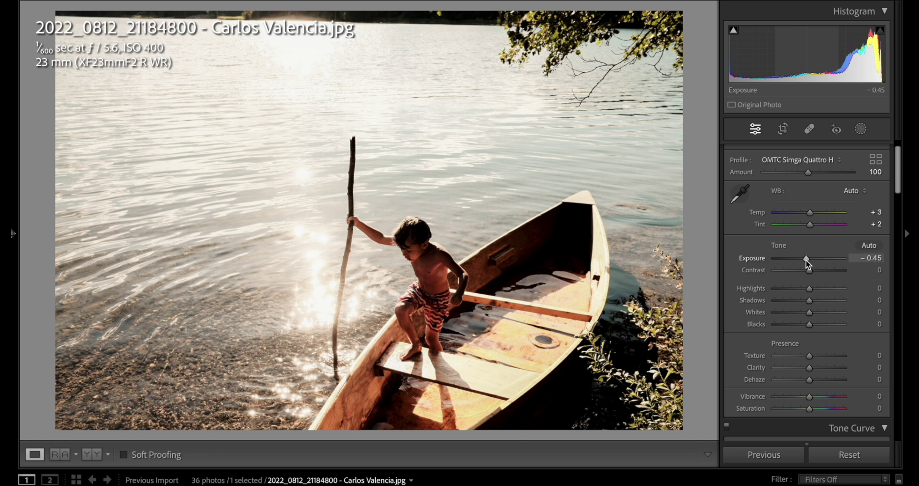
drag(806, 259, 805, 258)
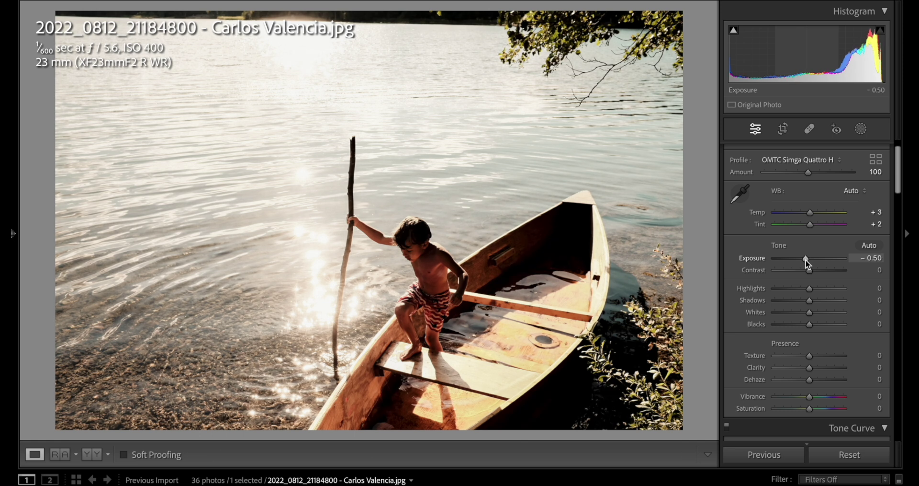
drag(809, 171, 795, 171)
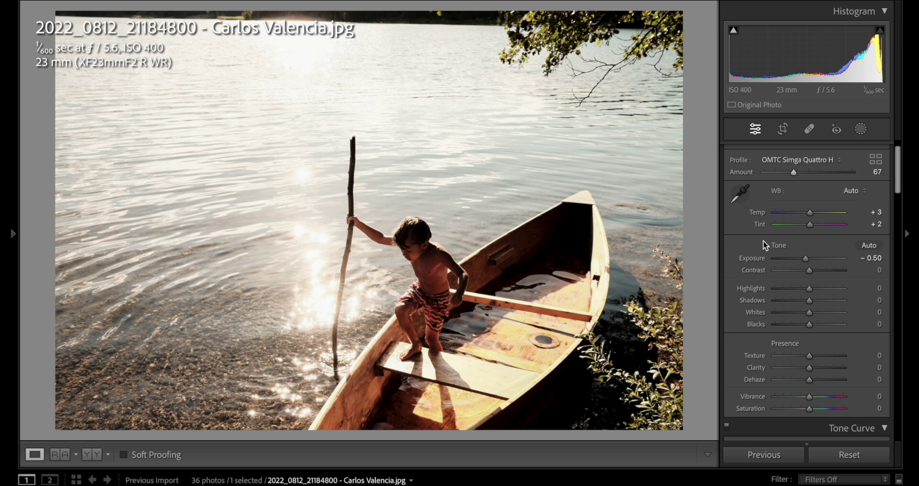
key(backslash)
key(backslash)
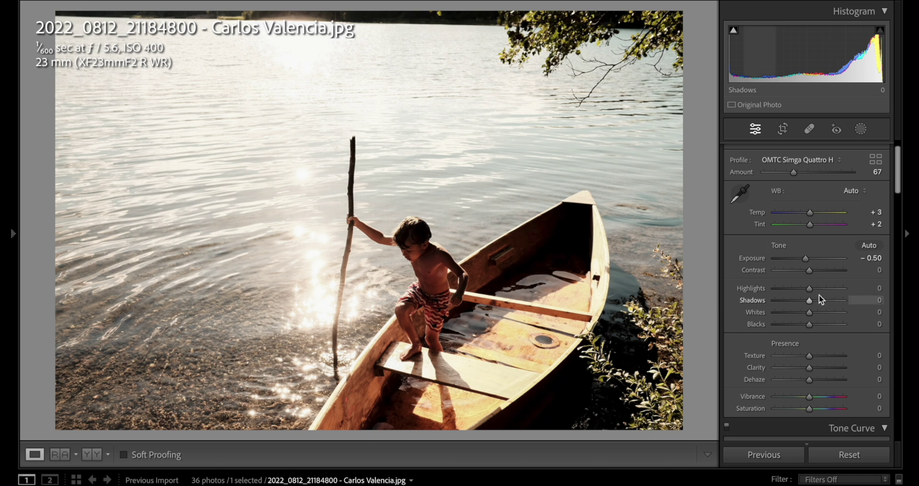
Step: Set the boat photo's Highlights to −14, comparing with the unedited version along the way
mouse_move(809, 291)
mouse_down()
mouse_move(786, 292)
mouse_move(802, 293)
mouse_up()
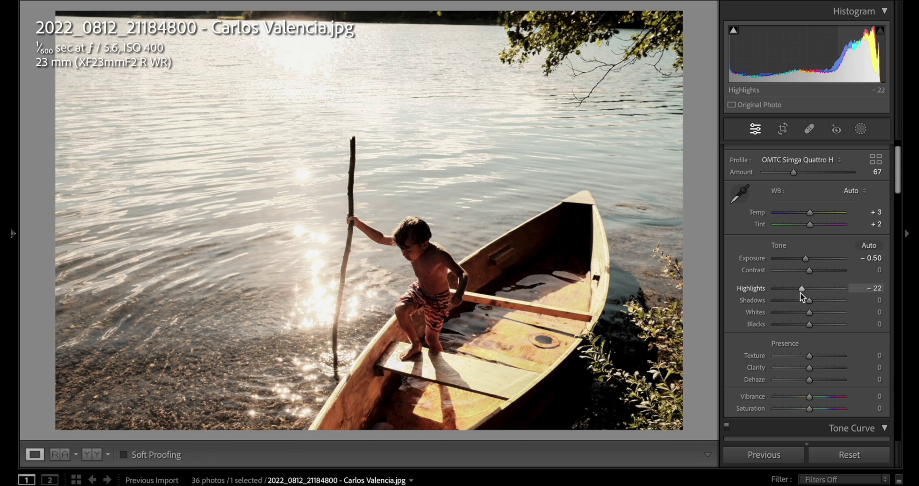
key(backslash)
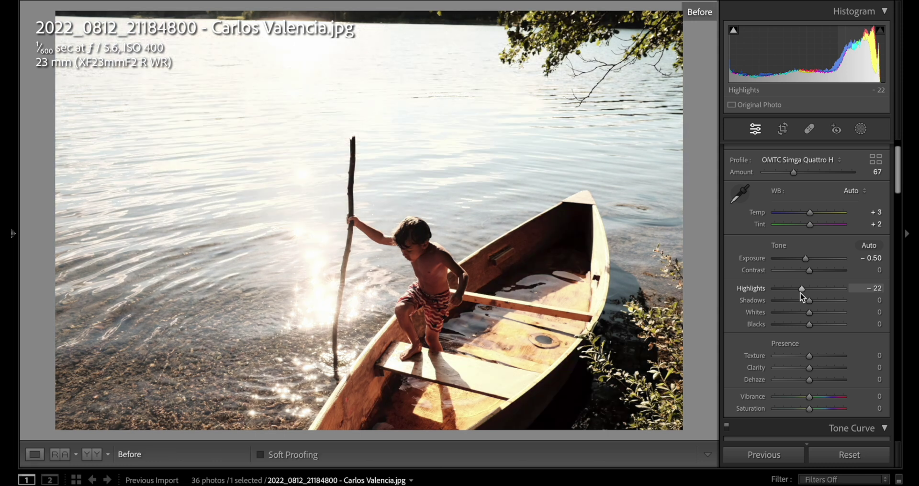
key(backslash)
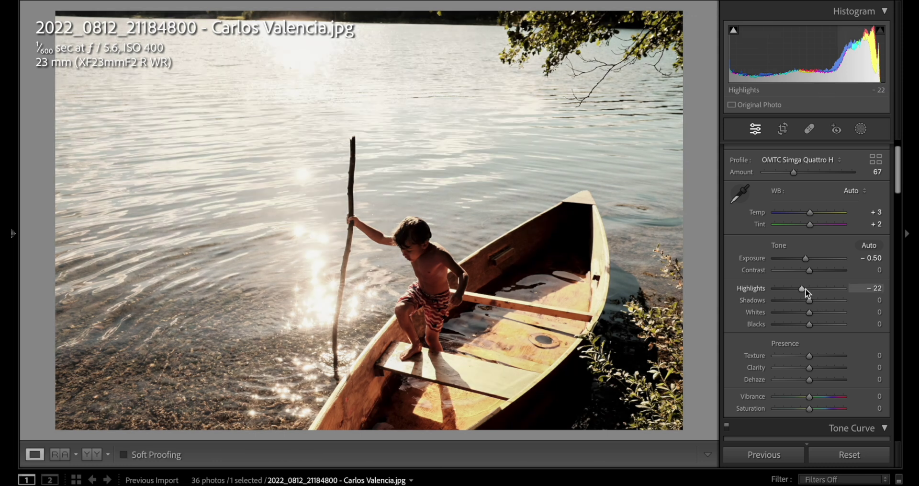
drag(804, 291, 808, 289)
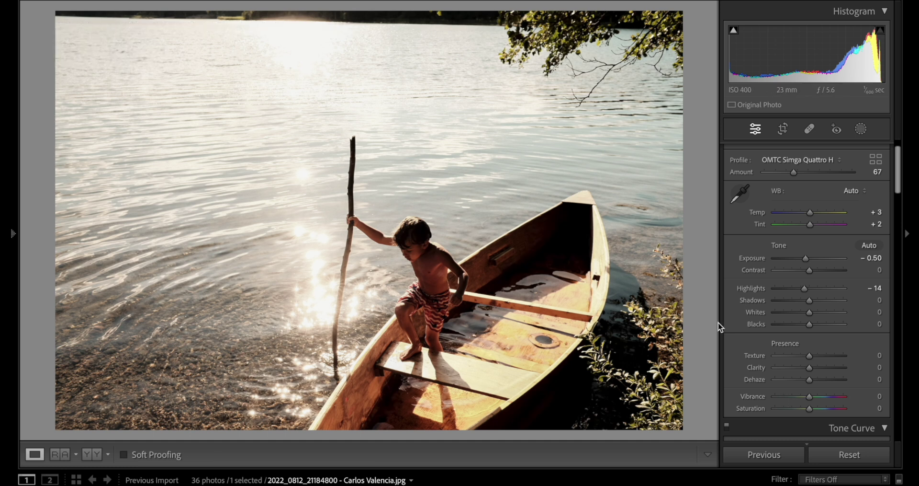
Step: Cool the boat photo's white balance to Temp −5 and Tint −13
drag(811, 226, 808, 229)
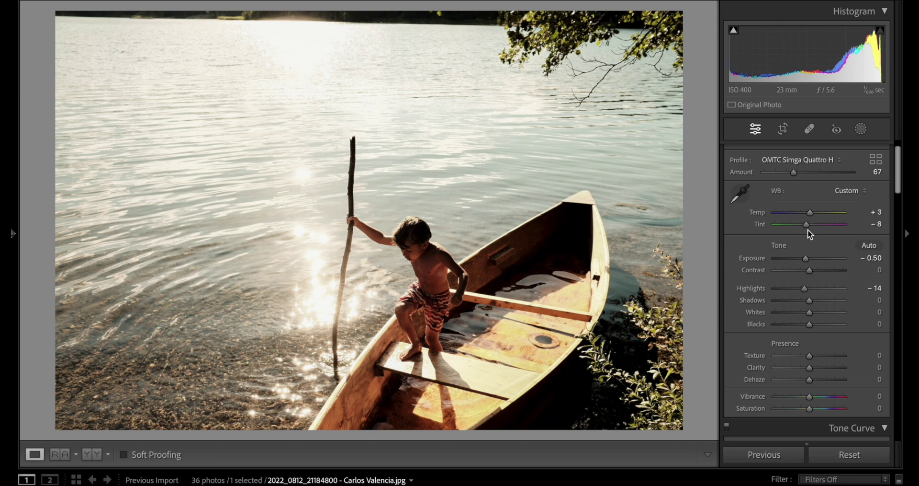
double_click(809, 226)
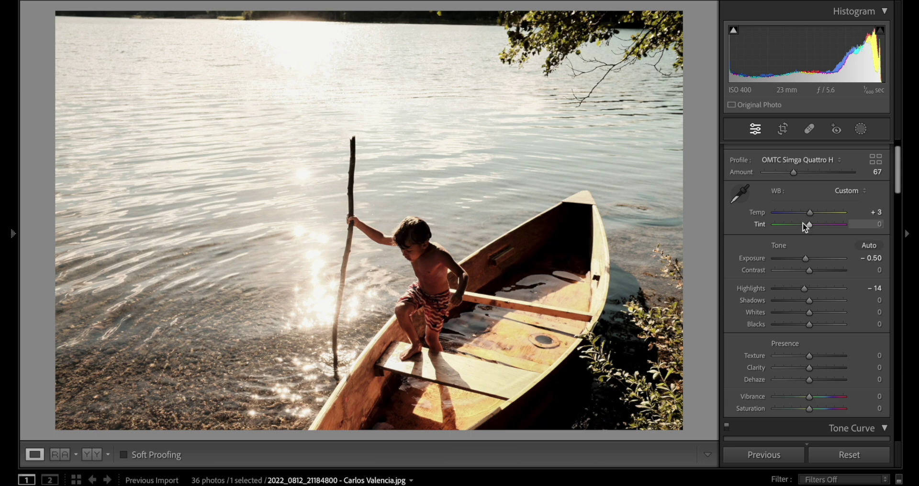
drag(809, 225, 807, 226)
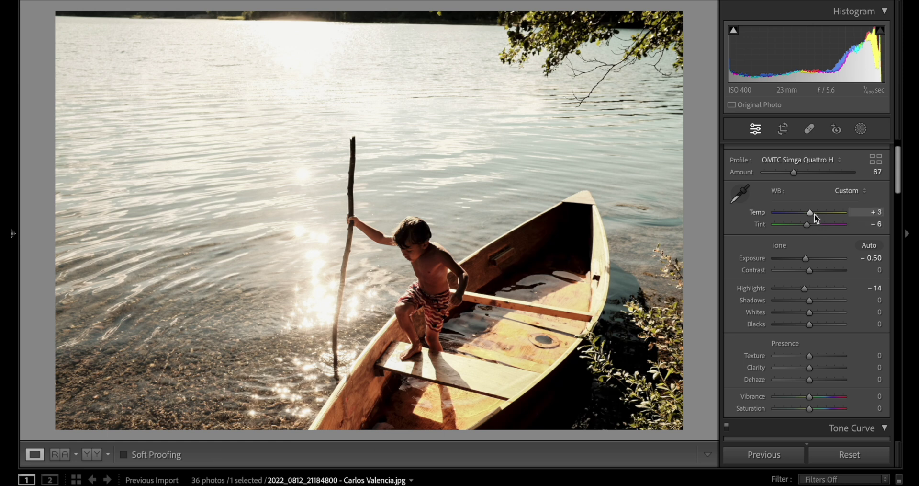
drag(811, 212, 809, 212)
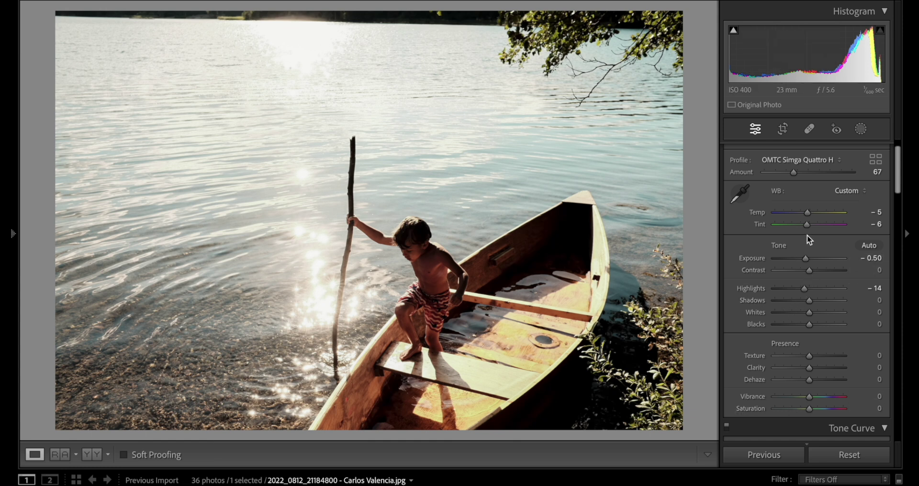
drag(806, 226, 803, 226)
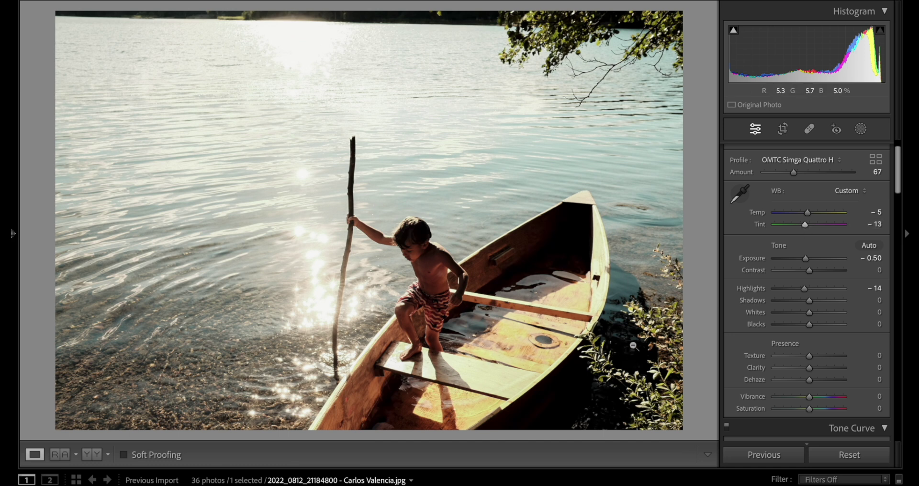
Step: Go to the next photo, the man carrying a brush and bucket, and set its white balance to Auto
key(Right)
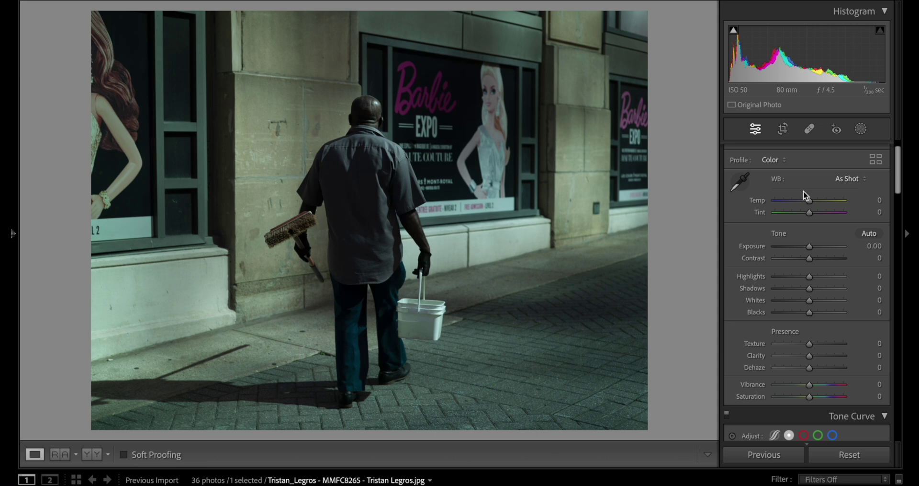
click(861, 180)
click(860, 190)
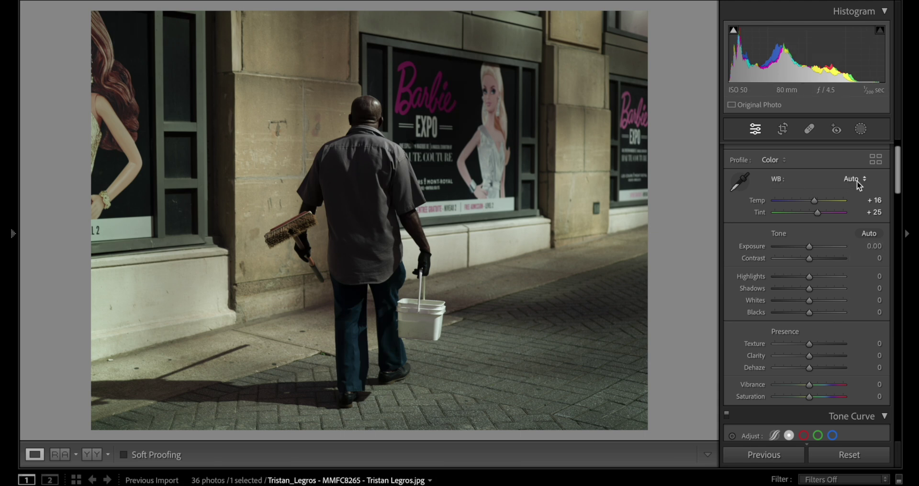
Step: Apply the OMTC Simga Quattro H profile to the street photo with an Amount of 73
click(876, 156)
click(770, 352)
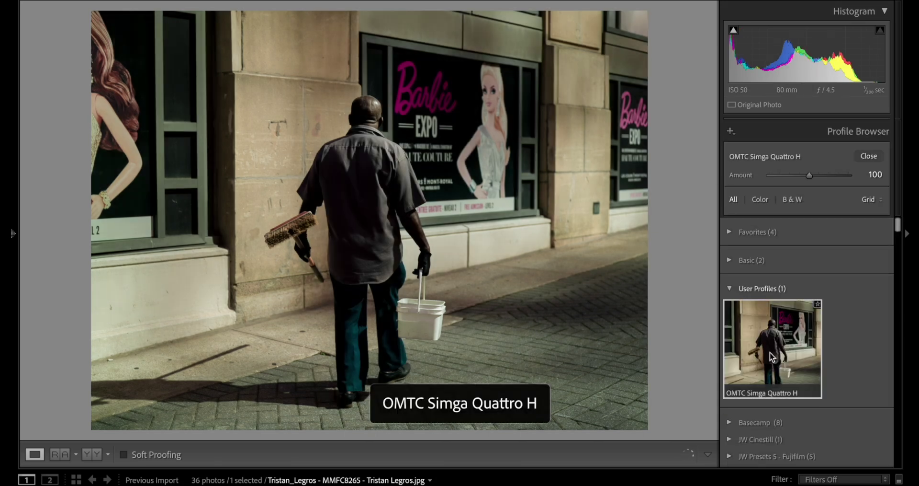
click(880, 161)
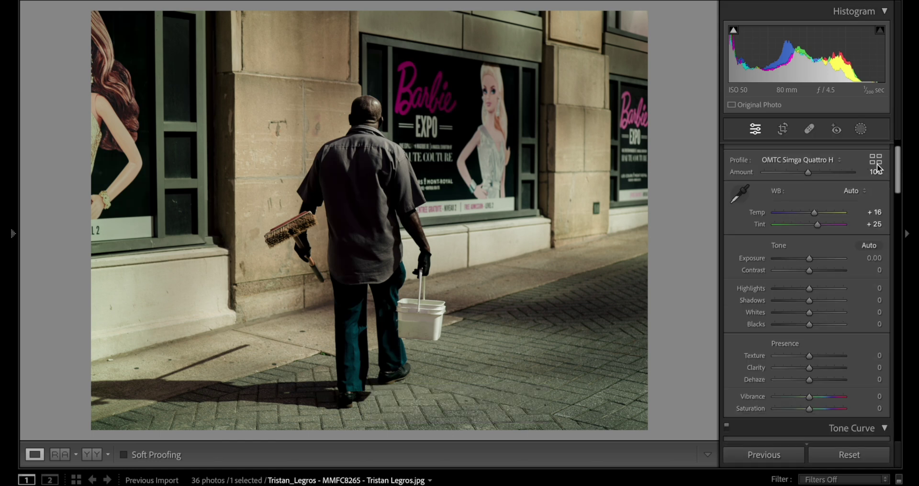
drag(809, 172, 796, 174)
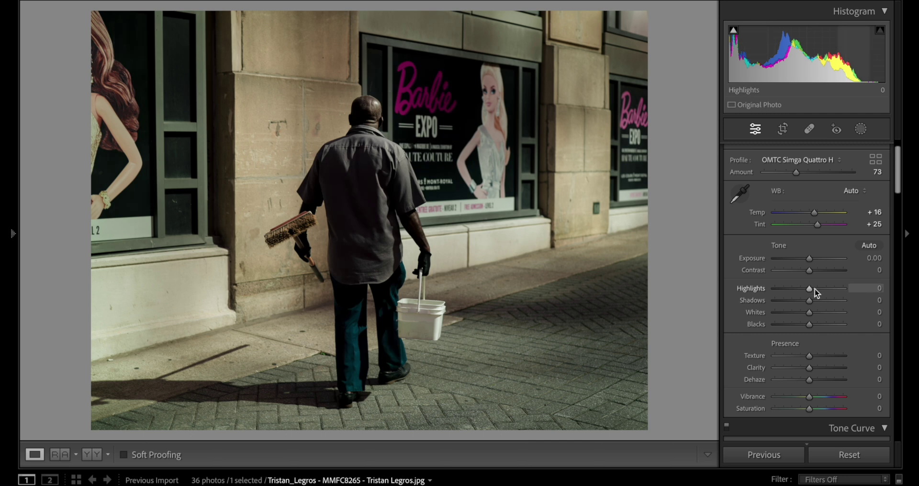
Step: Set the street photo's tone to Exposure +0.10, Contrast −33, Highlights +39, Shadows +6, Whites +40 and Blacks −5
mouse_move(809, 311)
mouse_down()
mouse_move(826, 289)
mouse_move(824, 315)
mouse_up()
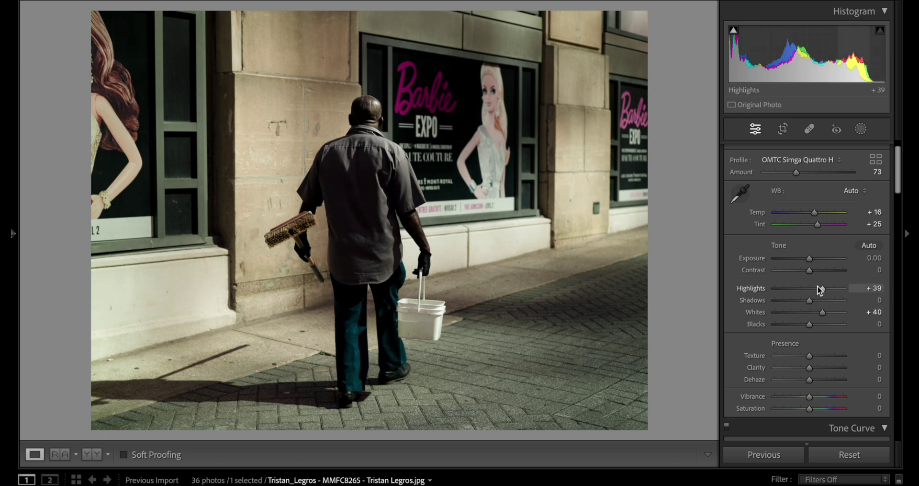
drag(810, 269, 801, 270)
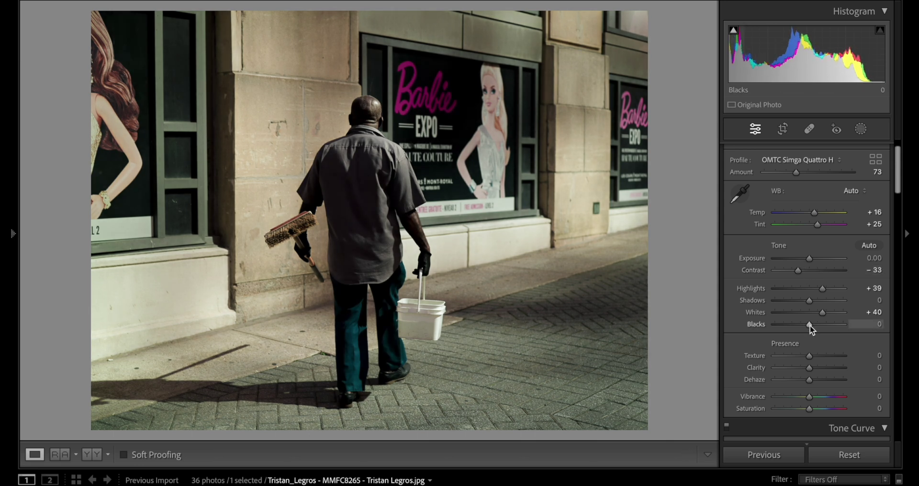
drag(815, 324, 812, 300)
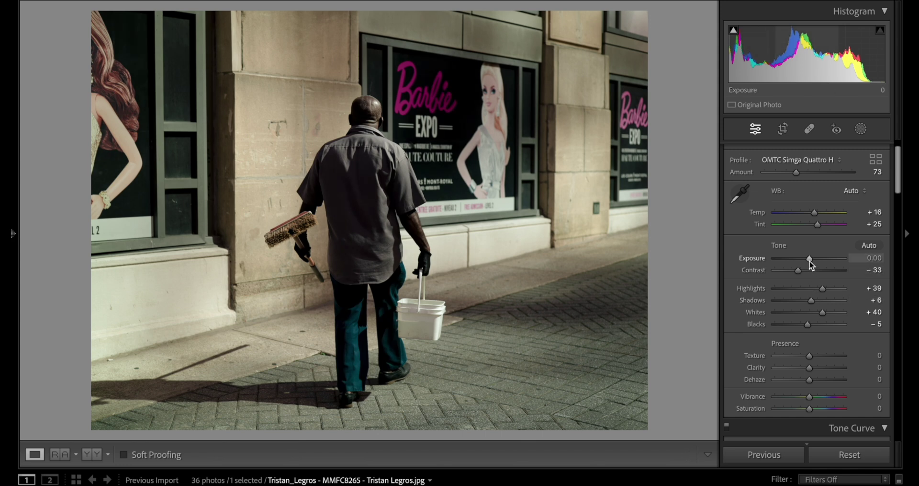
drag(808, 259, 810, 261)
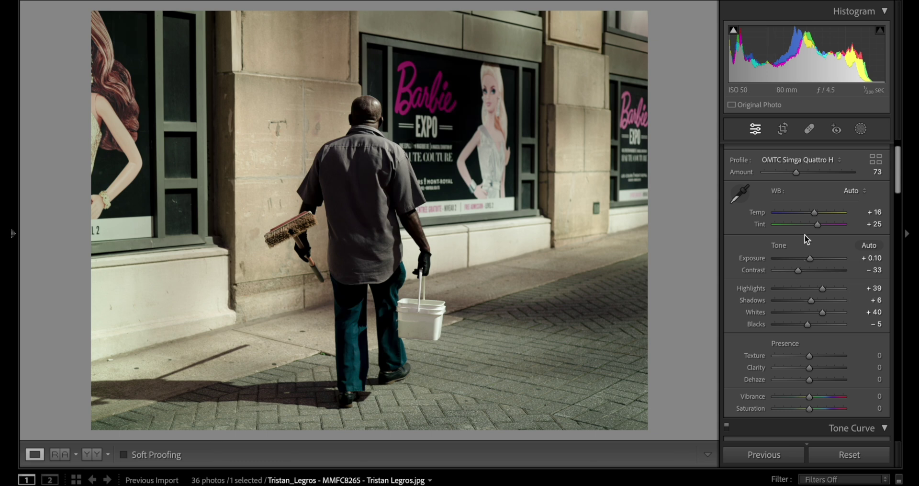
Step: Fine-tune the street photo's white balance to Temp +14 and Tint +24
drag(814, 214, 813, 214)
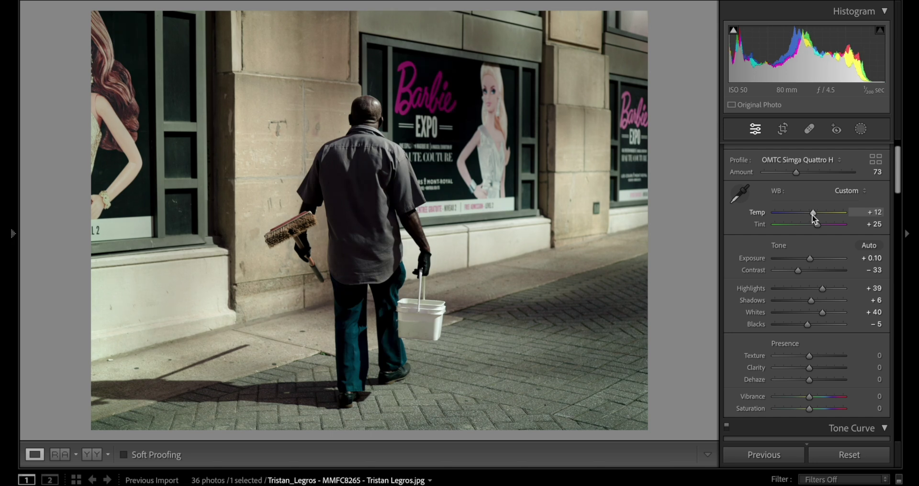
drag(813, 214, 816, 220)
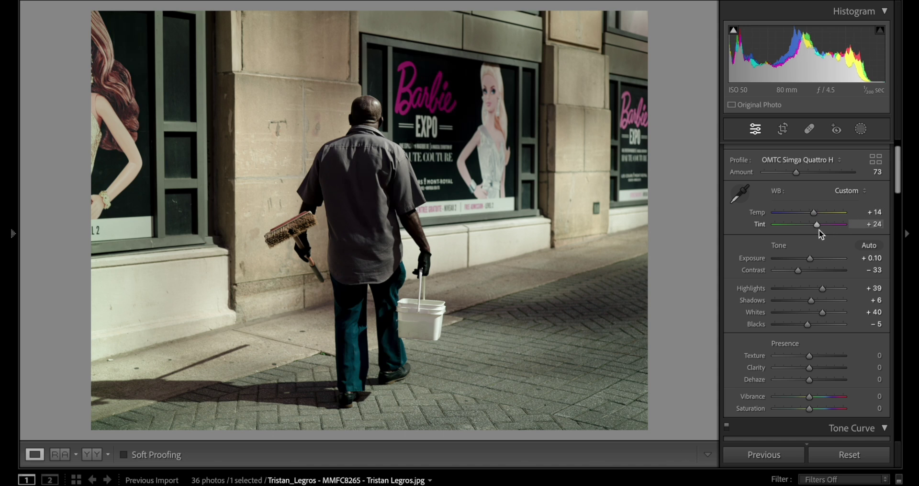
drag(820, 229, 814, 230)
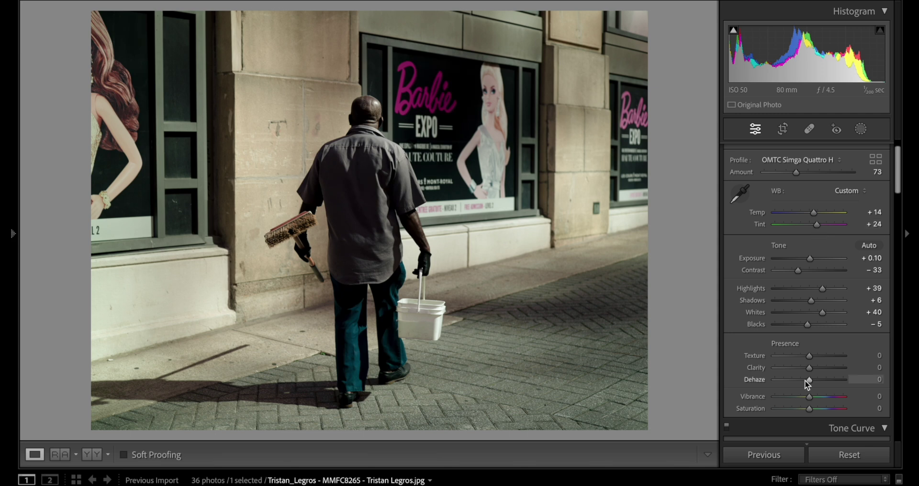
Step: Shape the street photo's tone curve with points at input 65, output 57 and input 129, output 130
scroll(805, 381, down, 3)
scroll(807, 383, down, 5)
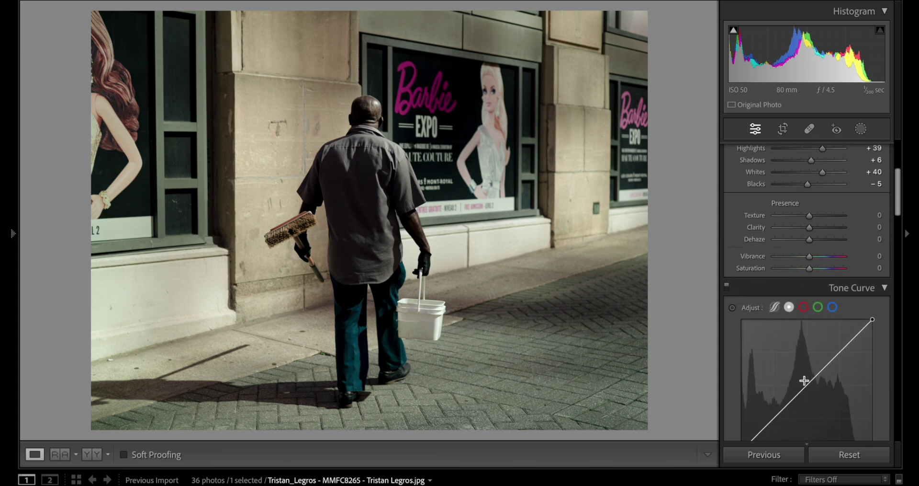
scroll(804, 380, down, 2)
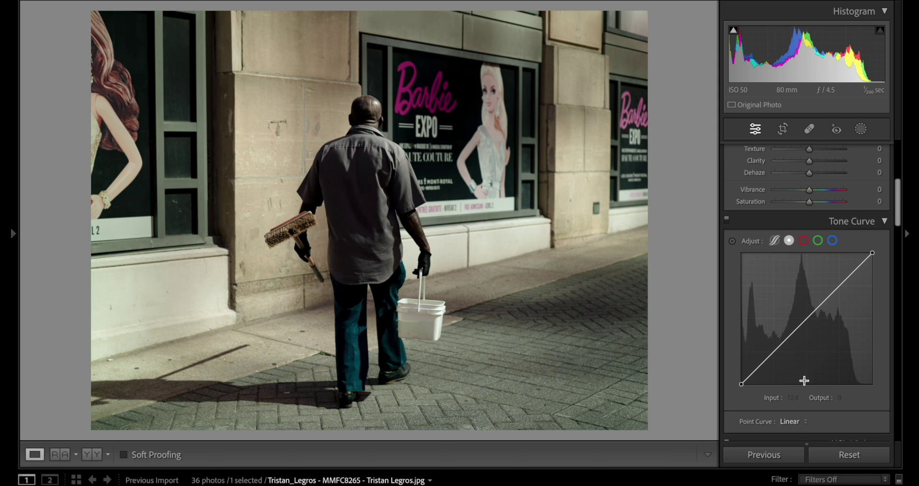
click(775, 355)
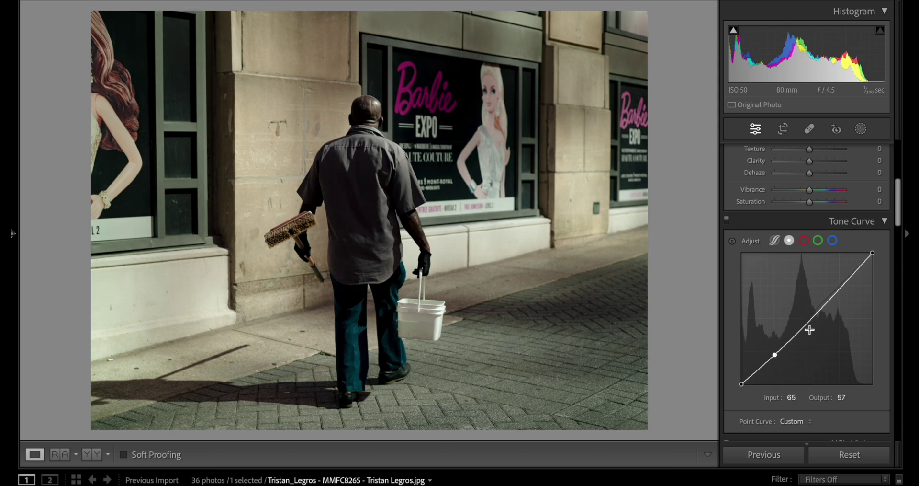
drag(823, 311, 809, 319)
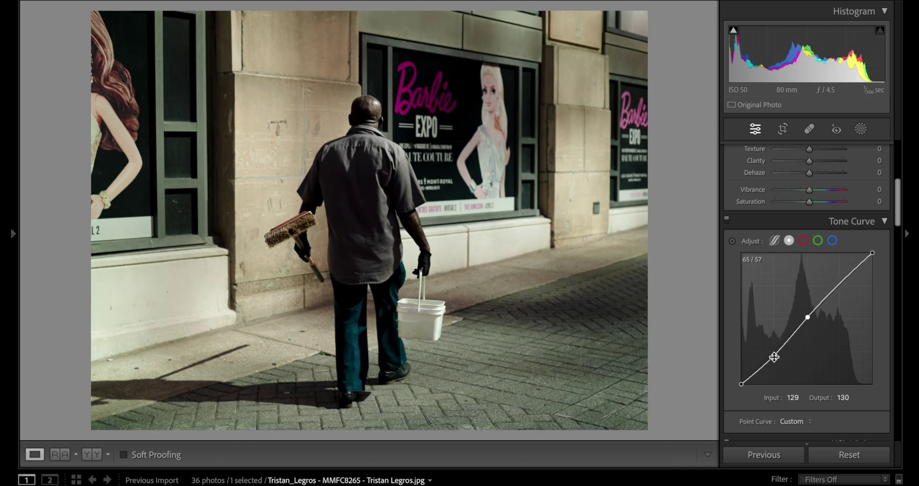
Step: Reshape the street photo's tone curve with points at 42/49, 127/136 and 255/246, and compare it with the curve switched off
drag(775, 354, 763, 359)
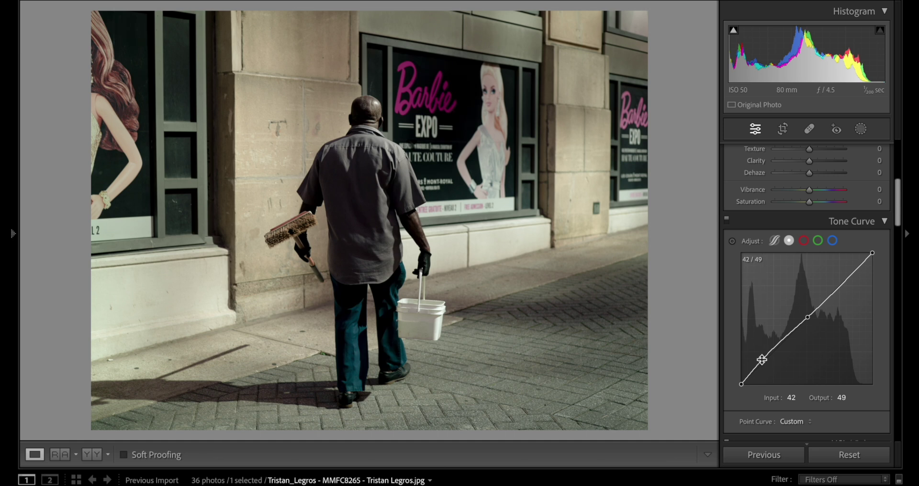
drag(808, 317, 807, 314)
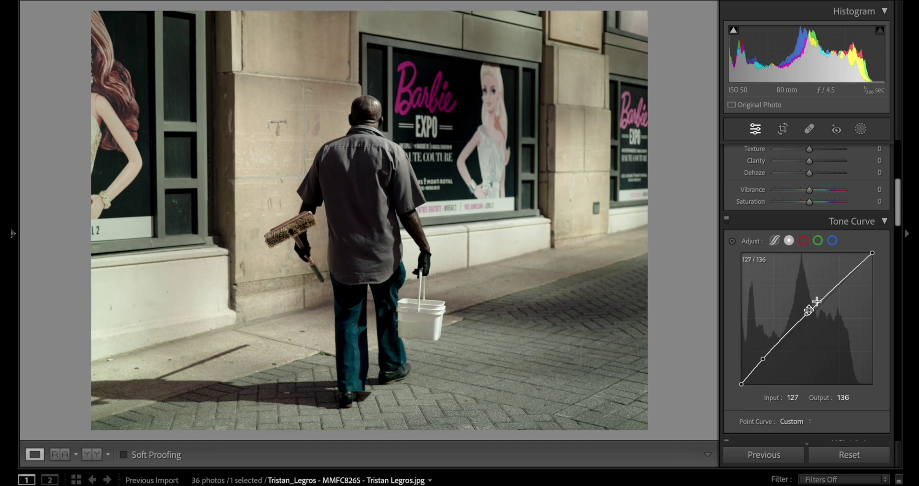
drag(873, 252, 874, 257)
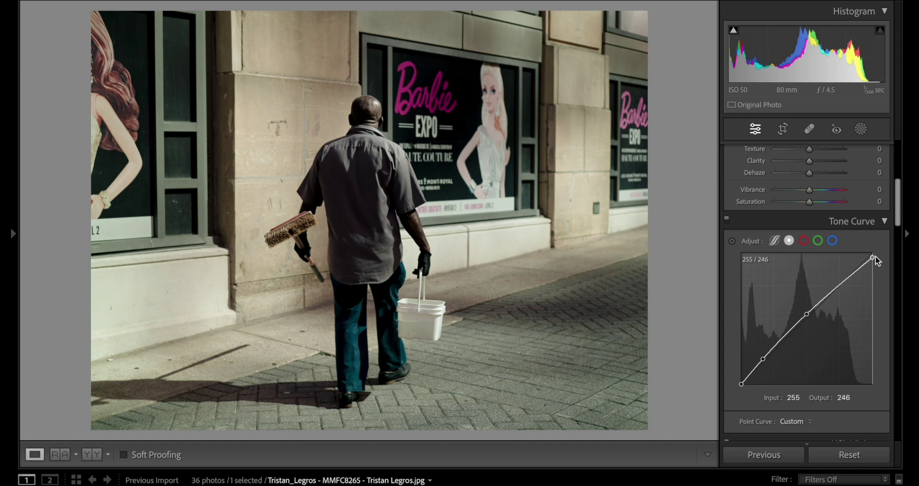
click(727, 219)
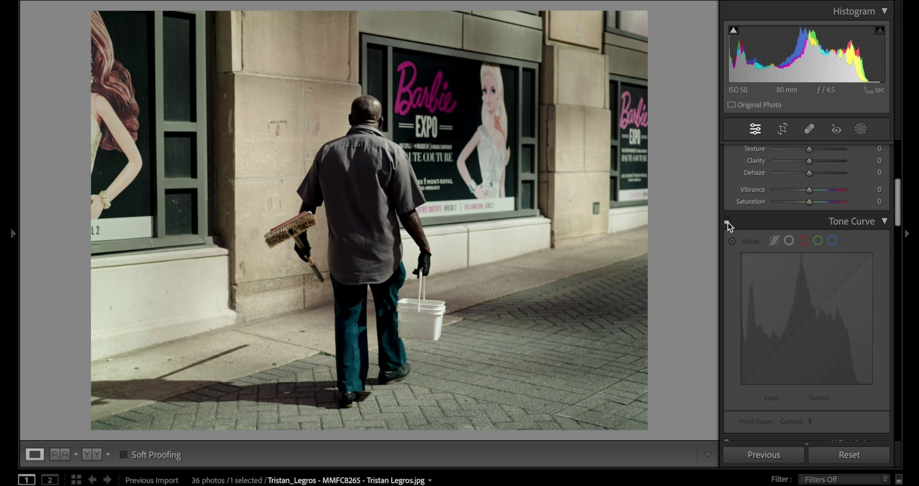
click(727, 222)
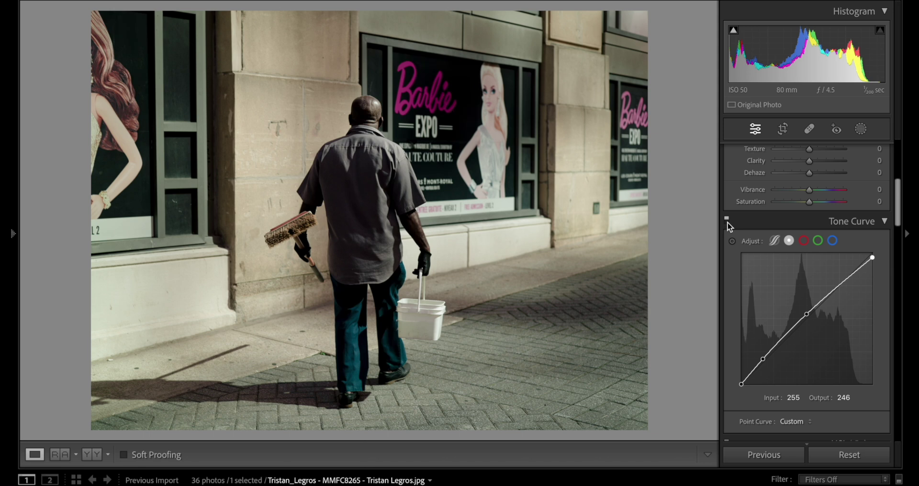
Step: Move on to the beach photo, inspect it up close and set its white balance to Auto
key(Right)
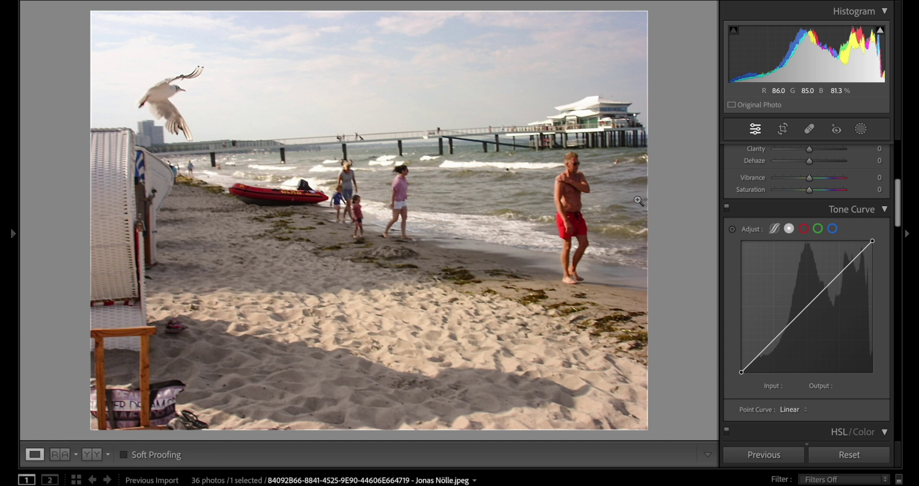
click(604, 214)
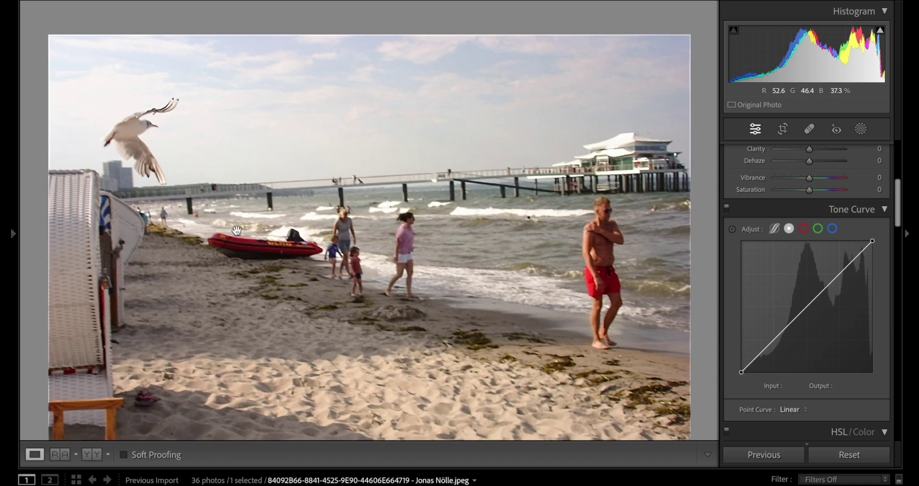
click(318, 266)
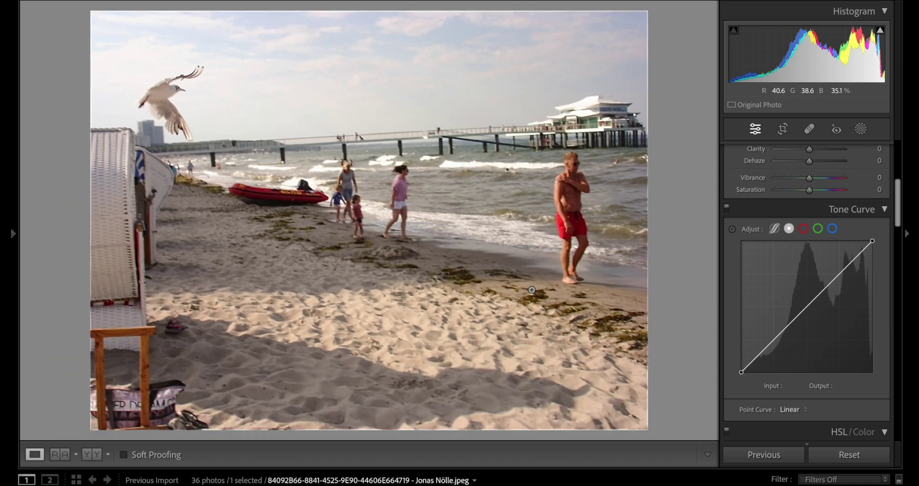
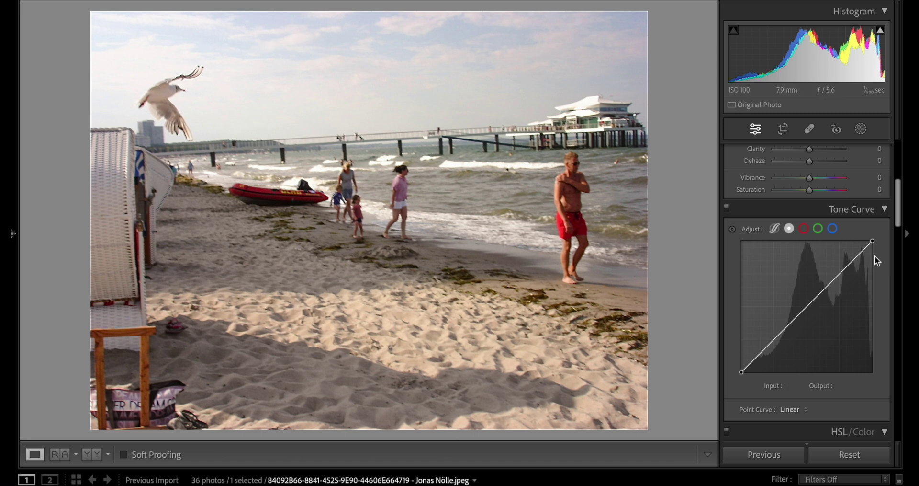
scroll(875, 255, up, 5)
click(863, 212)
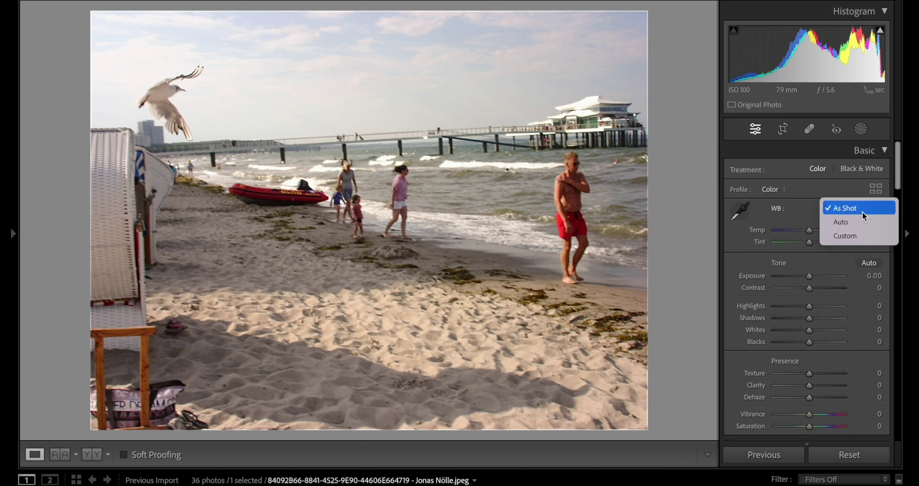
click(860, 223)
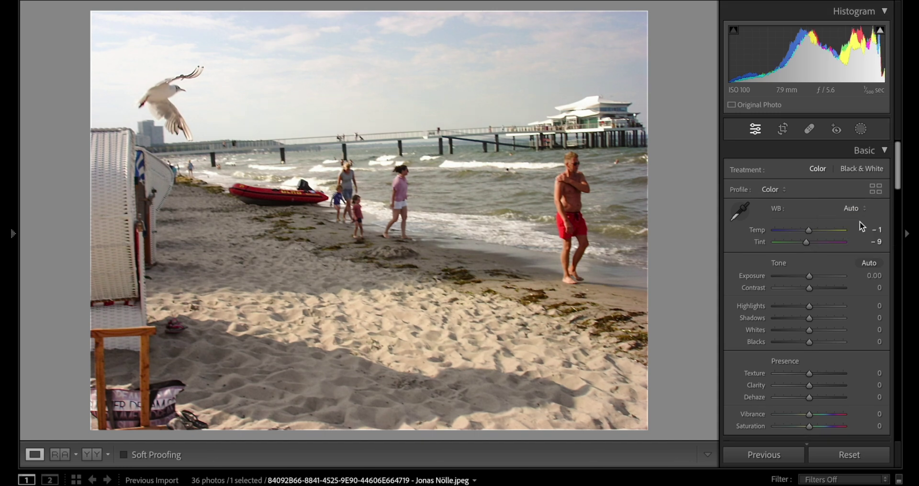
Step: Apply the OMTC Simga Quattro H profile to the beach photo with an Amount of 59
click(879, 189)
click(759, 350)
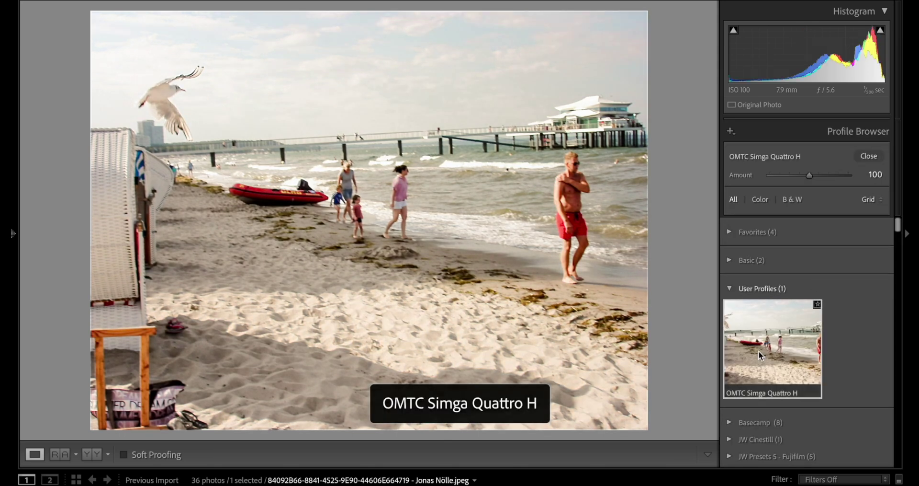
click(875, 154)
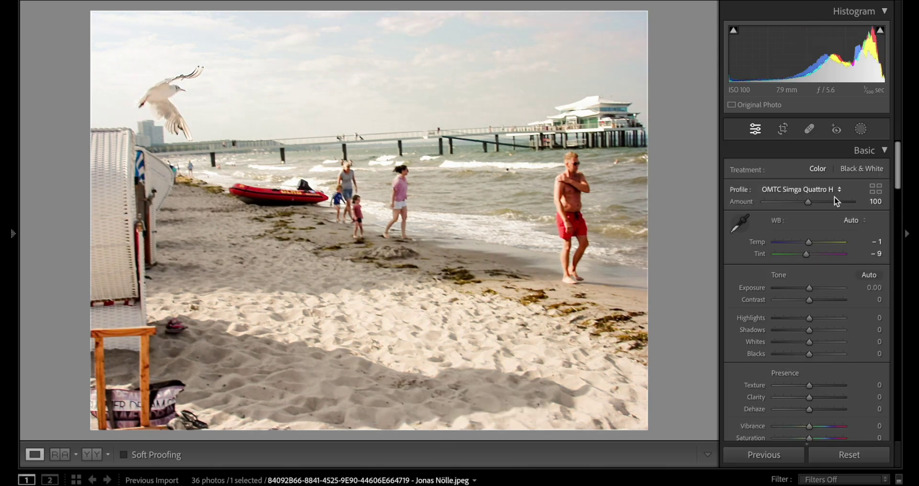
drag(808, 202, 789, 202)
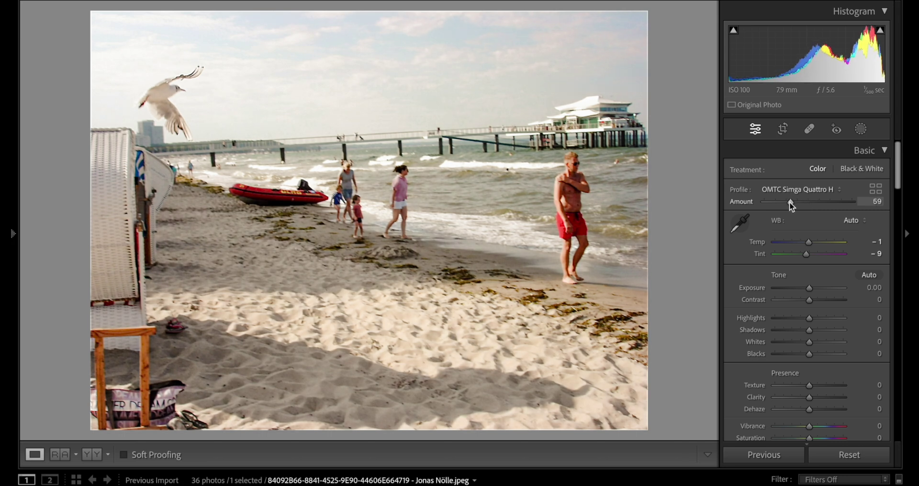
Step: Set the beach photo's Saturation to −11, Exposure to −0.15 and Highlights to −67
scroll(786, 309, down, 2)
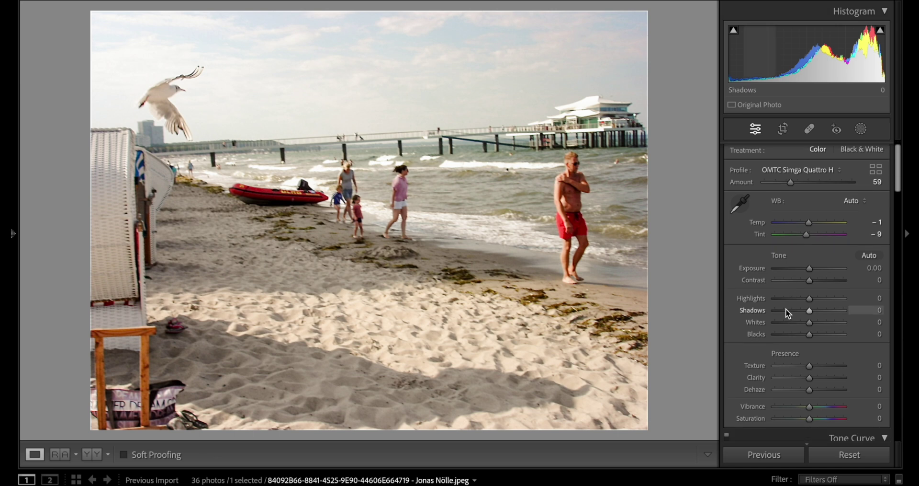
scroll(786, 309, down, 3)
drag(811, 360, 807, 360)
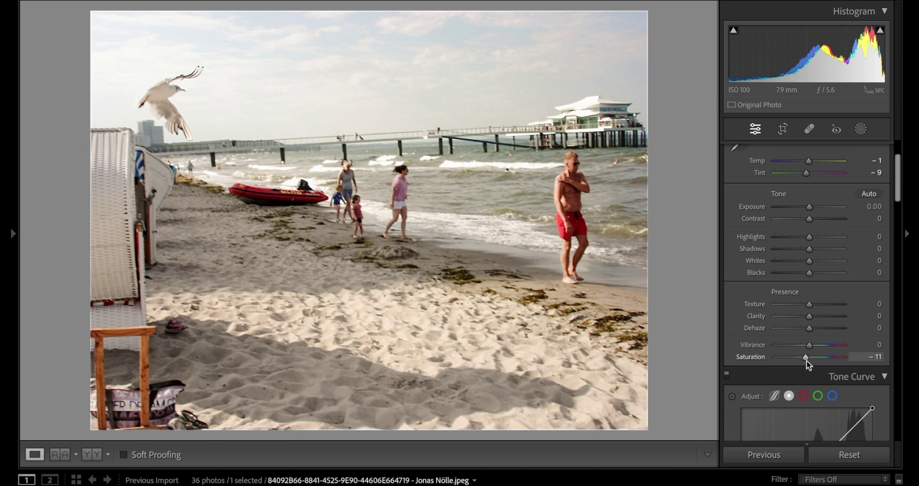
drag(809, 211, 807, 211)
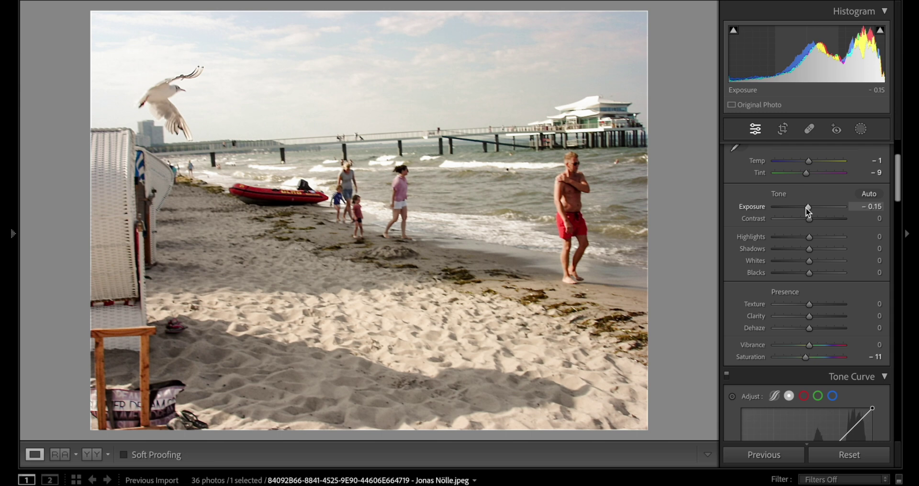
drag(808, 238, 785, 243)
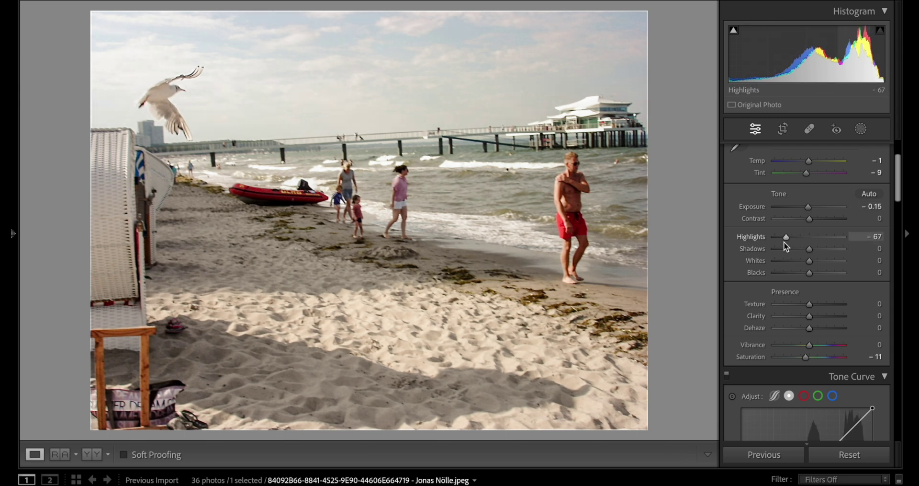
drag(809, 218, 808, 222)
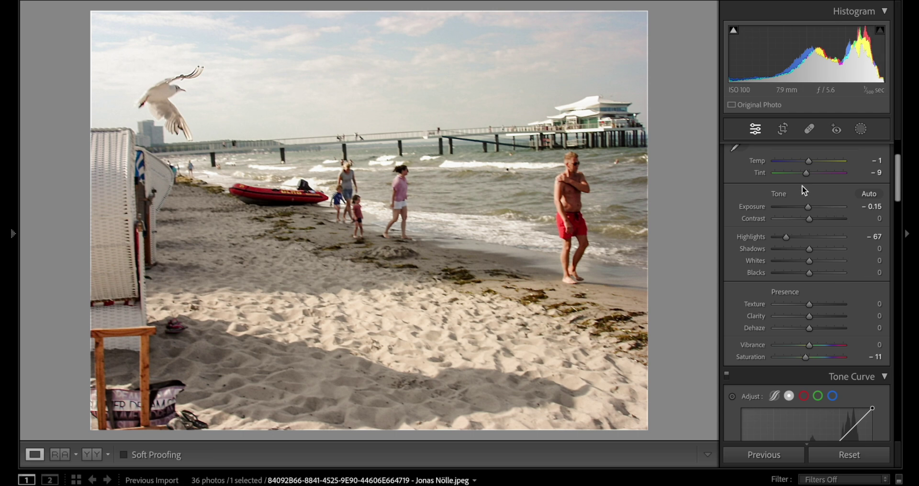
Step: Set the beach photo's Tint to −11 and compare the edit with the unedited version
drag(803, 174, 802, 175)
key(backslash)
key(backslash)
key(backslash)
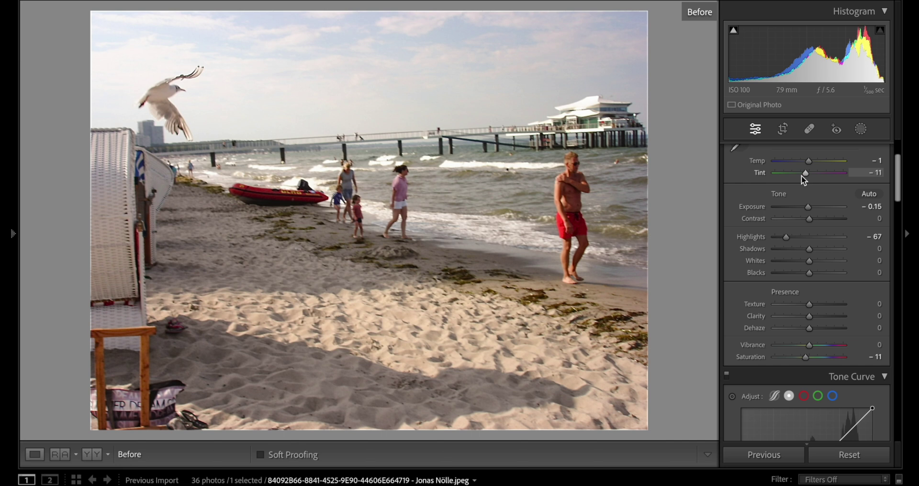
key(backslash)
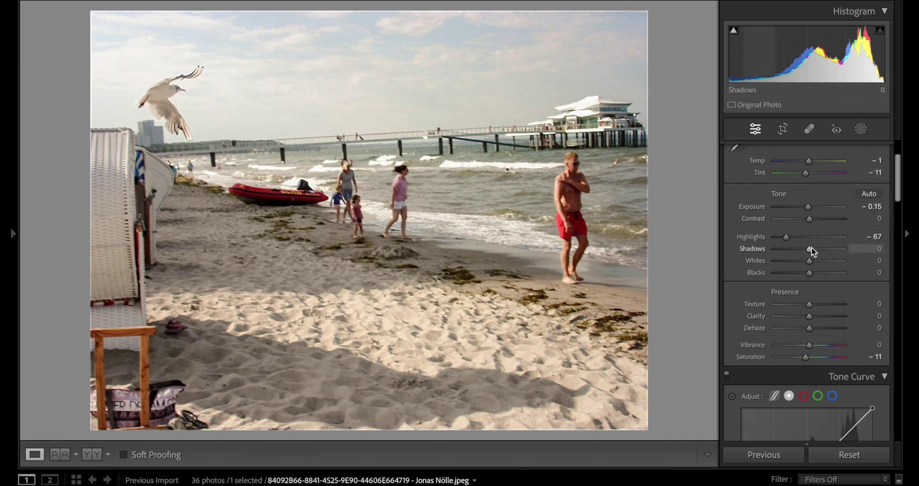
Step: Set the beach photo's Shadows to +33, checking against a reset value, and its Clarity to −5
mouse_move(812, 247)
mouse_down()
mouse_move(831, 253)
mouse_move(824, 254)
mouse_up()
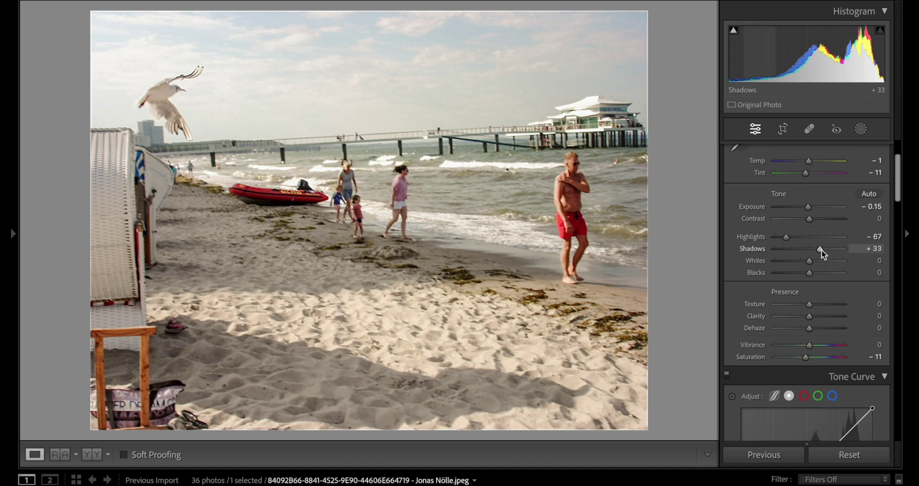
double_click(822, 249)
key(ctrl+z)
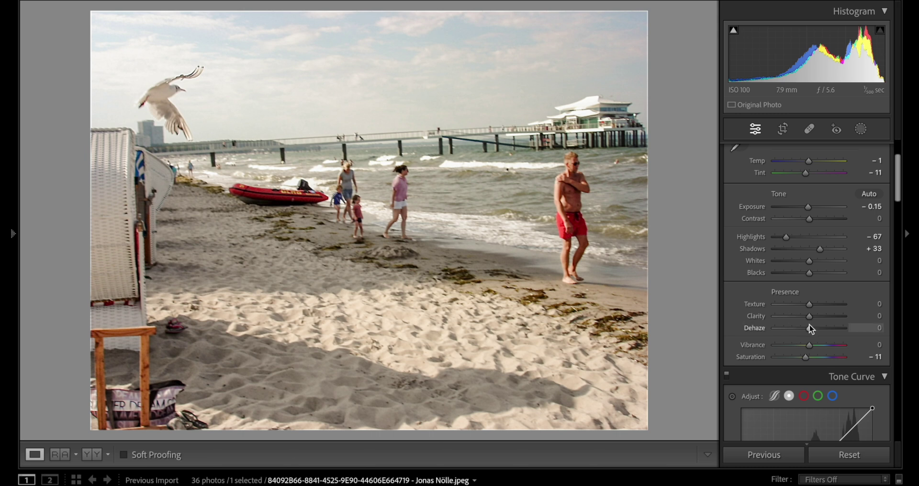
mouse_move(808, 318)
mouse_down()
mouse_move(799, 319)
mouse_move(807, 318)
mouse_up()
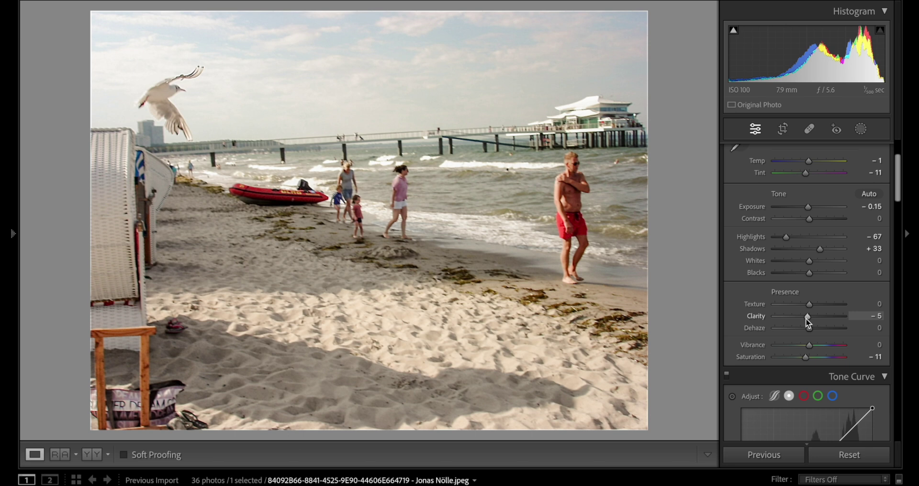
Step: Move on to the photo of the braided-haired woman in the street, check its shooting info and reopen it from the library for developing
key(Right)
key(i)
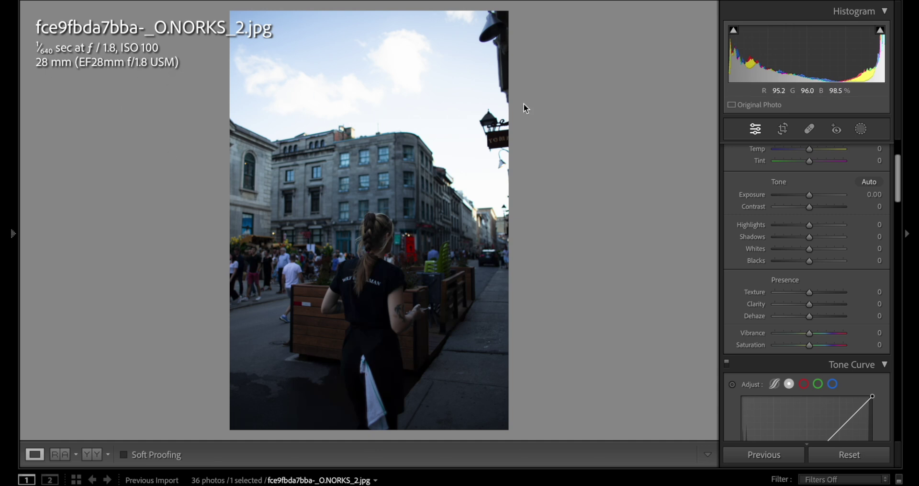
key(i)
key(g)
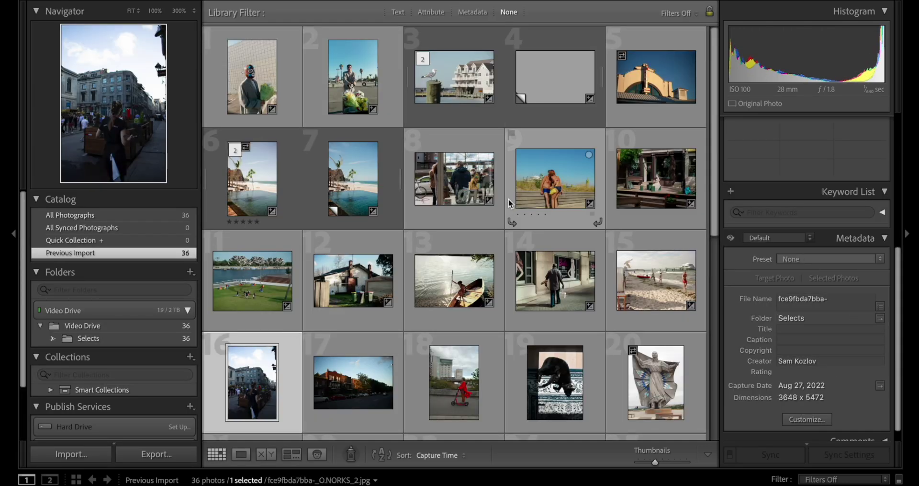
double_click(259, 396)
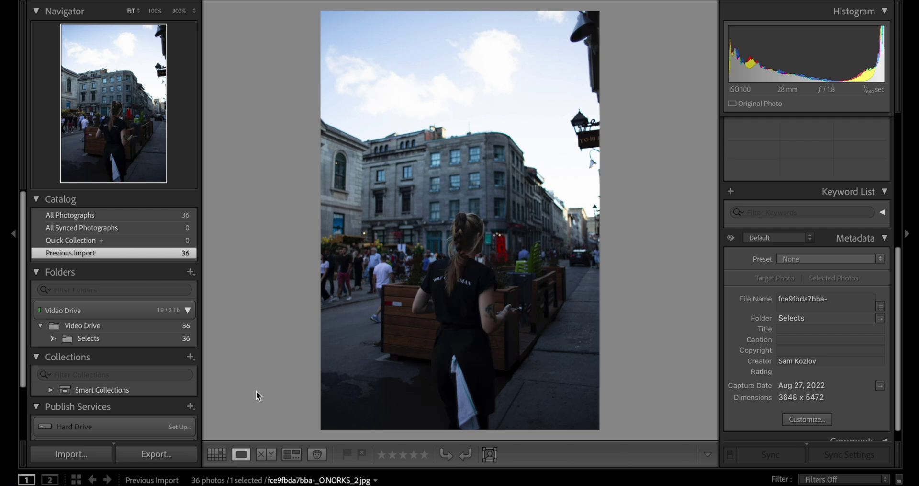
key(d)
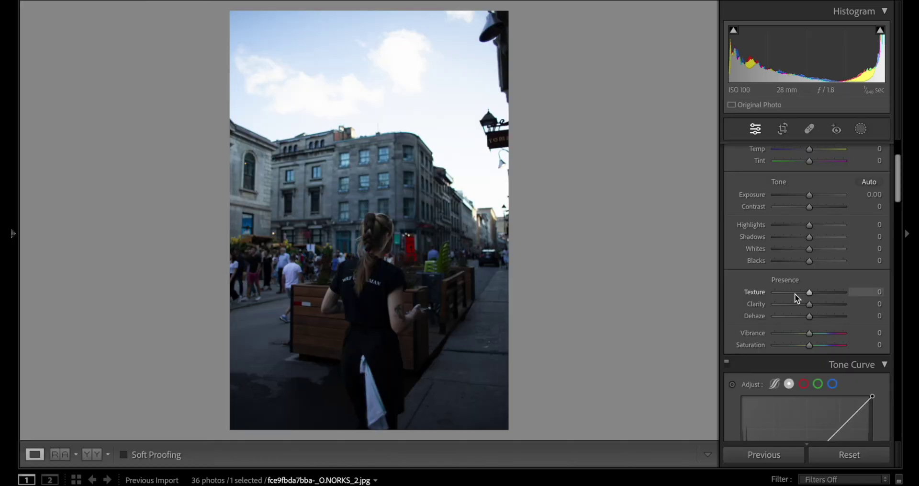
Step: Set the white balance of the braided-haired woman's photo to Auto and inspect her up close
scroll(795, 293, up, 3)
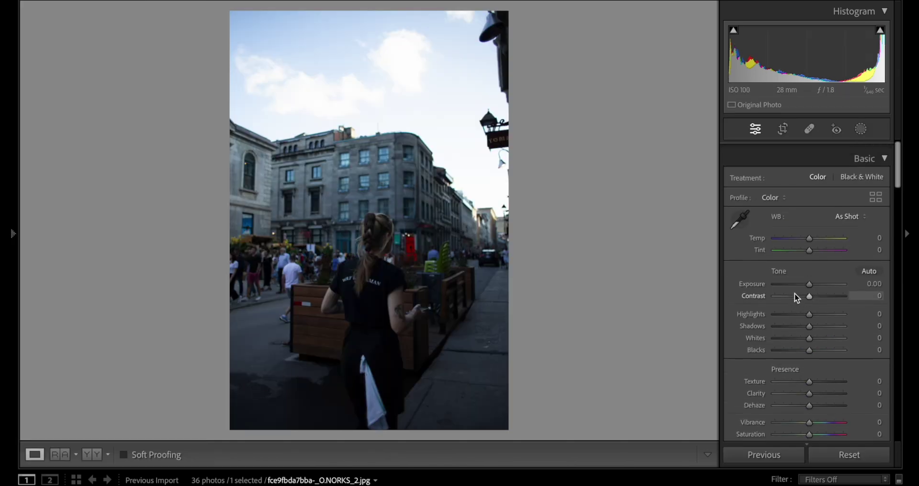
click(848, 210)
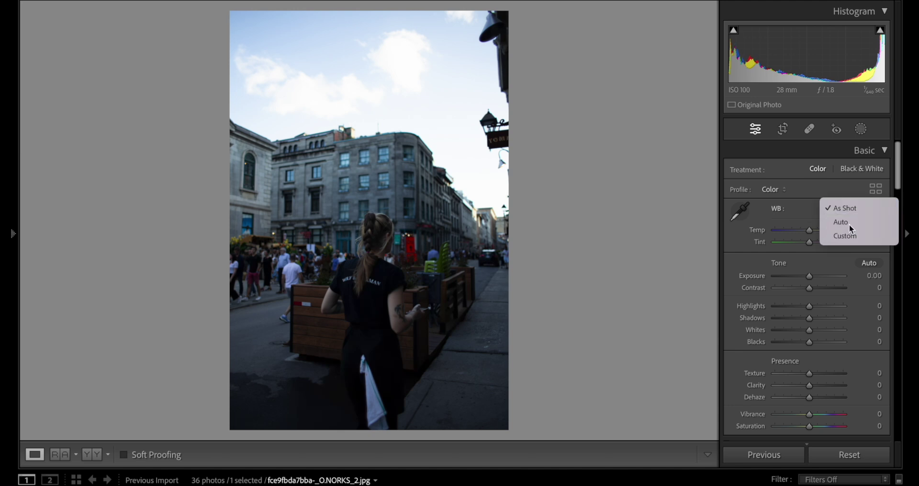
click(849, 224)
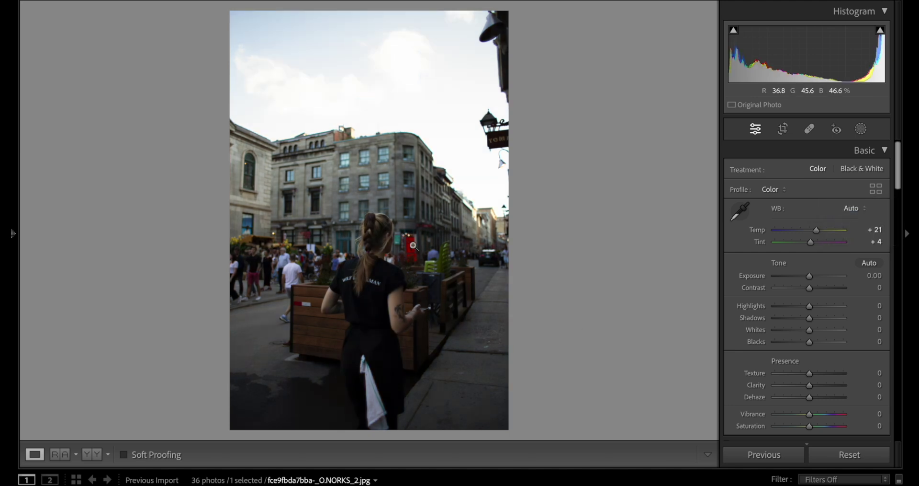
click(399, 276)
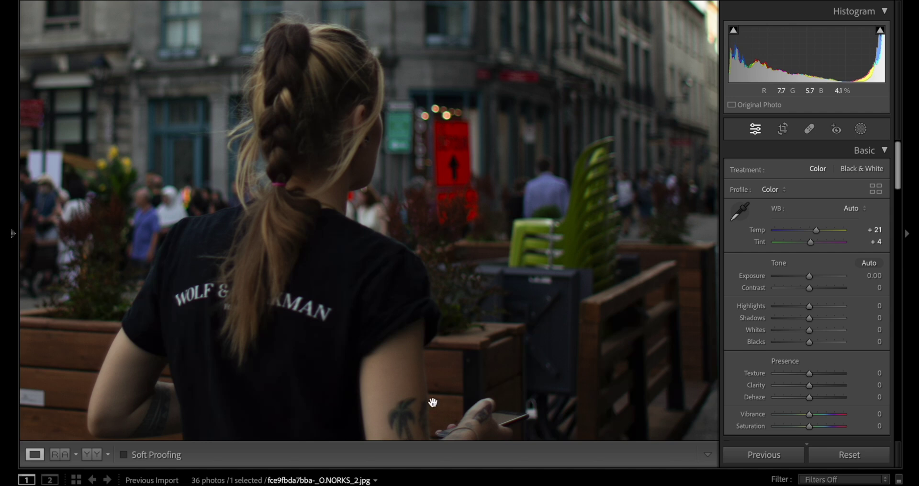
click(687, 308)
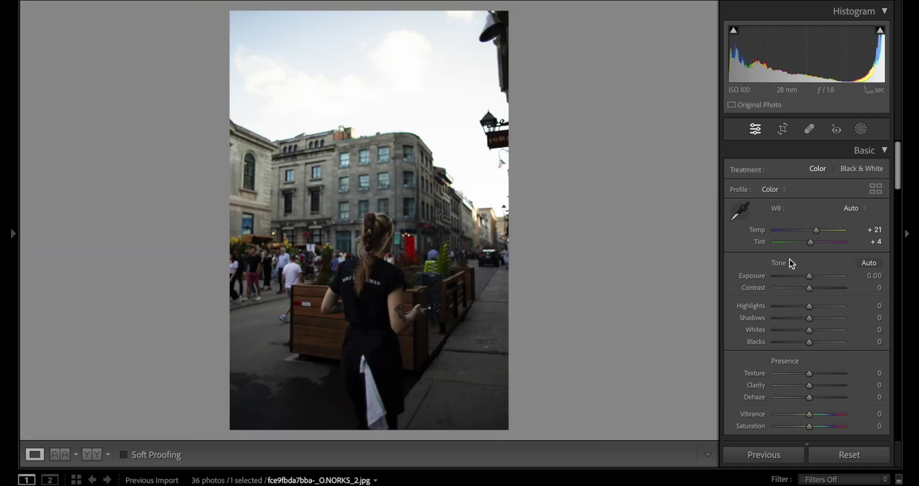
Step: Apply the OMTC Simga Quattro H user profile to the braided-haired woman's photo at amount 100
click(876, 189)
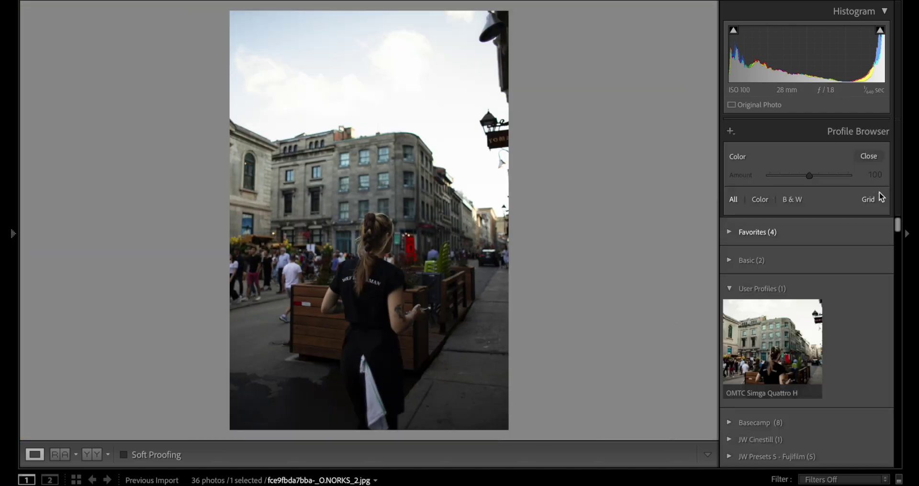
click(773, 341)
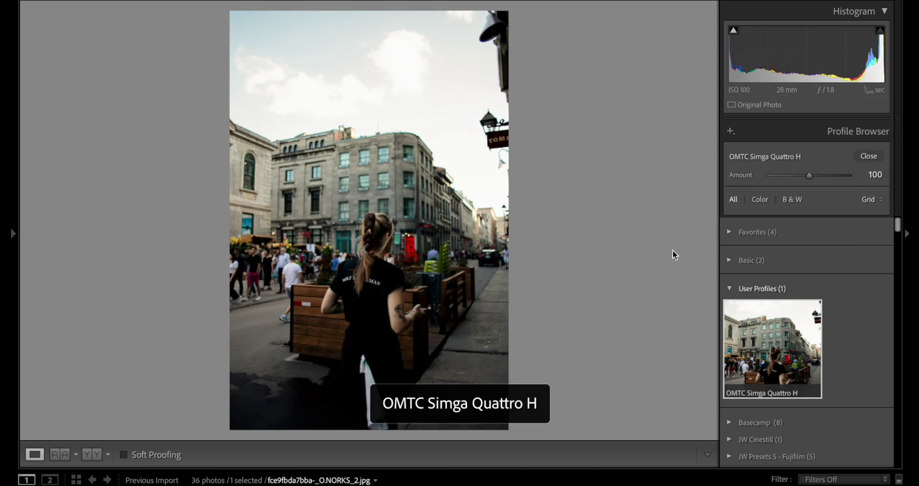
click(870, 157)
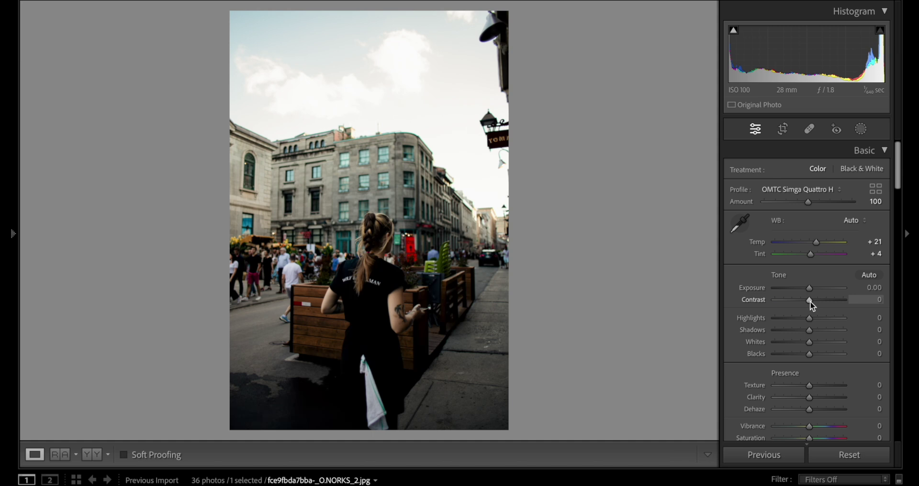
Step: Set the street photo's Contrast to −57, Highlights to −47, Exposure to +0.50, Shadows to +14 and Blacks to +27
drag(810, 301, 793, 318)
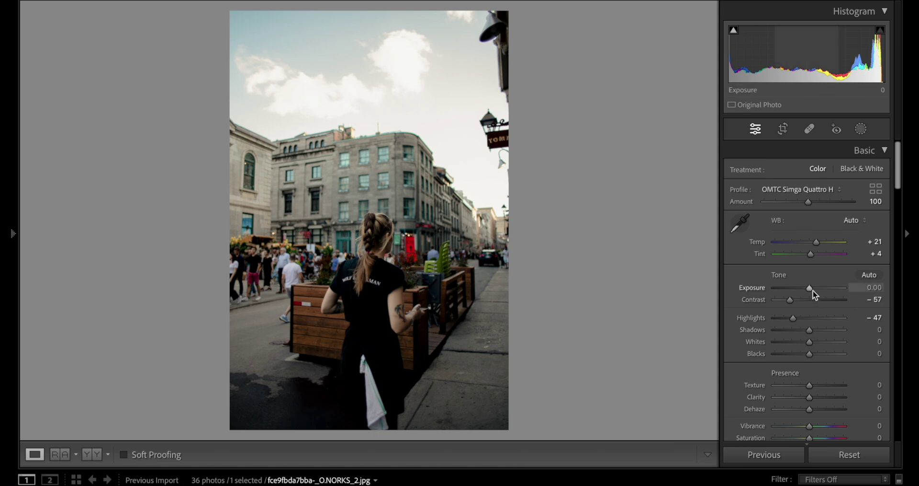
drag(813, 289, 816, 288)
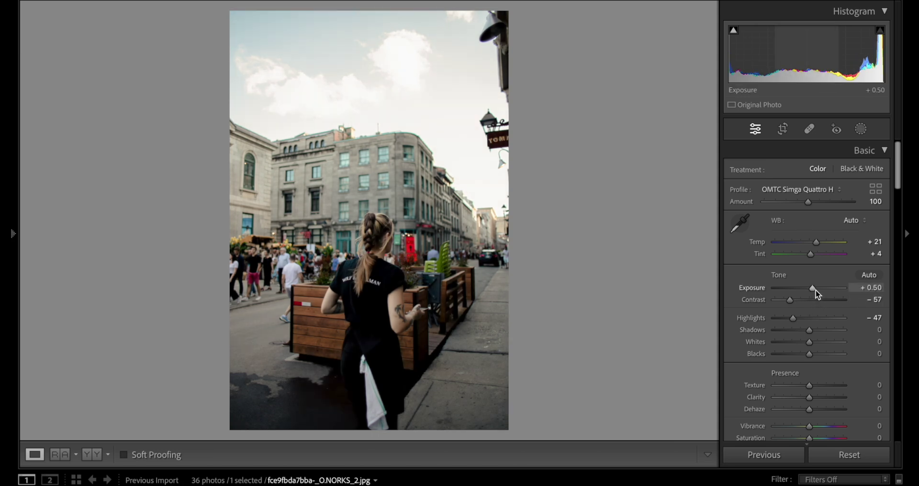
drag(811, 334, 820, 352)
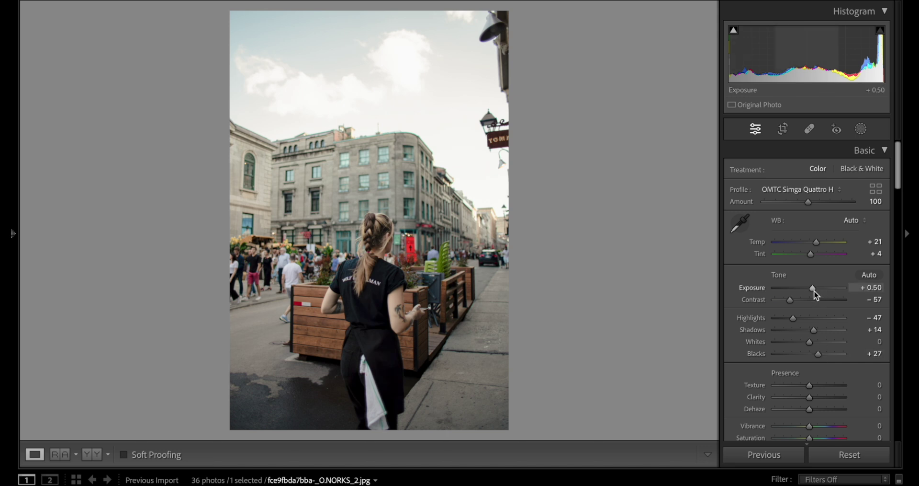
Step: Raise the street photo's Exposure to +0.65, try Highlights at −100, and set Highlights to +56 with Whites at −60
key(Down)
key(Down)
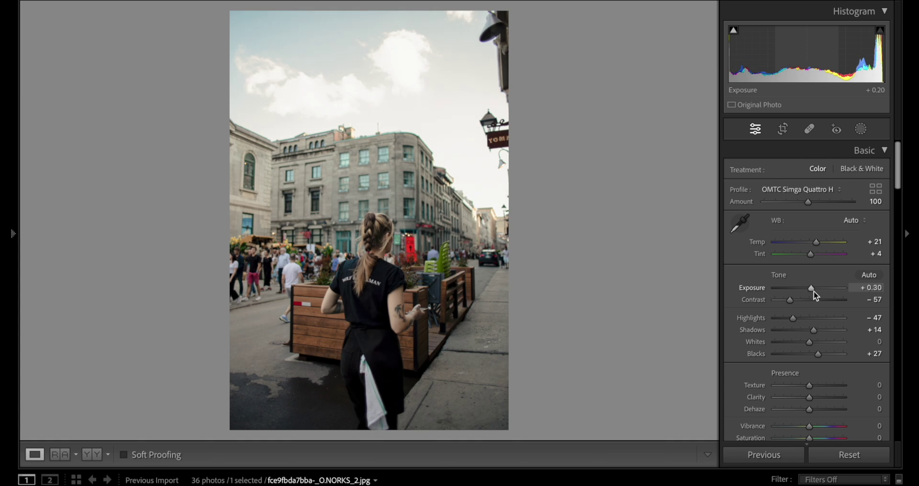
drag(814, 291, 818, 296)
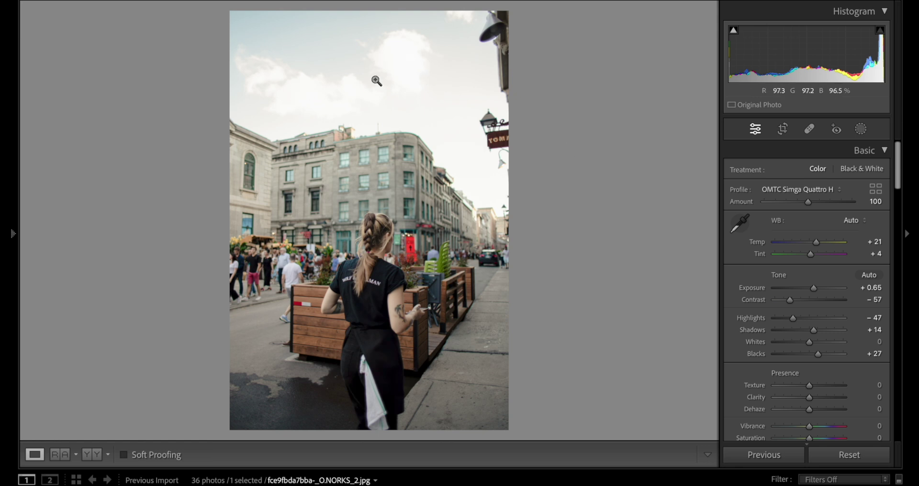
drag(794, 319, 704, 338)
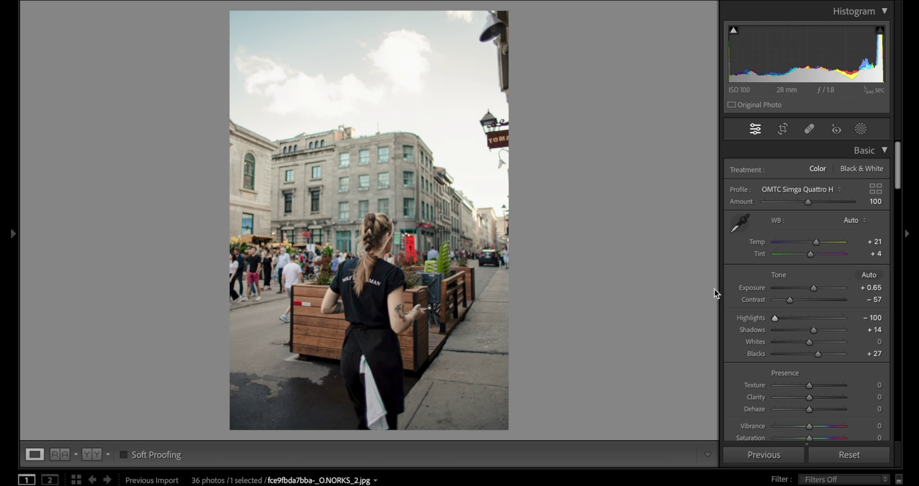
drag(777, 321, 787, 348)
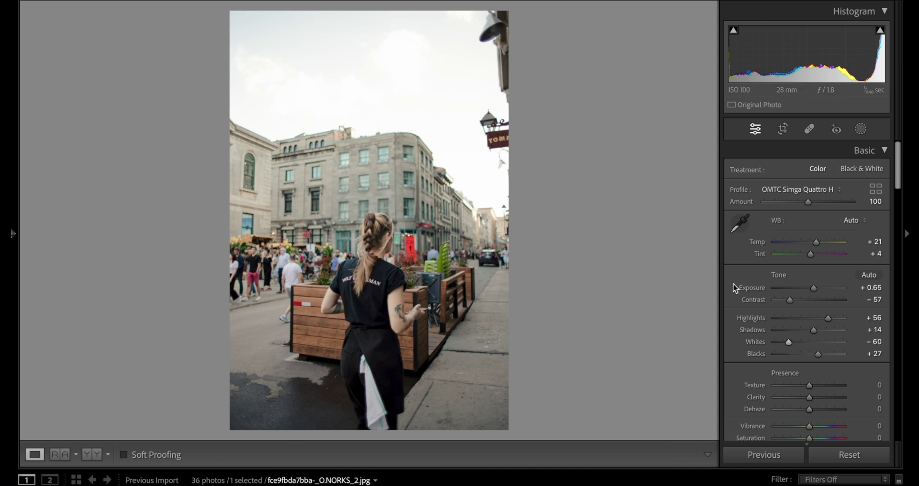
Step: Set the street photo's Highlights to +38 and Exposure to +0.30, and fine-tune the Whites
drag(814, 288, 814, 288)
mouse_move(828, 317)
mouse_down()
mouse_move(842, 320)
mouse_move(820, 319)
mouse_up()
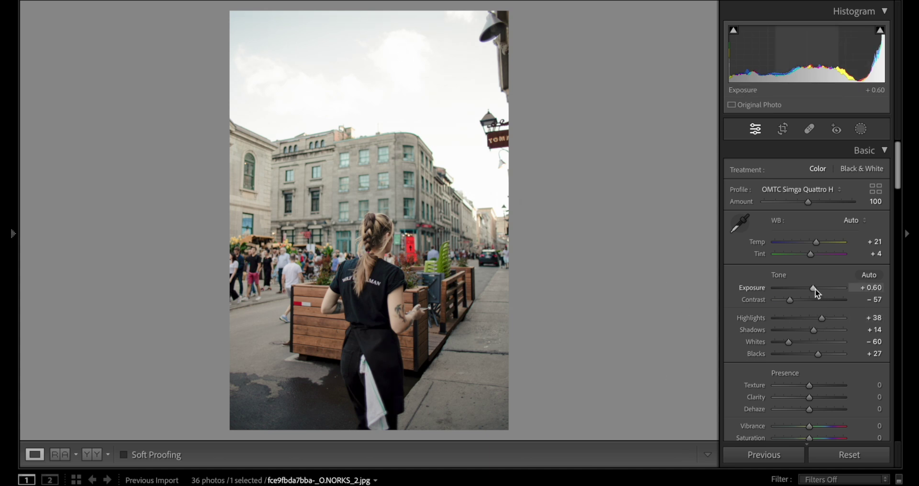
drag(815, 288, 814, 289)
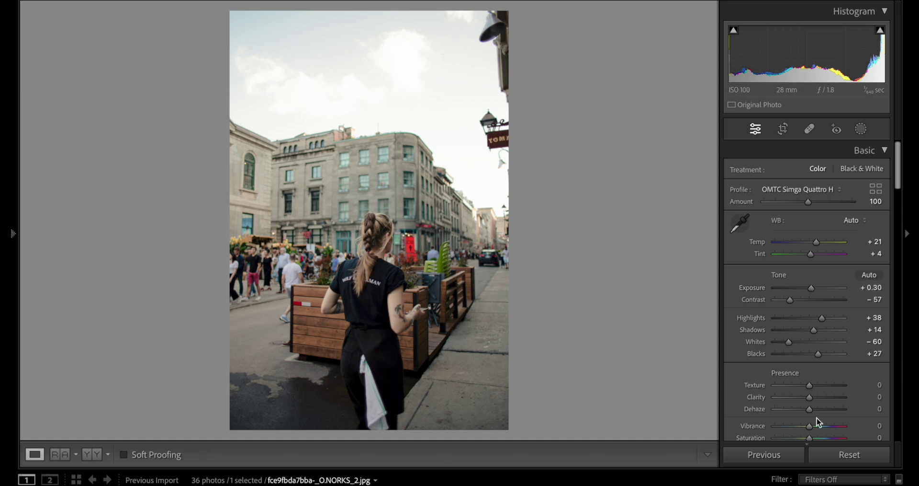
drag(793, 341, 798, 361)
Step: Move on to the photo of brick row houses with parked cars, check its shooting info and return to the library grid
key(Right)
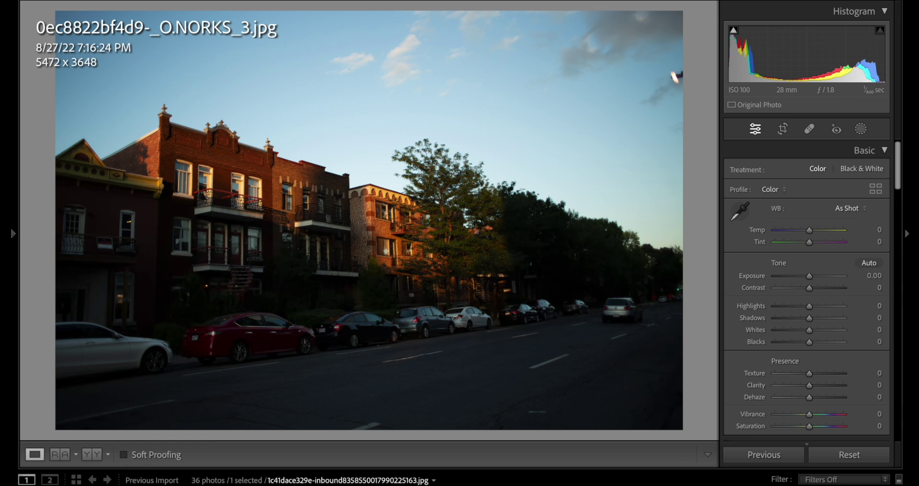
key(i)
key(i)
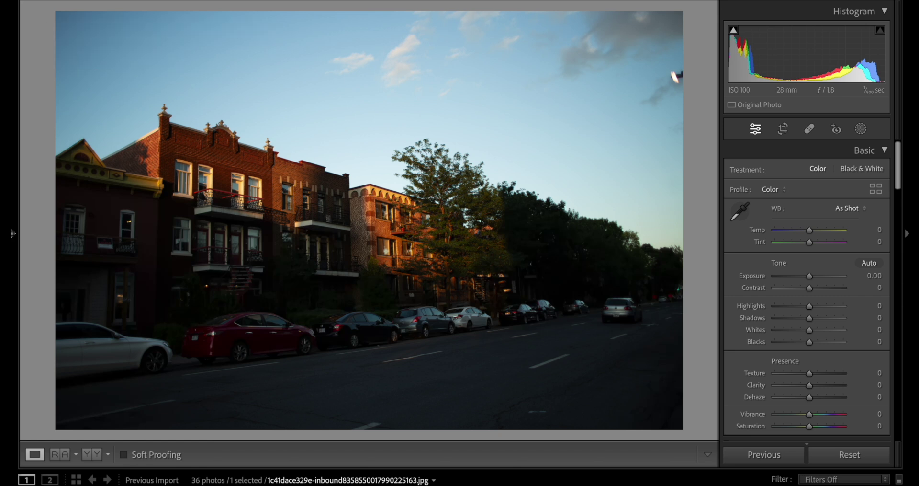
key(Right)
key(g)
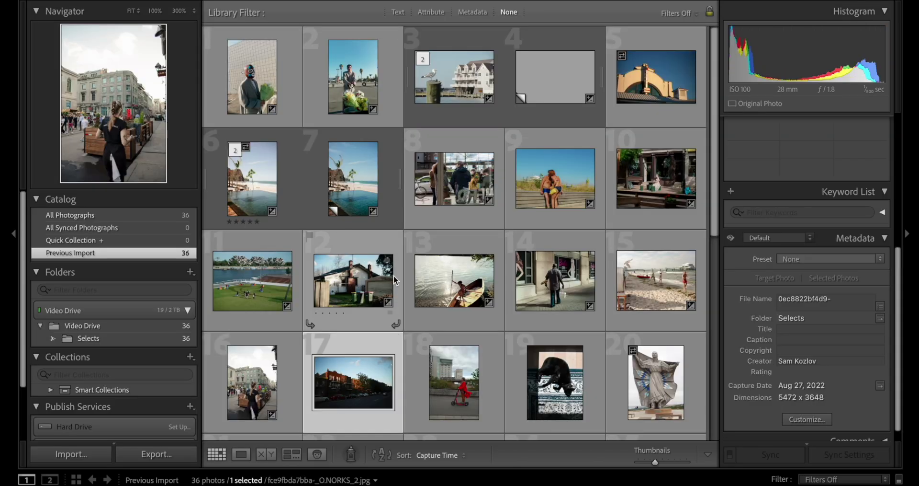
Step: Browse the library grid, open the brick row houses photo and page forward to the statue photo P9160002.ORF
scroll(393, 274, down, 5)
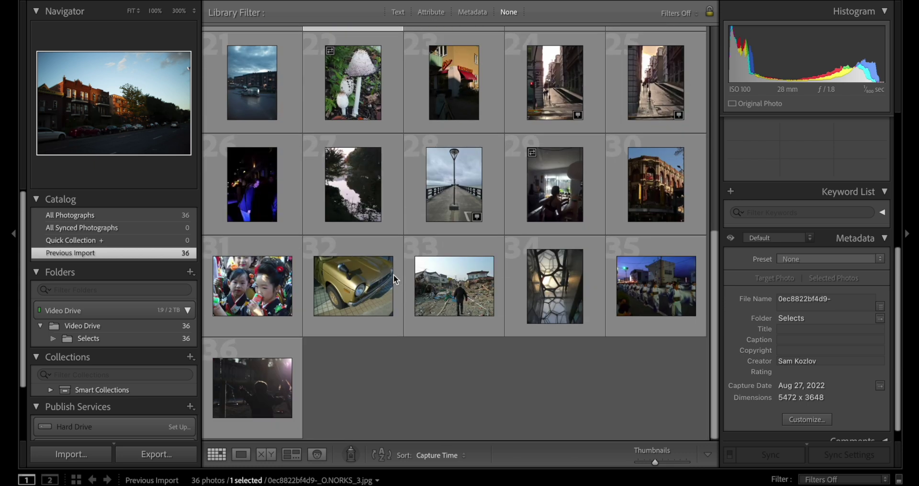
scroll(393, 274, up, 5)
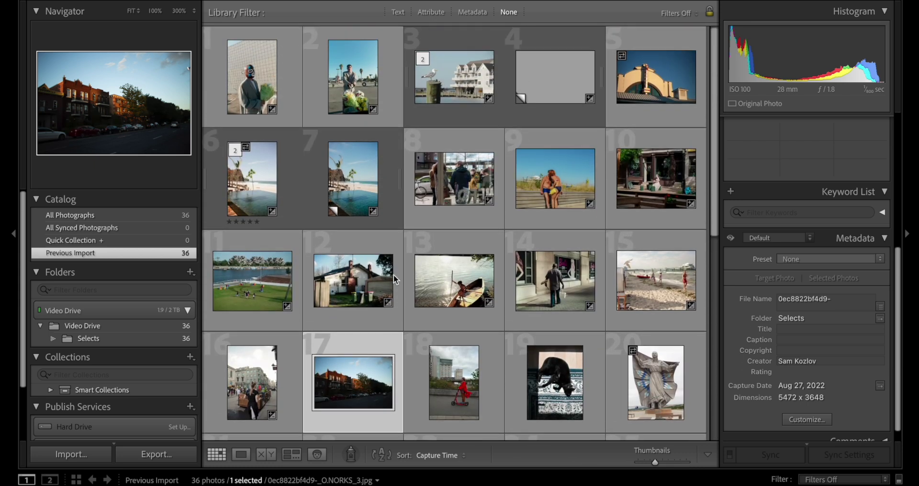
scroll(394, 274, down, 3)
double_click(357, 196)
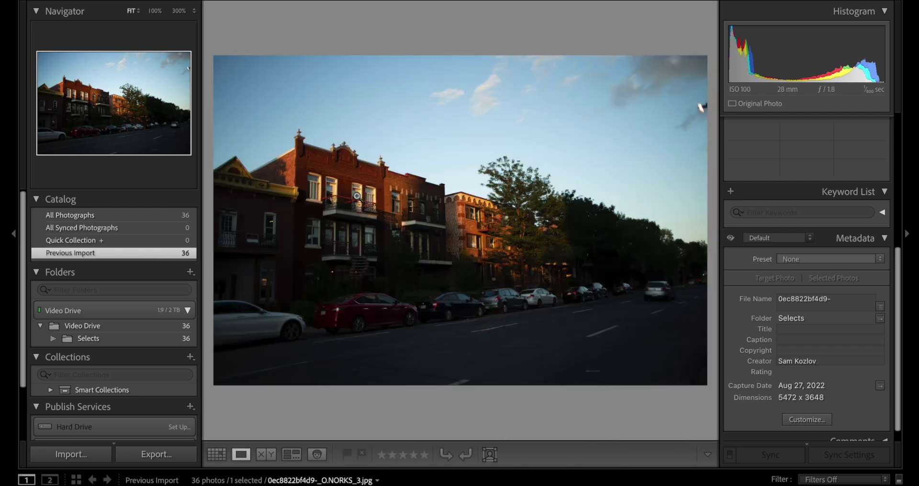
key(Right)
key(Right)
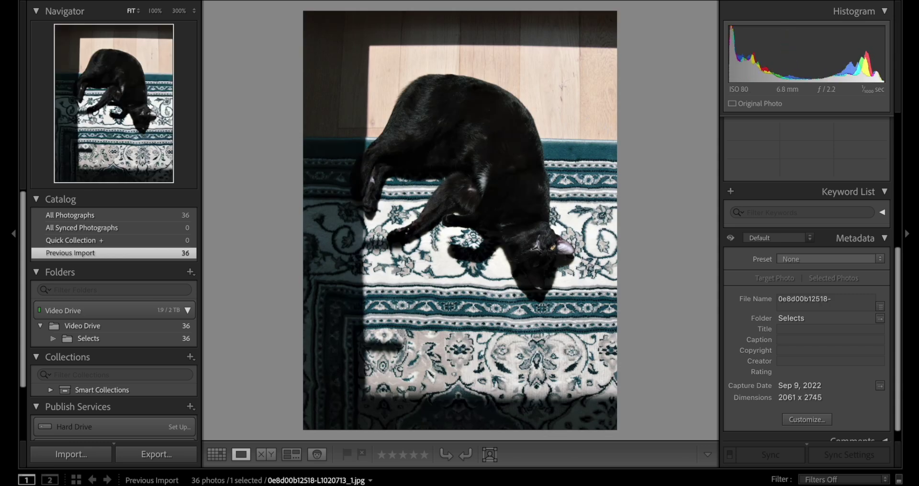
key(Right)
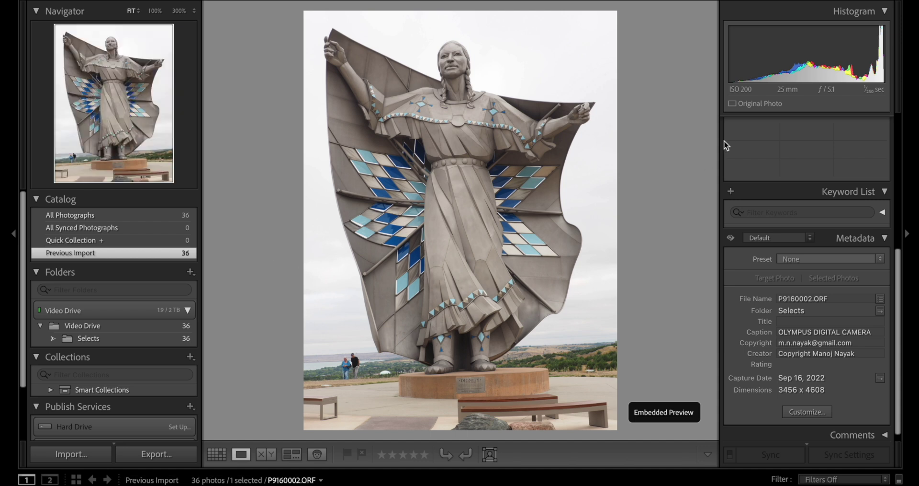
Step: Check the statue photo's shooting info and metadata, and open it for developing
key(i)
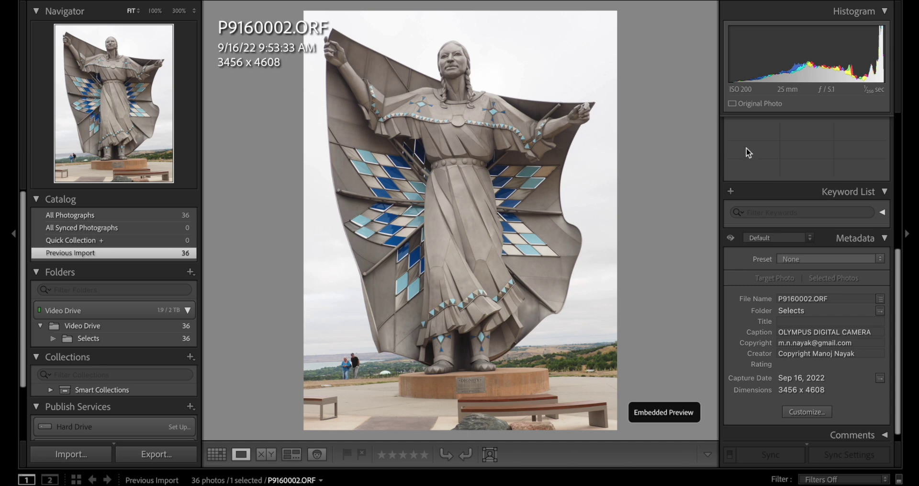
scroll(782, 278, up, 5)
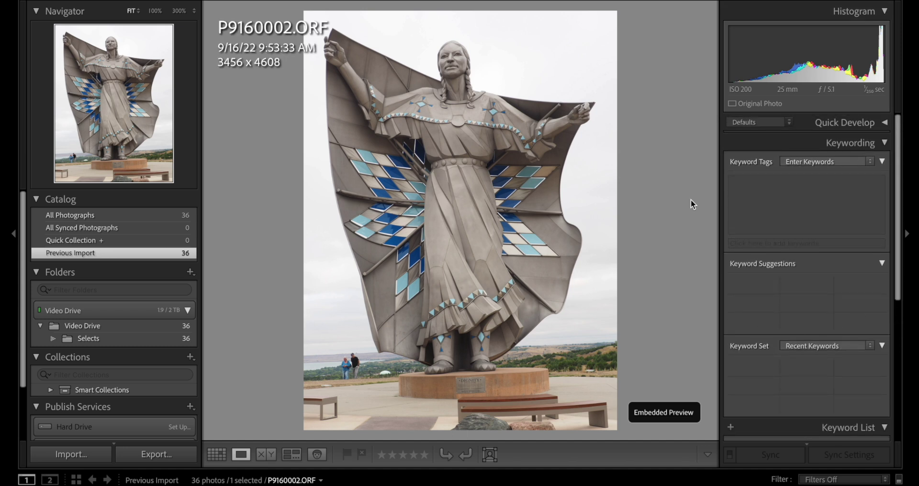
scroll(742, 318, down, 5)
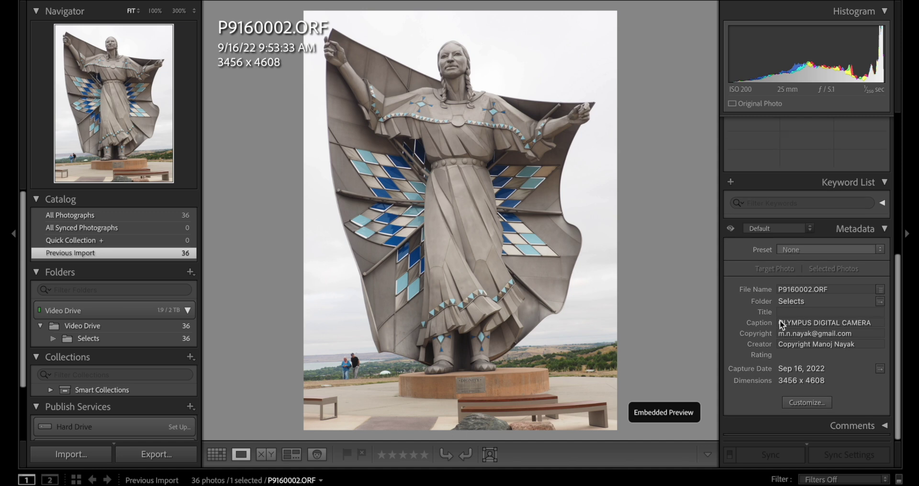
key(d)
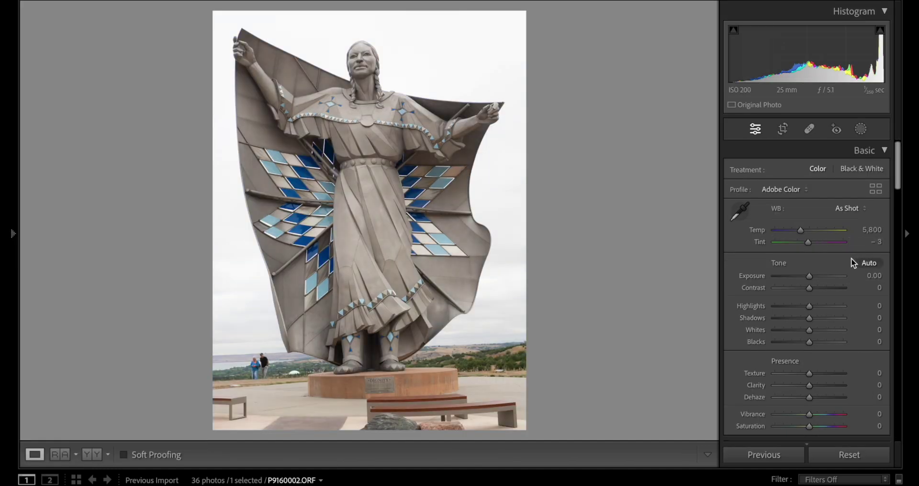
Step: Try the Auto white balance on the statue photo and undo it
click(851, 208)
click(856, 222)
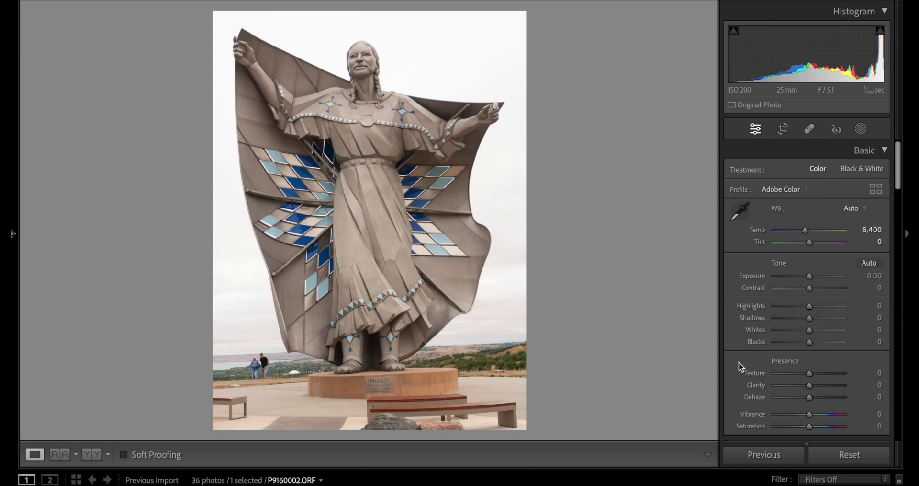
key(ctrl+z)
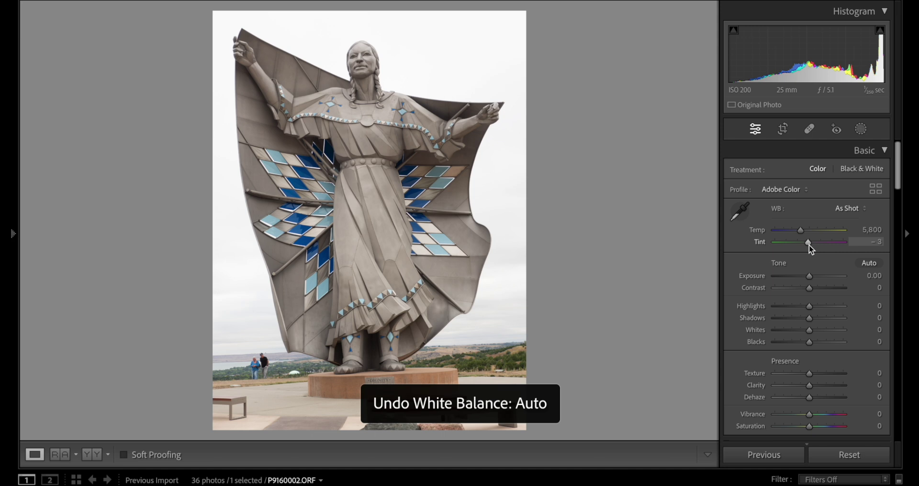
Step: Set the statue photo's white balance Temp to 6,171 and its Exposure to −0.60
drag(803, 231, 806, 234)
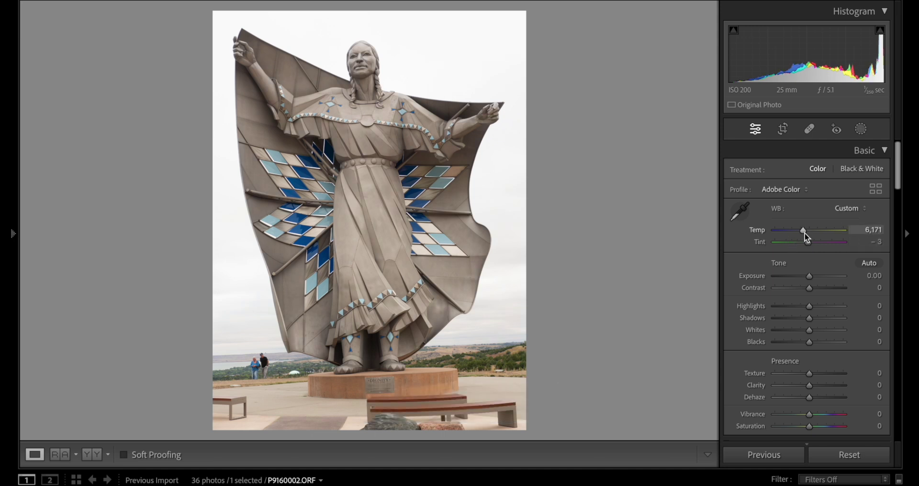
drag(810, 277, 806, 278)
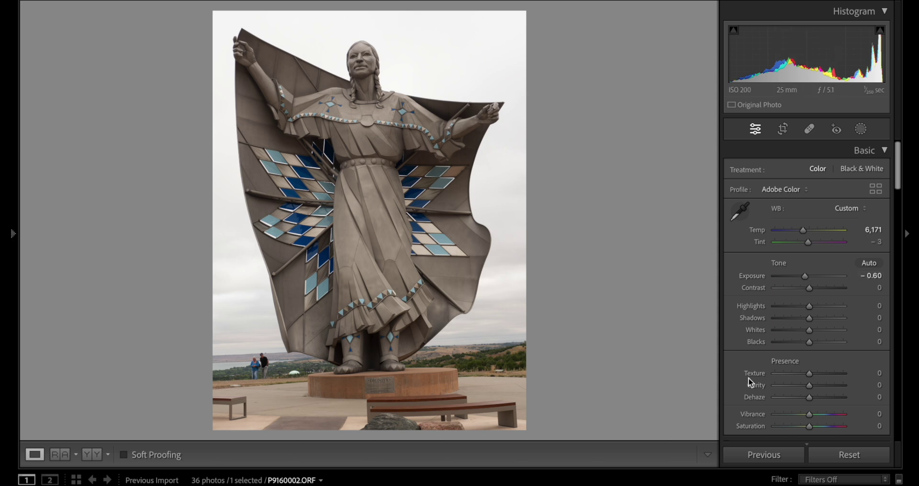
Step: Apply the OMTC Simga Quattro H user profile to the statue photo with its amount reduced to 70
scroll(772, 364, down, 2)
scroll(775, 367, down, 1)
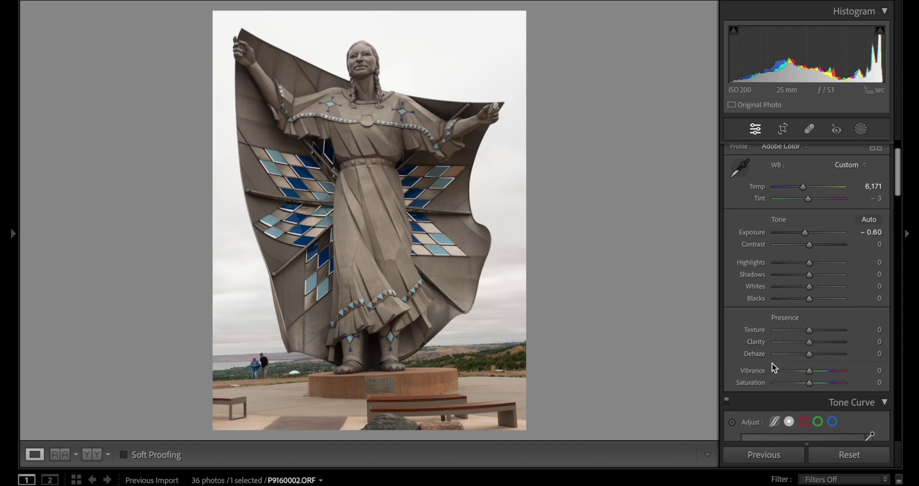
scroll(878, 188, up, 1)
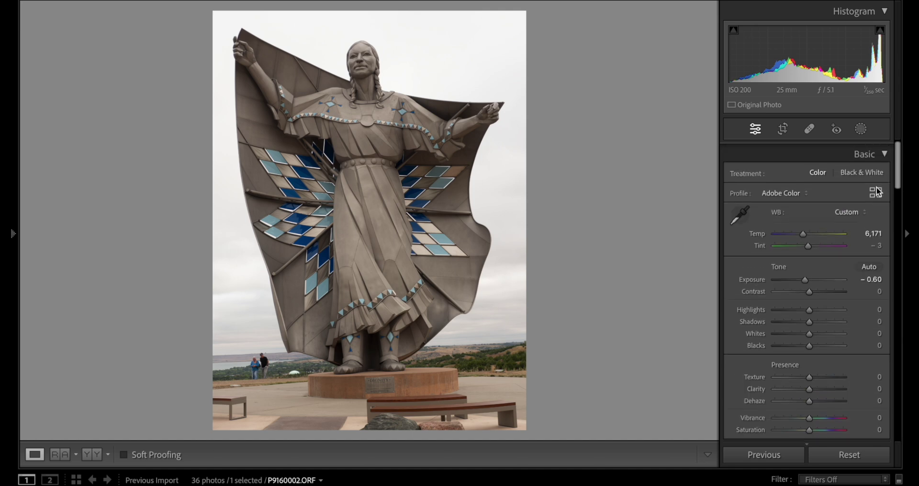
click(877, 189)
click(790, 355)
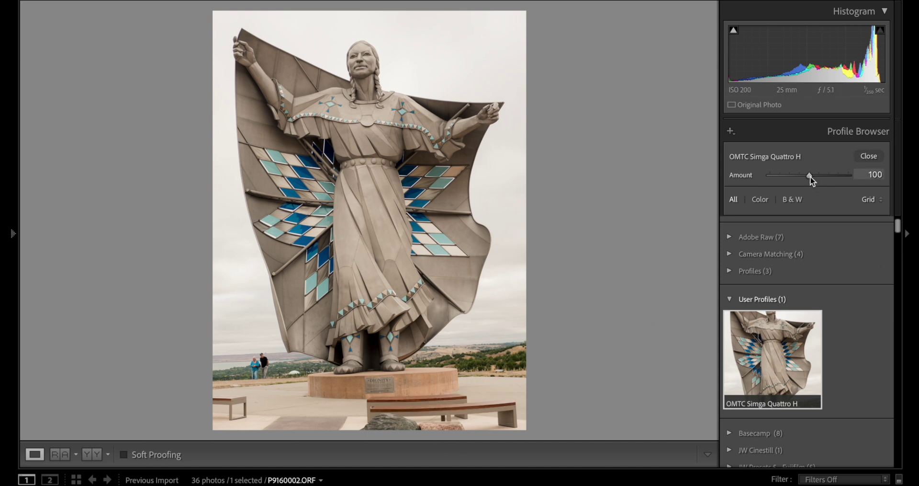
drag(810, 176, 798, 175)
click(865, 155)
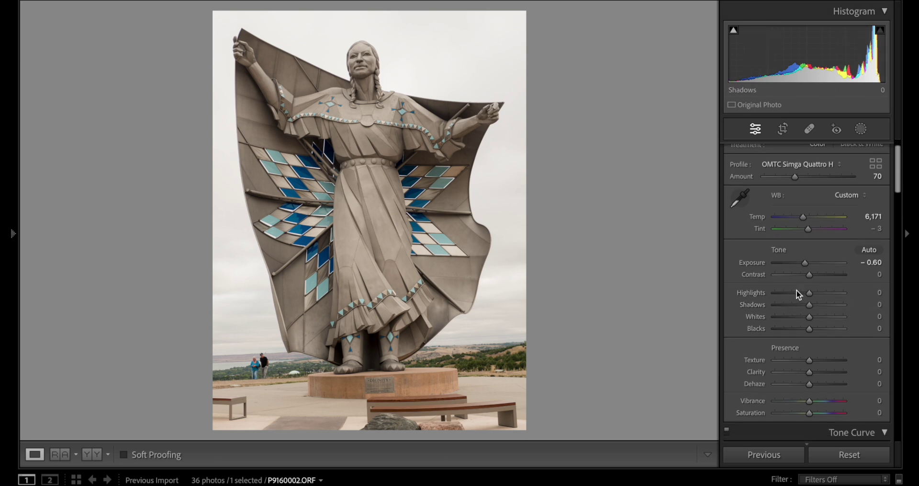
Step: Set the statue photo's Contrast to −49, Highlights to −10 and Whites to +44, and compare with the unedited version
drag(809, 273, 794, 277)
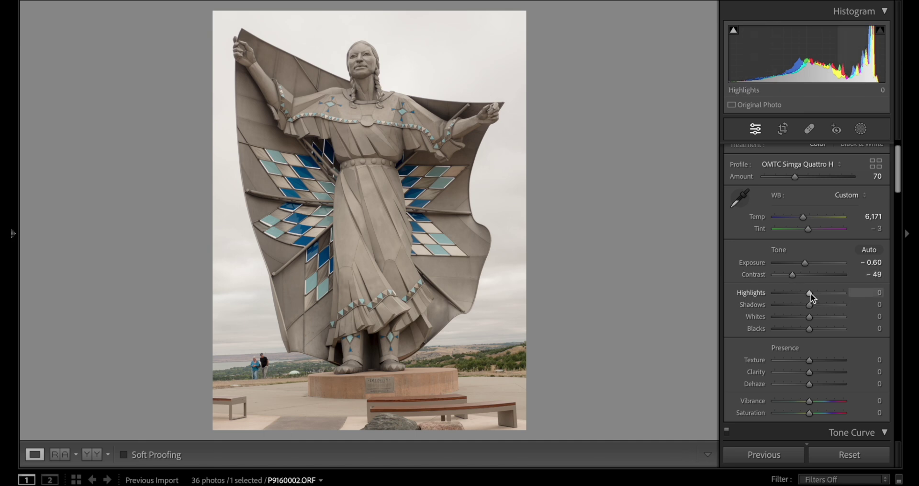
drag(809, 297, 824, 318)
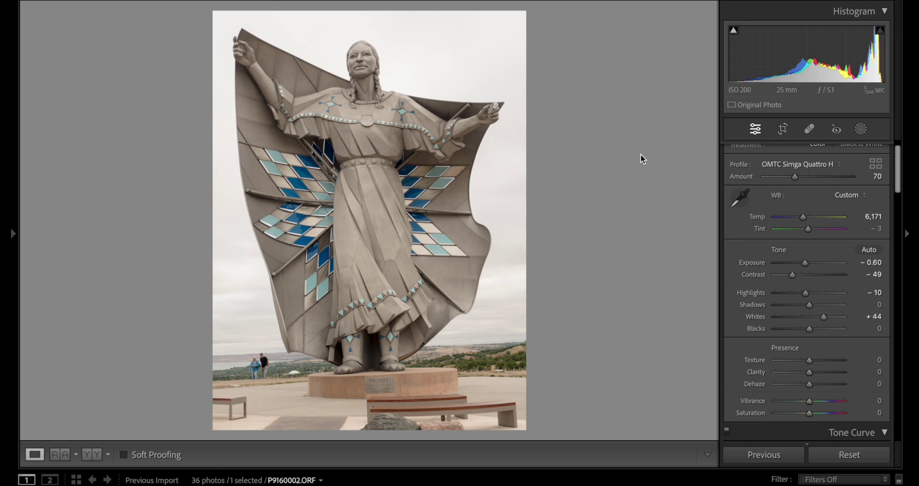
key(backslash)
key(backslash)
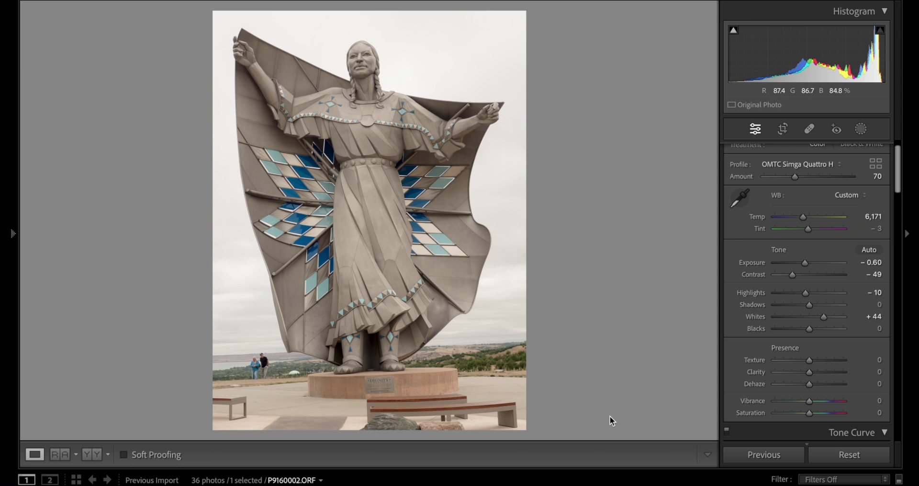
Step: Go to the next photo, the van on a wet street at dusk, and inspect the van up close
key(Right)
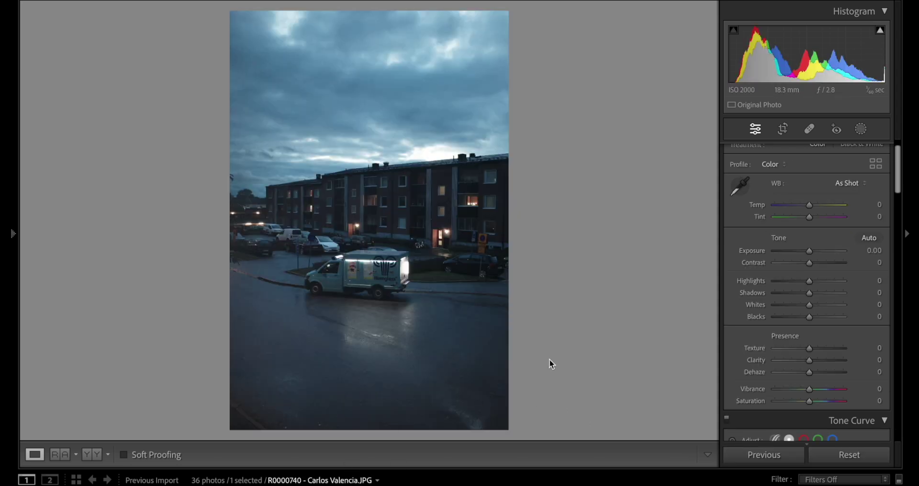
click(481, 263)
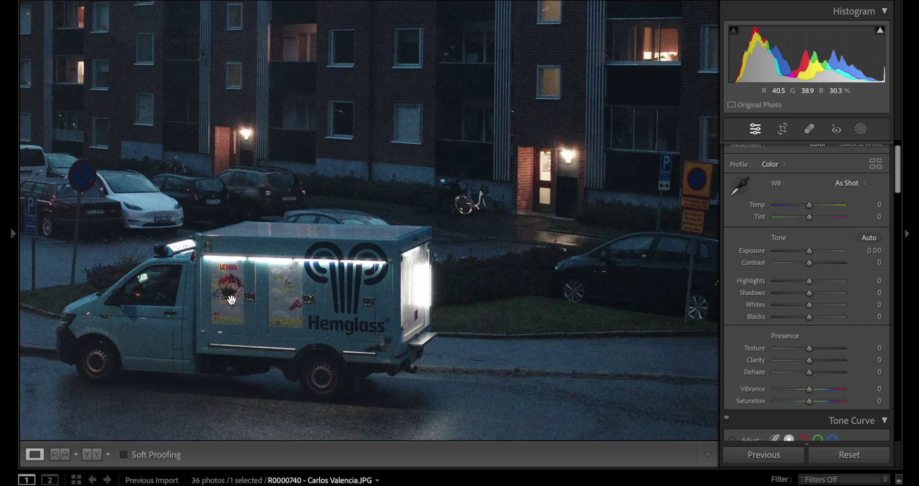
click(472, 371)
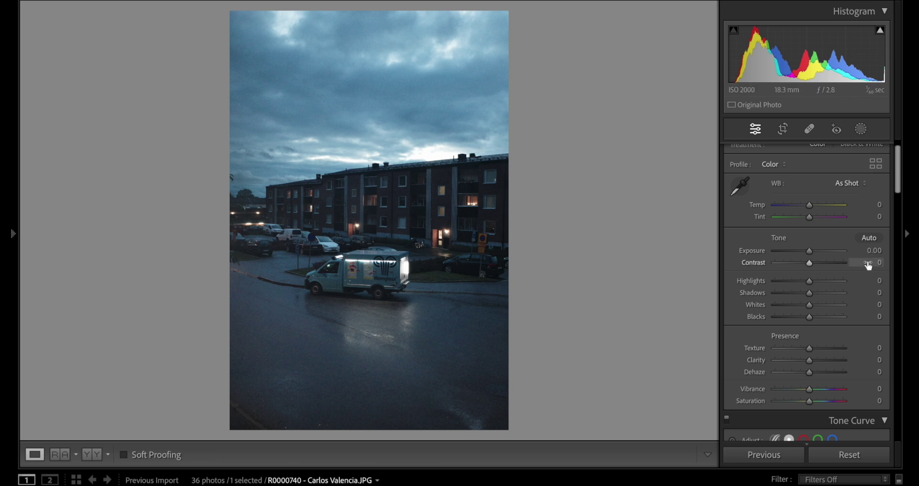
Step: Try a white balance Temp of +7 on the van photo and reset it to 0
click(860, 186)
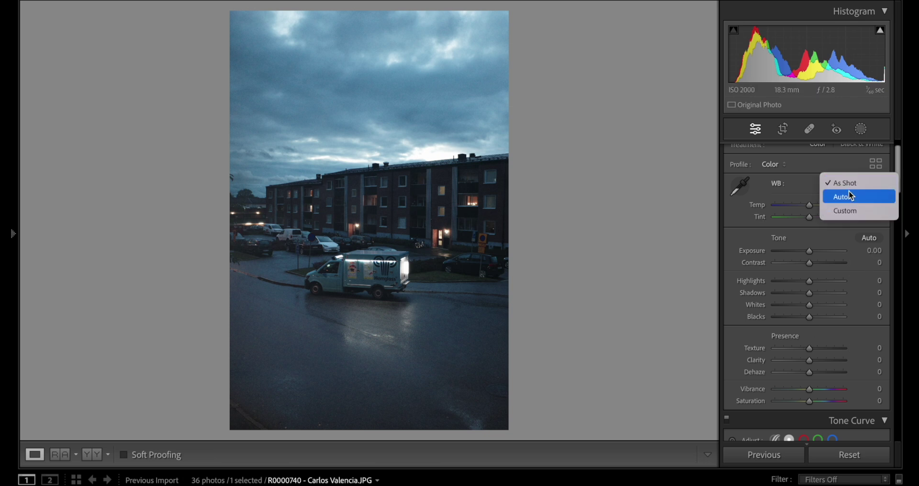
click(841, 183)
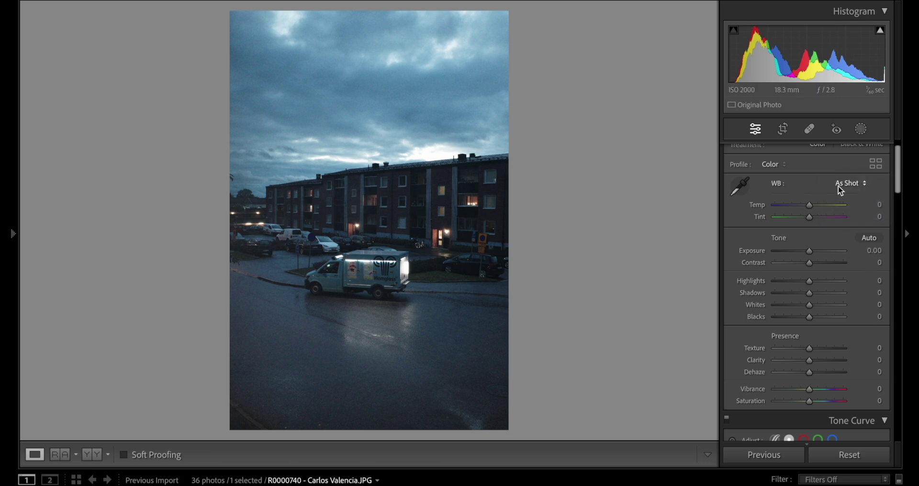
click(815, 205)
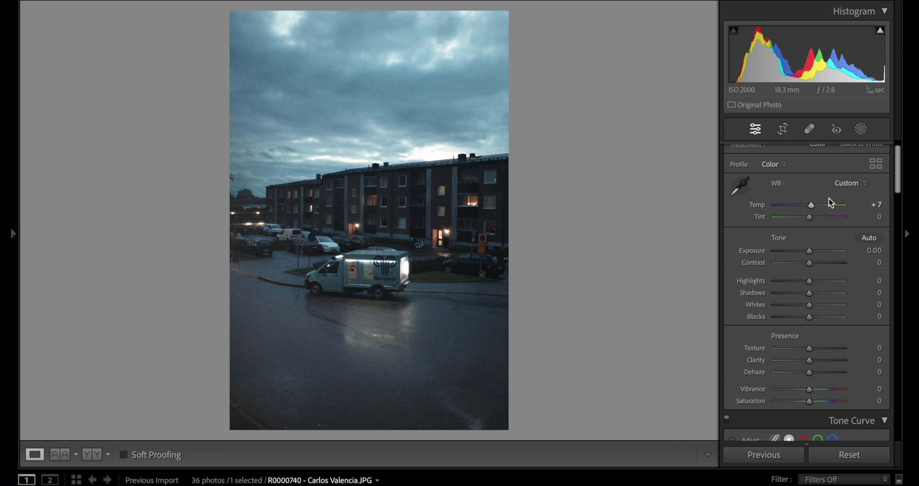
double_click(811, 206)
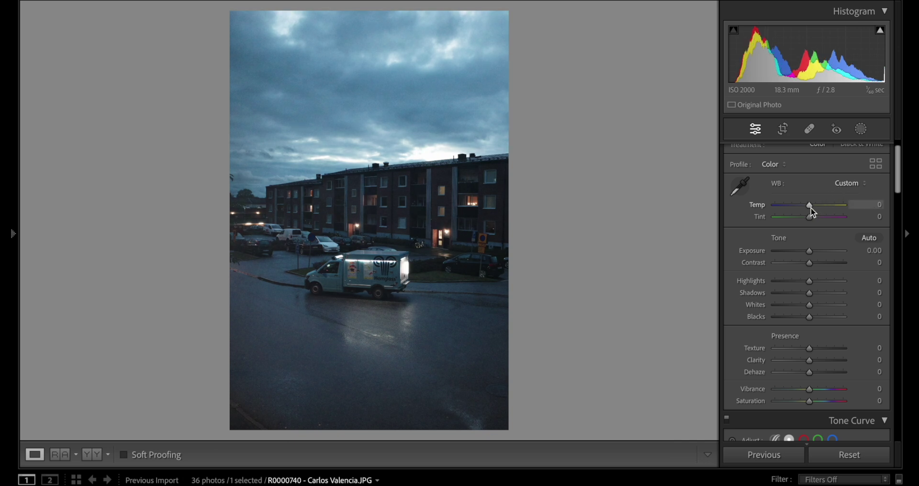
Step: Apply the OMTC Simga Quattro H user profile to the van photo with its amount reduced to 46
click(876, 163)
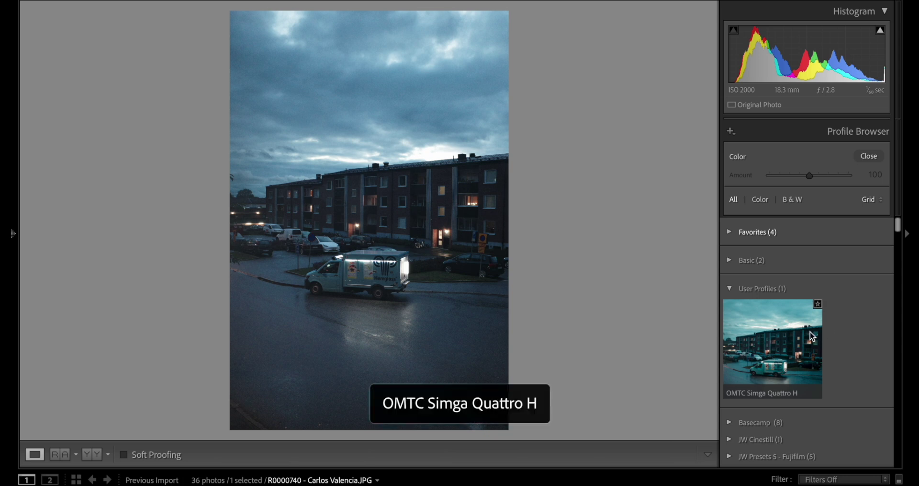
click(813, 336)
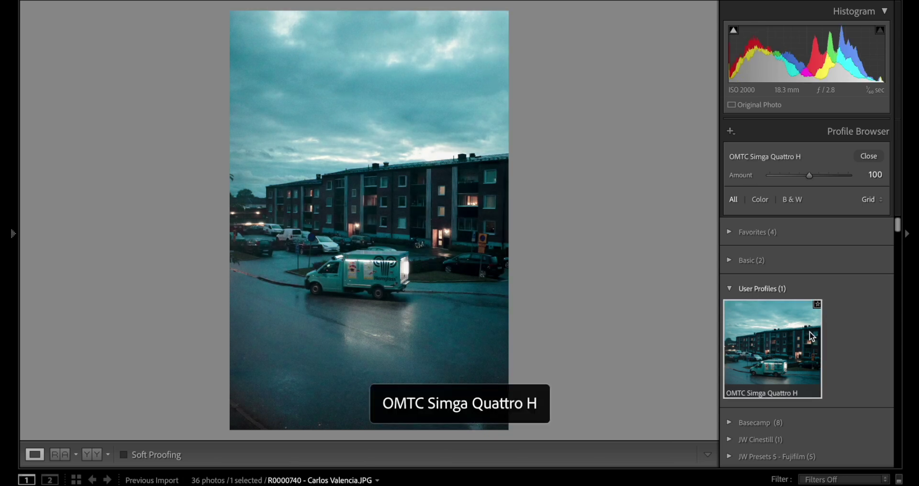
click(880, 156)
drag(807, 176, 782, 178)
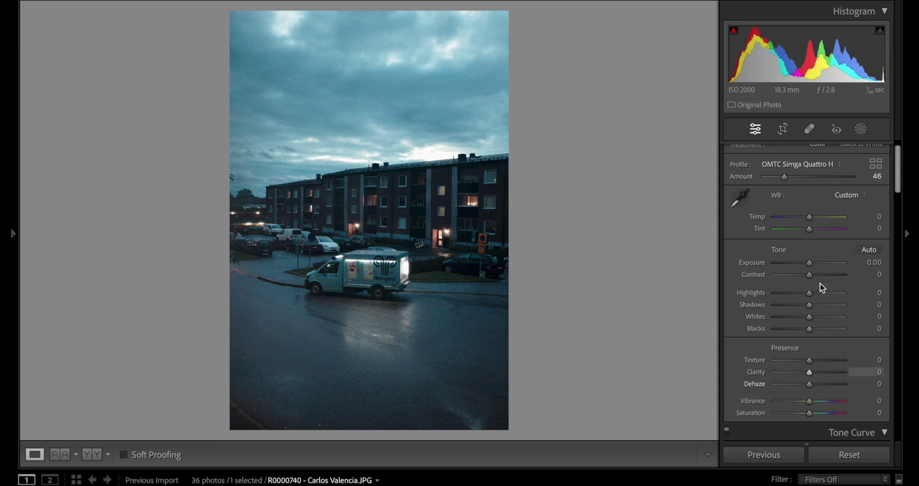
Step: Set the van photo's Exposure to −0.55, Contrast to +27, Highlights to −30, Whites to +42 and Dehaze to +12, and compare with the original
mouse_move(809, 277)
mouse_down()
mouse_move(817, 277)
mouse_move(804, 265)
mouse_up()
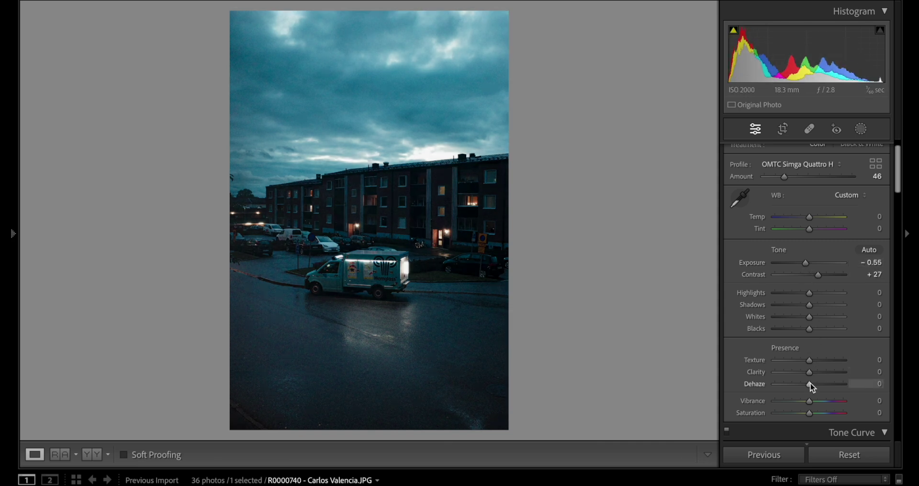
drag(810, 384, 815, 383)
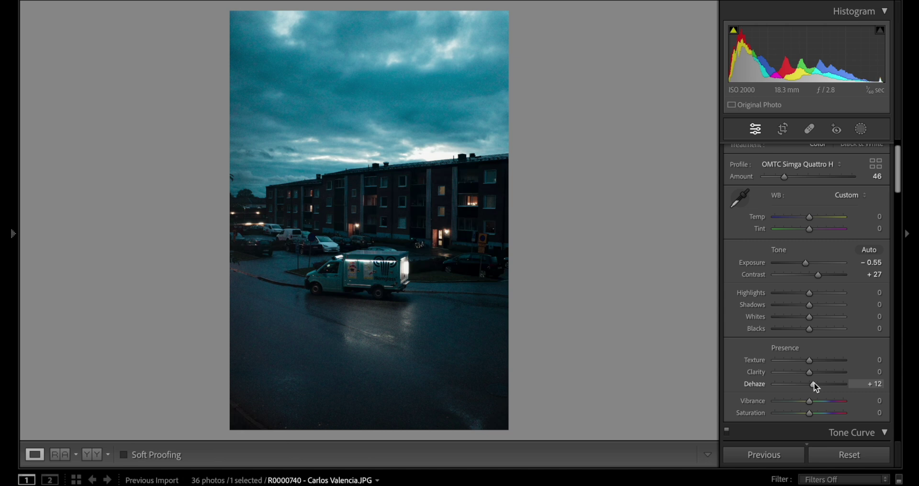
mouse_move(812, 317)
mouse_down()
mouse_move(821, 317)
mouse_move(799, 320)
mouse_move(821, 321)
mouse_move(795, 322)
mouse_move(814, 323)
mouse_up()
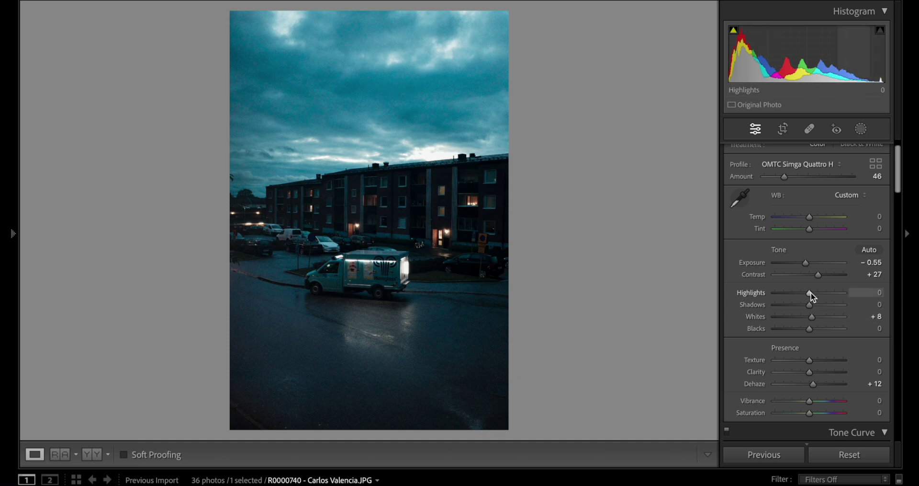
drag(810, 293, 823, 314)
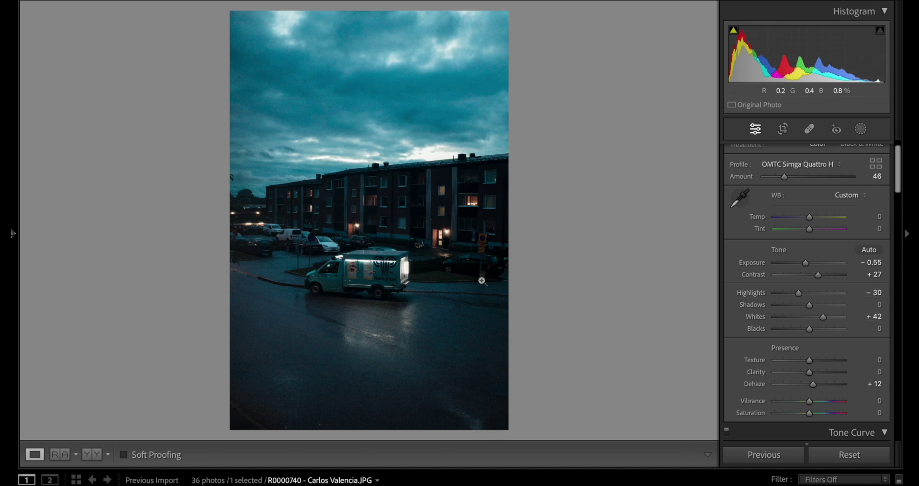
key(backslash)
key(backslash)
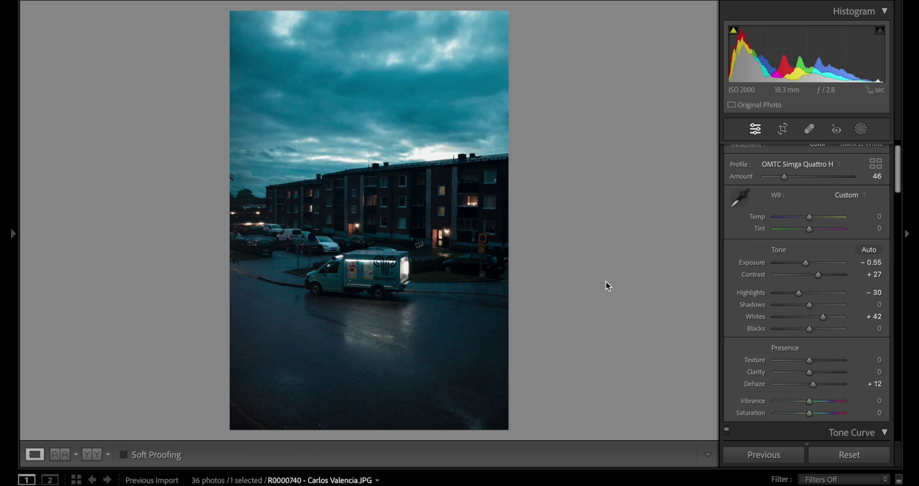
Step: Go to the Konditori storefront photo and apply the OMTC Simga Quattro H user profile with its amount set to 80
key(Right)
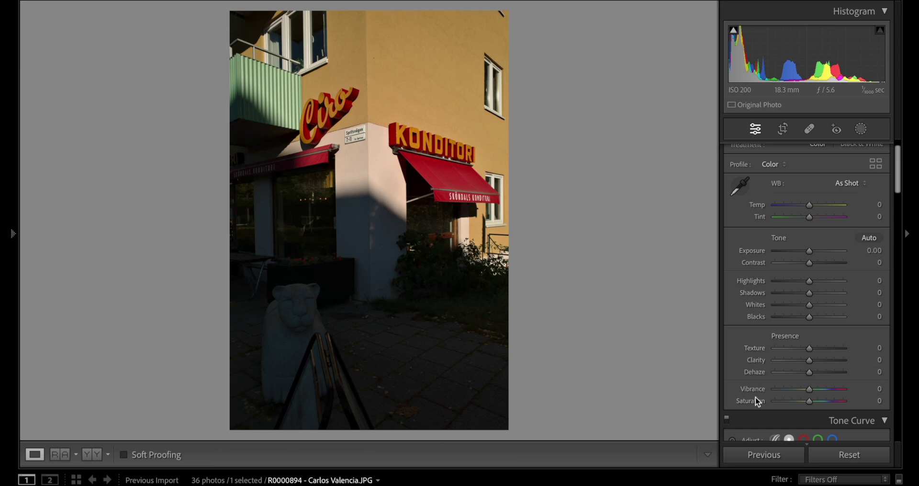
scroll(753, 298, up, 1)
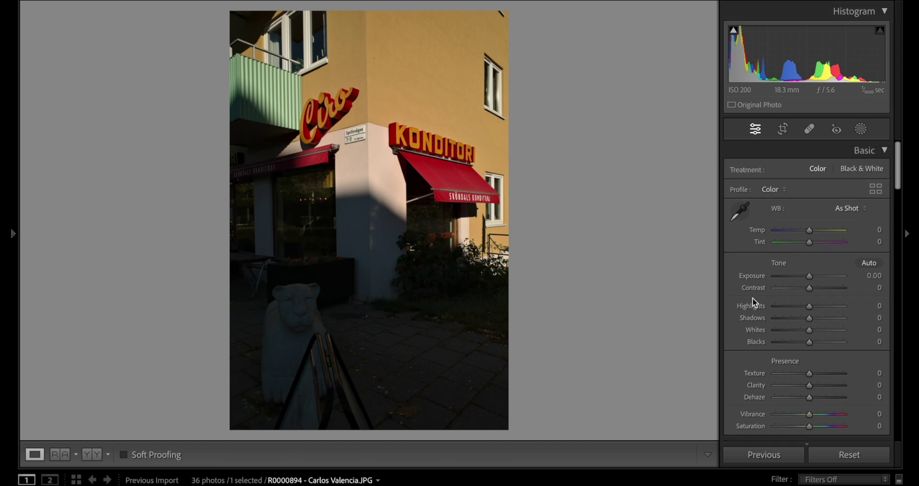
click(872, 194)
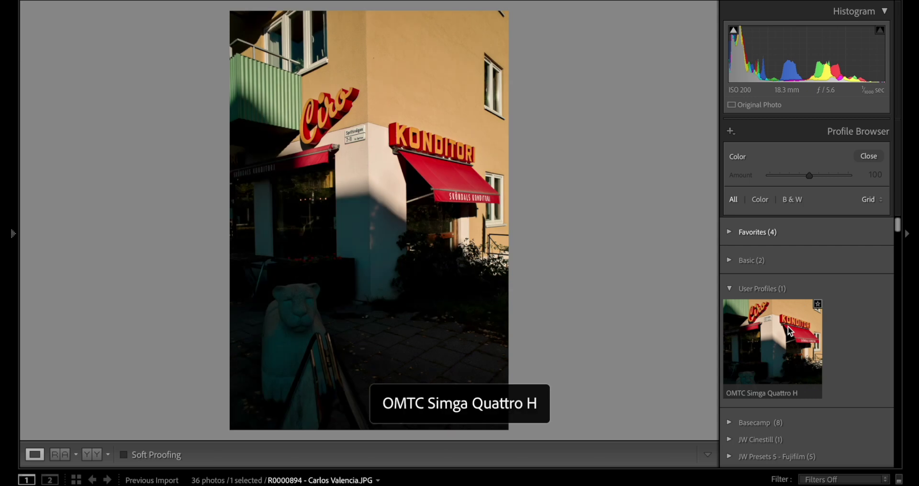
click(789, 330)
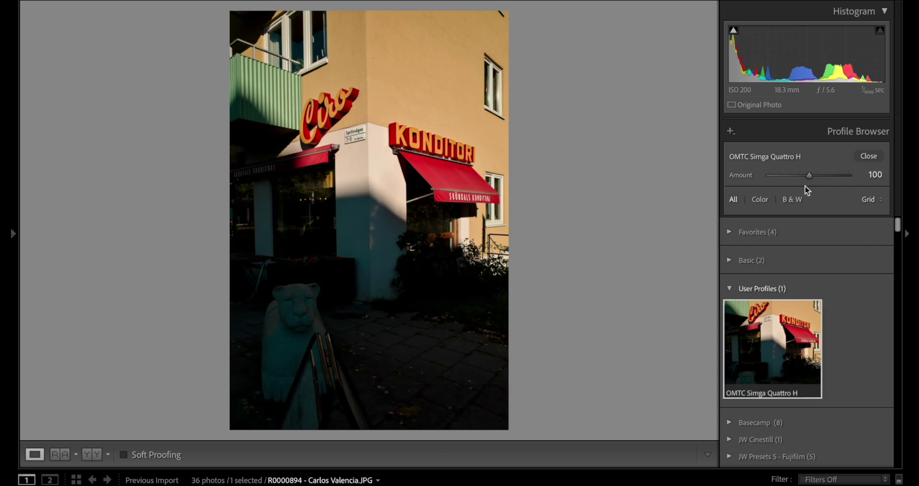
drag(811, 175, 802, 177)
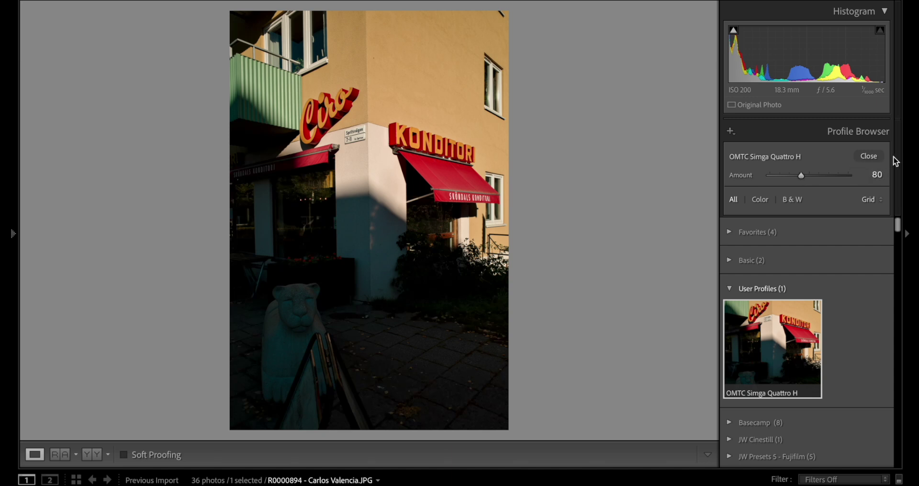
click(880, 154)
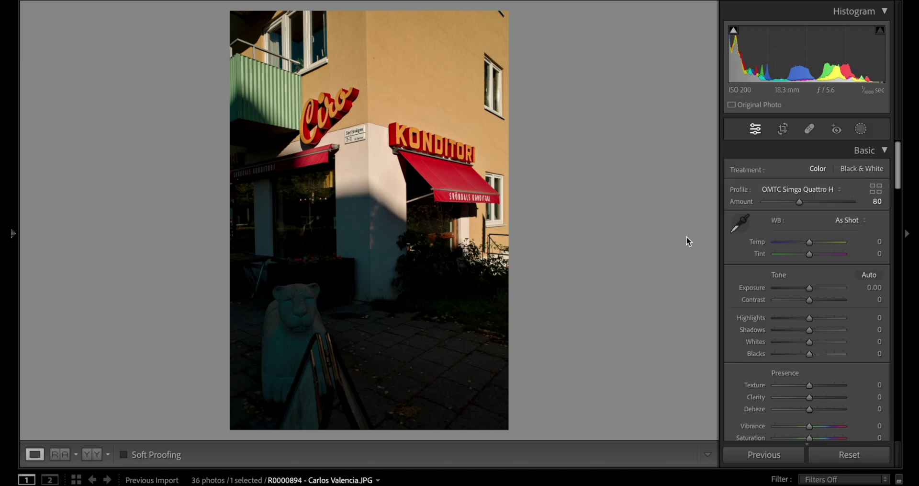
Step: Compare the storefront photo's profiled look with its unedited version several times
key(backslash)
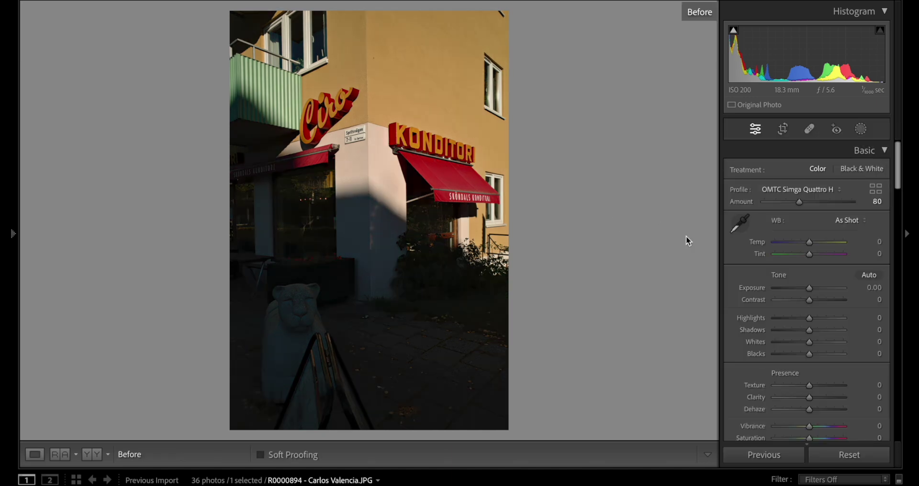
key(backslash)
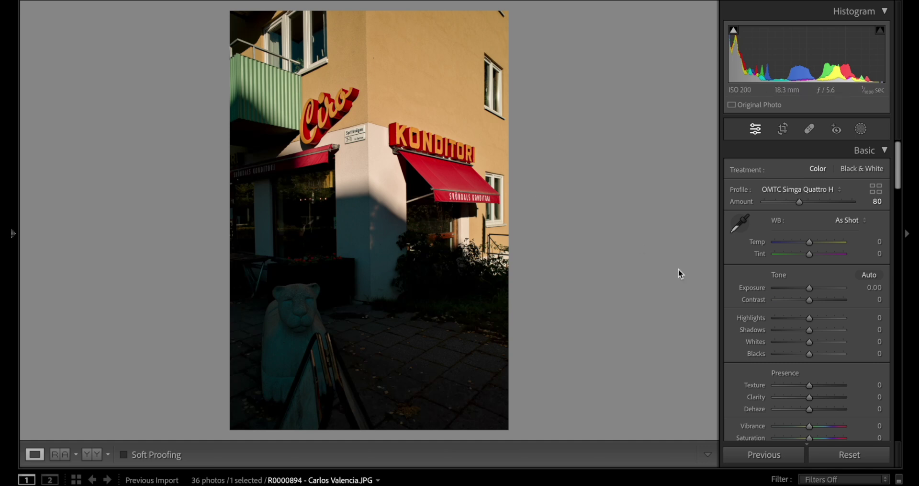
key(bracketright)
key(backslash)
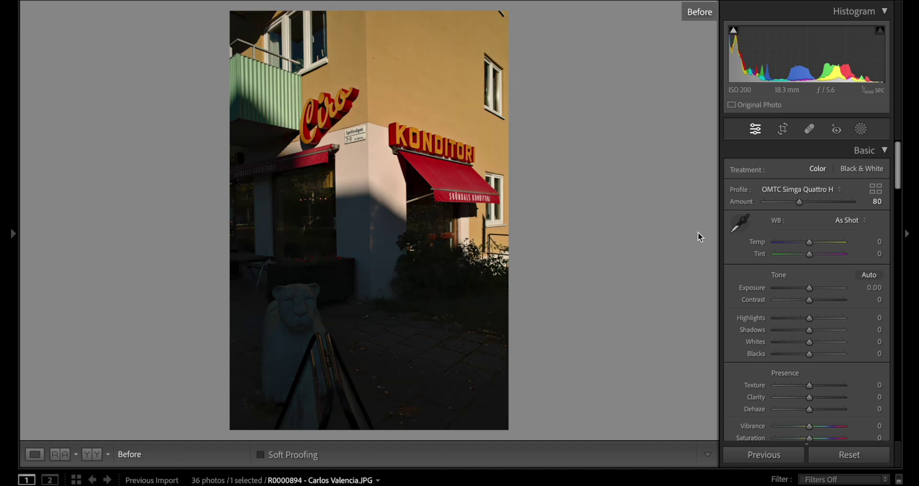
key(backslash)
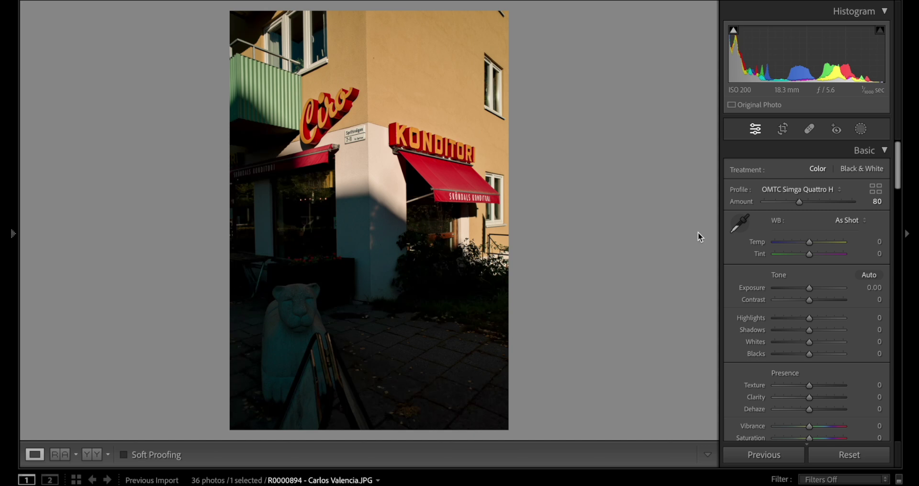
key(backslash)
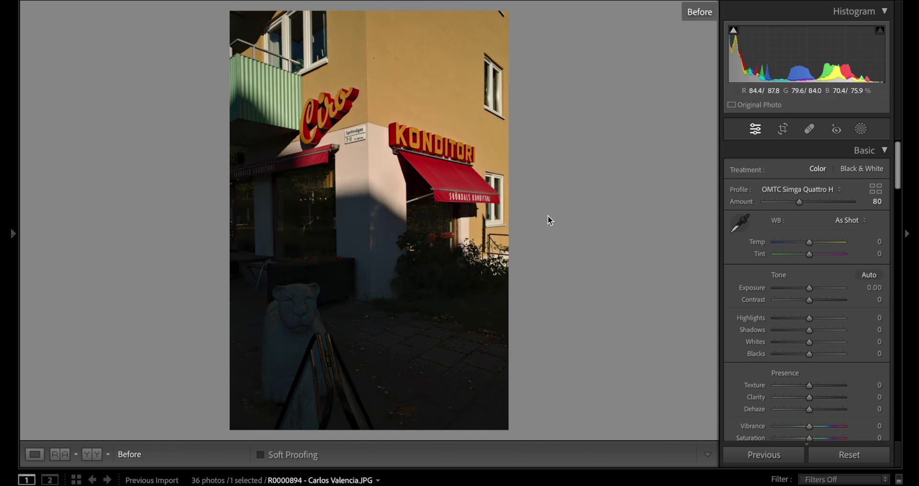
key(backslash)
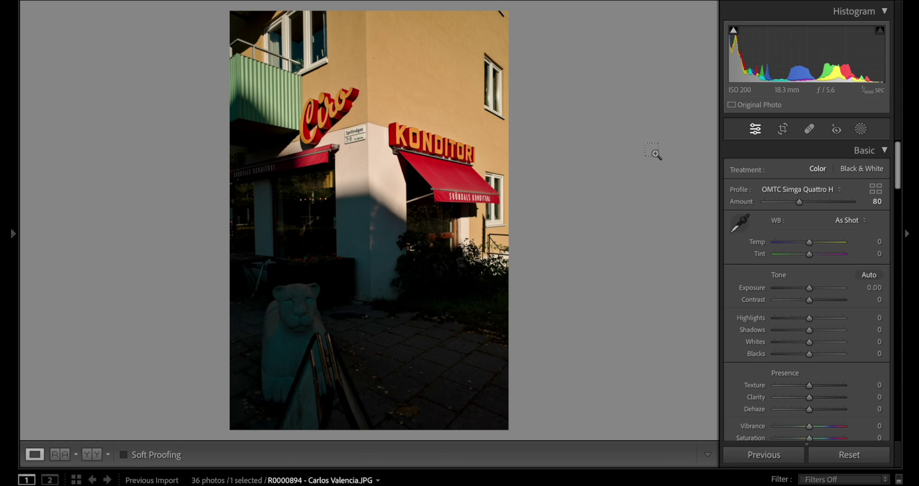
Step: Go to the city street photo with the traffic light and apply the OMTC Simga Quattro H user profile at amount 100
key(Right)
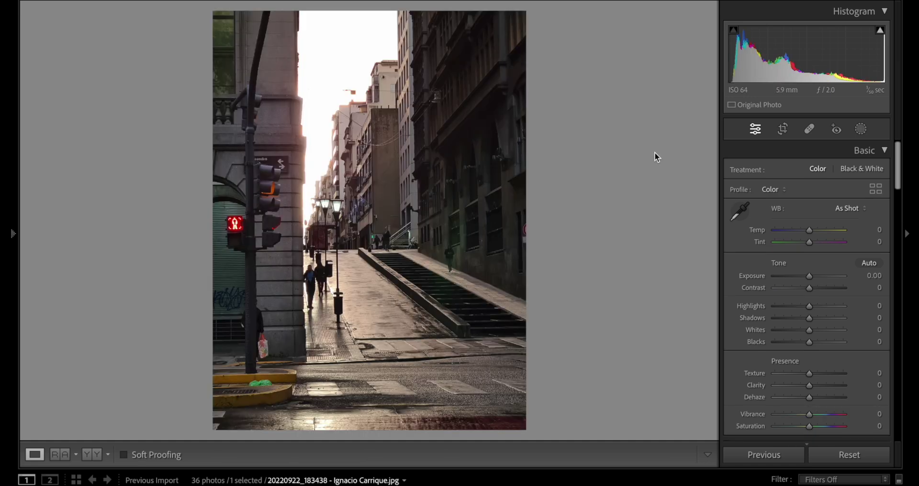
key(i)
key(i)
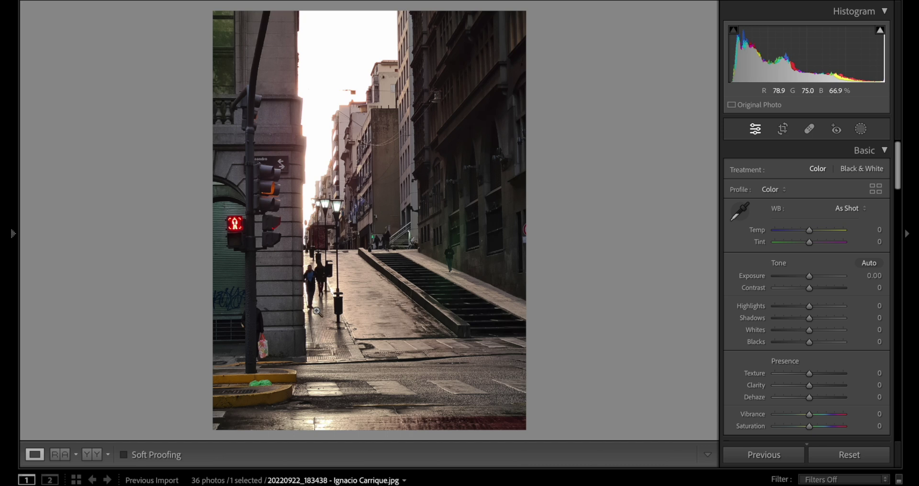
click(876, 189)
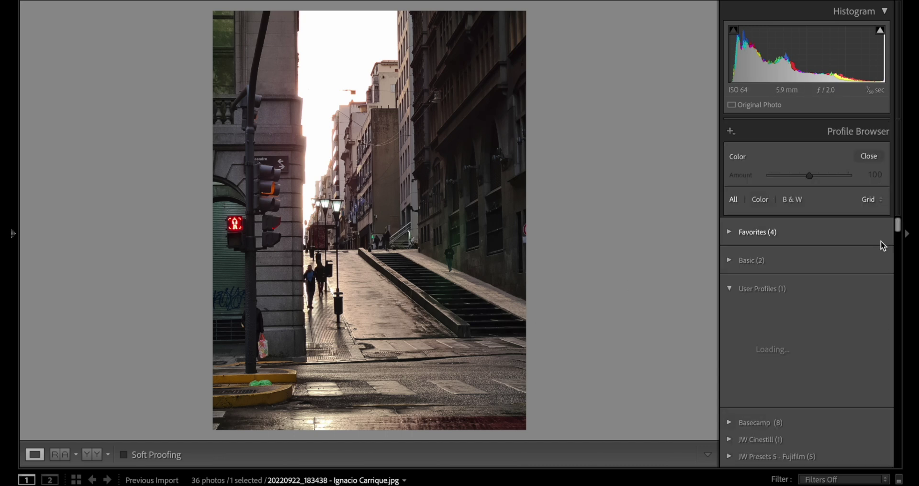
click(789, 338)
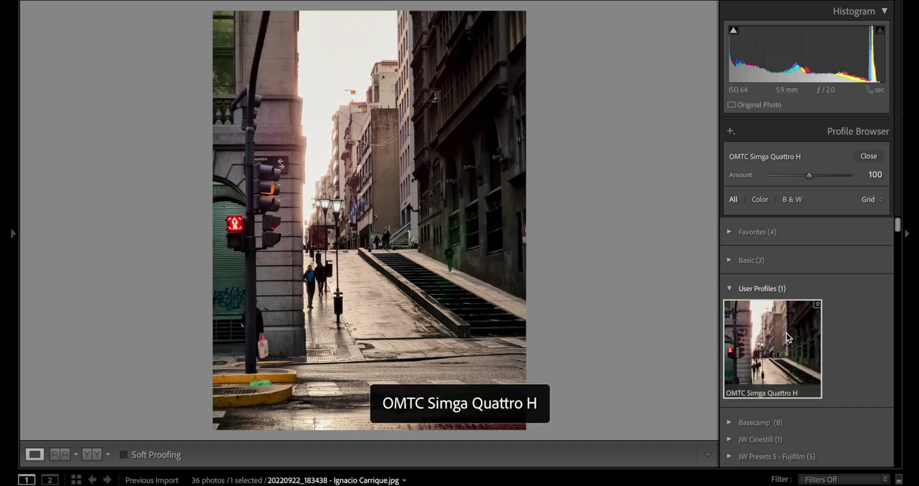
click(869, 154)
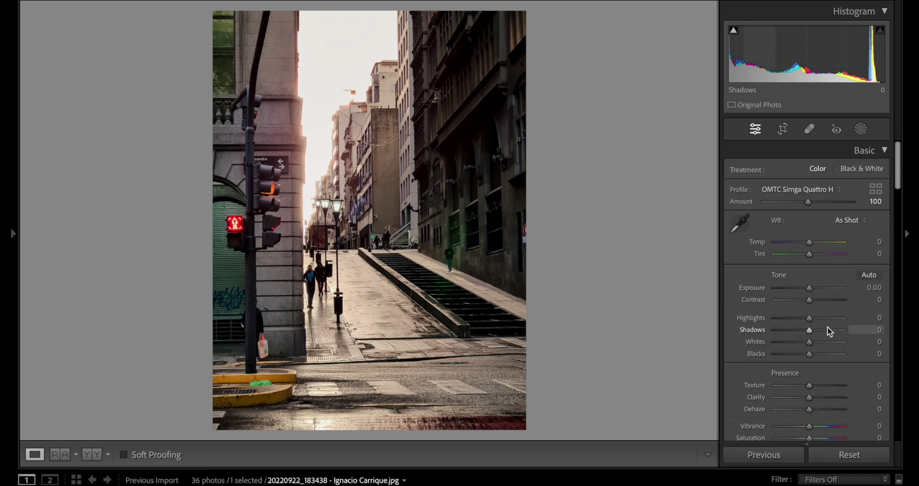
Step: Set the city street photo's Tint to −15, Exposure to +0.40 and Temp to −10
drag(809, 252, 803, 252)
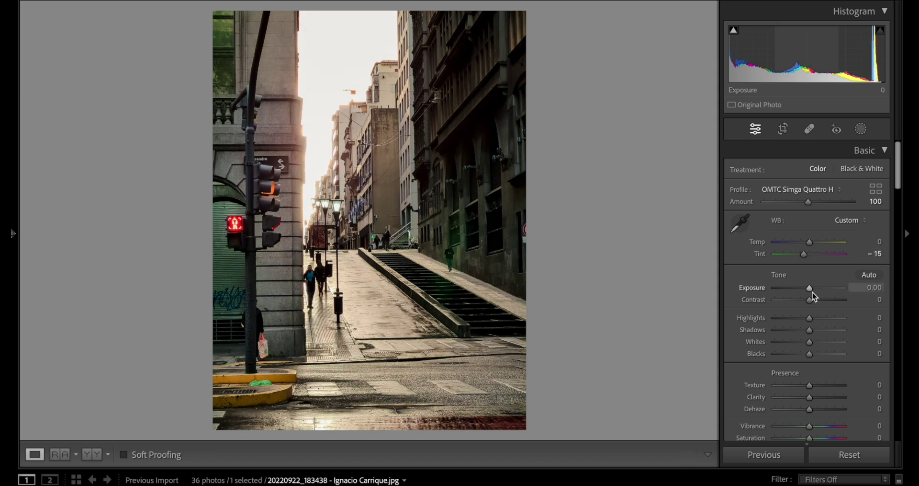
drag(812, 291, 814, 292)
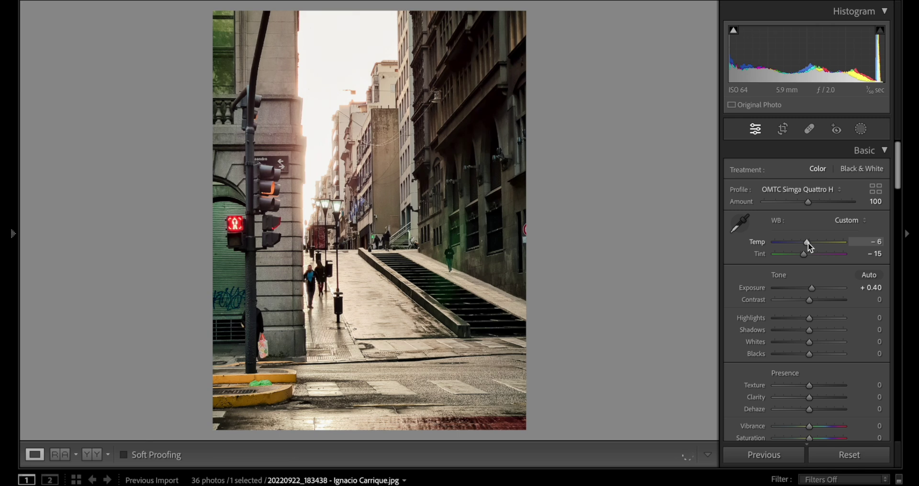
drag(808, 242, 806, 241)
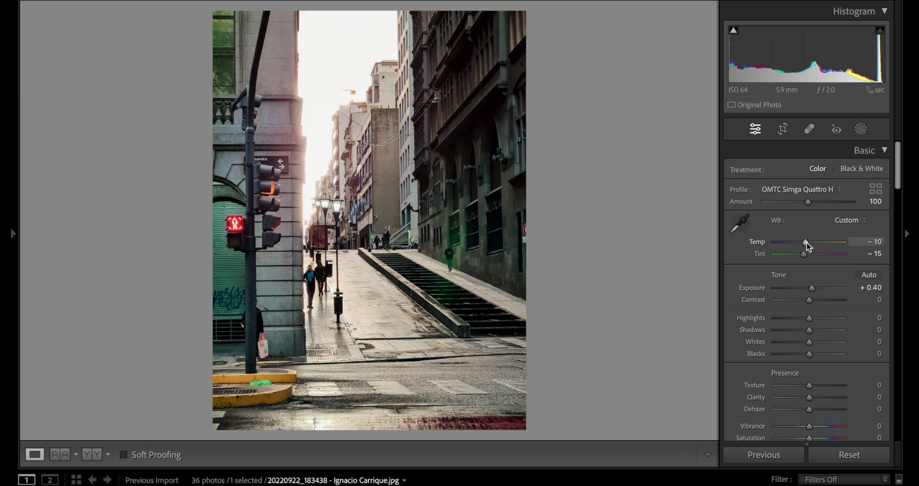
Step: Defringe the purple edges in the city street photo with a purple amount of 7 and a purple hue range of 30/80
drag(806, 241, 807, 240)
click(334, 289)
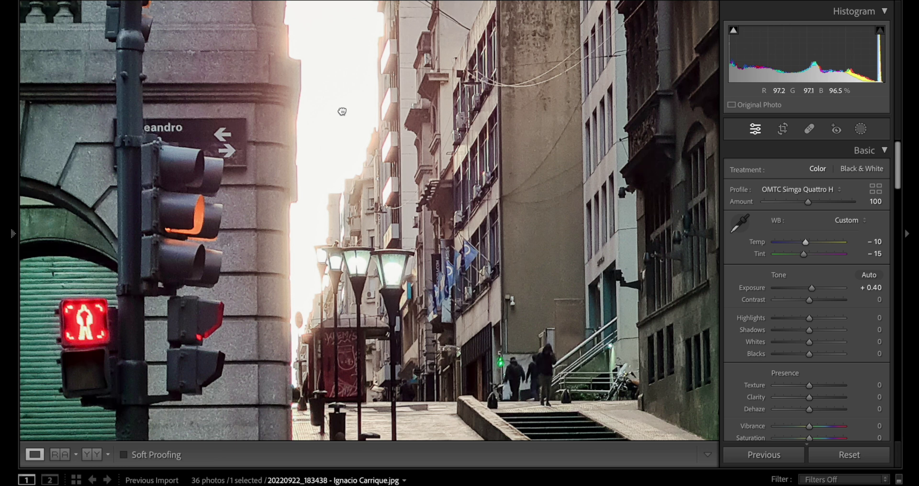
drag(340, 111, 294, 256)
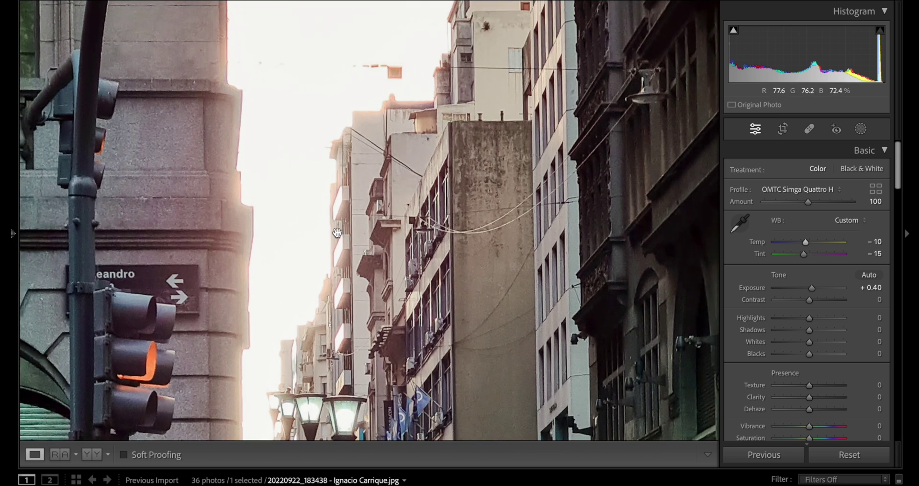
scroll(757, 384, down, 10)
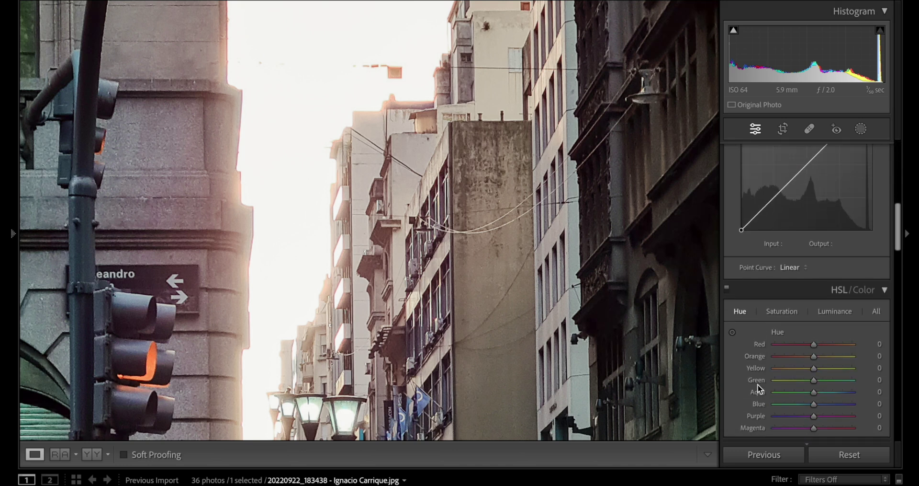
scroll(758, 384, down, 10)
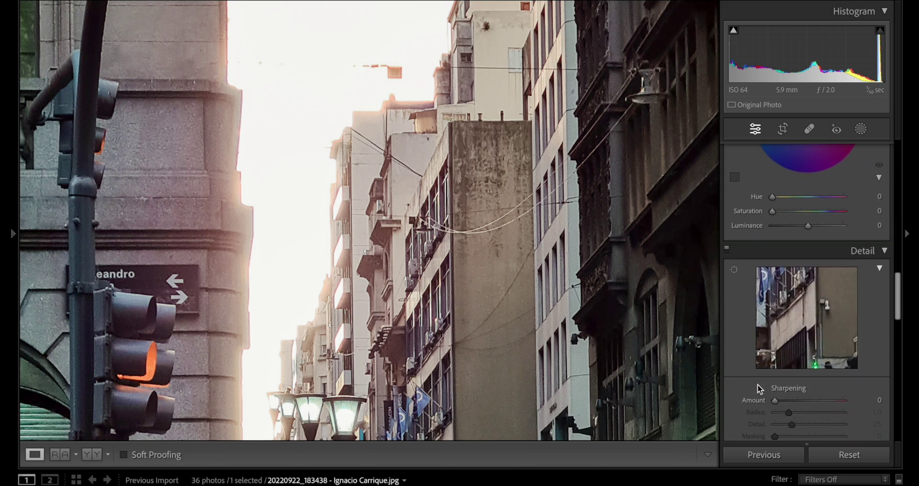
scroll(757, 383, down, 4)
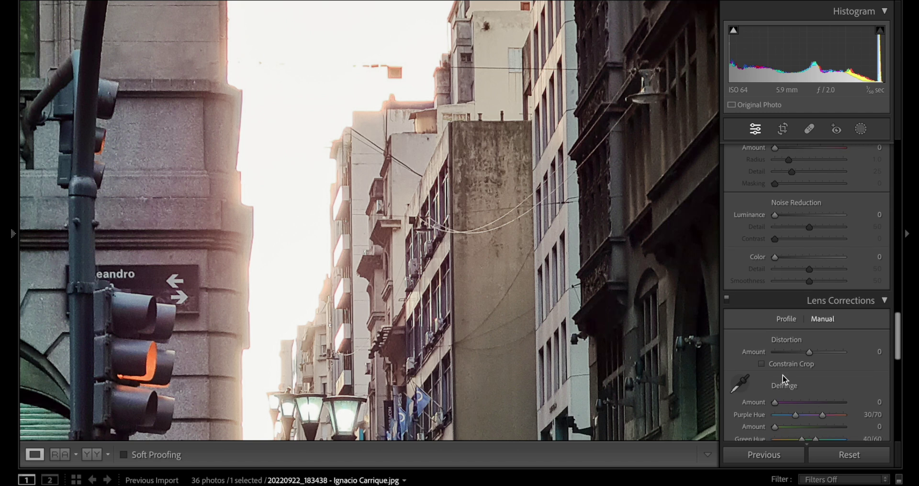
scroll(817, 371, down, 3)
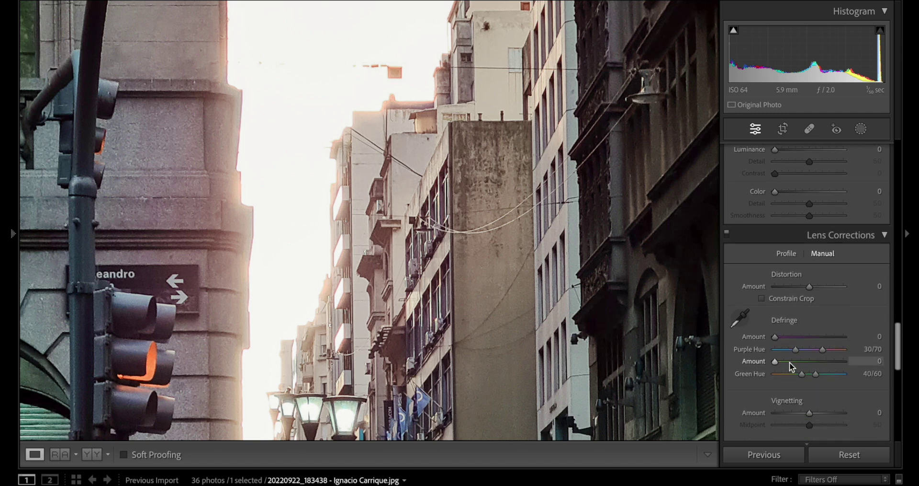
drag(776, 334, 829, 354)
key(ctrl+z)
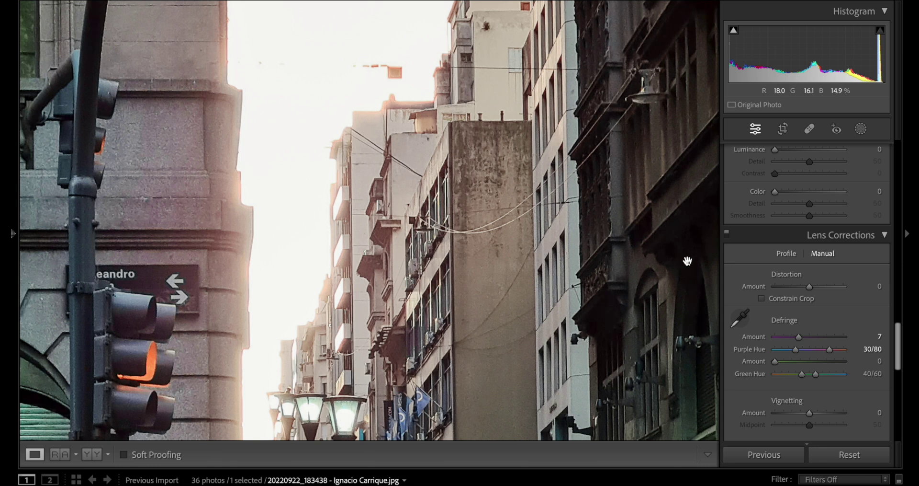
click(729, 237)
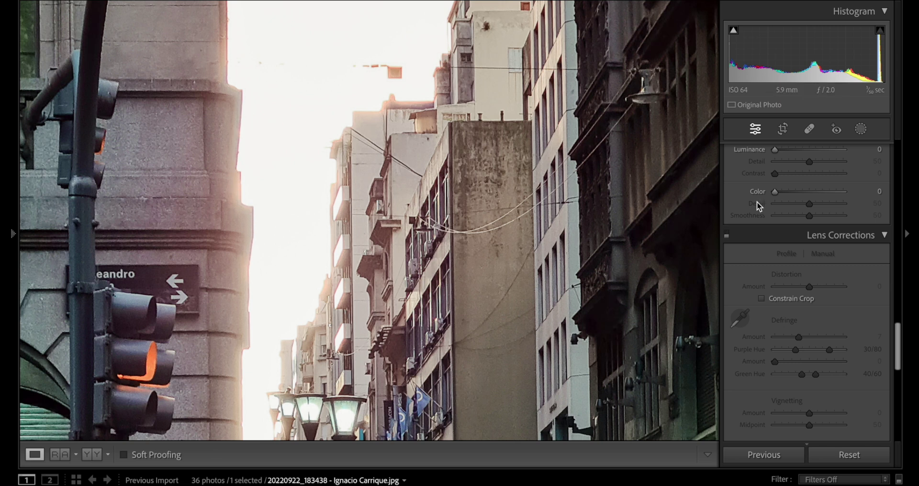
click(727, 236)
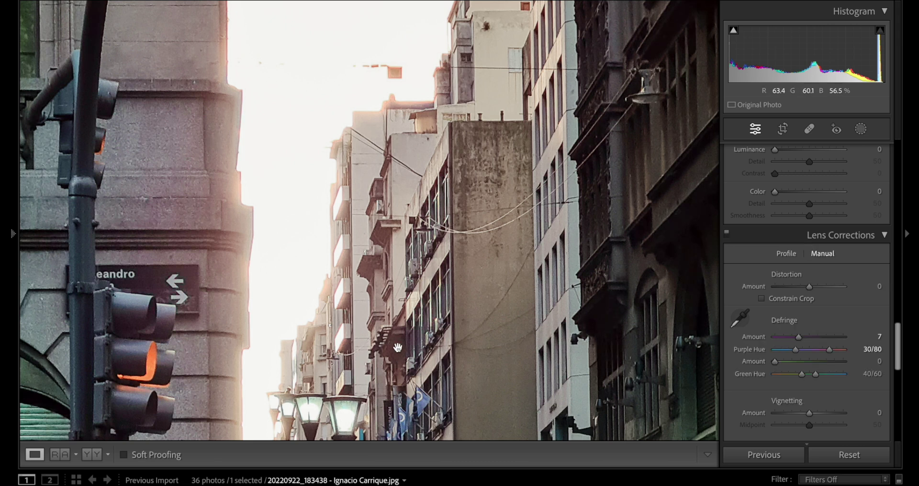
click(108, 155)
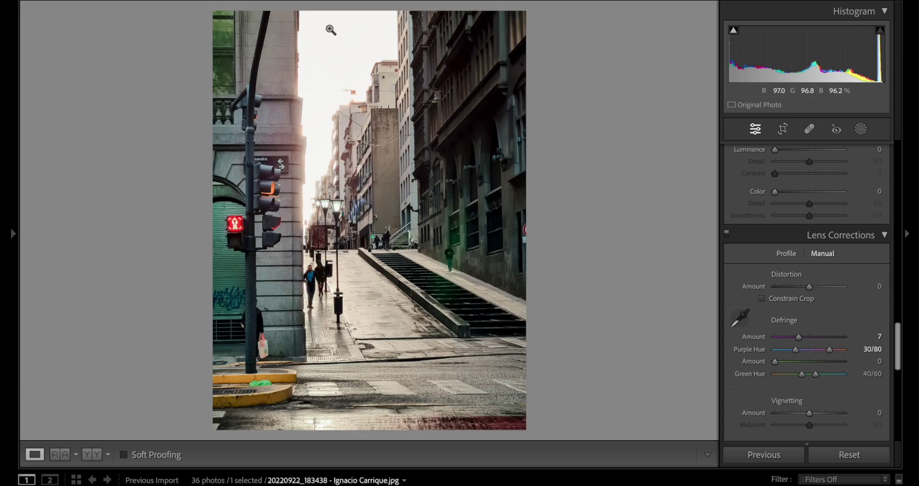
Step: Set the city street photo's Clarity to −30 and Texture to +24
mouse_move(331, 1)
scroll(789, 311, up, 15)
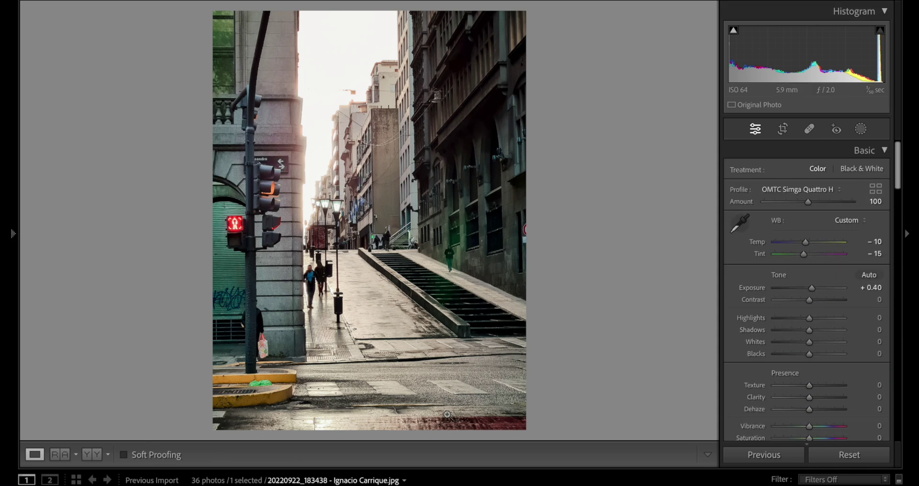
scroll(772, 364, down, 2)
scroll(772, 361, down, 1)
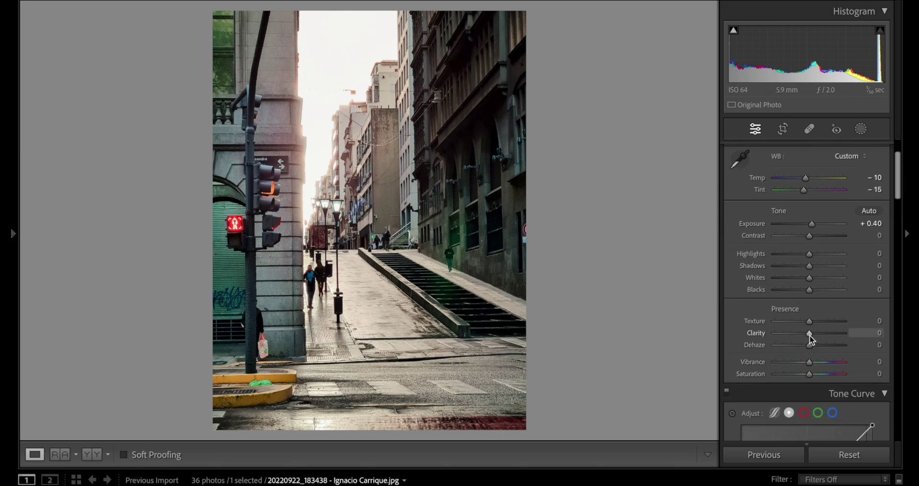
mouse_move(809, 335)
mouse_down()
mouse_move(797, 336)
mouse_move(818, 320)
mouse_up()
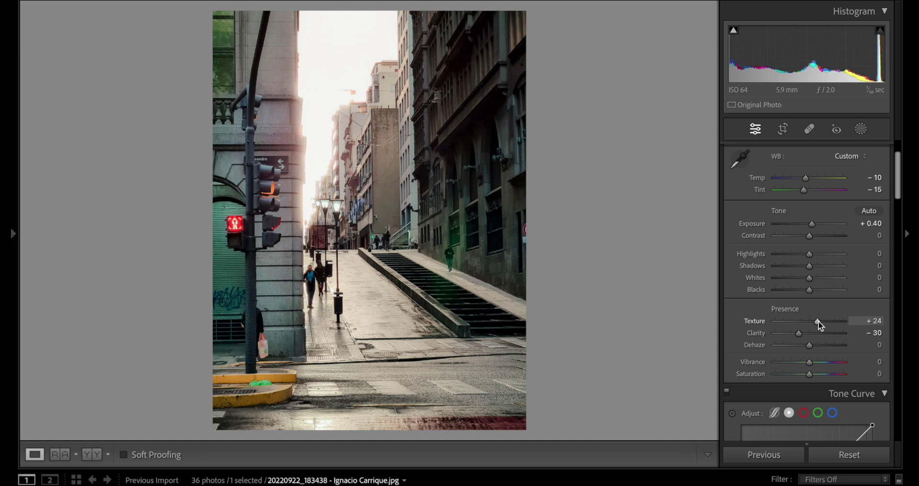
click(328, 257)
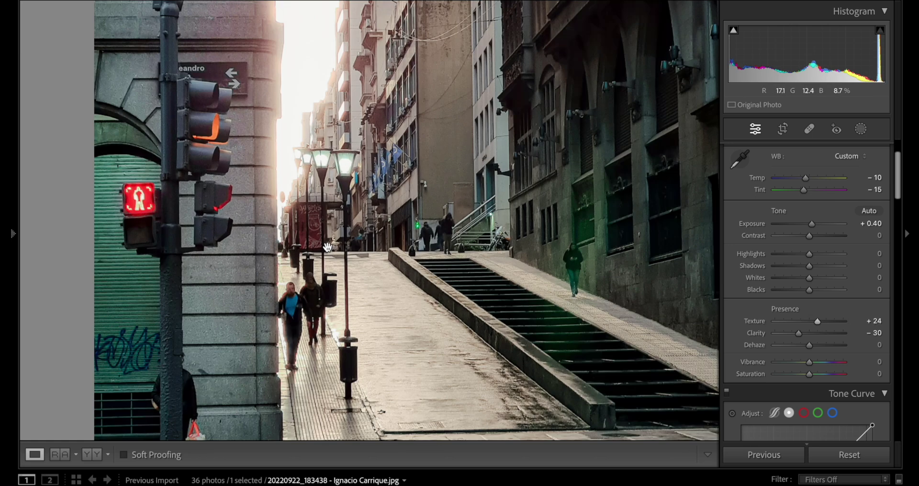
click(581, 359)
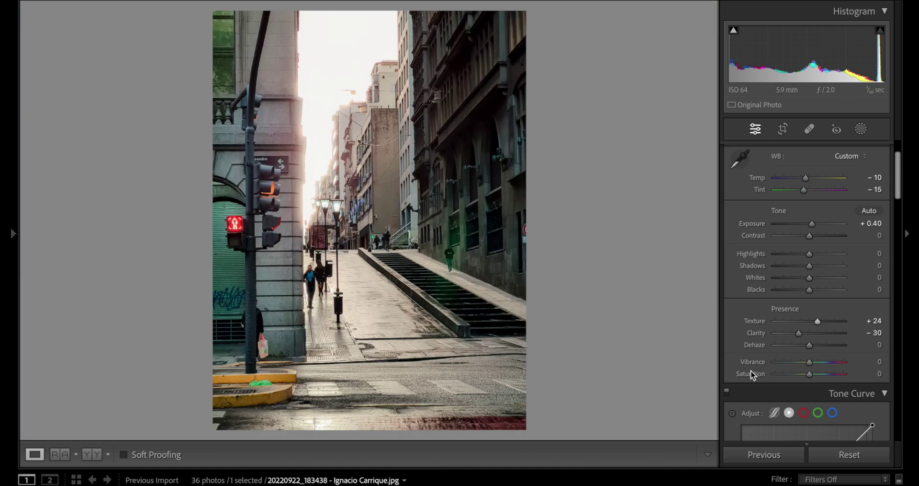
Step: Give the city street photo a faint green global color grade with Hue 123 and Saturation 5
scroll(860, 349, down, 15)
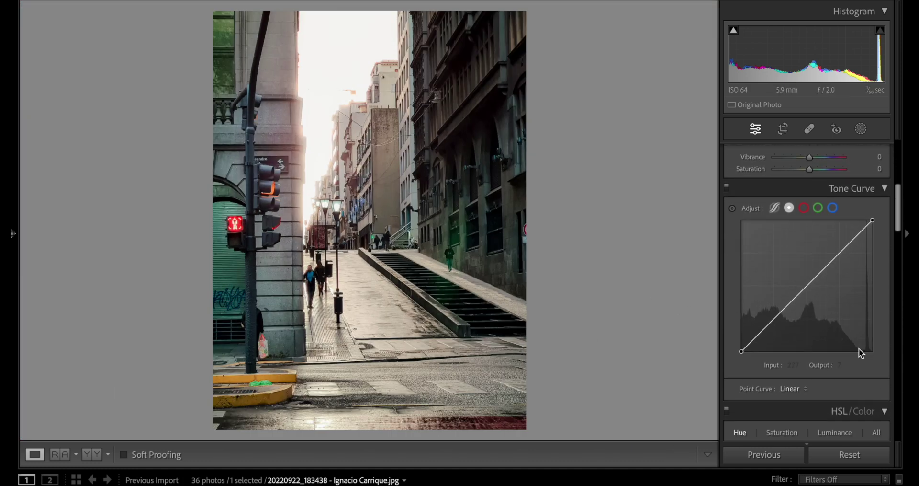
scroll(859, 348, down, 5)
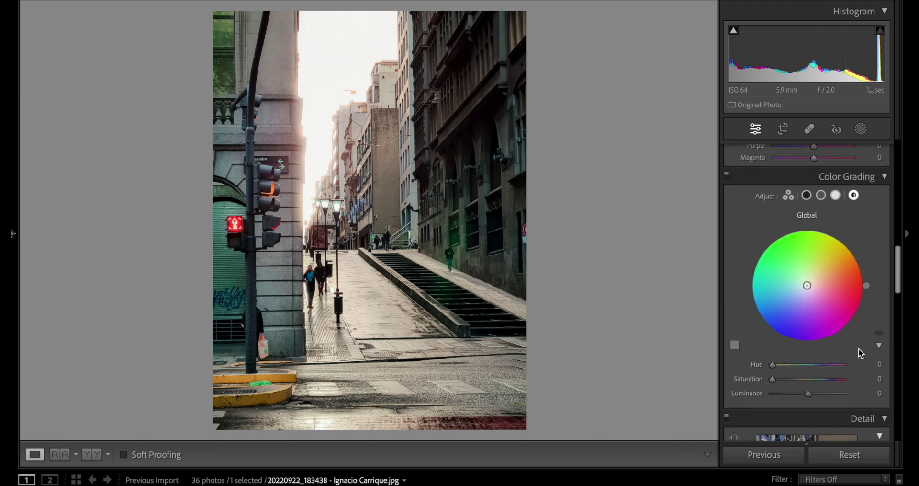
drag(807, 285, 806, 284)
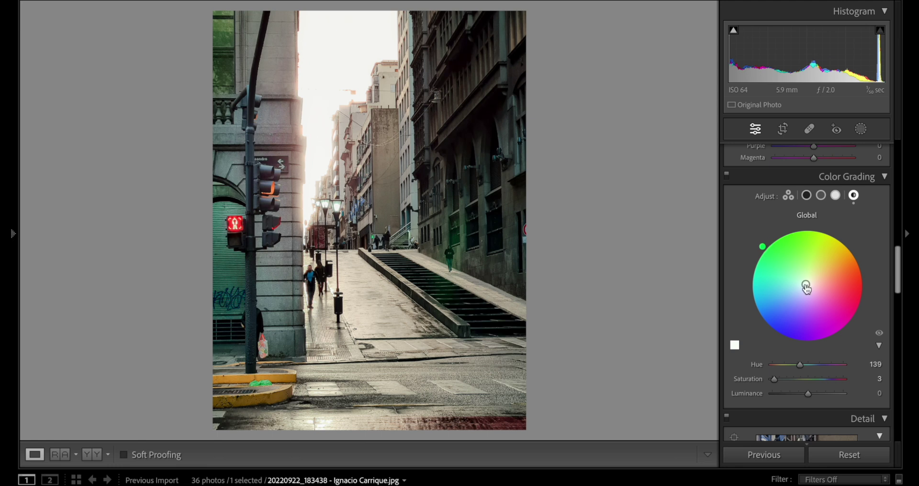
click(726, 177)
drag(807, 285, 806, 280)
drag(800, 226, 793, 228)
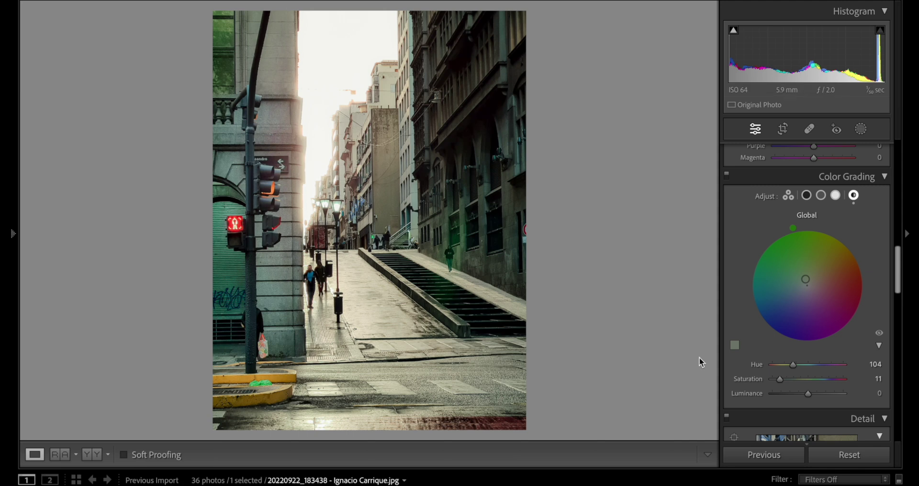
drag(806, 278, 807, 283)
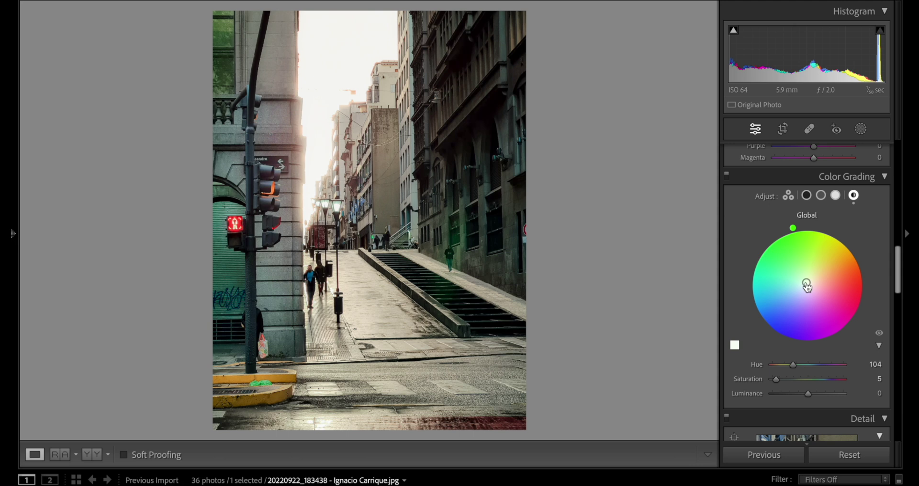
drag(793, 228, 775, 235)
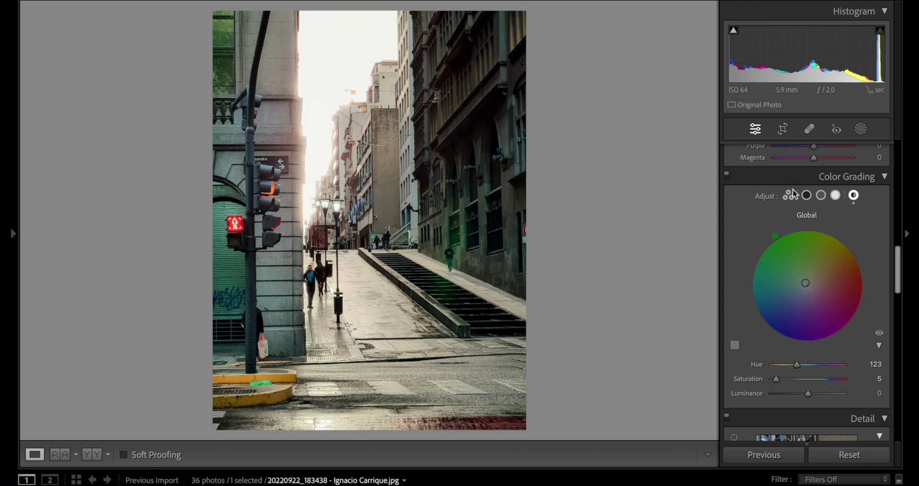
Step: Color grade the city street photo's shadows with Hue 261 and Saturation 22
click(807, 195)
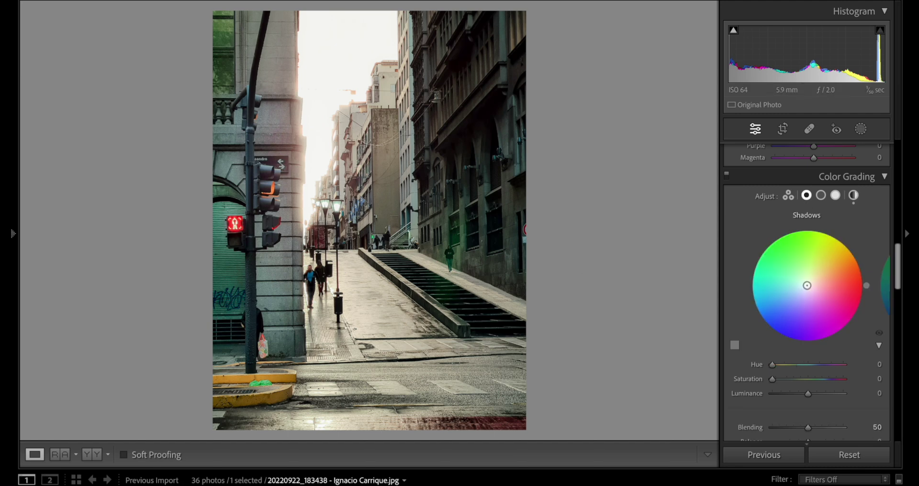
drag(808, 285, 816, 294)
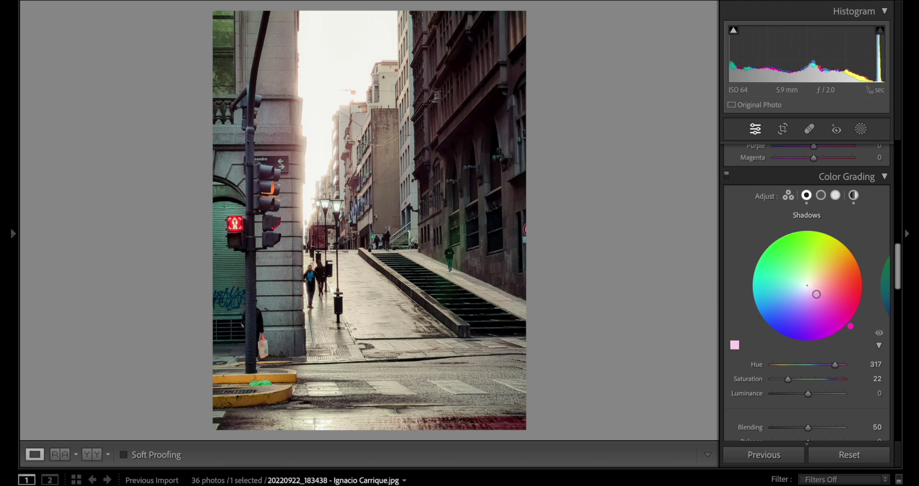
drag(848, 322, 798, 344)
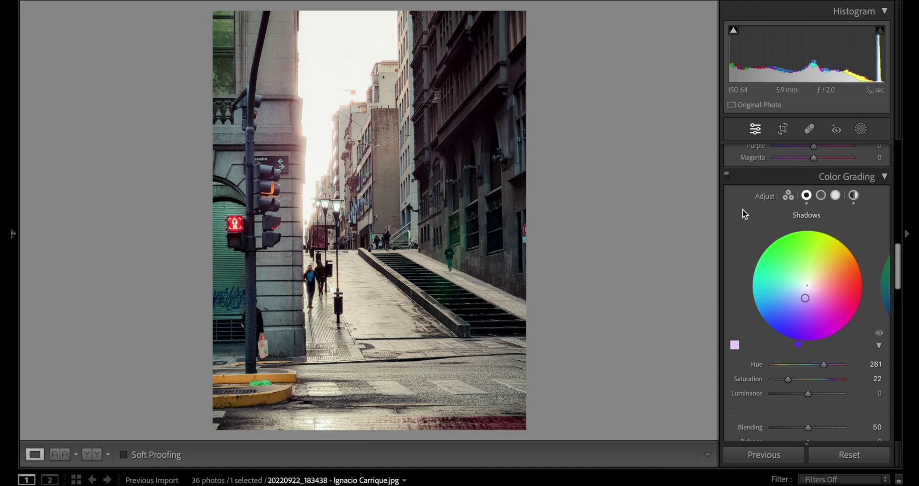
Step: Compare the city street photo with and without its color grading, and against its unedited version
click(726, 175)
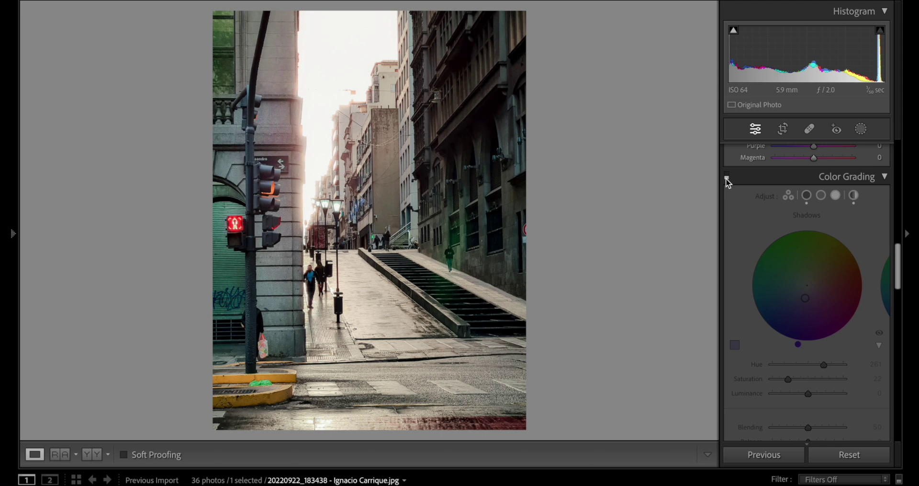
click(728, 176)
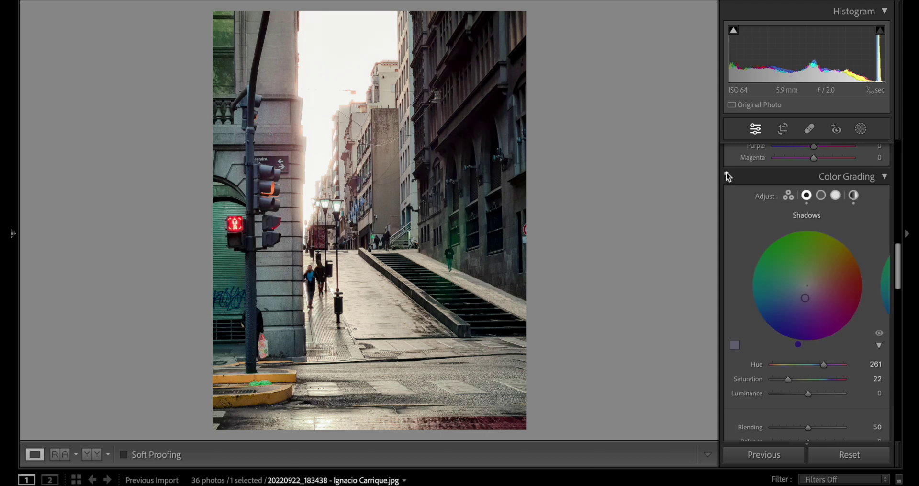
click(726, 175)
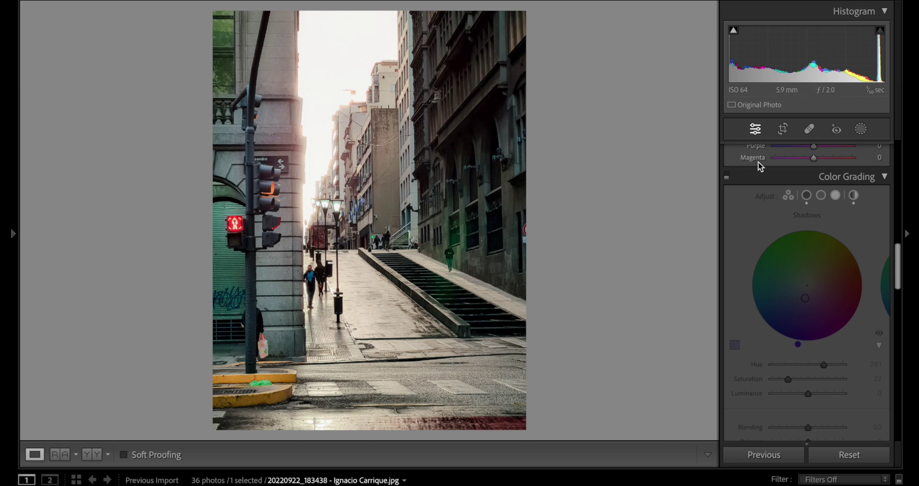
click(727, 177)
scroll(745, 204, up, 10)
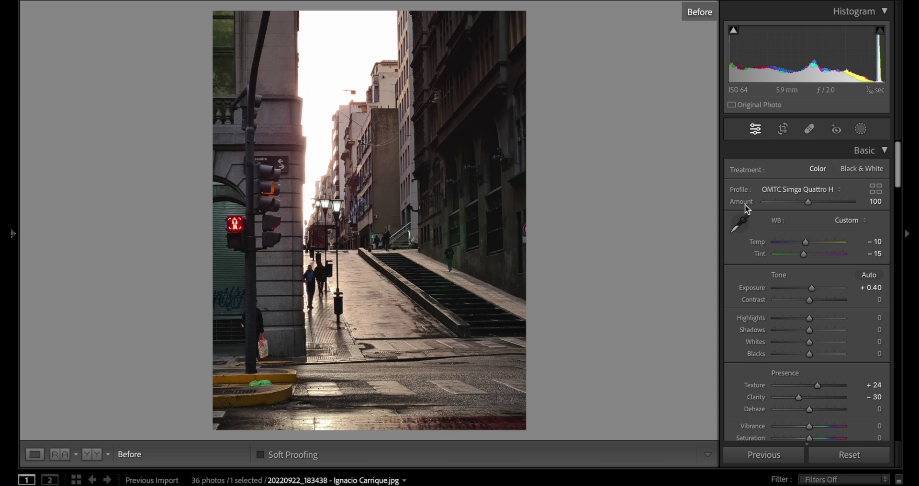
key(backslash)
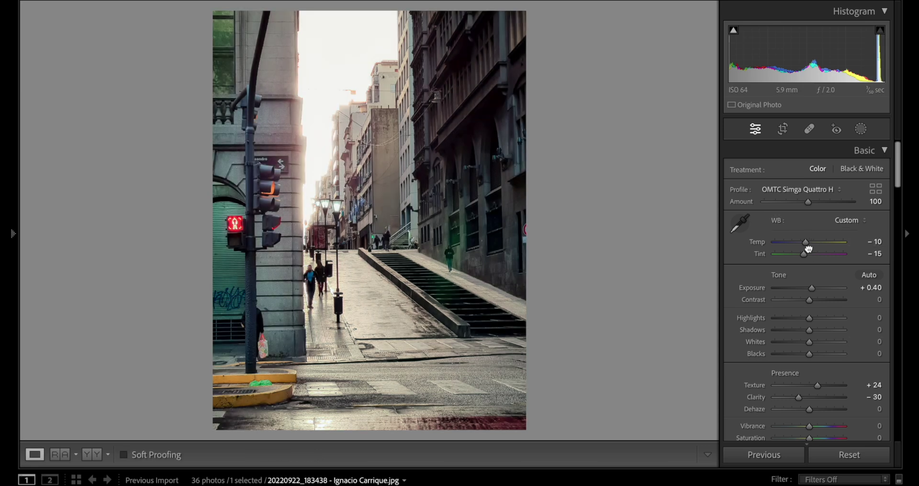
Step: Set the city street photo's Temp to −5 and Exposure to +0.35
drag(808, 247, 809, 241)
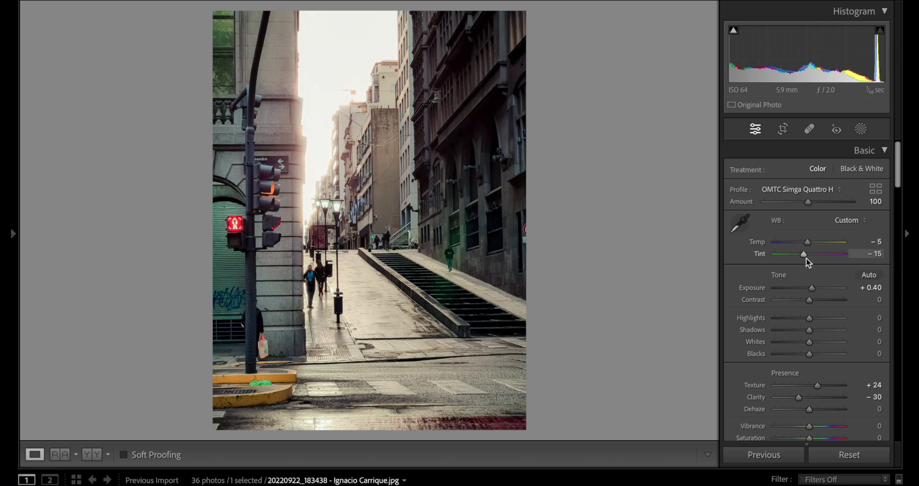
drag(806, 258, 805, 259)
key(backslash)
key(backslash)
drag(812, 290, 811, 290)
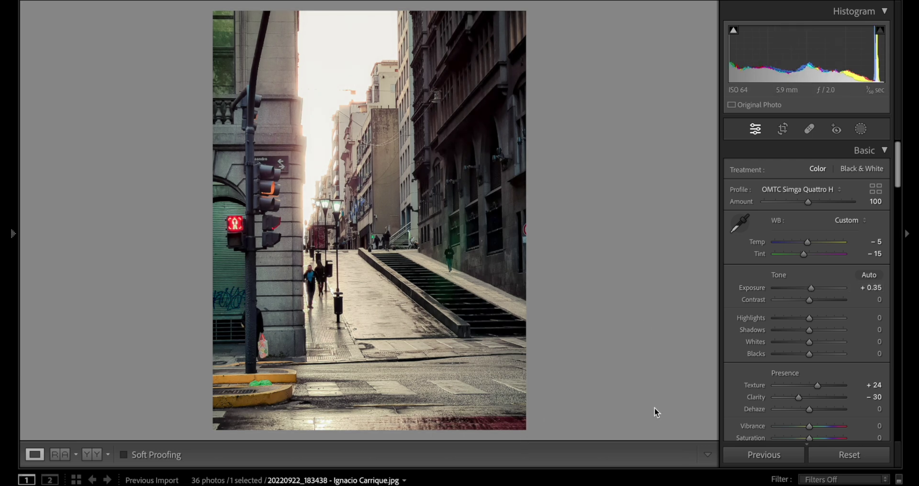
click(462, 249)
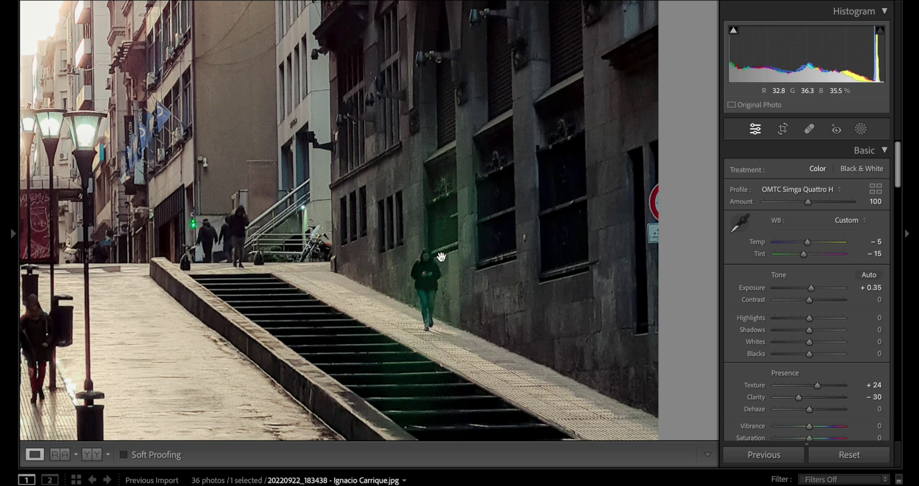
click(444, 312)
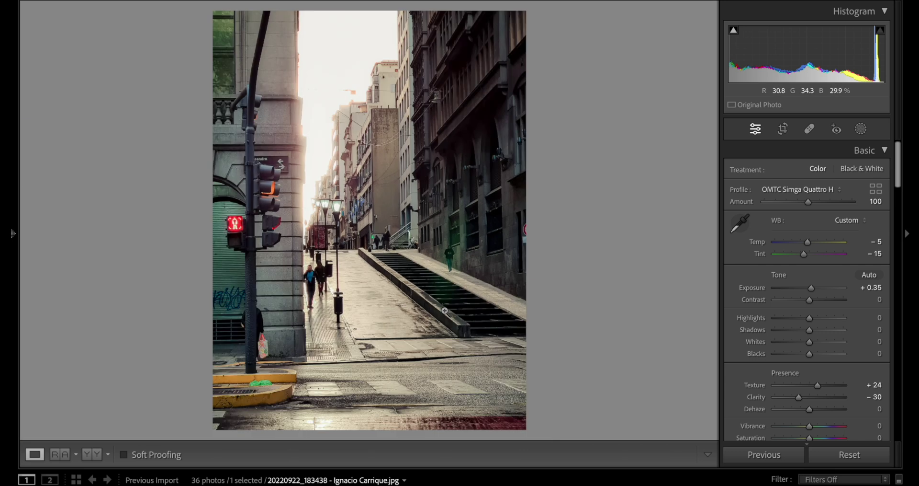
click(229, 249)
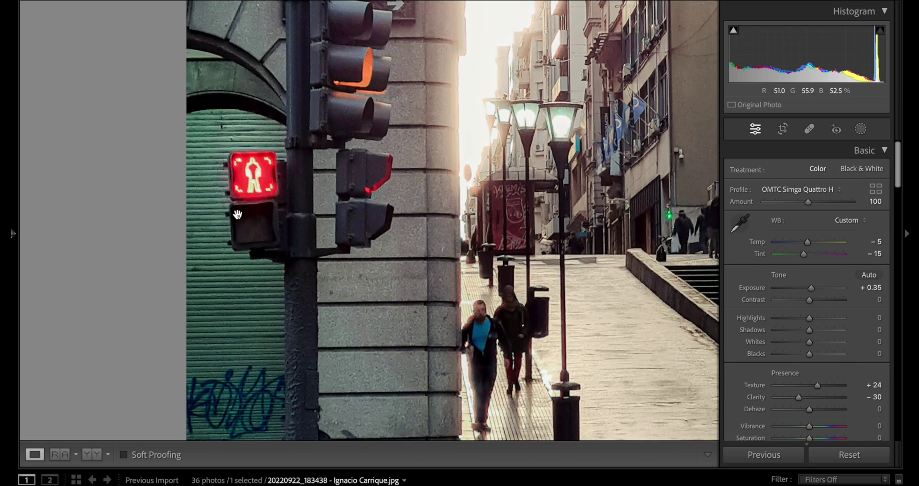
click(420, 312)
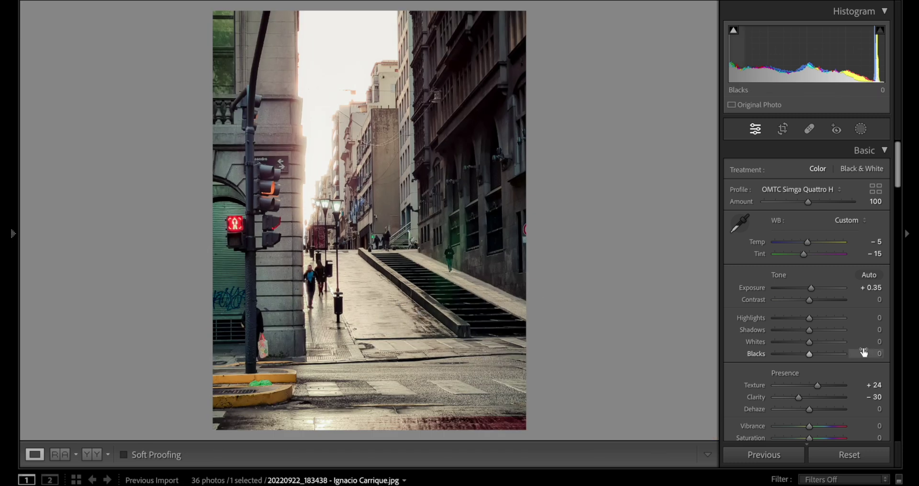
Step: Copy the city street photo's develop settings, and reset all adjustments on the photo
key(ctrl+shift+c)
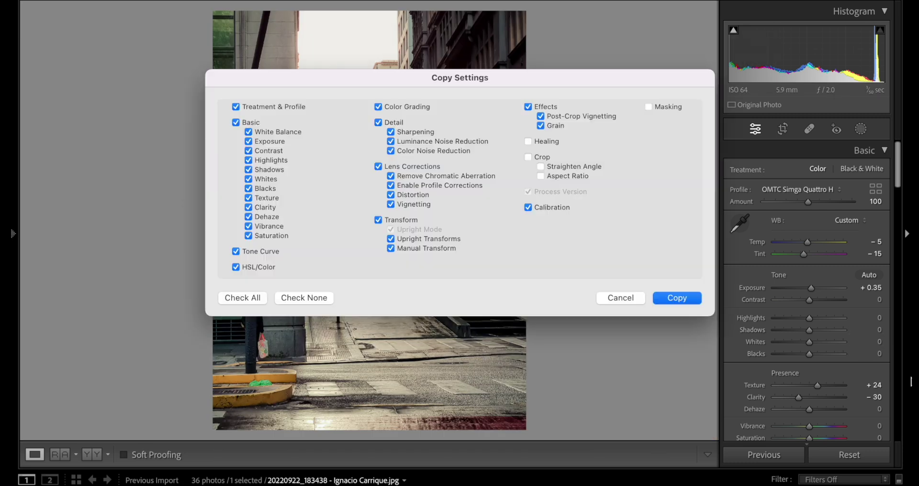
key(Return)
click(866, 461)
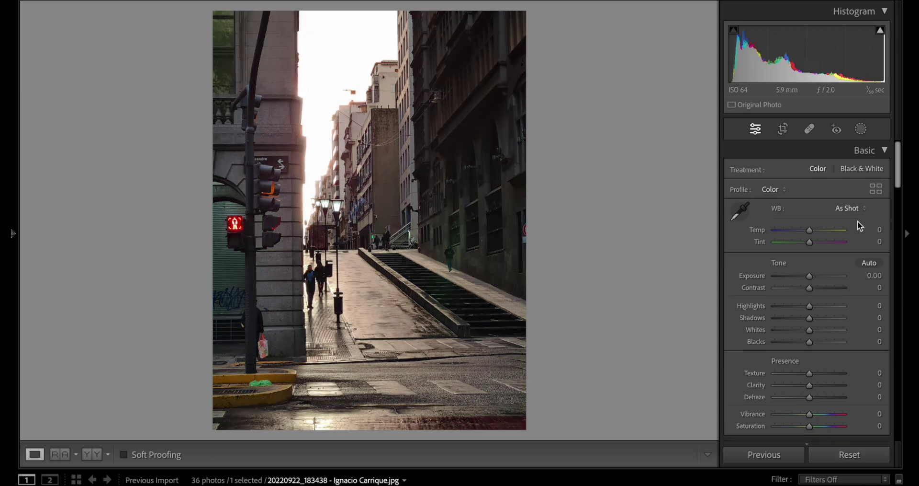
Step: Convert the city street photo to black and white with Exposure +0.30, Contrast +19, Highlights −47, Shadows +42, Blacks −24 and Dehaze +55
click(874, 168)
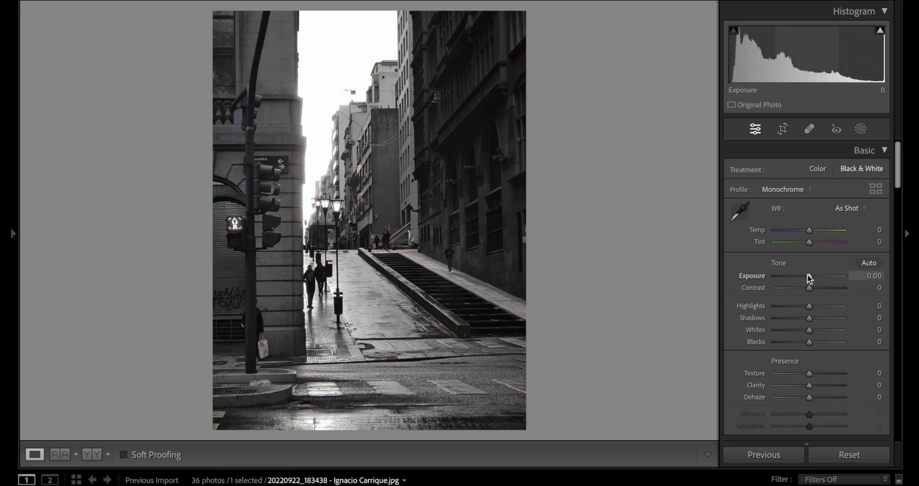
drag(809, 278, 812, 281)
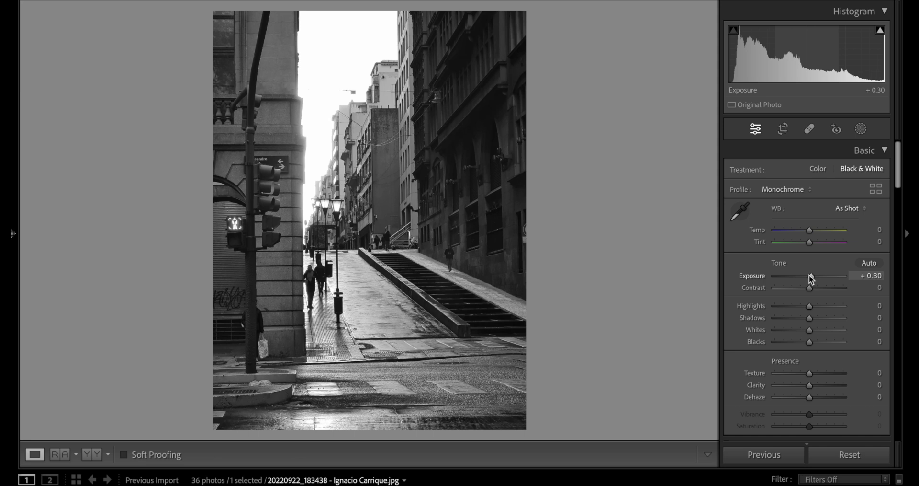
scroll(810, 277, down, 2)
scroll(814, 338, down, 2)
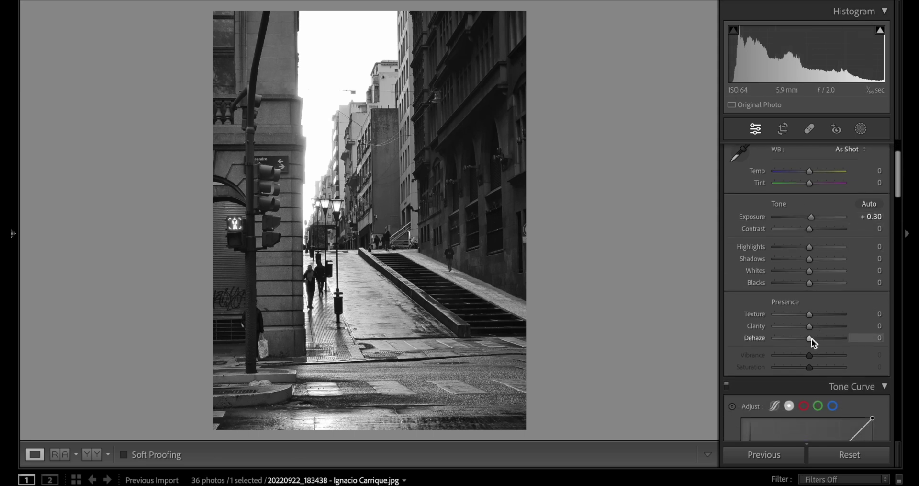
drag(812, 338, 829, 343)
drag(804, 249, 816, 230)
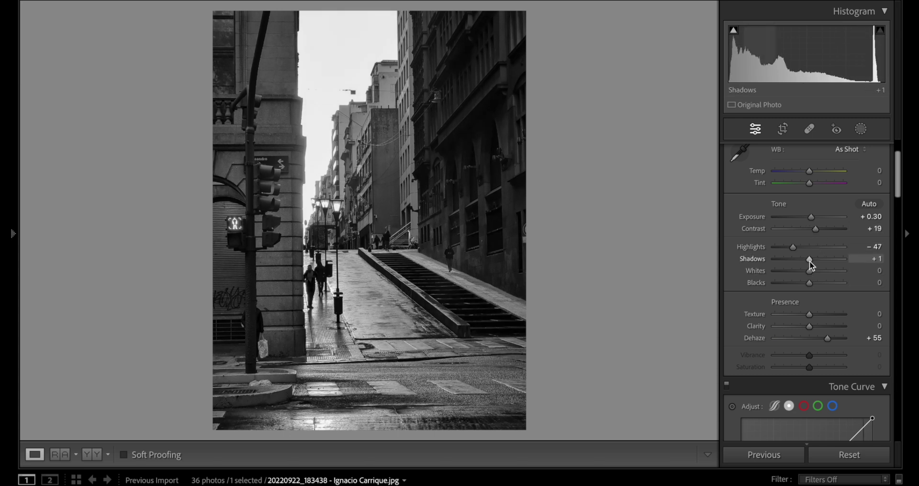
drag(810, 260, 800, 283)
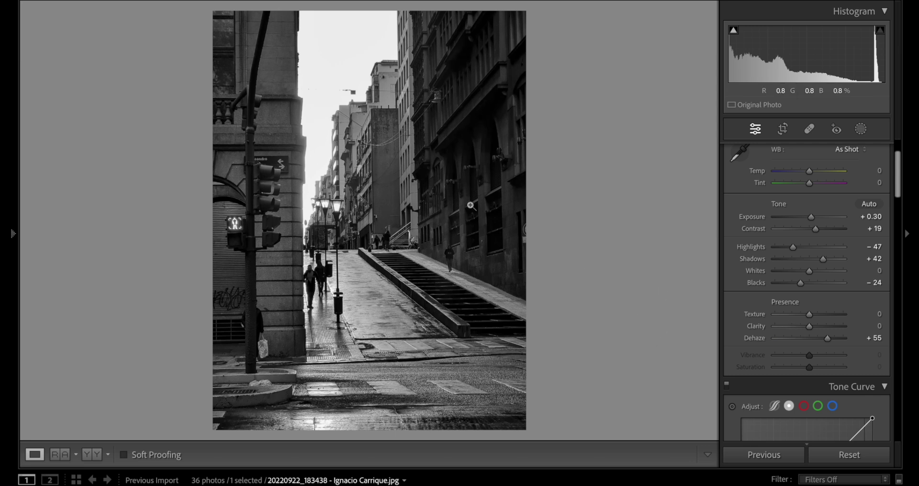
Step: Inspect the black and white street photo's dark building up close and check its shadow clipping
click(496, 220)
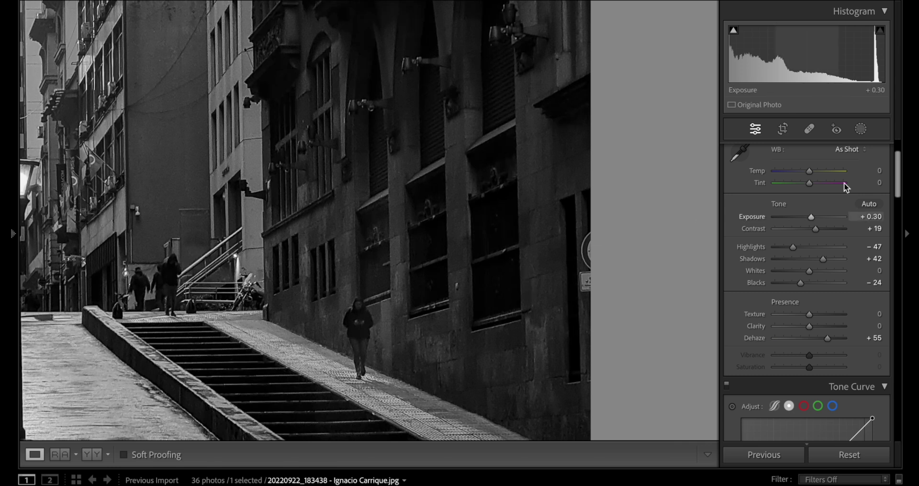
click(461, 243)
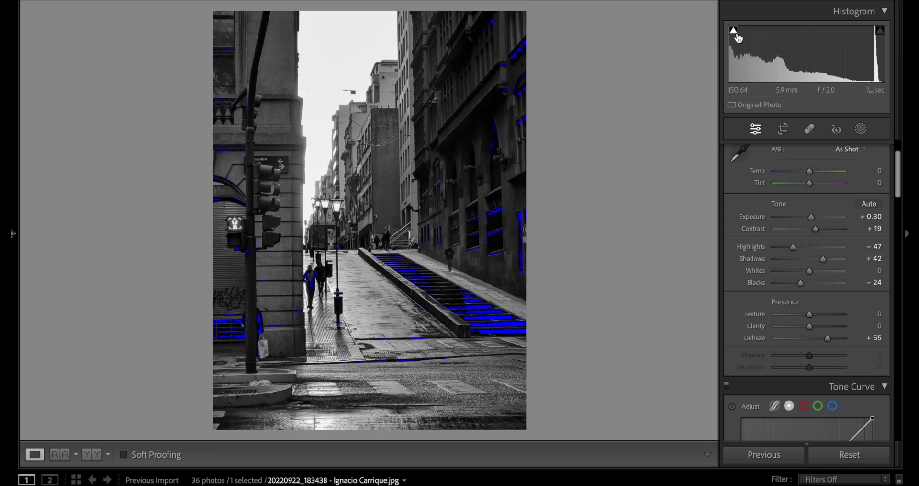
click(734, 31)
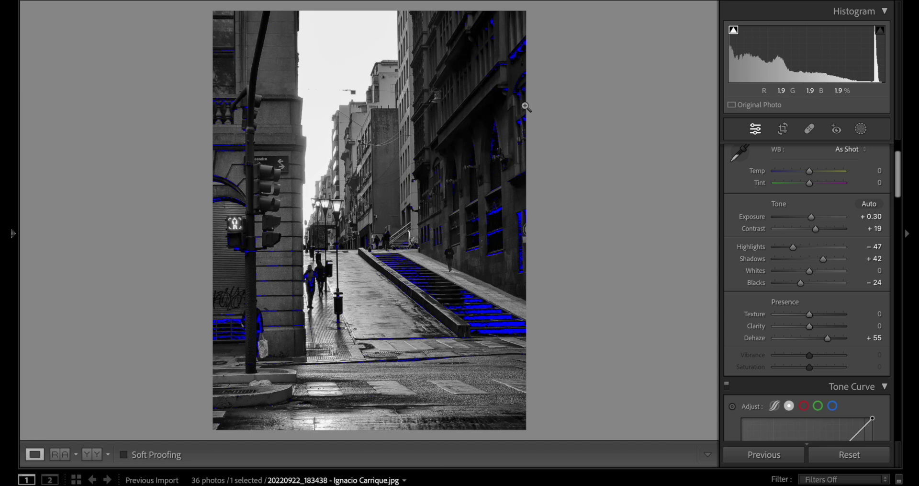
click(735, 31)
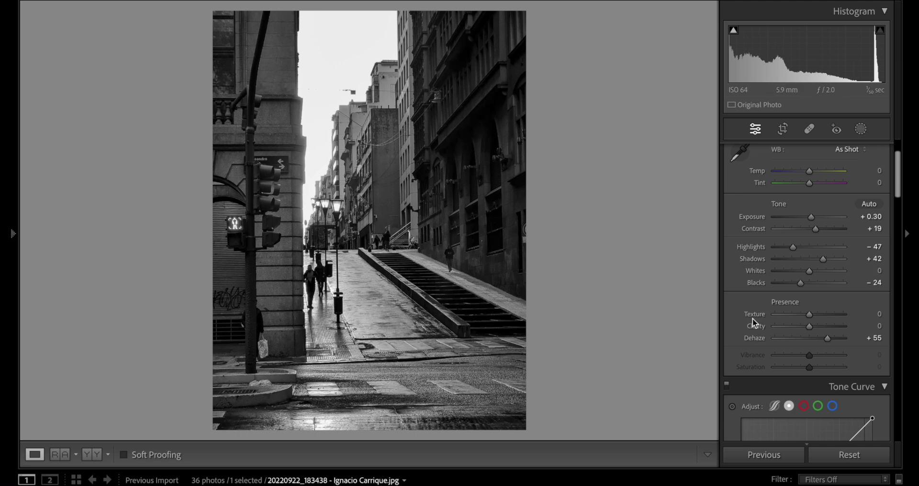
Step: Add grain to the black and white street photo with Amount 28, Size 55 and Roughness 67, checking it up close
scroll(789, 311, down, 10)
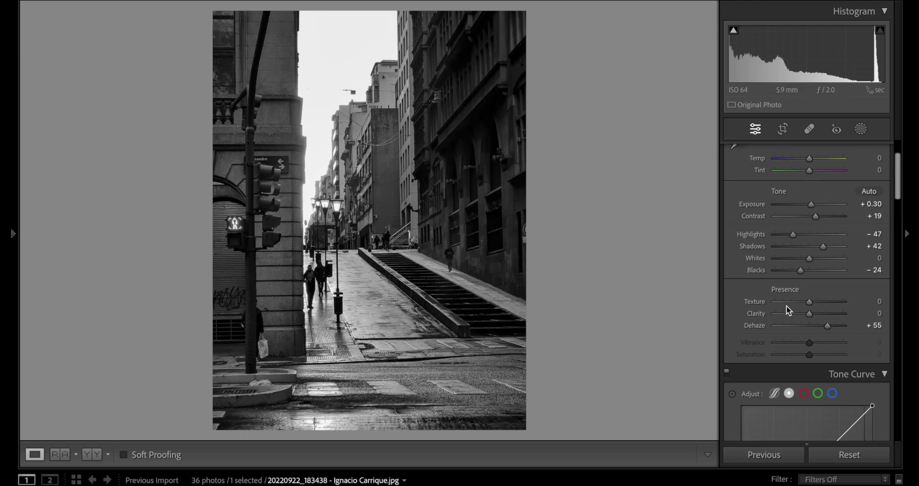
scroll(787, 307, down, 10)
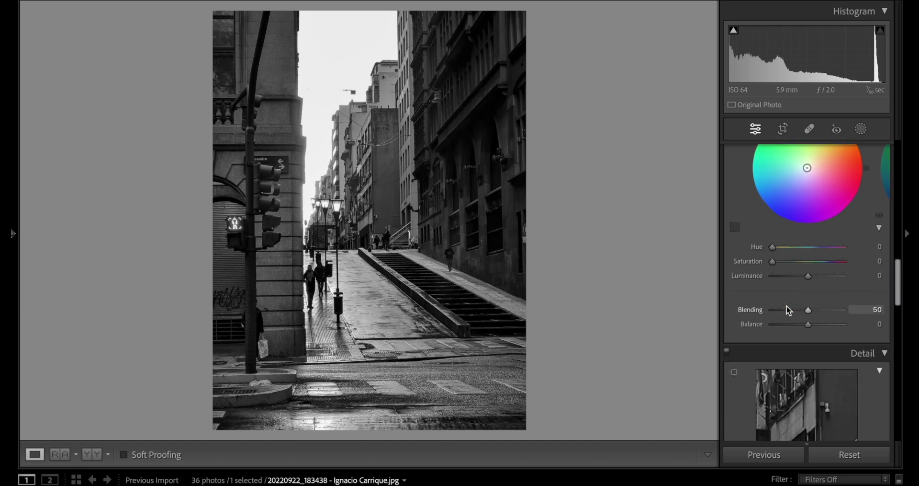
scroll(787, 305, down, 8)
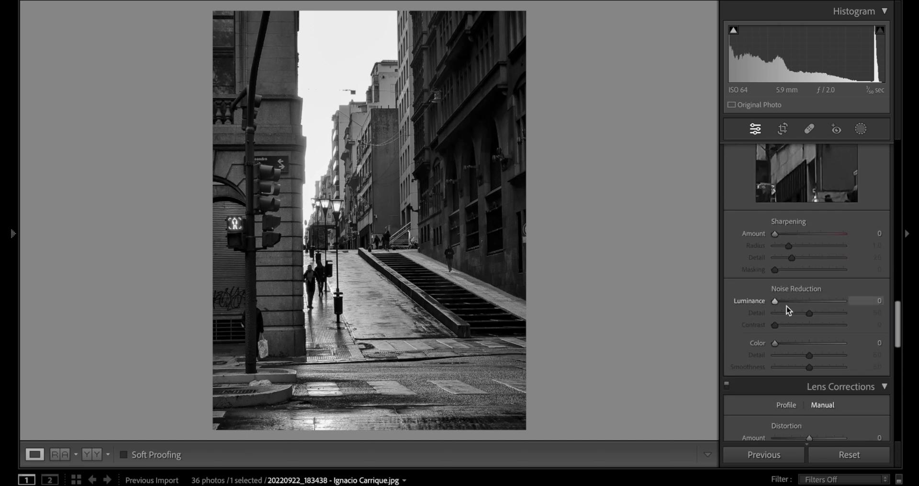
scroll(789, 310, down, 8)
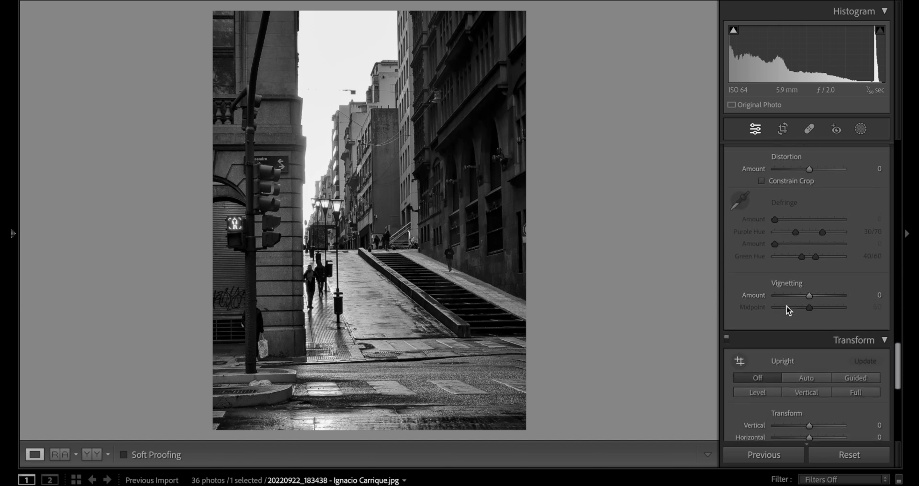
scroll(789, 311, down, 5)
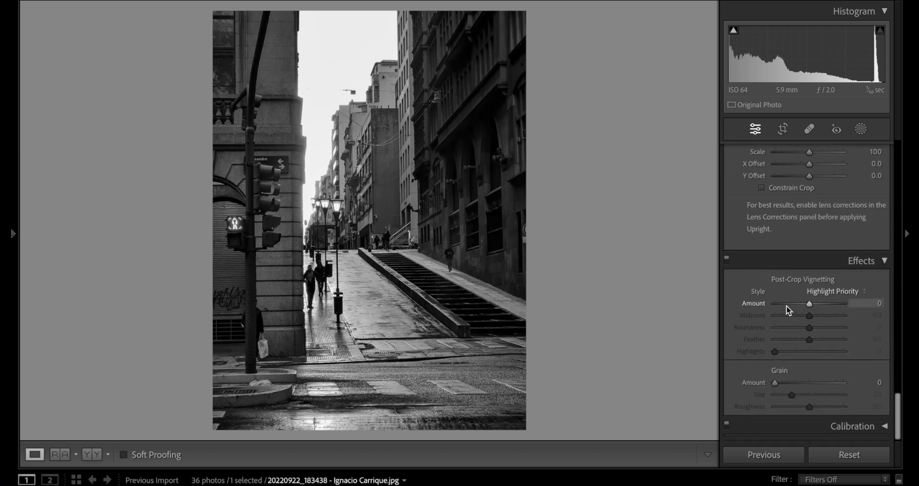
drag(775, 383, 784, 388)
click(359, 232)
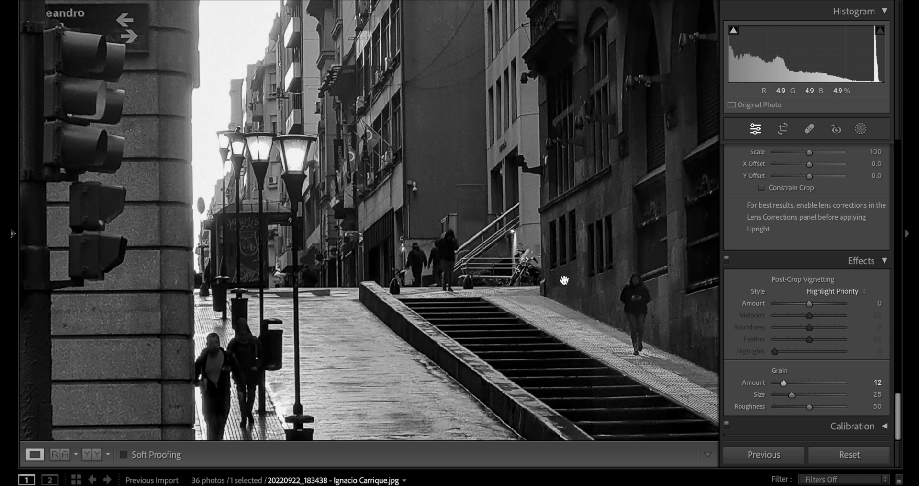
drag(319, 214, 328, 401)
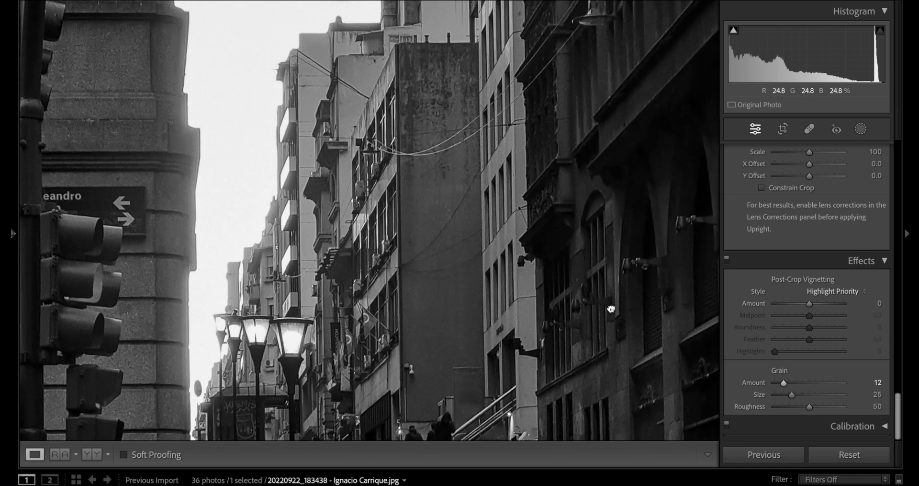
drag(611, 309, 267, 355)
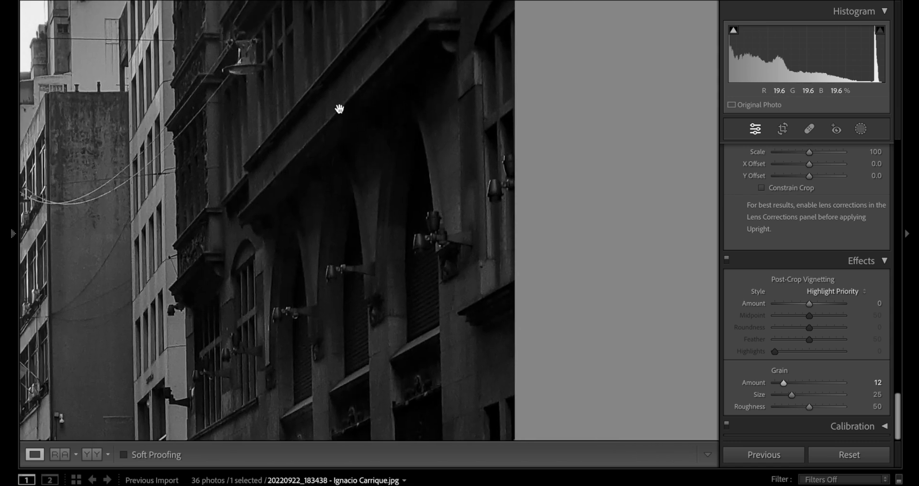
drag(339, 109, 392, 366)
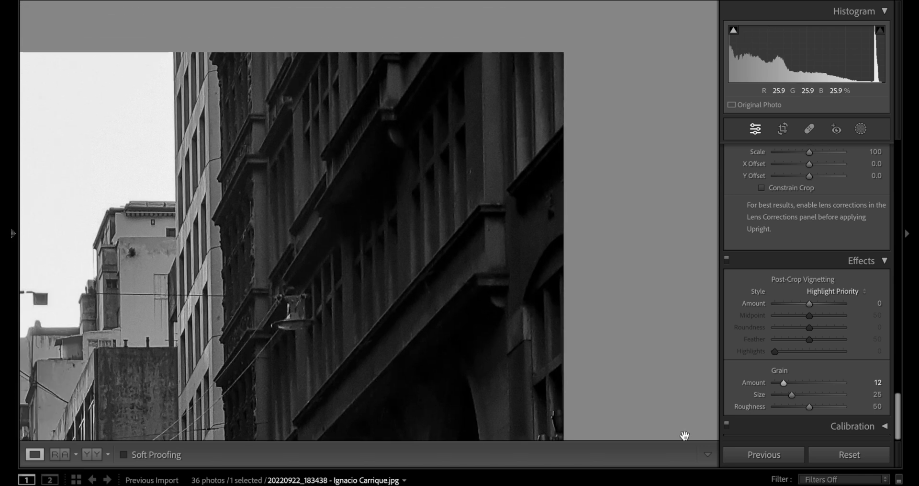
drag(785, 383, 820, 406)
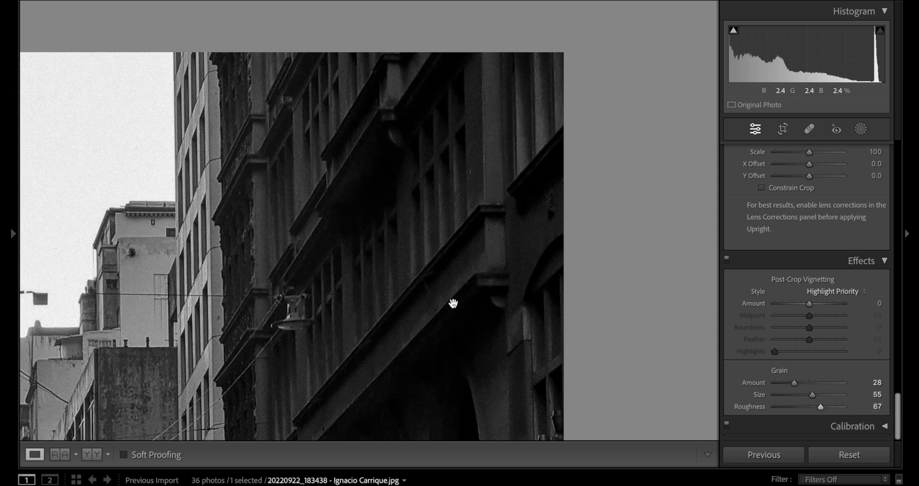
click(454, 304)
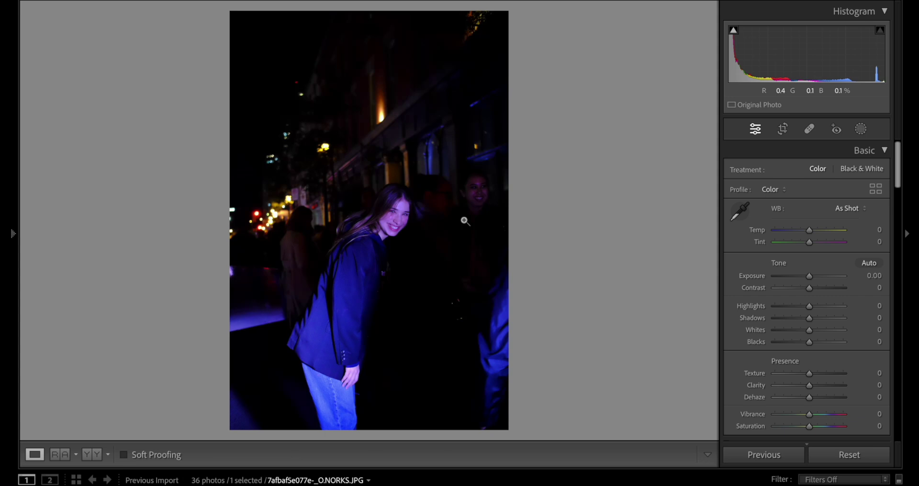
Step: Browse the imported photos in the library grid, and reopen the night street portrait for developing
key(g)
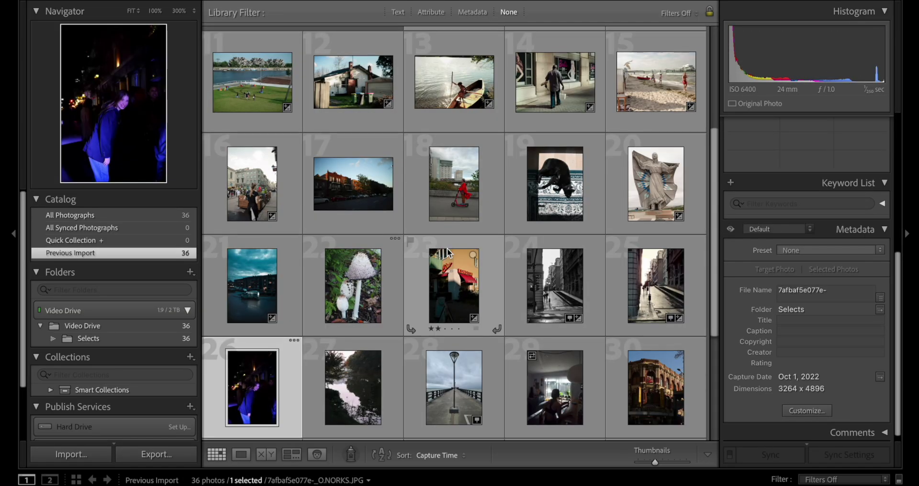
scroll(280, 307, down, 2)
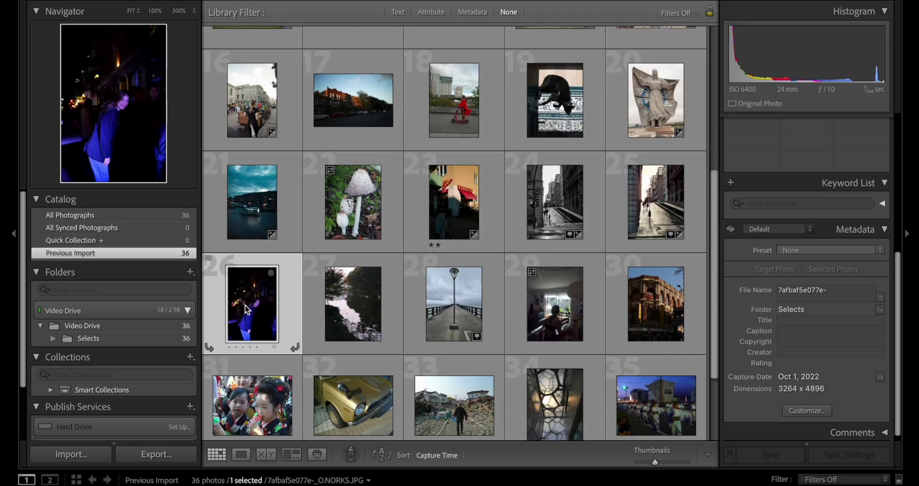
scroll(247, 309, down, 2)
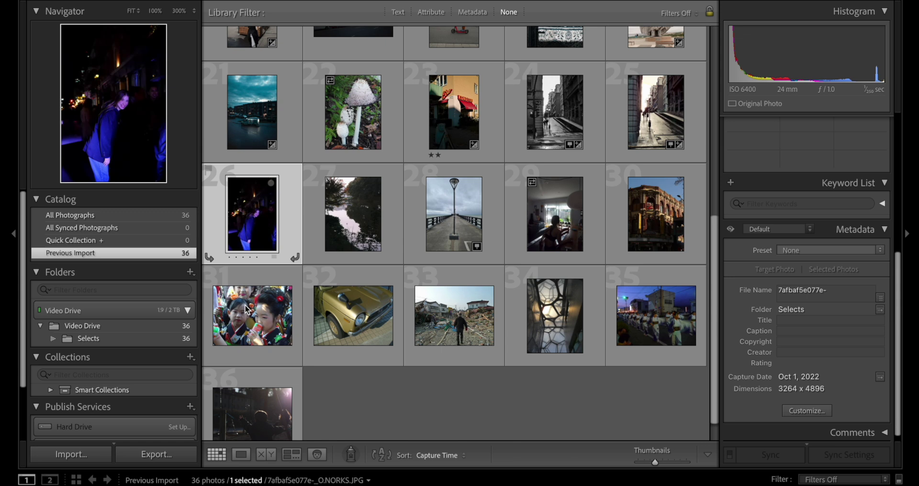
double_click(256, 229)
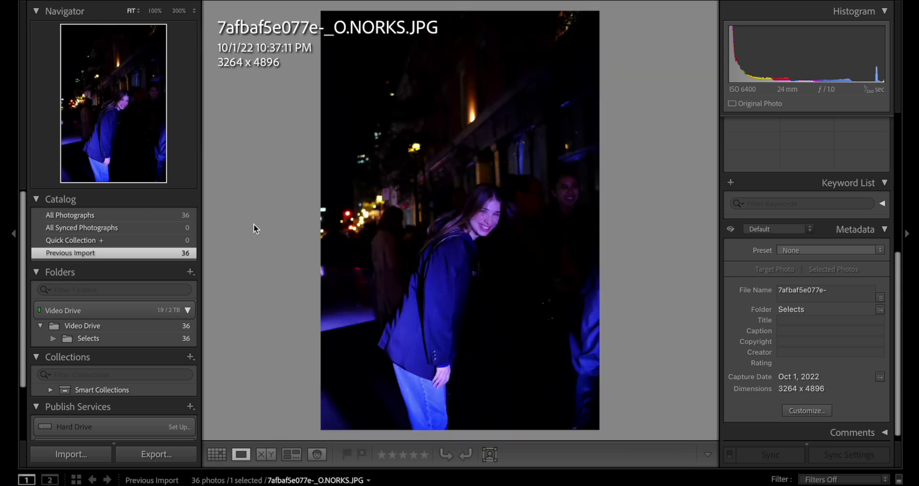
key(d)
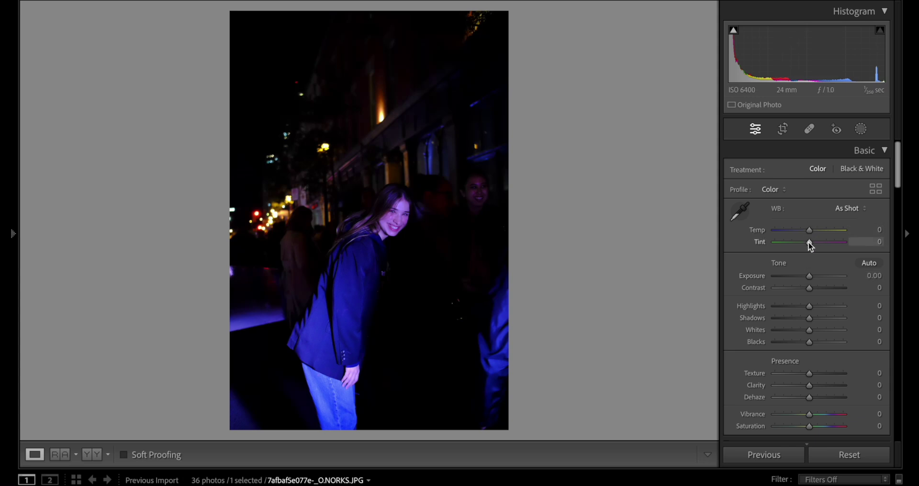
Step: Correct the night portrait's blue cast with Temp +75 and Tint −67, and set Exposure to −0.55
drag(809, 241, 790, 245)
drag(810, 276, 806, 278)
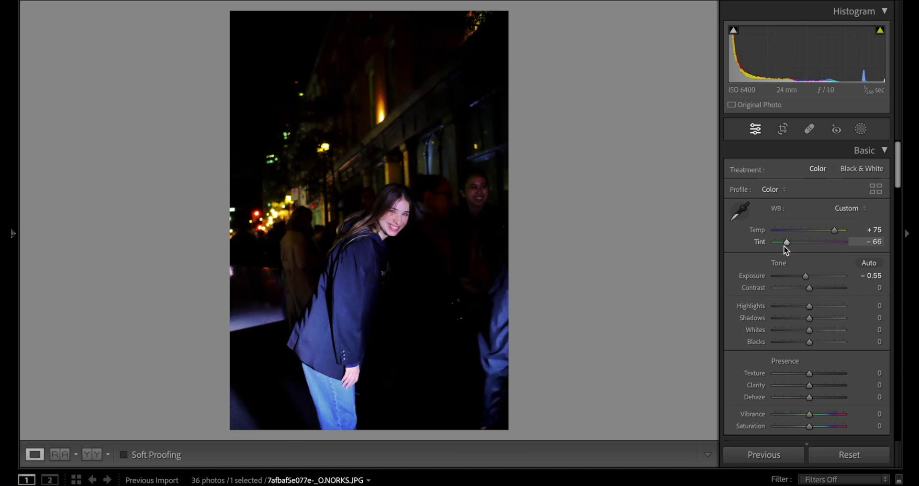
drag(783, 245, 783, 245)
Step: Apply the OMTC Simga Quattro H profile to the night portrait with an Amount of 47
click(875, 192)
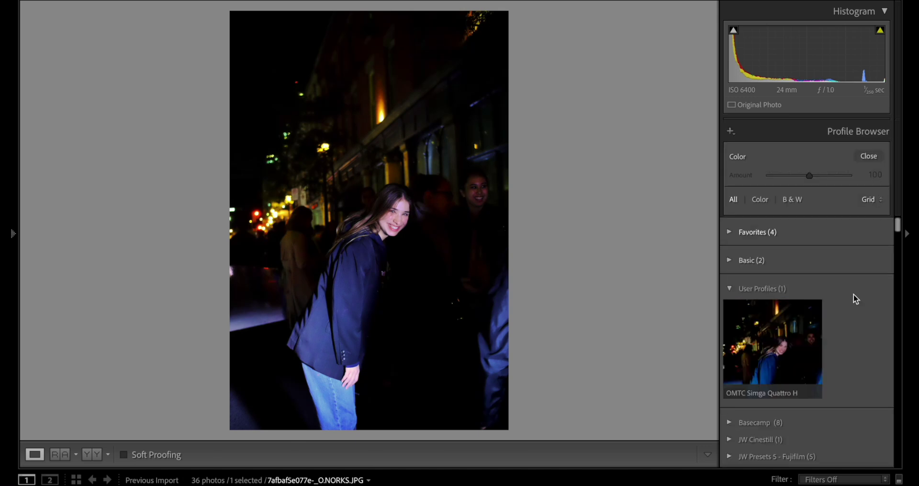
click(767, 336)
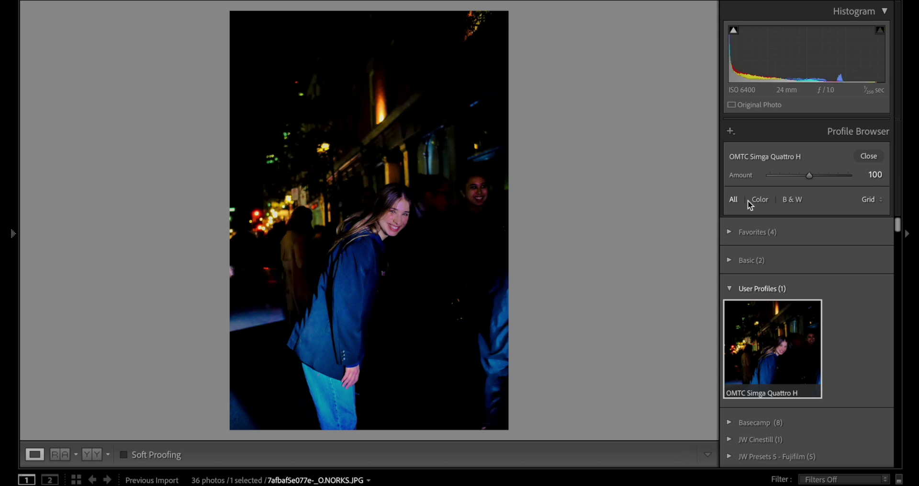
click(756, 340)
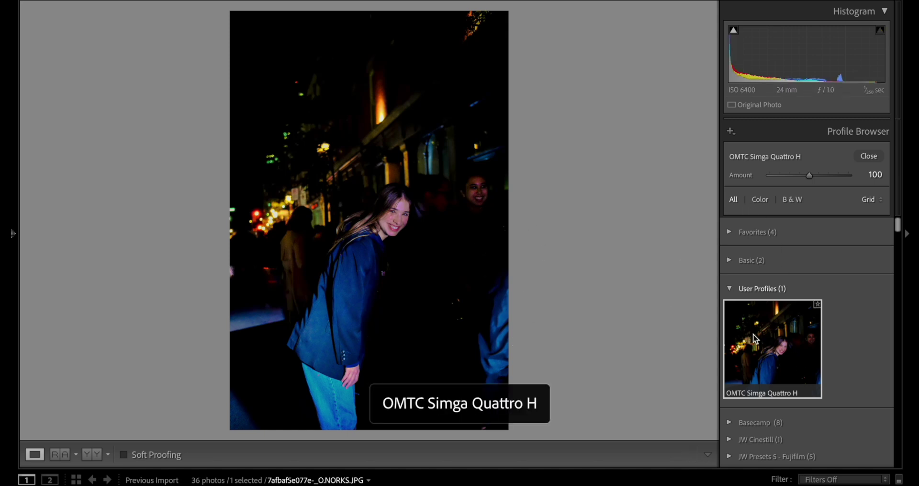
drag(809, 175, 788, 175)
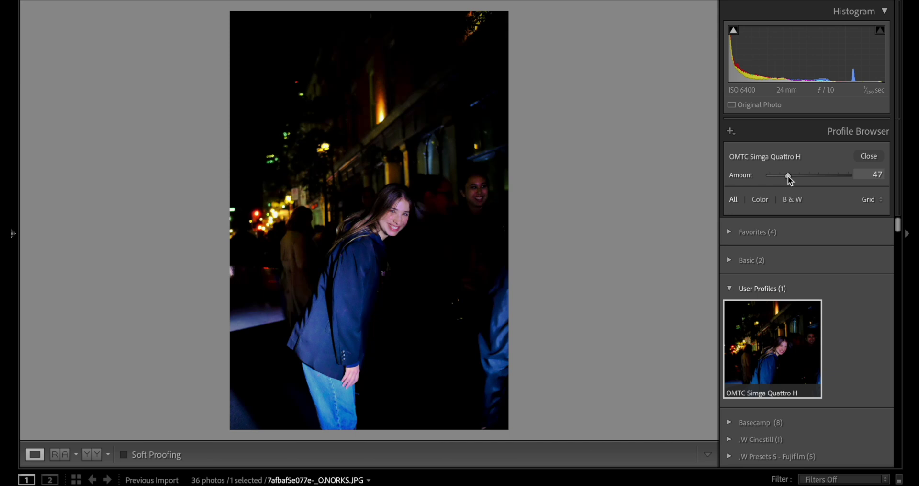
click(871, 156)
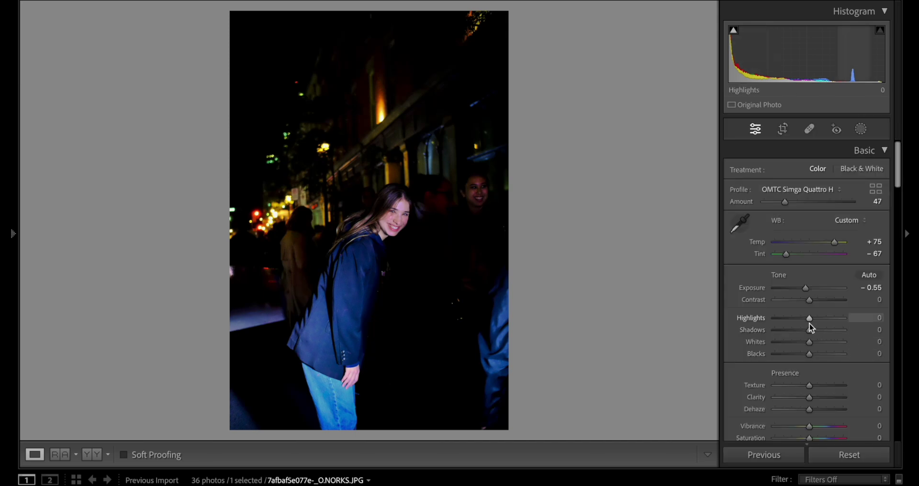
Step: Set the night portrait's Highlights to +18 and Whites to +52, keeping Shadows at 0
mouse_move(811, 320)
mouse_down()
mouse_move(820, 320)
mouse_move(817, 341)
mouse_move(829, 340)
mouse_move(813, 318)
mouse_move(822, 329)
mouse_up()
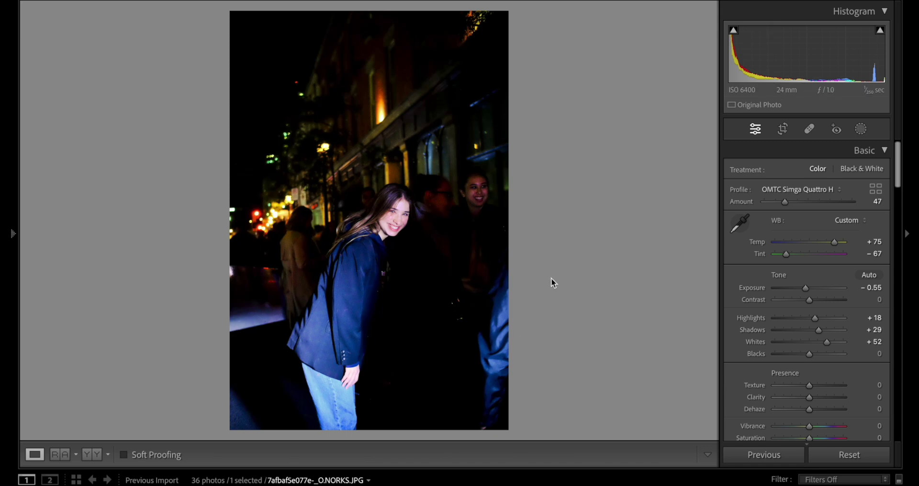
double_click(821, 332)
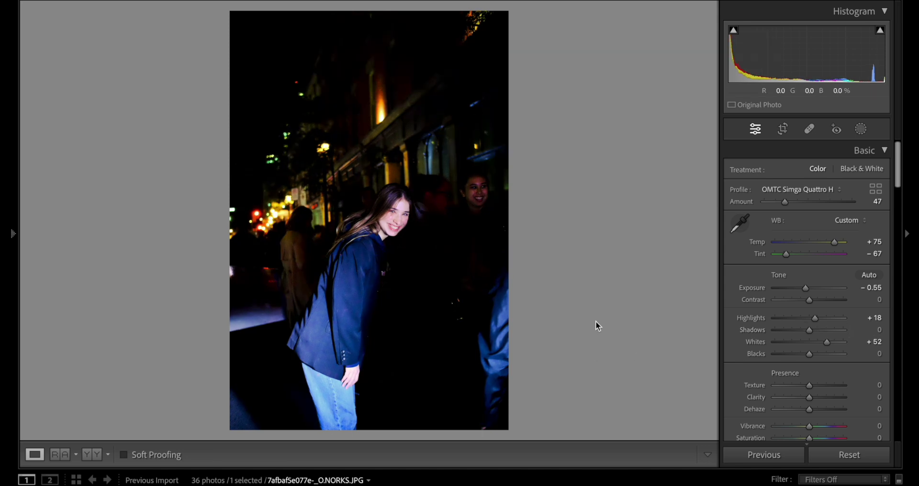
Step: Lower the night portrait's Exposure to −0.95 and Contrast to −52
drag(806, 289, 793, 303)
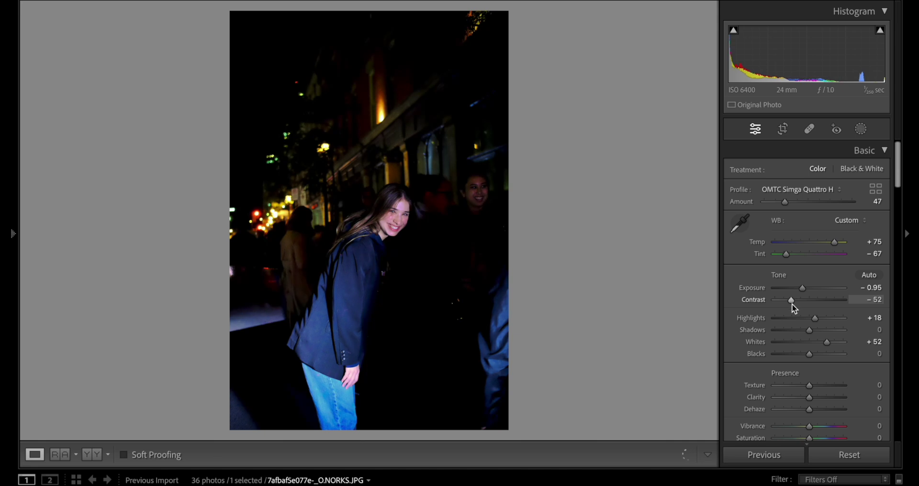
Step: Add a post-crop vignette with Amount −32, Midpoint 0, Roundness +100, Feather 100 and Highlights 0, plus grain with Amount 13
scroll(792, 305, down, 10)
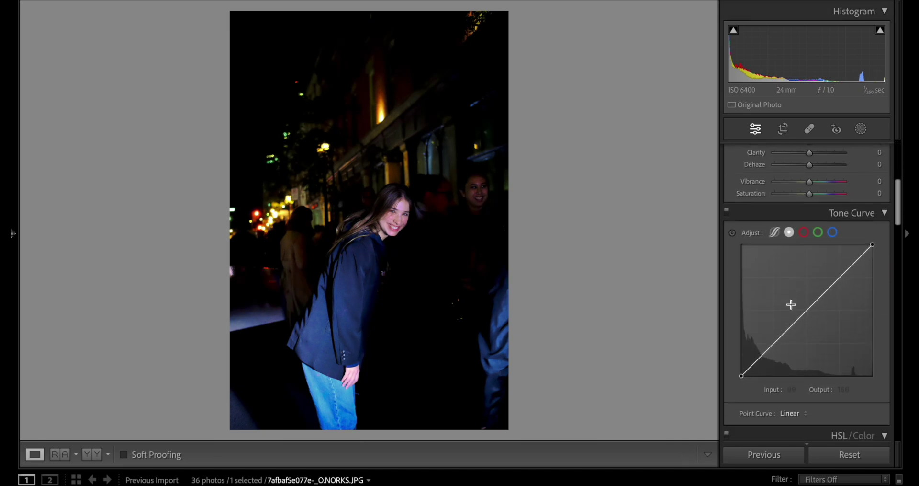
scroll(792, 303, down, 10)
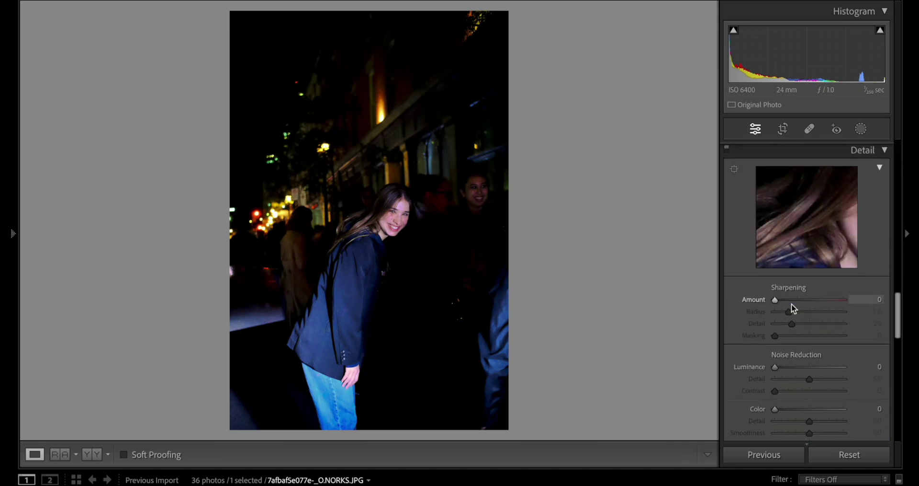
scroll(792, 308, down, 5)
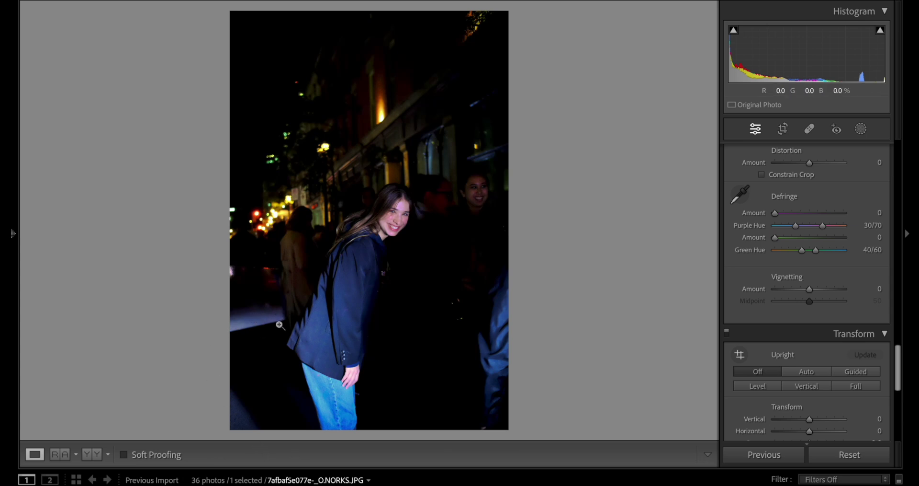
scroll(722, 324, down, 10)
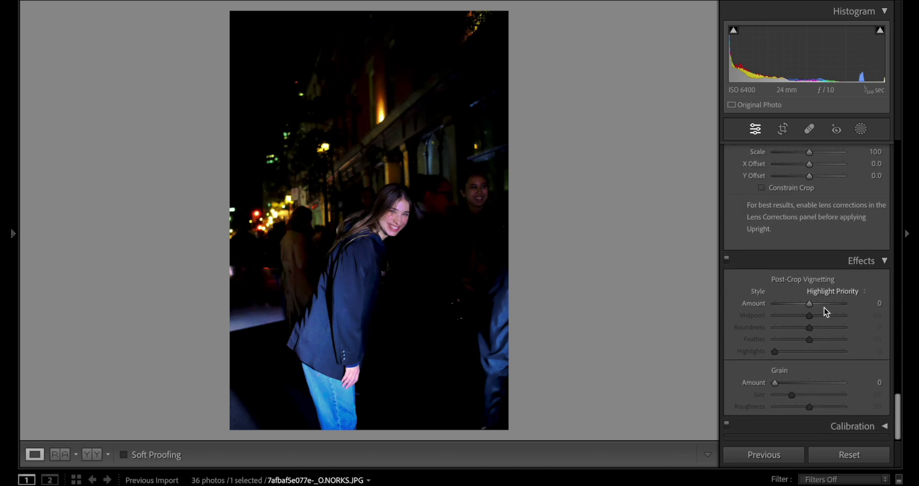
drag(808, 304, 855, 343)
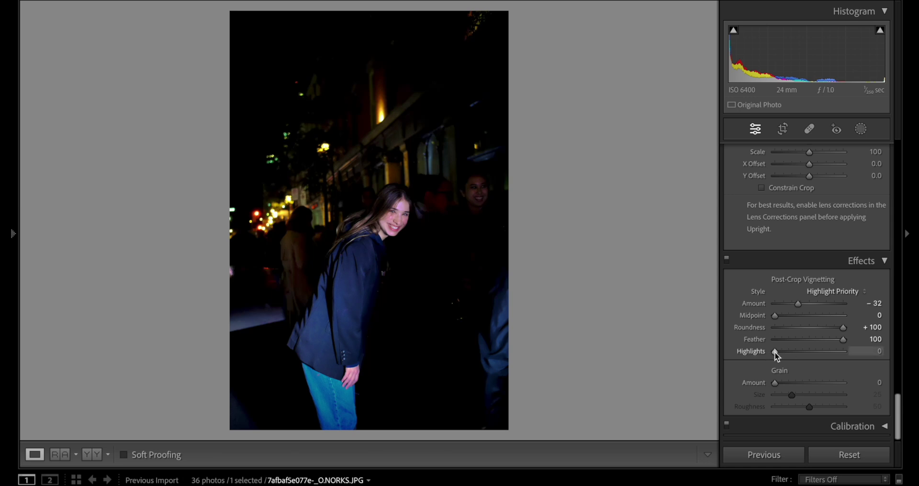
drag(775, 352, 806, 352)
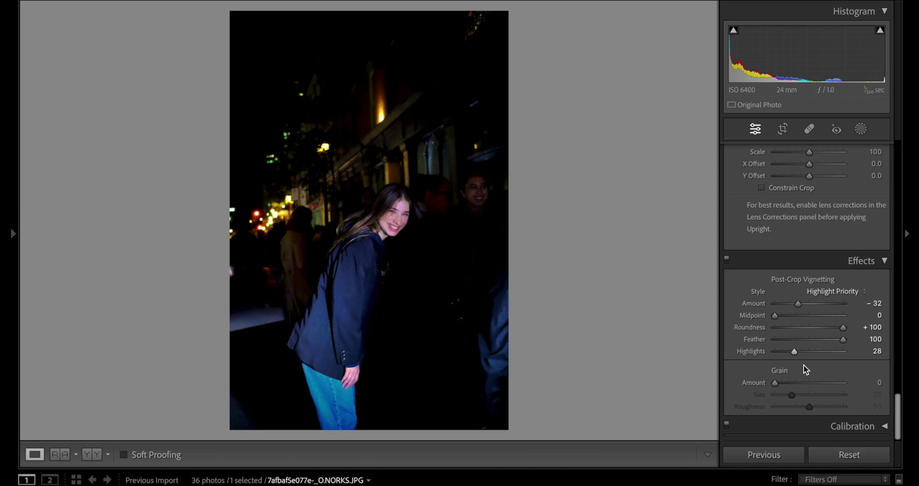
drag(796, 351, 757, 362)
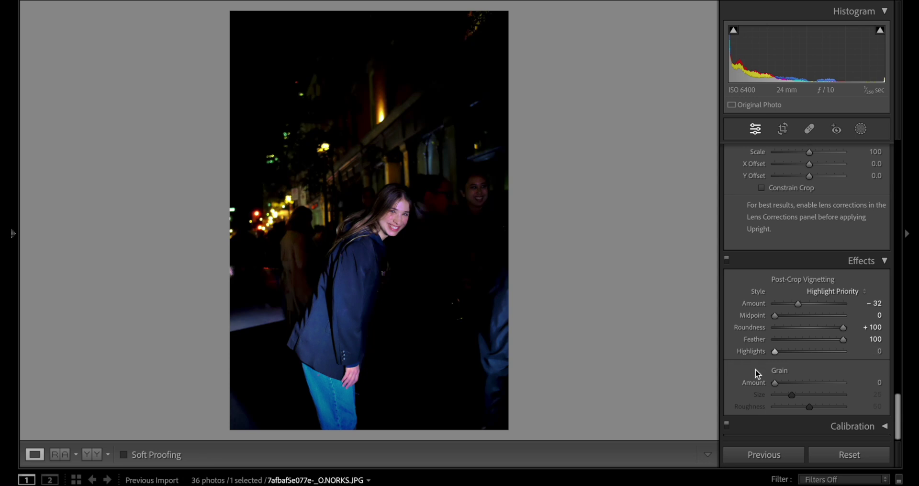
drag(775, 383, 784, 383)
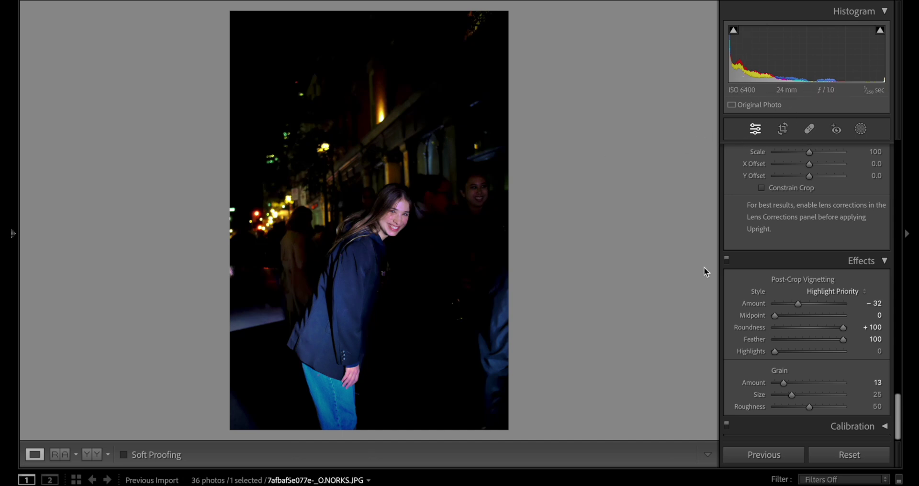
Step: Examine the night portrait's shutter speed, aperture, ISO and focal length in the photo info overlay, including in the library's loupe view
key(i)
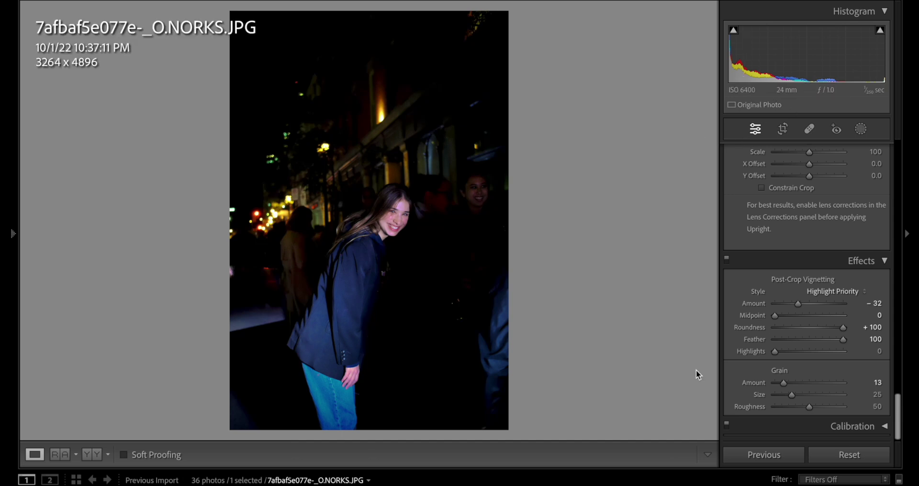
key(i)
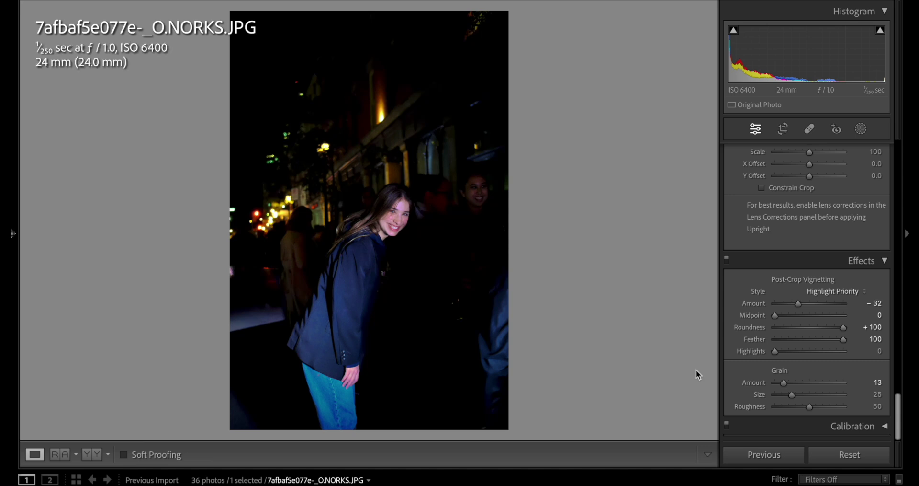
key(g)
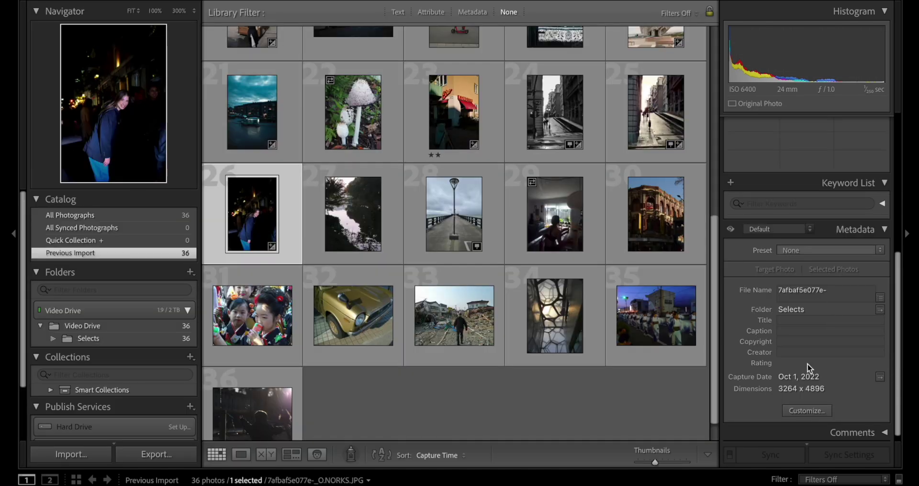
double_click(245, 213)
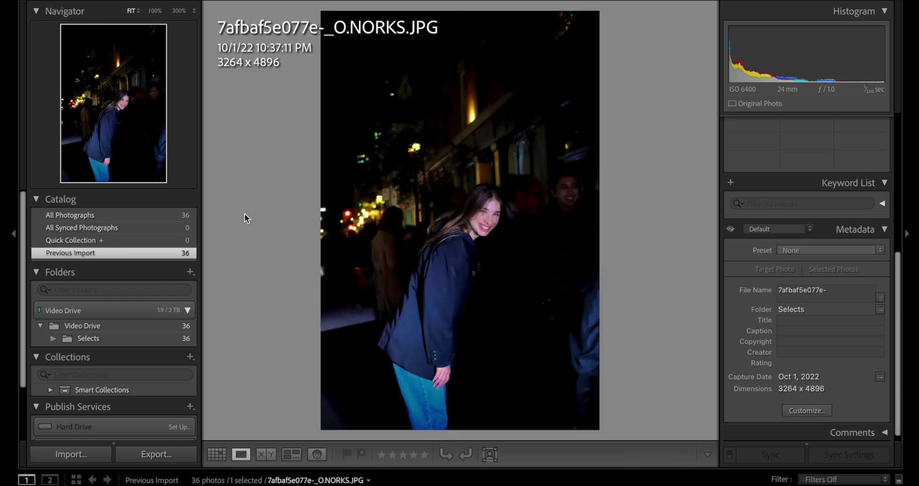
key(i)
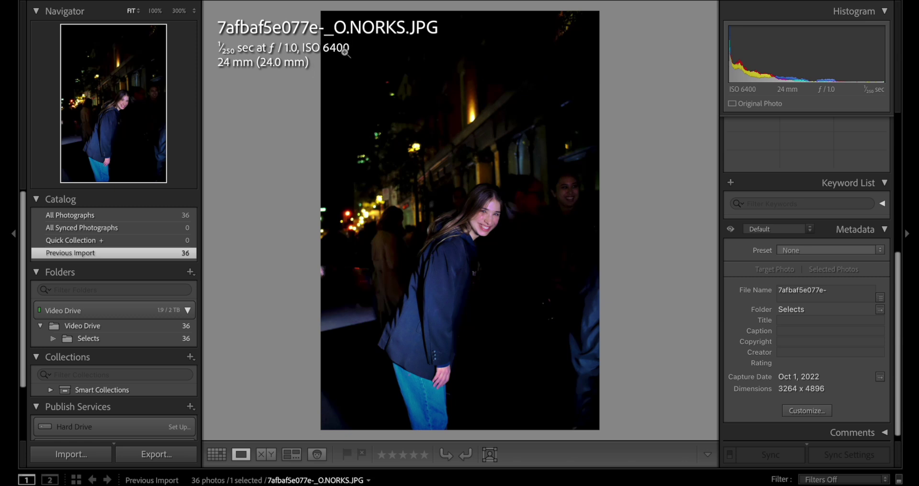
key(i)
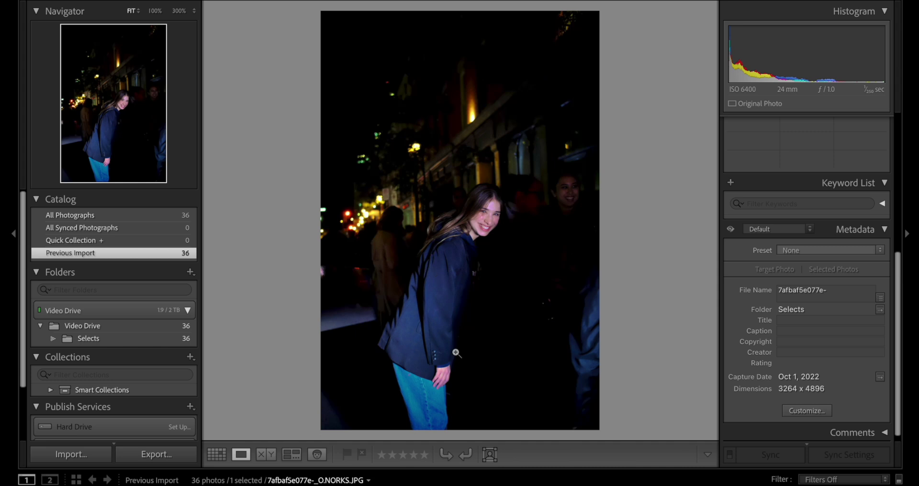
Step: Return to developing the night portrait and raise its Highlights to +28
key(d)
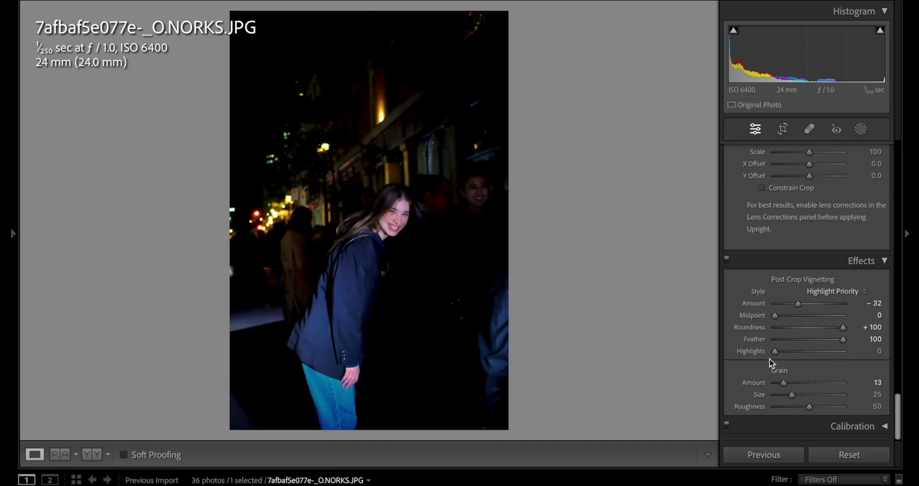
scroll(802, 251, up, 15)
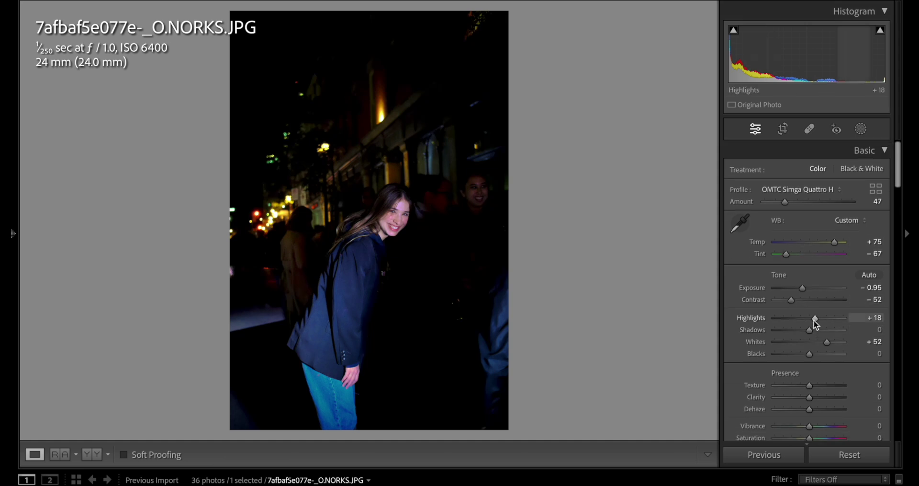
drag(814, 318, 817, 319)
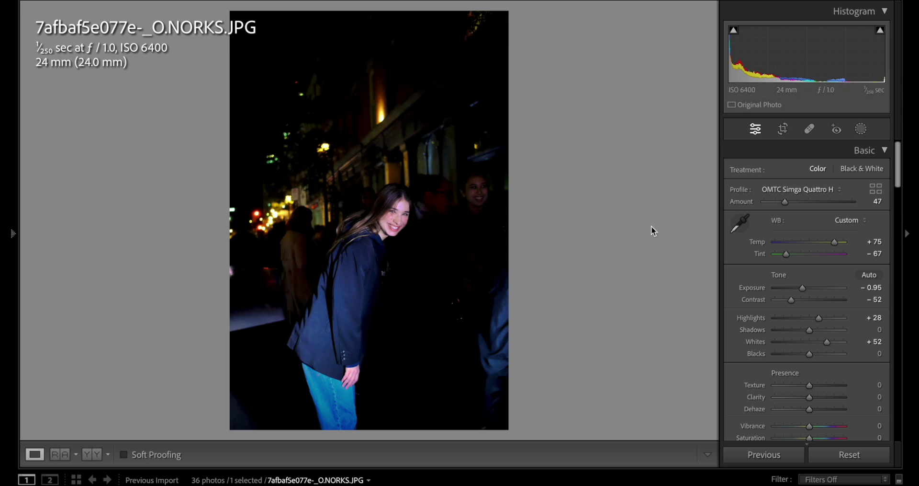
Step: Add a diagonal linear gradient mask over the photo's upper-left background, fading out toward the woman
click(862, 129)
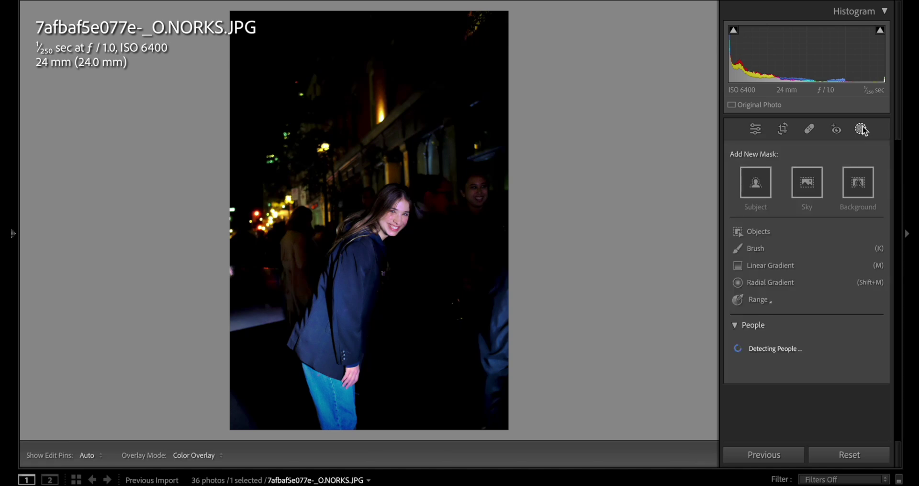
click(771, 265)
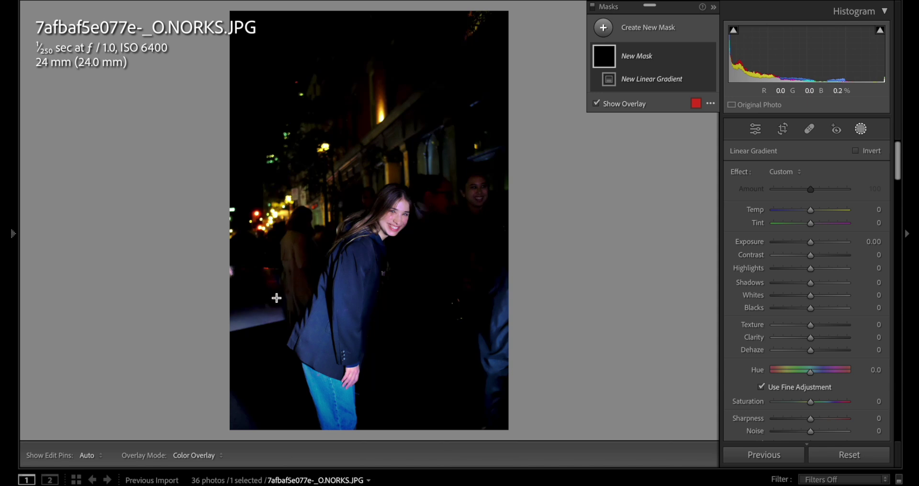
drag(241, 115, 376, 196)
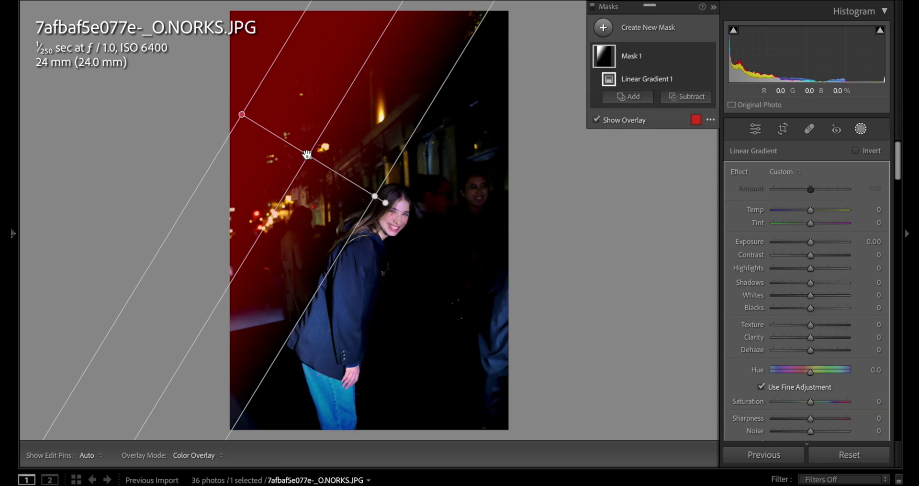
drag(308, 155, 263, 294)
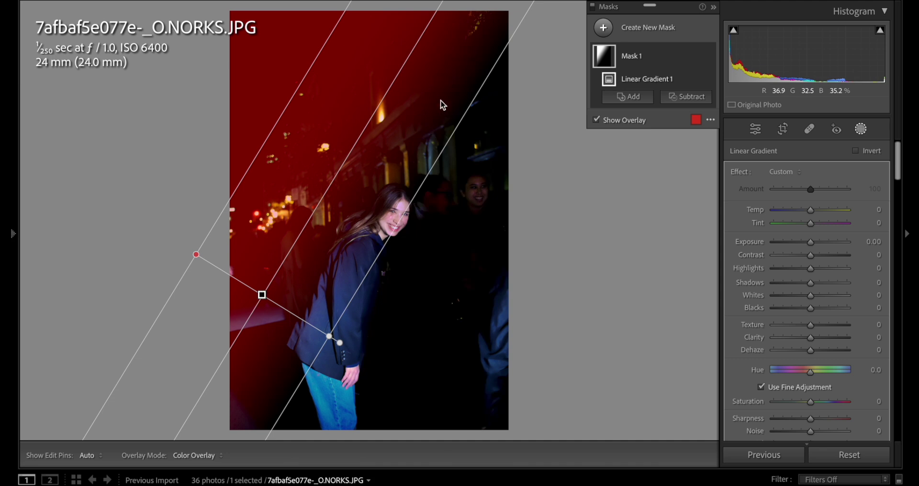
drag(475, 96, 447, 80)
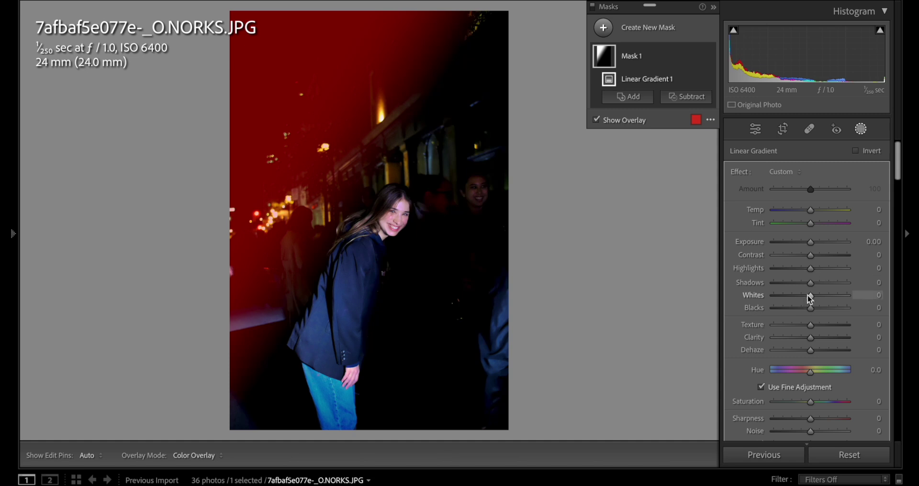
Step: Darken the diagonal gradient mask with Exposure −0.80, Contrast 35, Highlights −95, Whites −56 and Blacks −25
drag(810, 272, 791, 300)
mouse_move(811, 244)
mouse_down()
mouse_move(803, 246)
mouse_move(810, 256)
mouse_move(823, 257)
mouse_up()
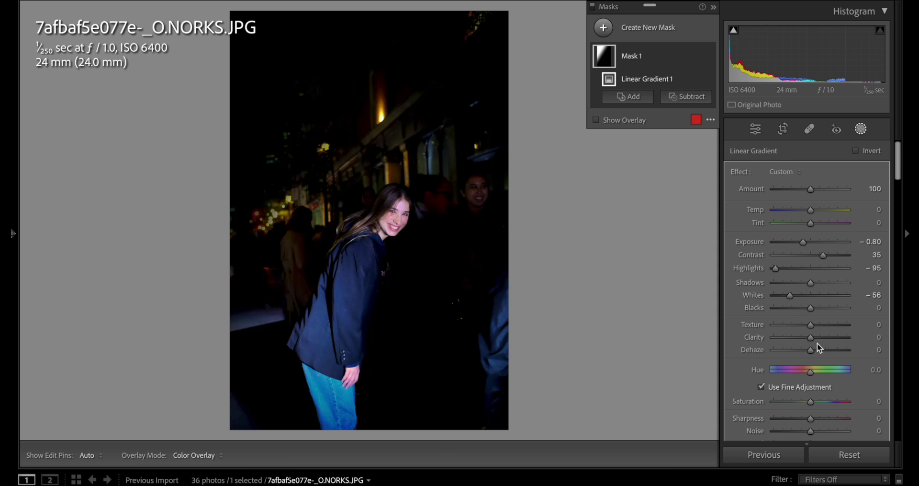
drag(809, 311, 798, 310)
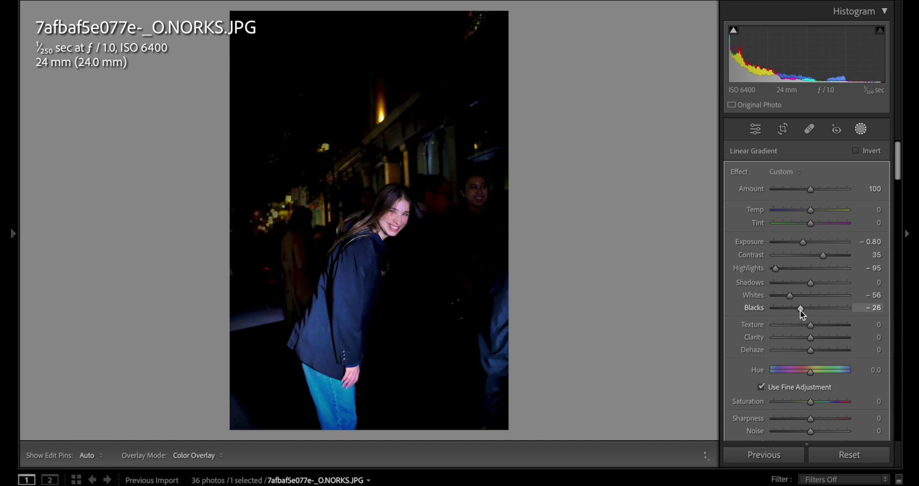
drag(800, 310, 800, 310)
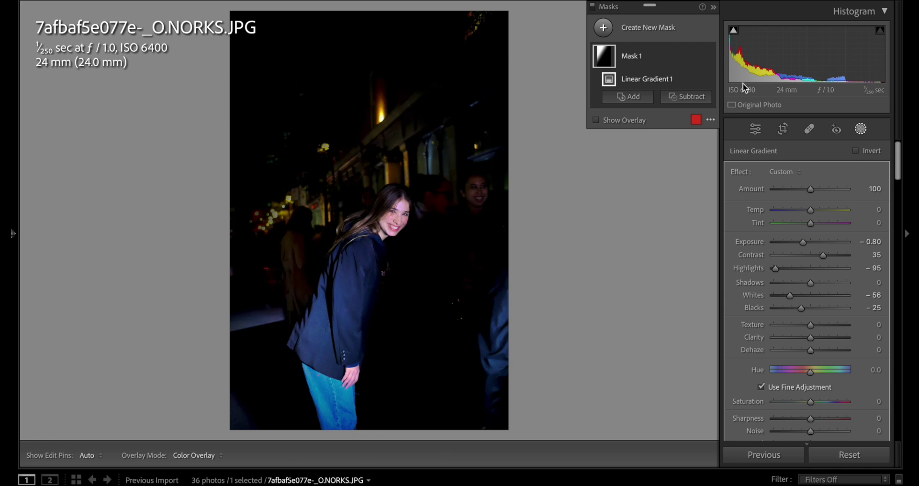
Step: Create a second linear gradient mask across the top of the photo, tilted down to the right and fading out above the woman's head
click(594, 10)
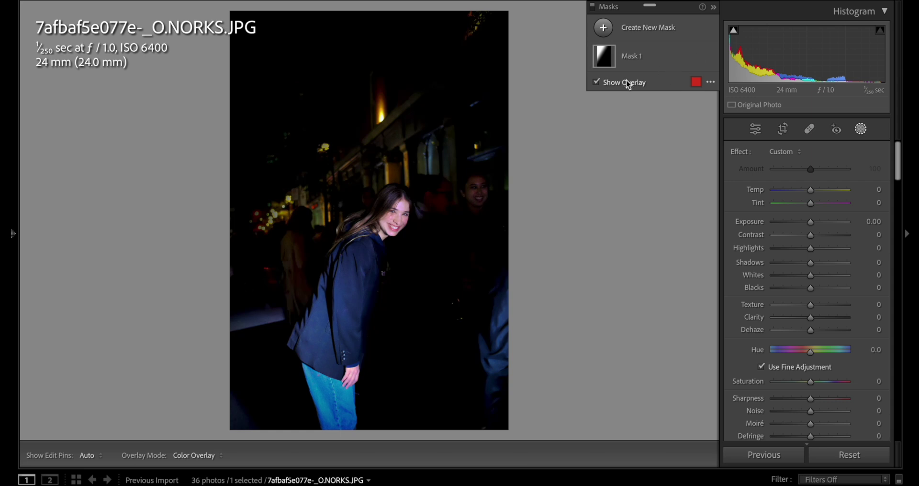
click(604, 27)
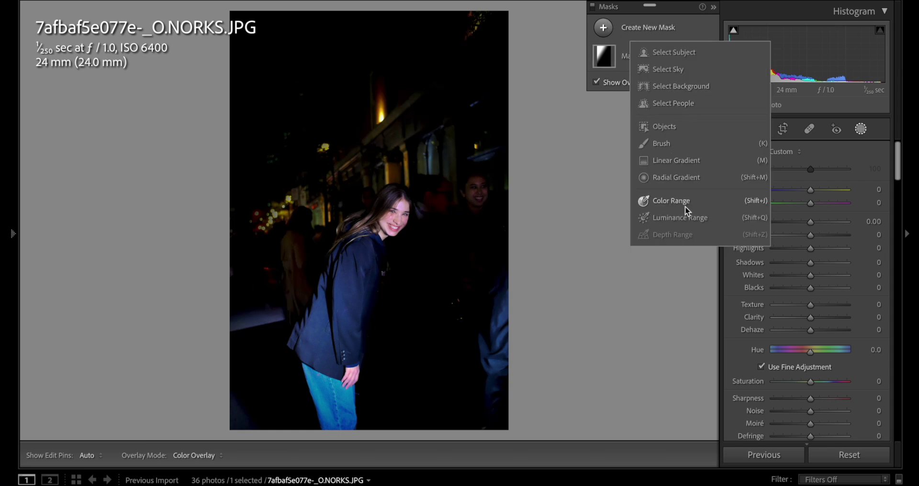
click(697, 163)
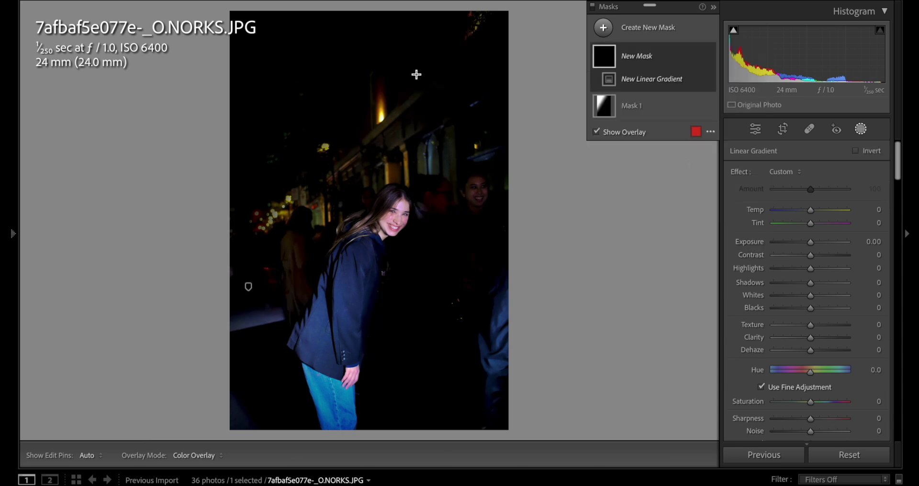
drag(479, 52, 473, 135)
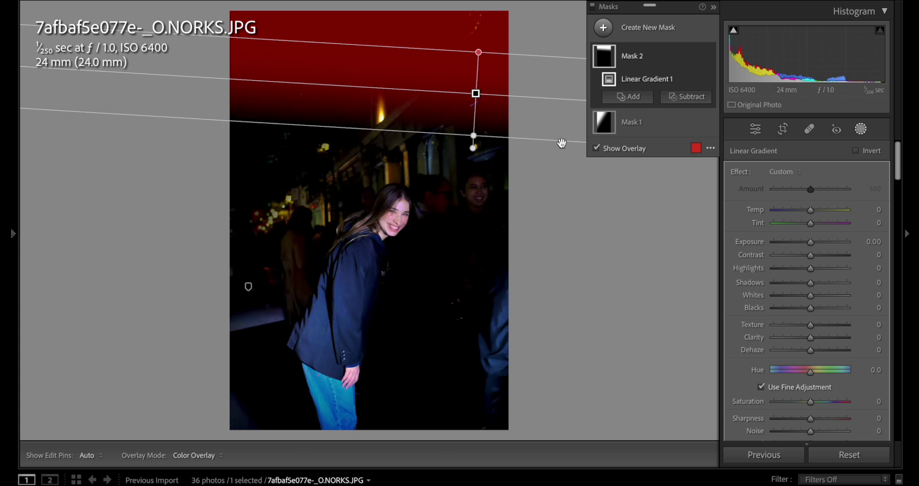
drag(561, 143, 545, 161)
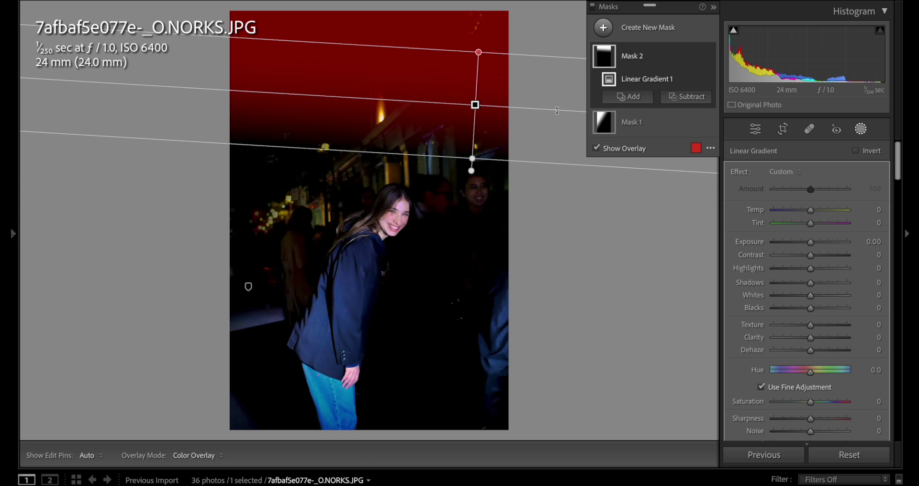
drag(557, 111, 557, 129)
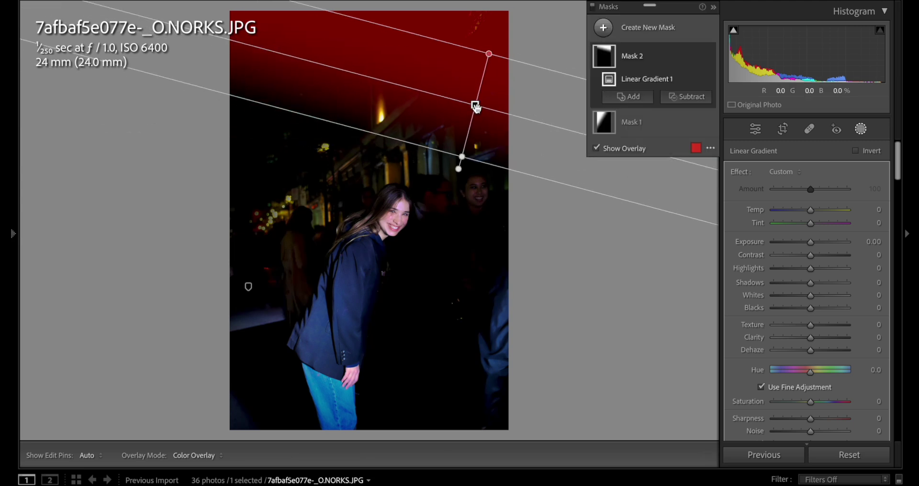
drag(475, 106, 419, 124)
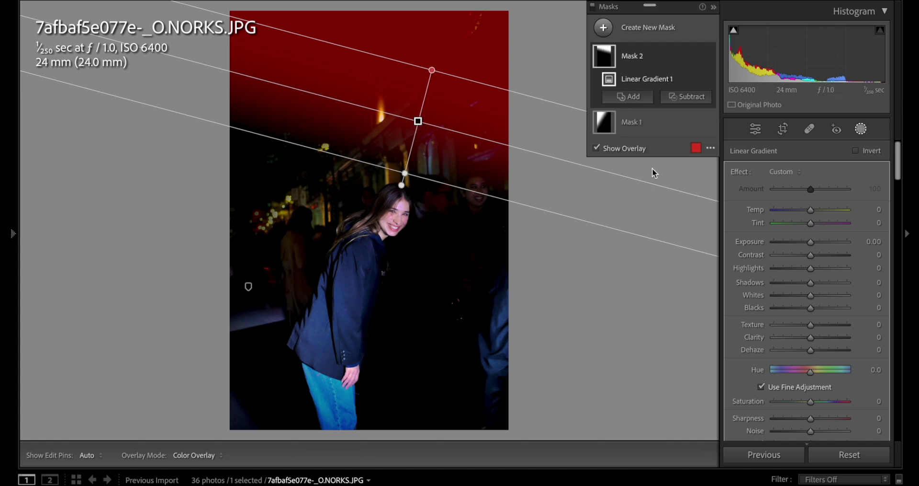
Step: Set the top linear gradient mask to Exposure −0.53, Highlights −68, Whites −16 and Saturation −54
drag(811, 269, 809, 244)
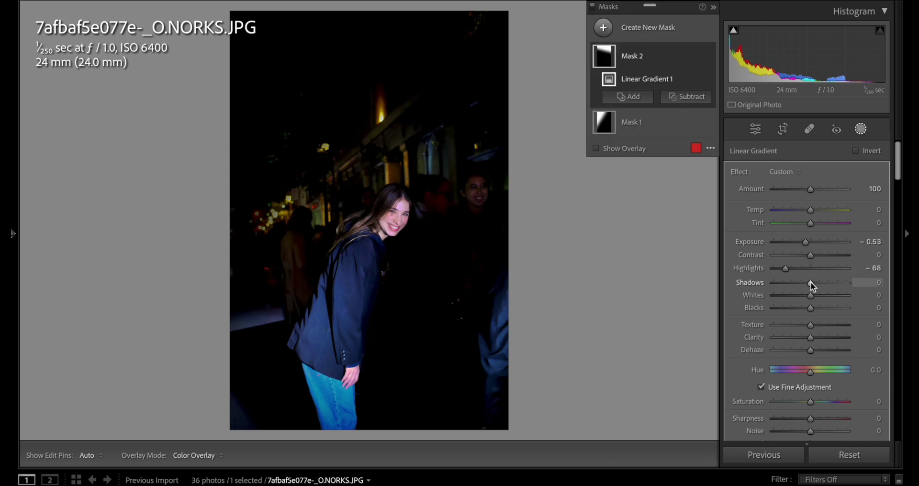
drag(811, 296, 804, 298)
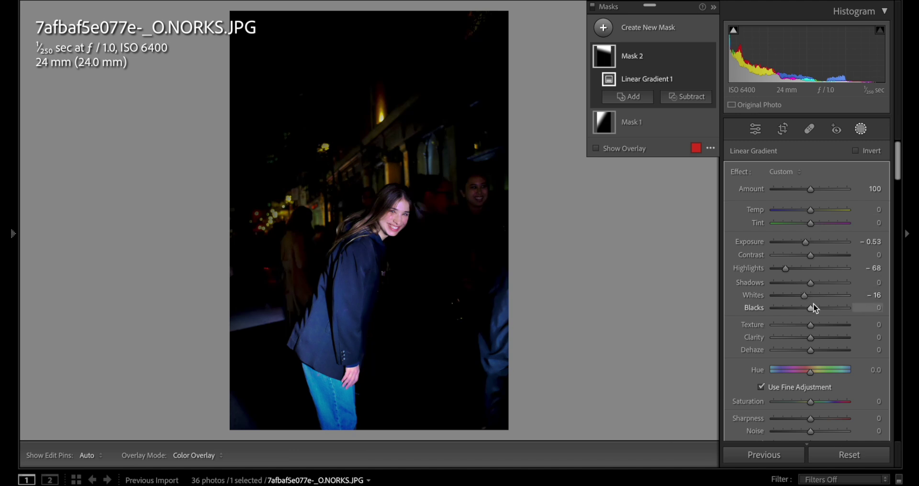
scroll(814, 303, down, 4)
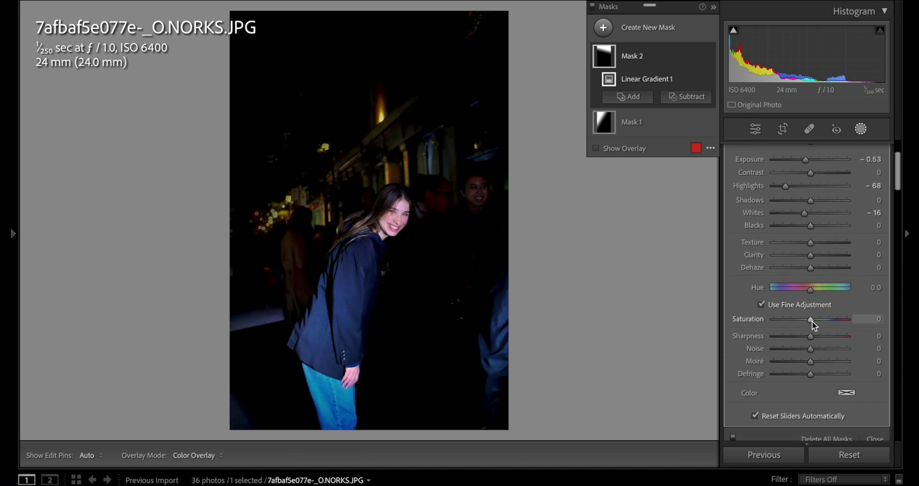
drag(812, 319, 792, 316)
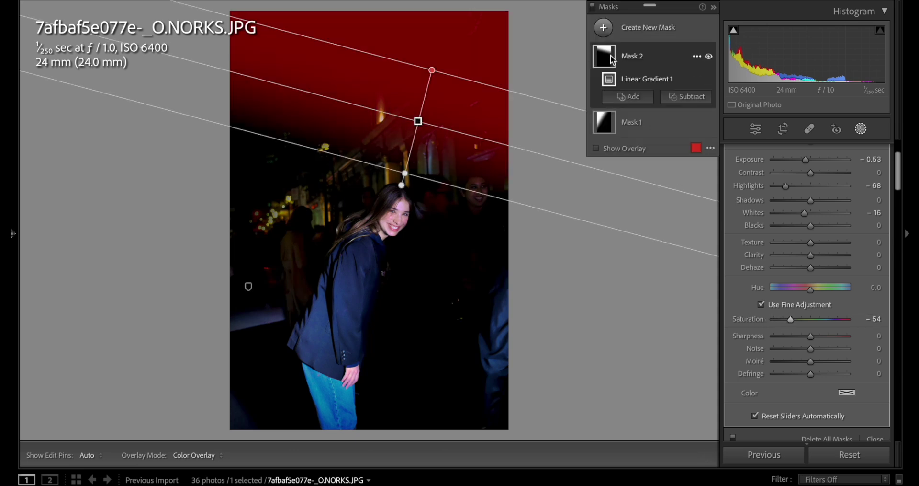
Step: Try a lower Saturation on the diagonal gradient mask and undo it
click(623, 122)
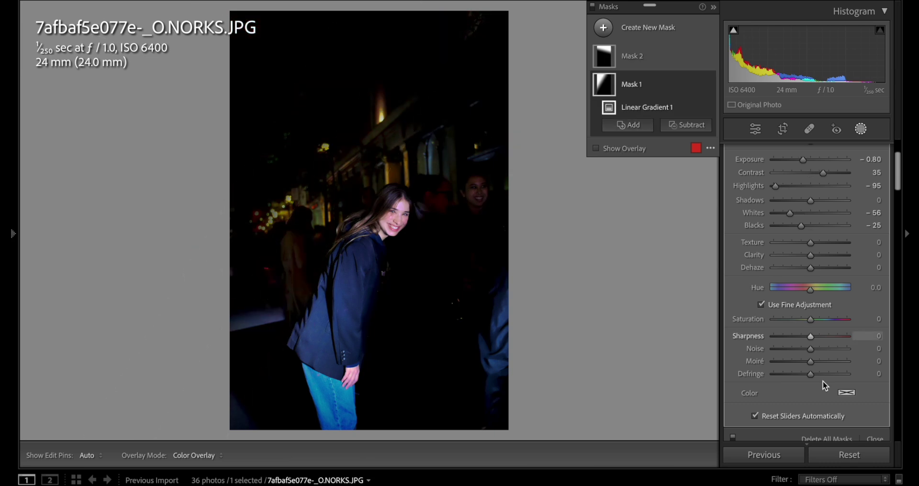
drag(811, 320, 803, 318)
key(ctrl+z)
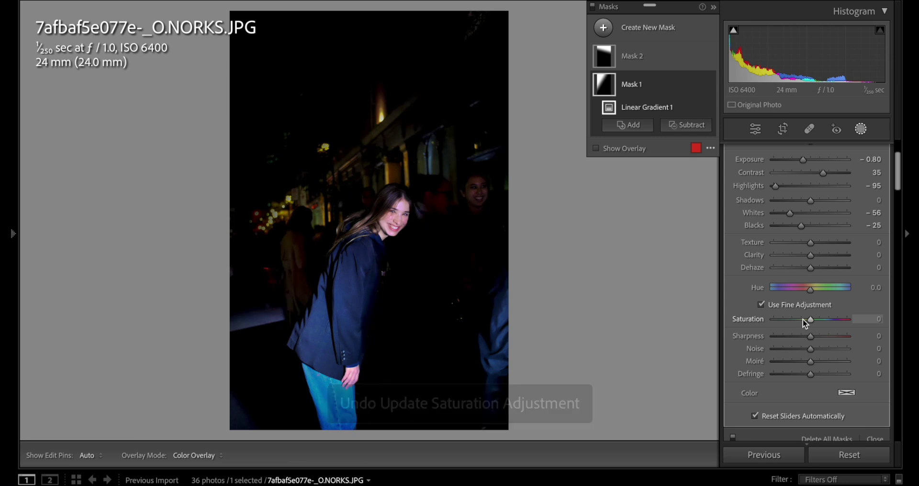
Step: Hide and show the top gradient mask twice to compare its effect on the background
mouse_move(660, 53)
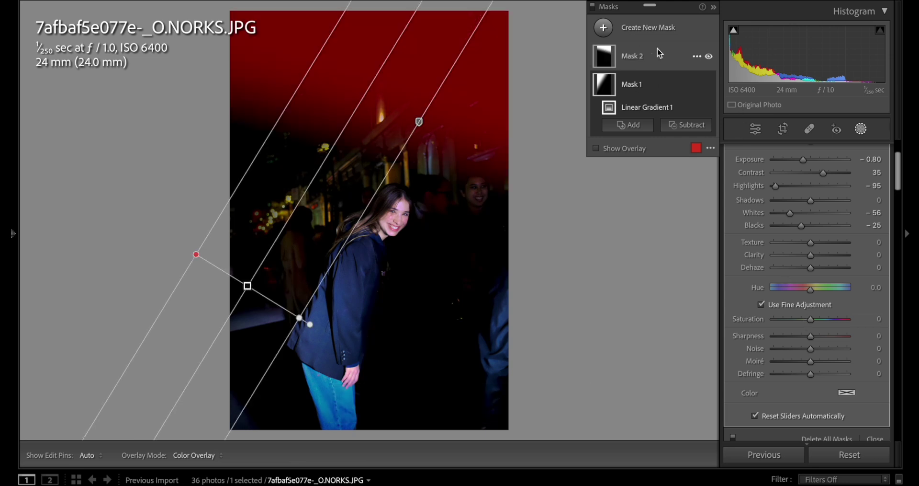
click(709, 56)
click(710, 57)
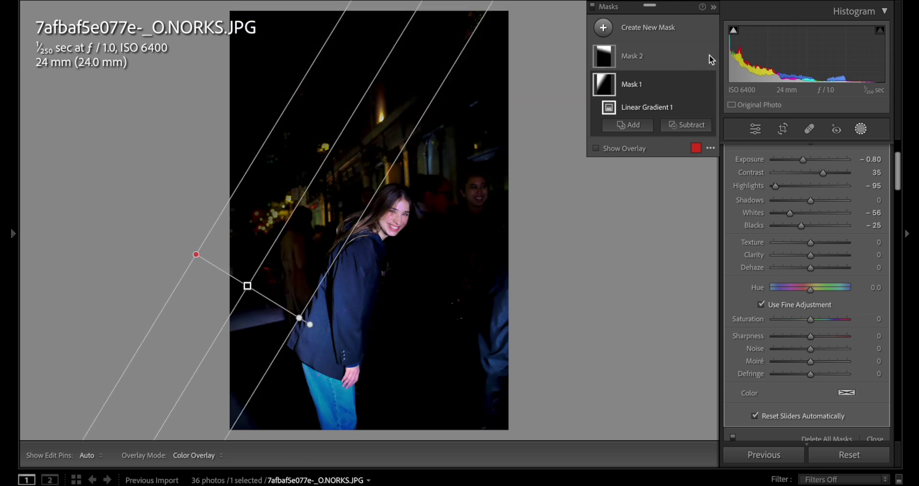
click(709, 57)
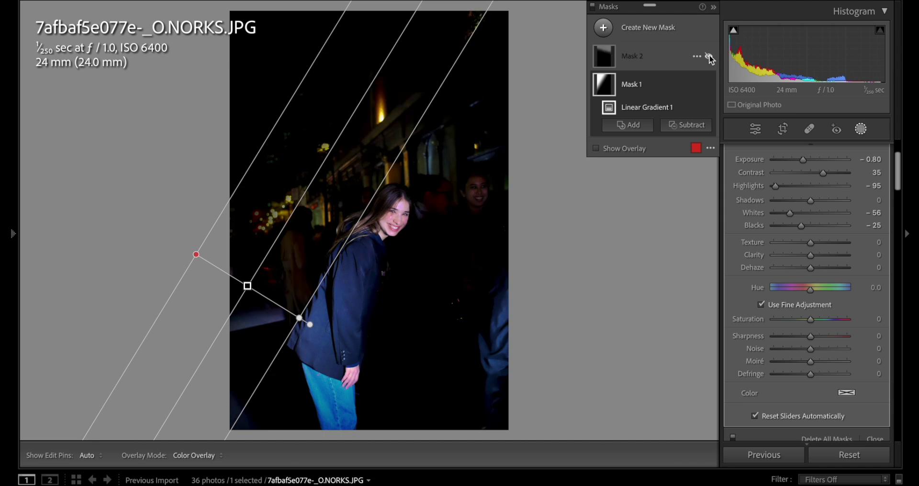
click(710, 57)
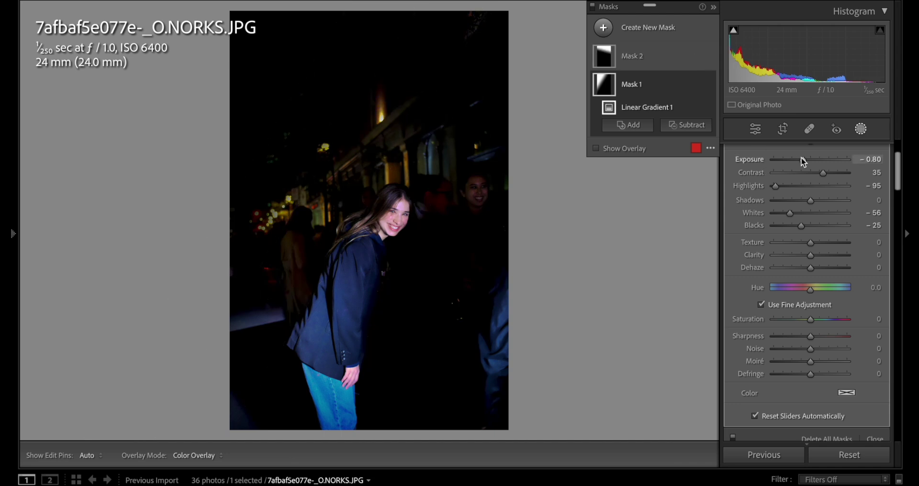
Step: Try Exposure 0.19 on the diagonal gradient mask, undo it, and set the top gradient mask's Exposure to 0.06
drag(803, 159, 812, 159)
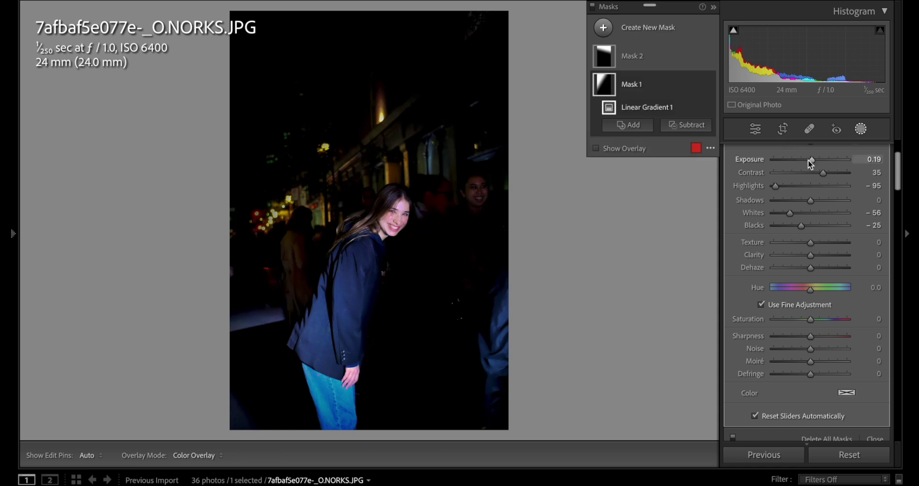
key(ctrl+z)
click(622, 56)
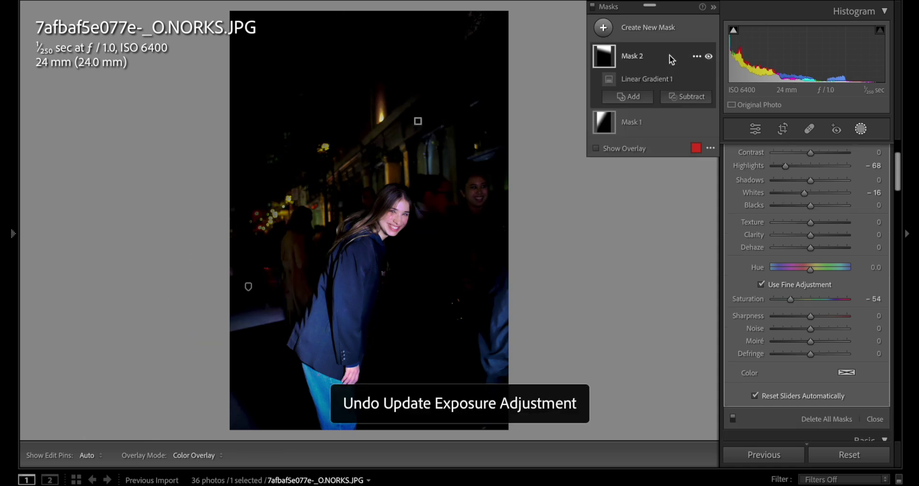
drag(805, 160, 808, 162)
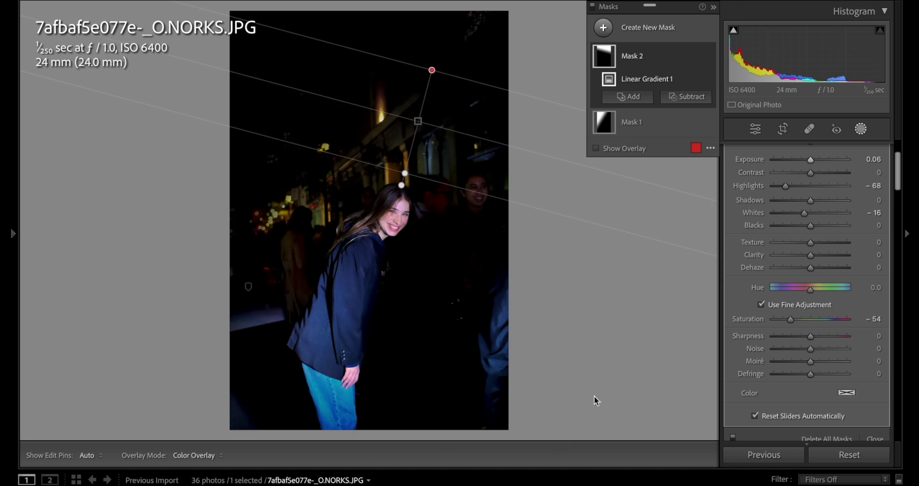
click(600, 354)
Step: Switch to the RicohGX200 living-room photo, apply Auto white balance and set its Tint to −13
key(shift+w)
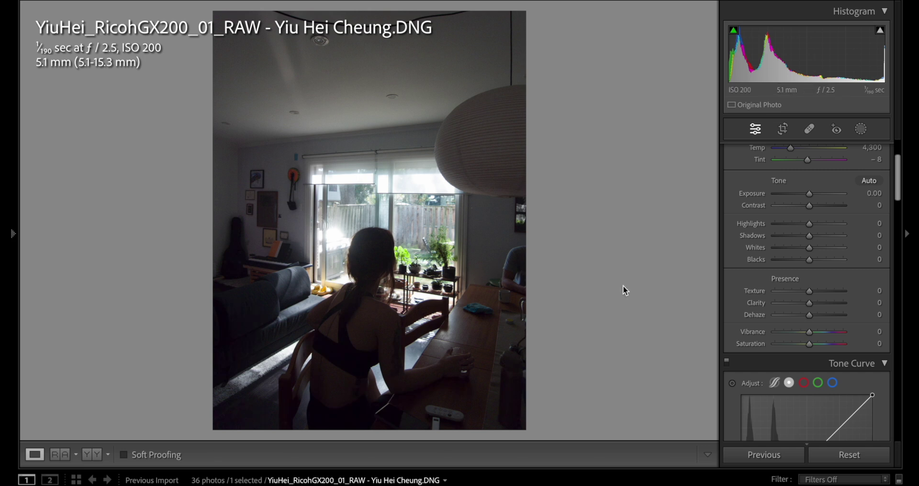
scroll(760, 296, up, 5)
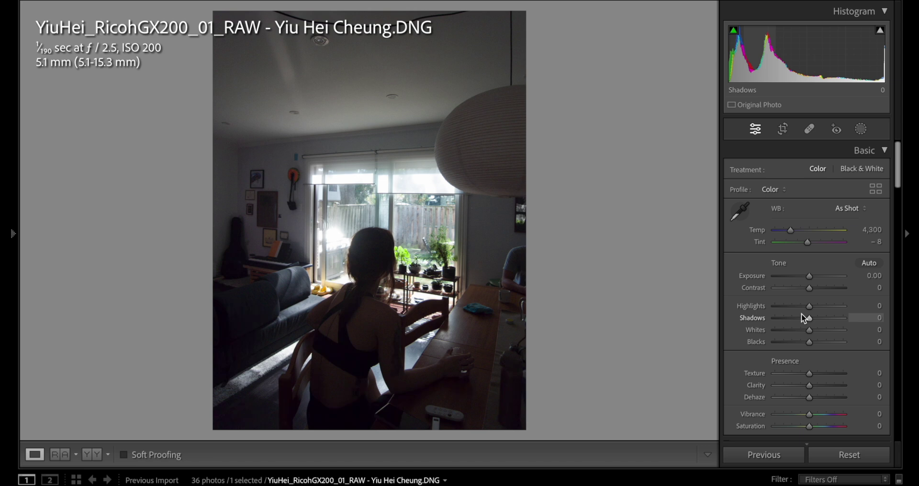
click(851, 209)
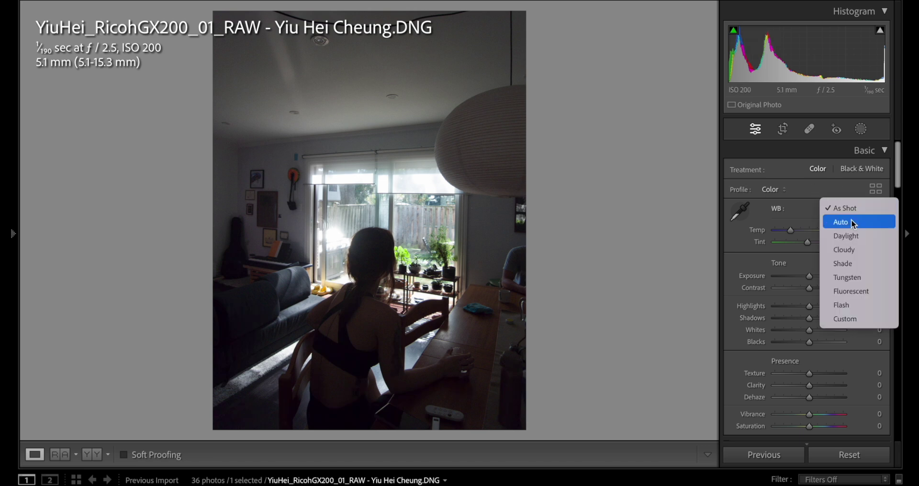
click(852, 220)
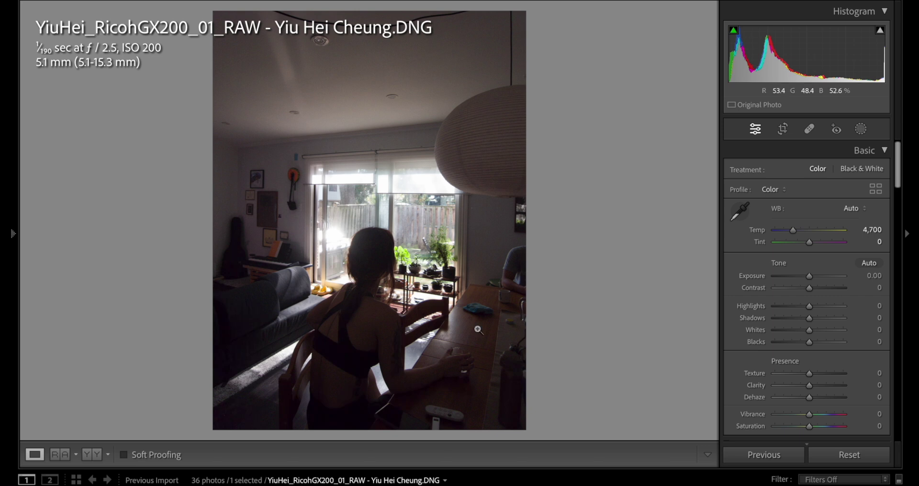
drag(868, 244, 858, 244)
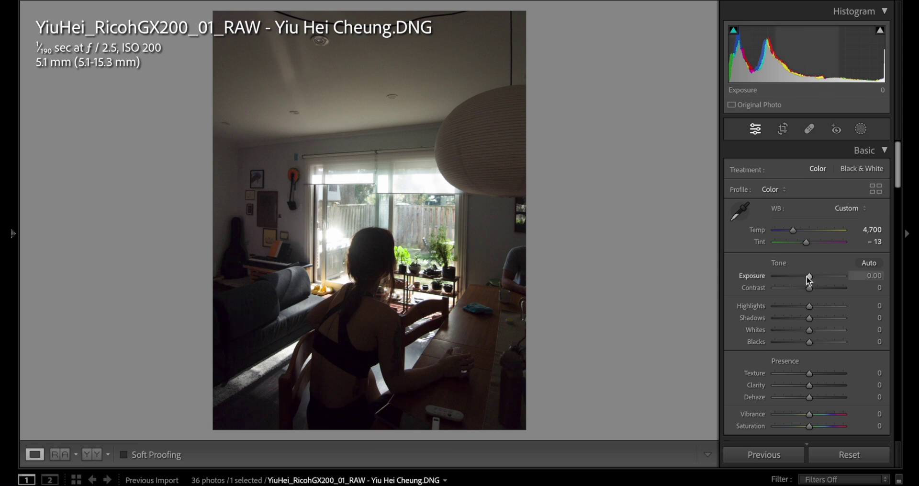
Step: Raise the living-room photo's Exposure to +0.35 and check the seated woman's back up close
drag(808, 276, 812, 276)
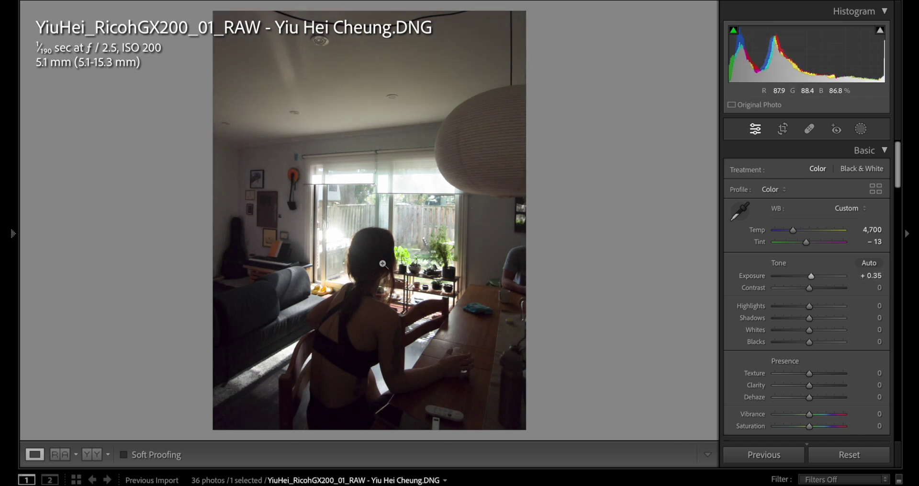
click(372, 332)
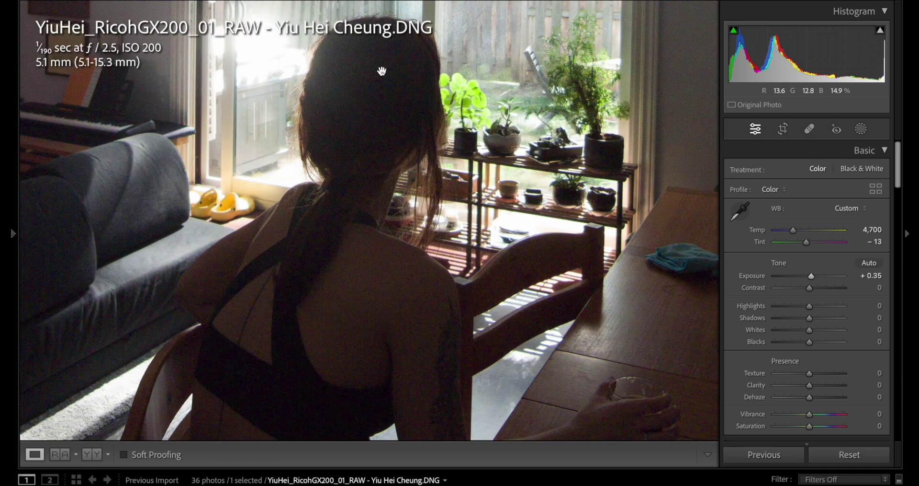
click(391, 134)
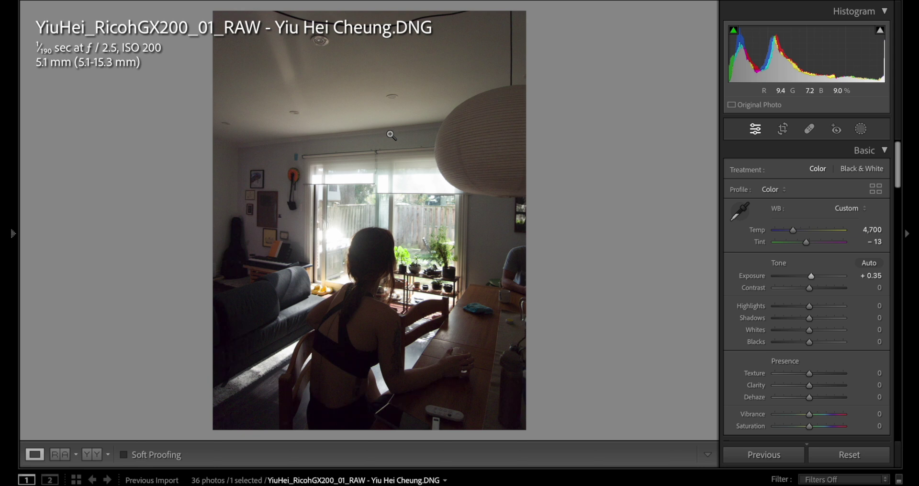
Step: Apply the OMTC Simga Quattro H user profile to the living-room photo with an Amount of 55
click(877, 189)
click(789, 362)
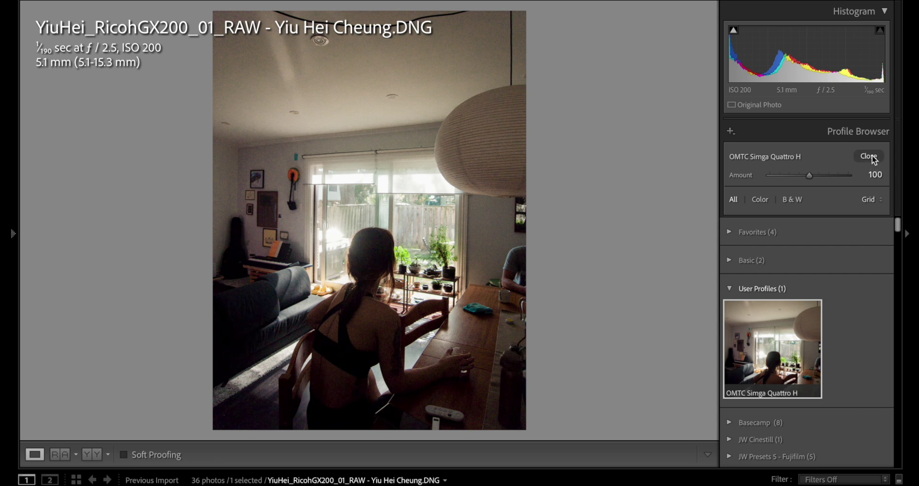
drag(809, 175, 791, 176)
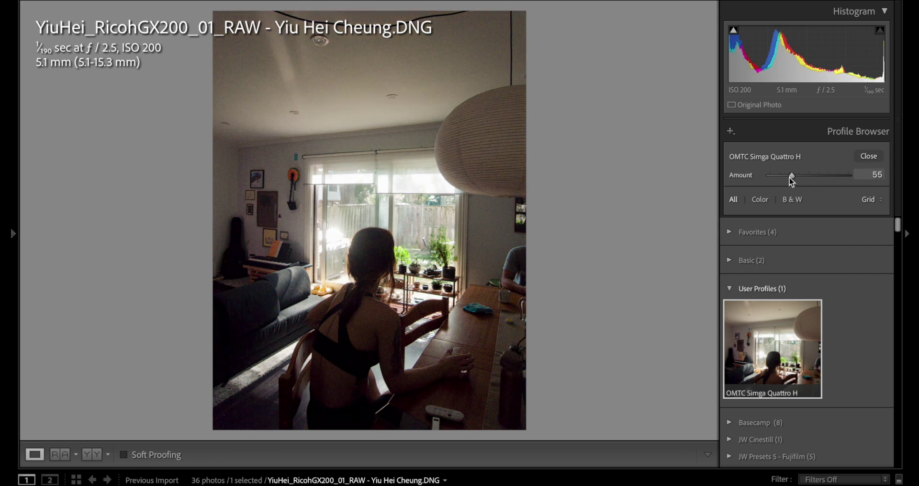
click(864, 156)
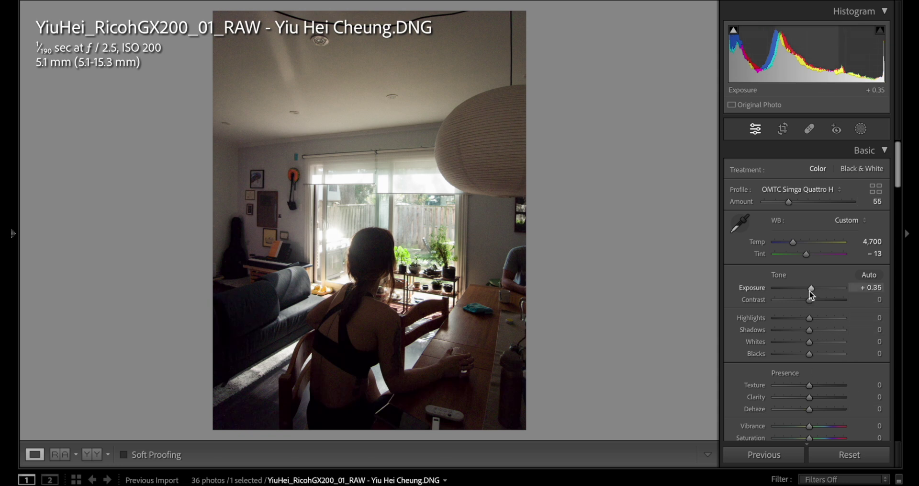
Step: Set the living-room photo's Exposure to +0.45, Contrast to +16 and Dehaze to +24
drag(811, 287, 812, 293)
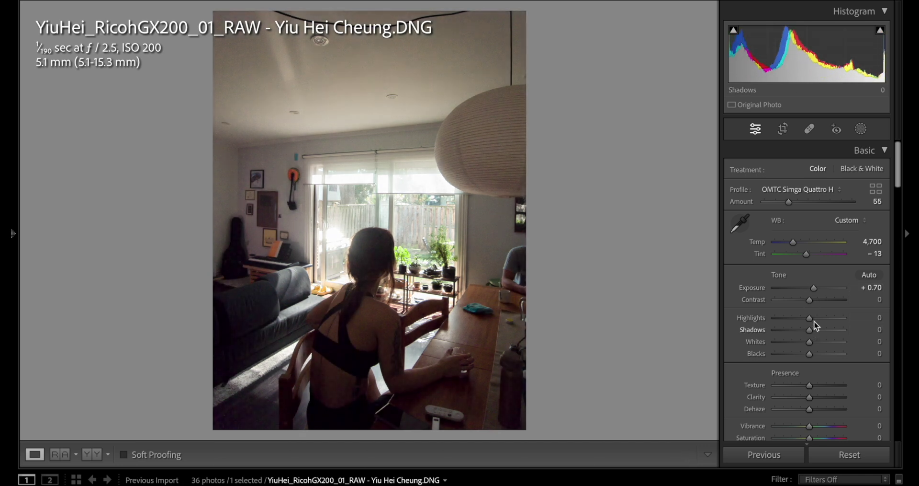
drag(811, 303, 815, 309)
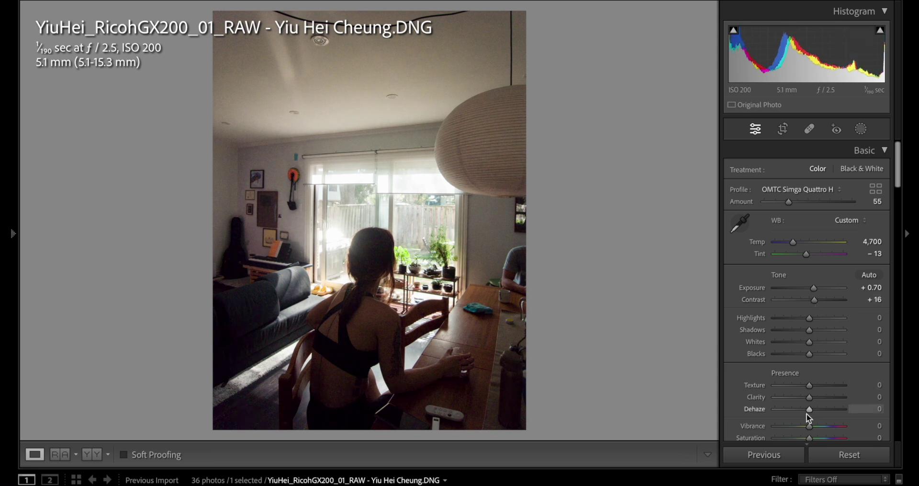
drag(809, 409, 818, 409)
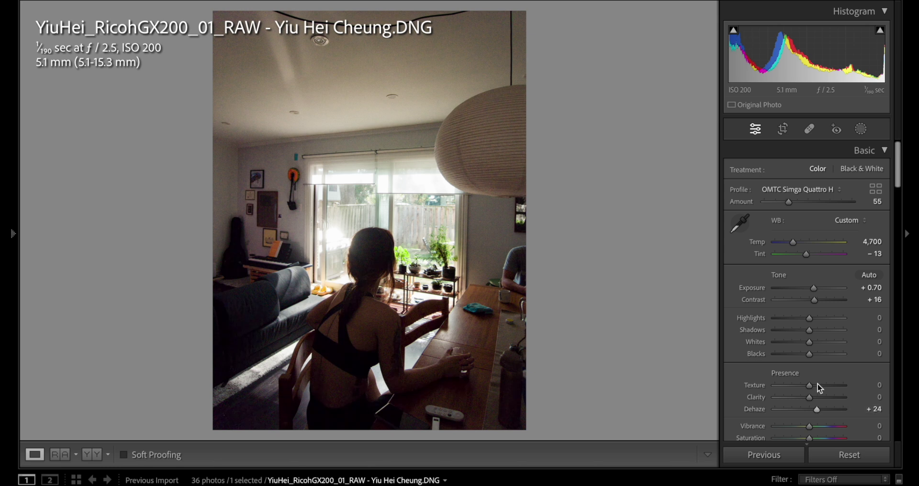
drag(815, 289, 815, 289)
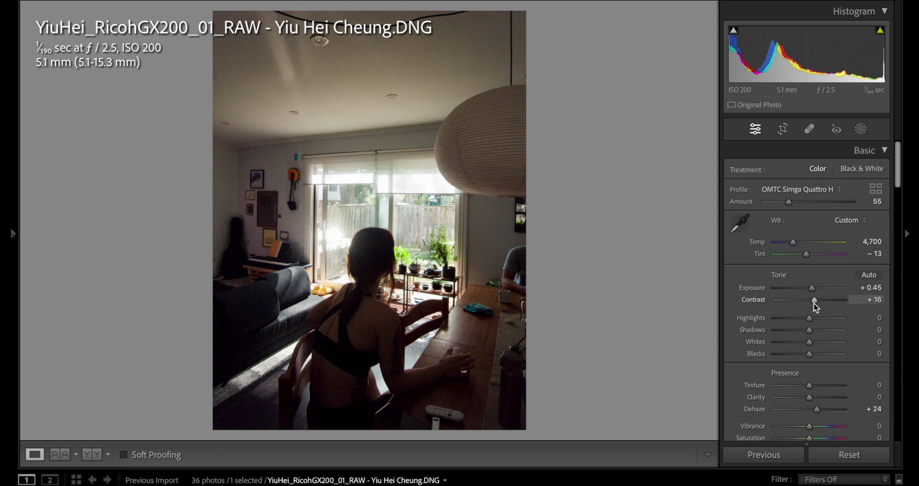
Step: Compare the living-room photo before and after its edits
key(backslash)
key(backslash)
key(backslash)
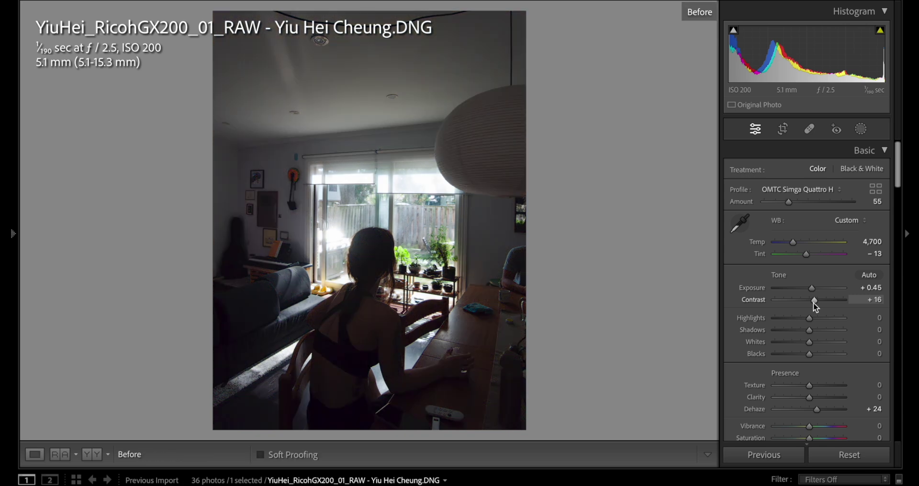
key(backslash)
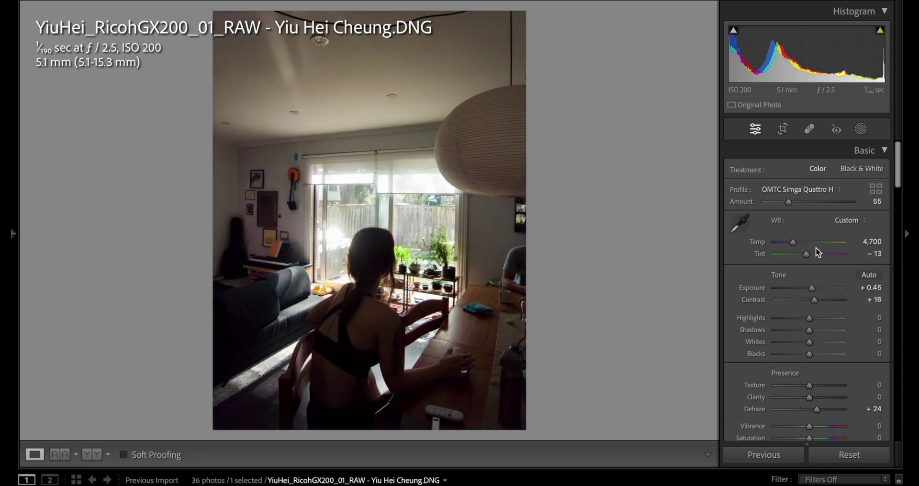
Step: Try Auto white balance on the edited living-room photo and undo it
click(849, 220)
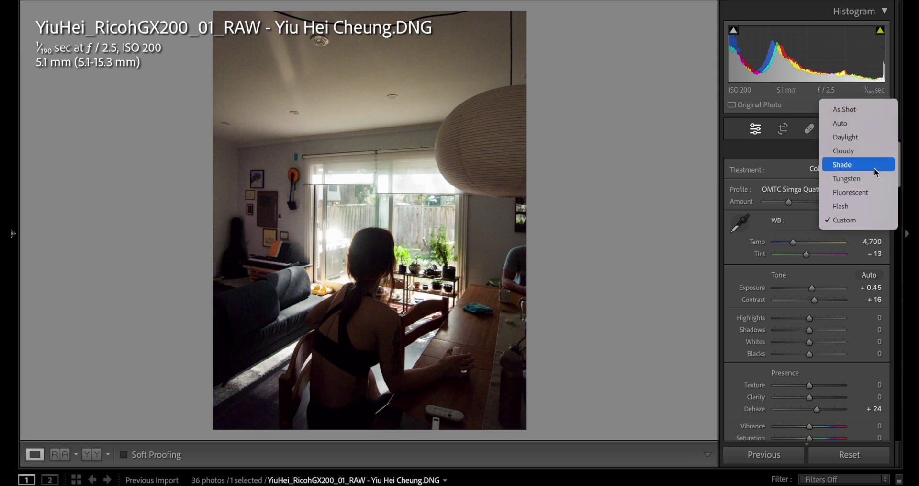
click(872, 124)
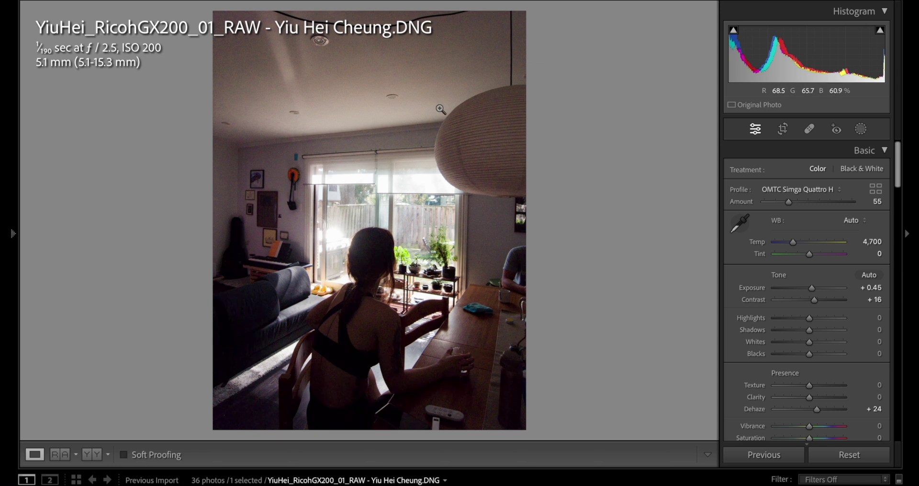
key(ctrl+z)
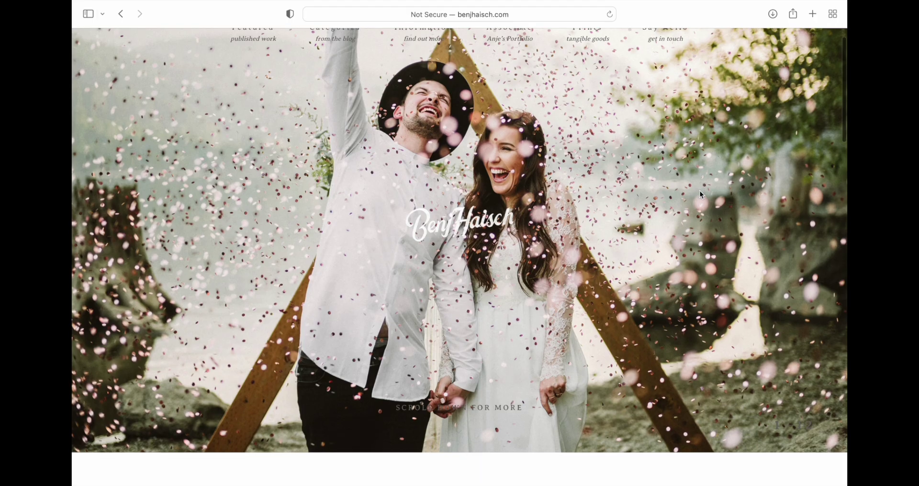
Step: Look through the wedding photographer's website in the browser, down to the introduction beneath the opening couple photo
scroll(700, 191, down, 6)
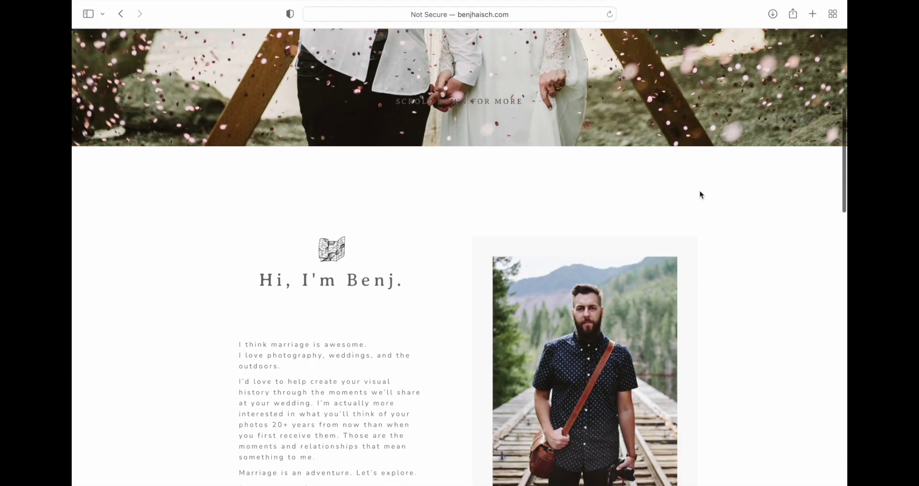
scroll(700, 194, down, 4)
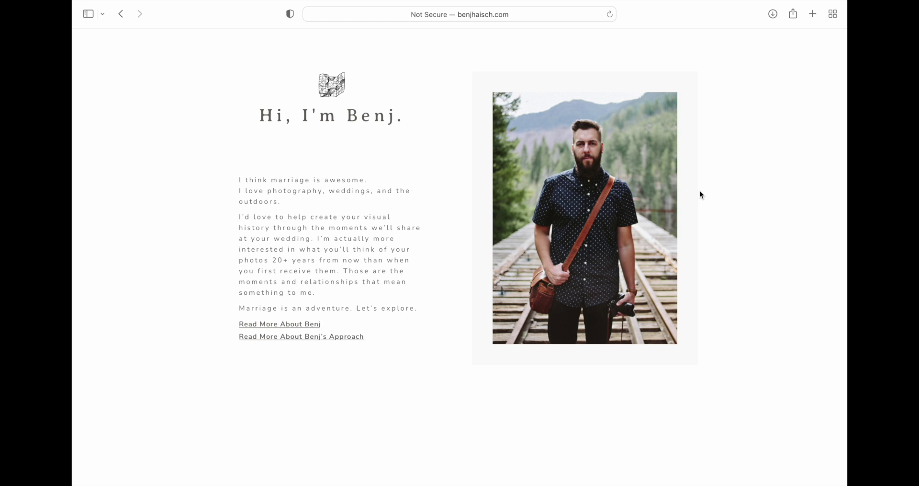
Step: Look through the wedding photographer's homepage from the introduction to the photo grid and the Browse Categories section
scroll(700, 194, down, 4)
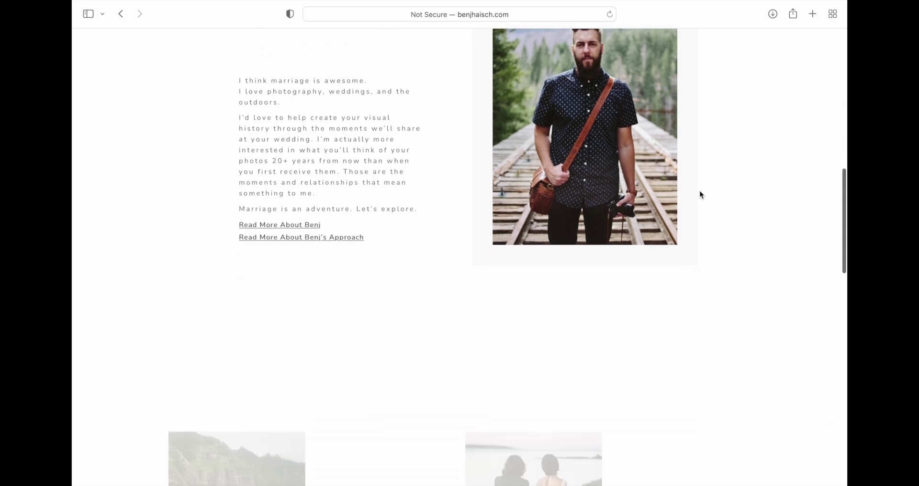
scroll(700, 194, down, 6)
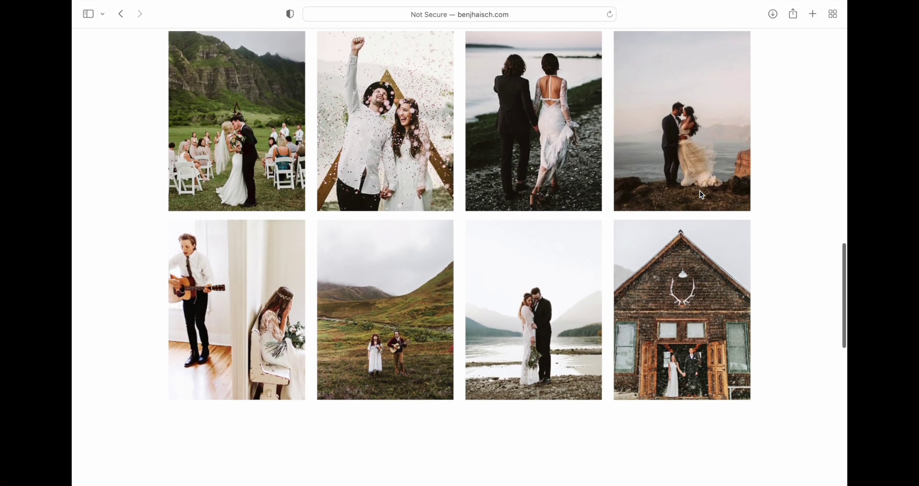
scroll(700, 192, down, 7)
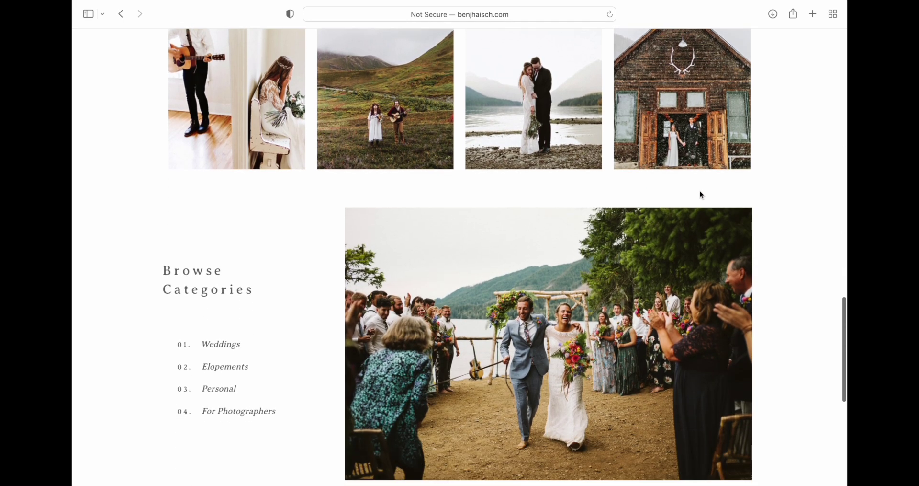
scroll(700, 190, down, 4)
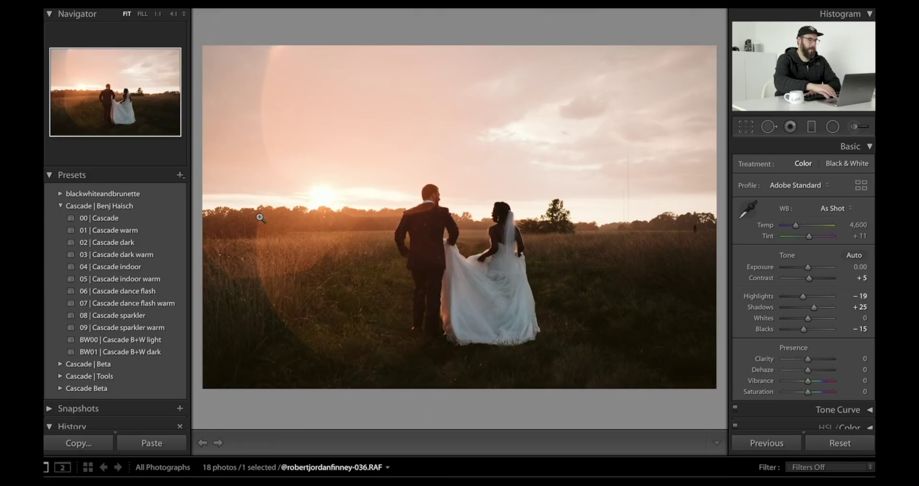
Step: In Lightroom Classic, apply the 01 | Cascade warm preset to the sunset field photo and try the Adobe Portrait and Adobe Color profiles
click(115, 230)
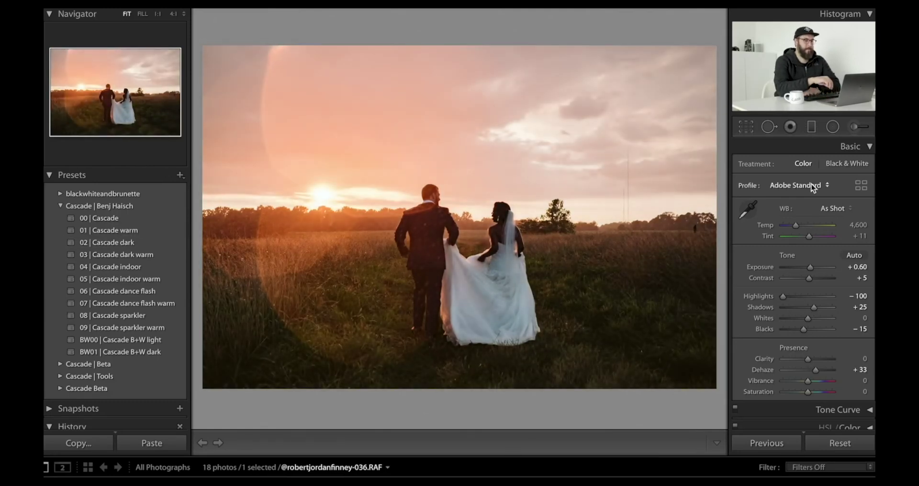
click(811, 184)
click(809, 175)
click(800, 187)
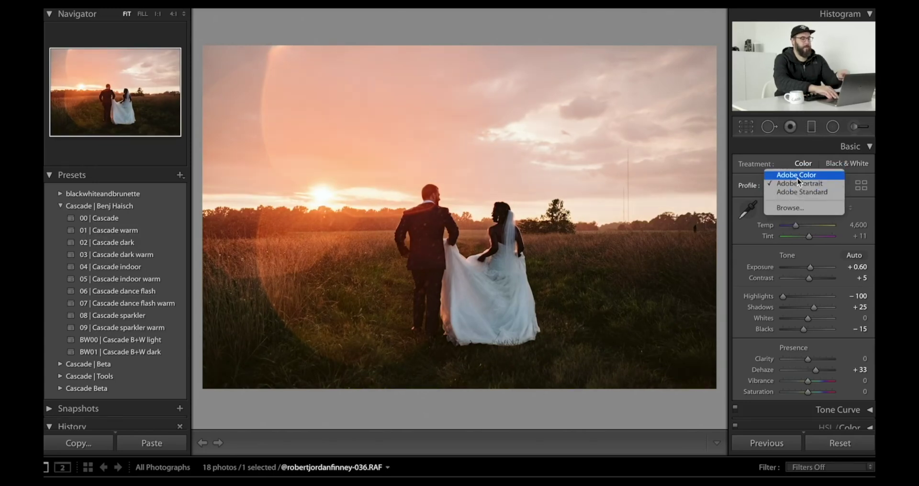
click(796, 194)
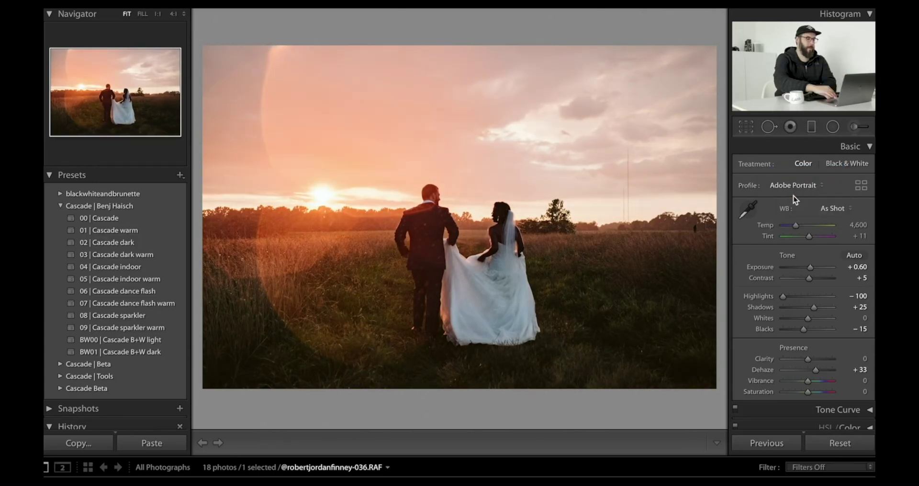
click(794, 186)
click(794, 177)
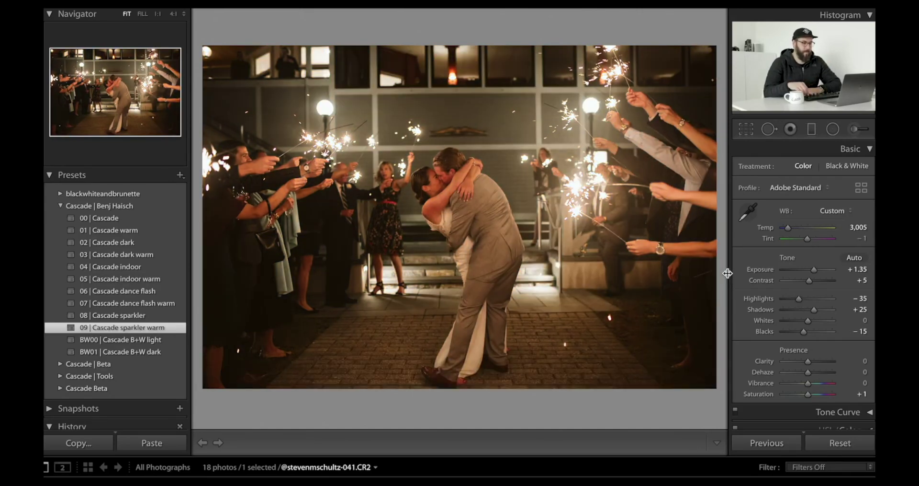
Step: Set the sparkler exit photo's profile to Adobe Portrait and compare it with the other Adobe profiles
click(805, 185)
click(804, 180)
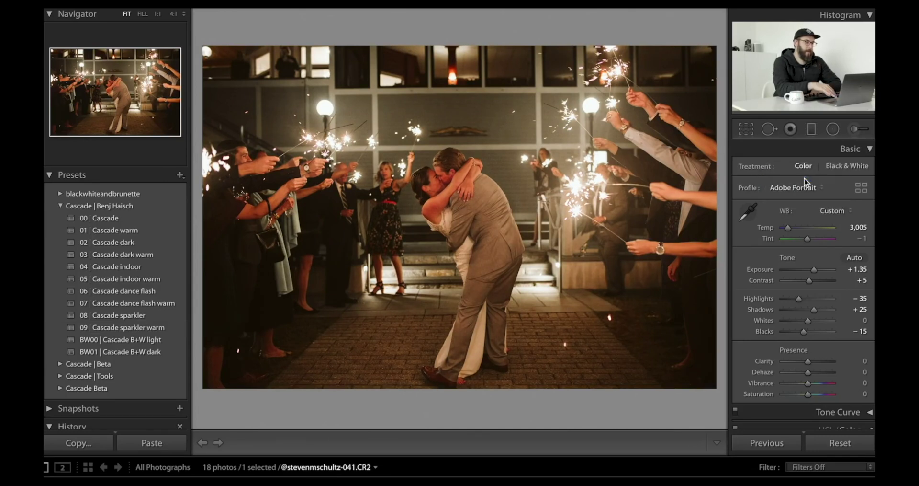
click(805, 185)
click(799, 187)
click(795, 188)
click(791, 194)
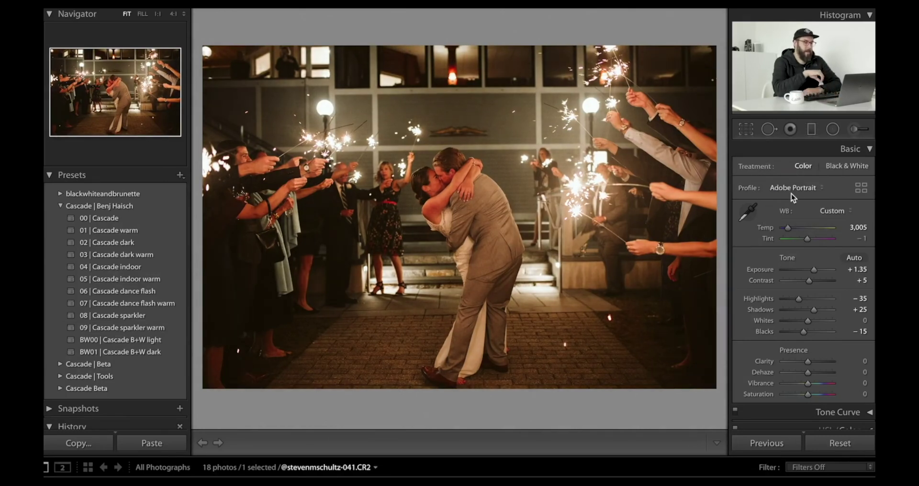
Step: Apply the 01 | Cascade warm preset to the next photo, the smiling street couple, and set its Exposure to −0.35
key(Right)
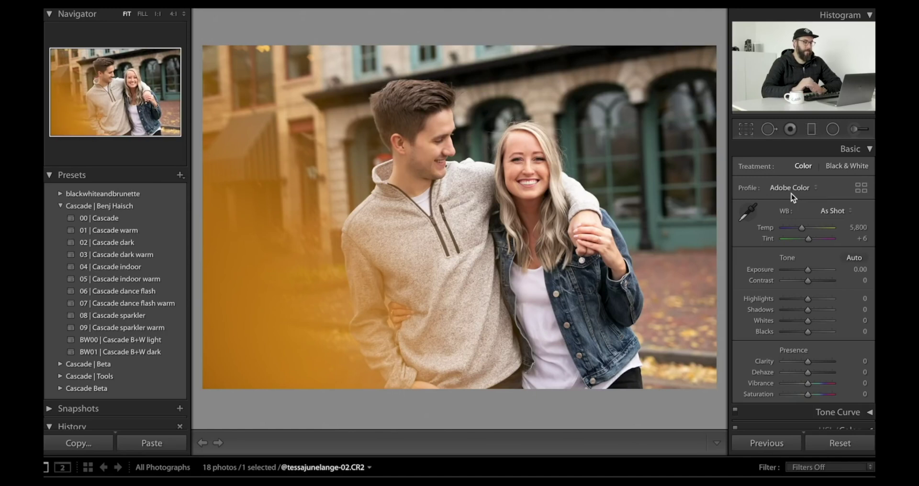
key(ctrl+1)
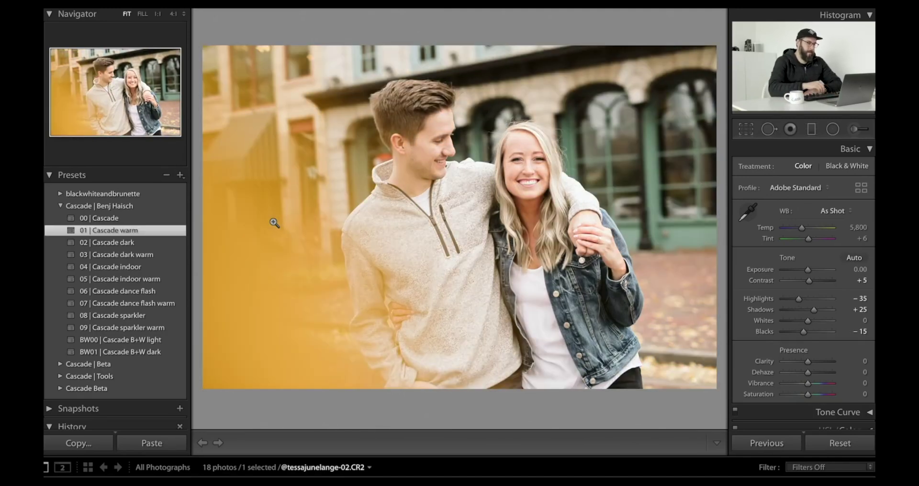
key(minus)
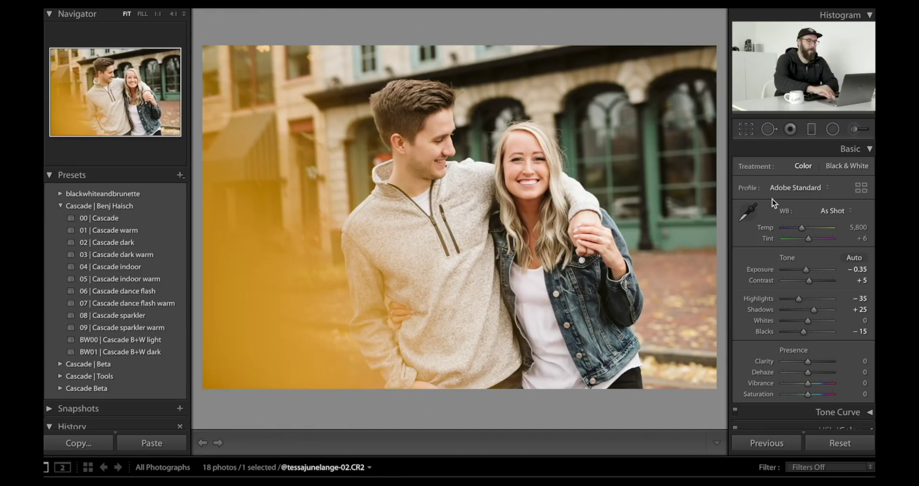
Step: Try alternative Adobe profiles on the smiling street couple photo
click(796, 187)
click(798, 171)
click(796, 188)
click(794, 195)
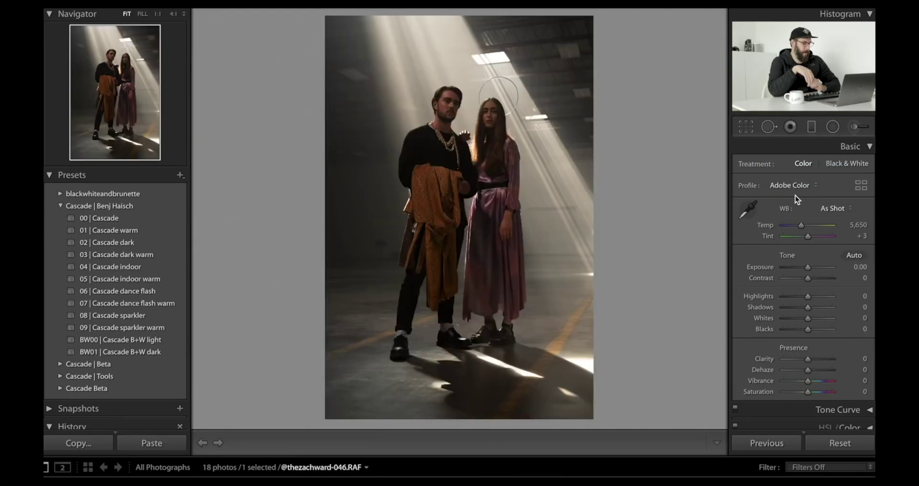
Step: Set the warehouse couple photo's Exposure to +1.35 and apply the 02 | Cascade dark preset
key(shift+equal)
key(shift+equal)
key(shift+equal)
key(shift+equal)
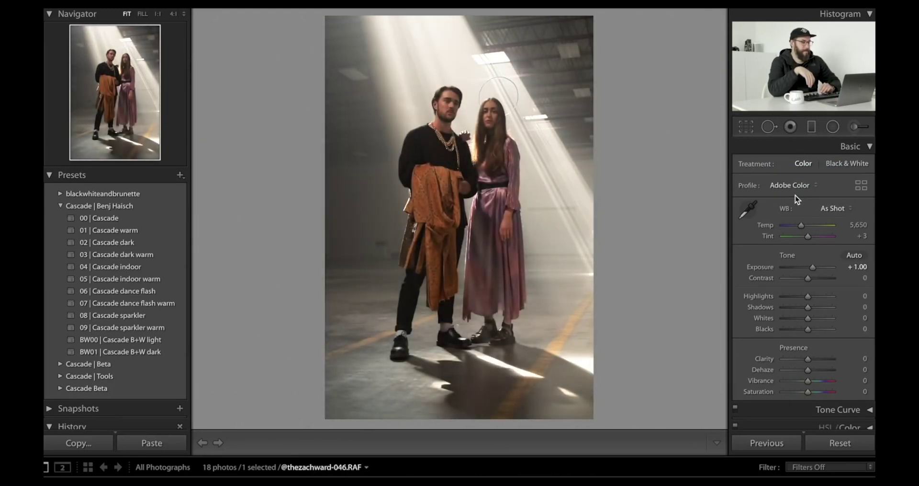
key(ctrl+alt+2)
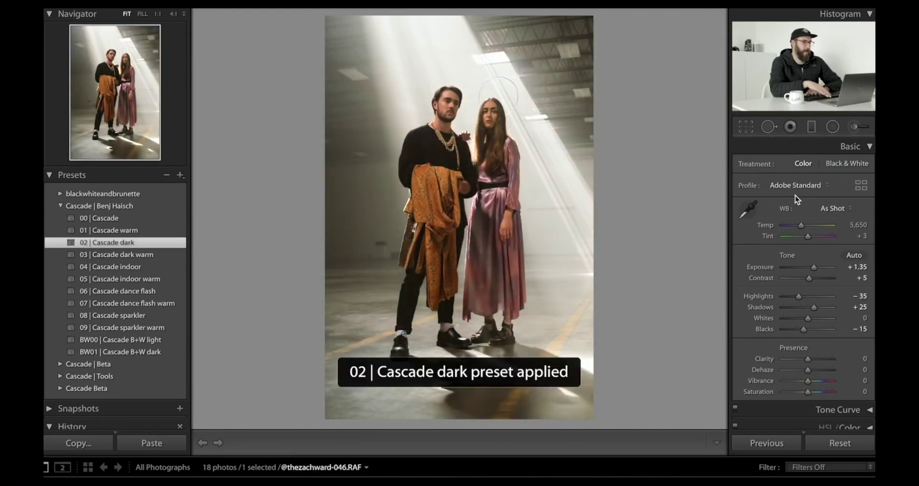
Step: Compare the warehouse couple photo before and after its edits, and try the Adobe Color profile on it
key(y)
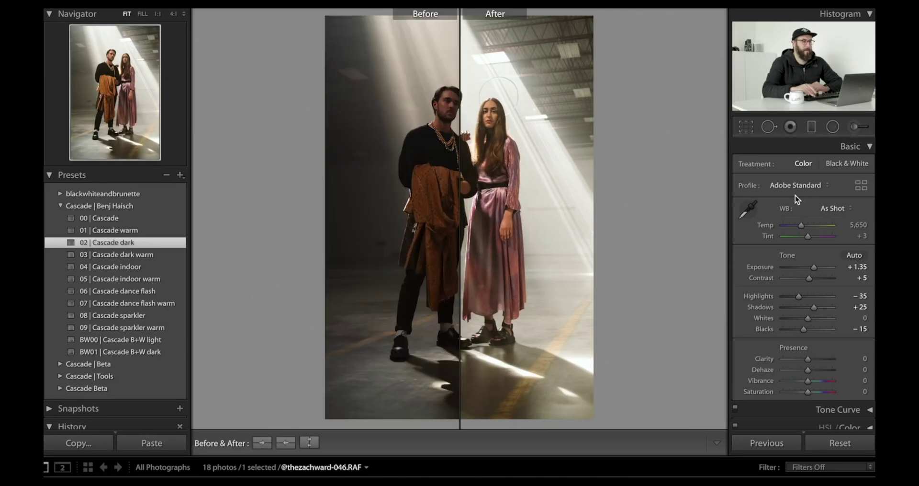
key(y)
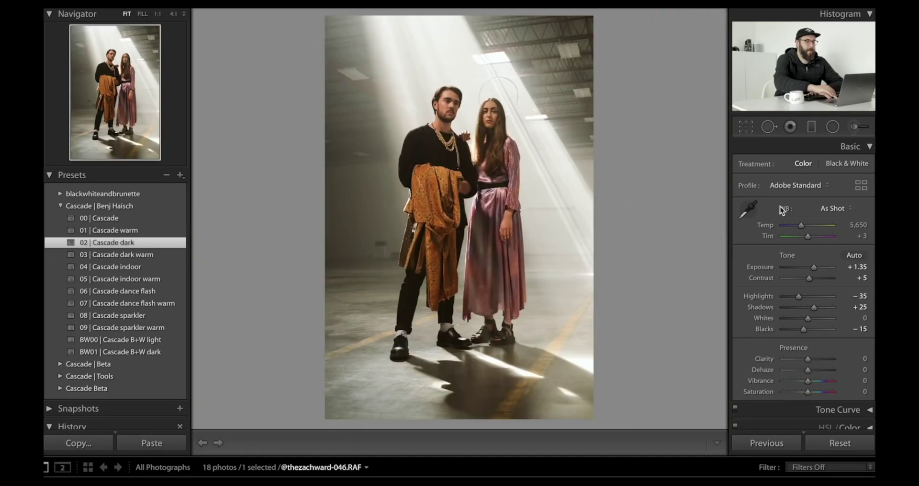
click(796, 185)
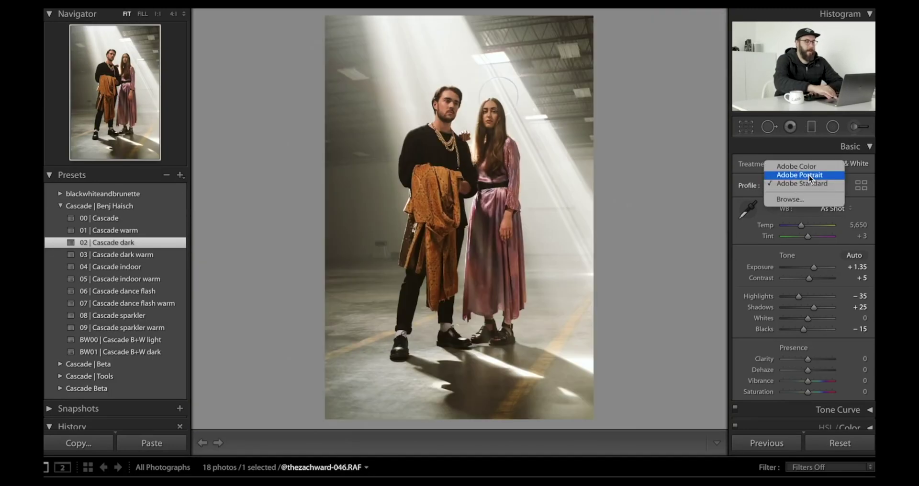
click(797, 168)
click(799, 184)
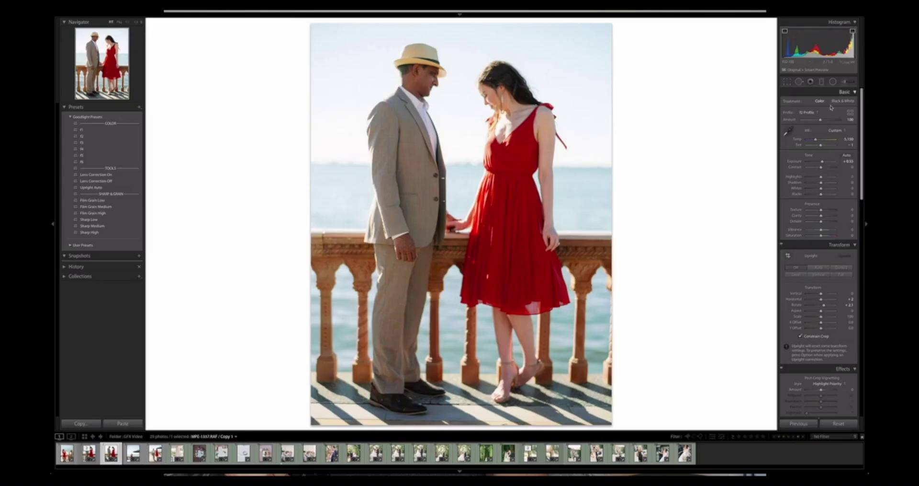
Step: Lower the red-dress couple photo's Exposure slightly, and show the photo after the bridesmaids portrait in a before-and-after comparison
drag(824, 163, 822, 163)
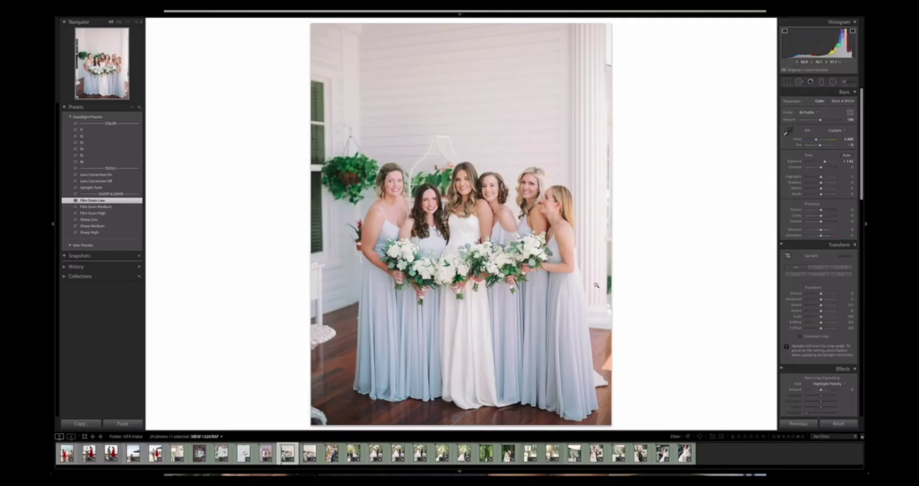
key(Right)
key(y)
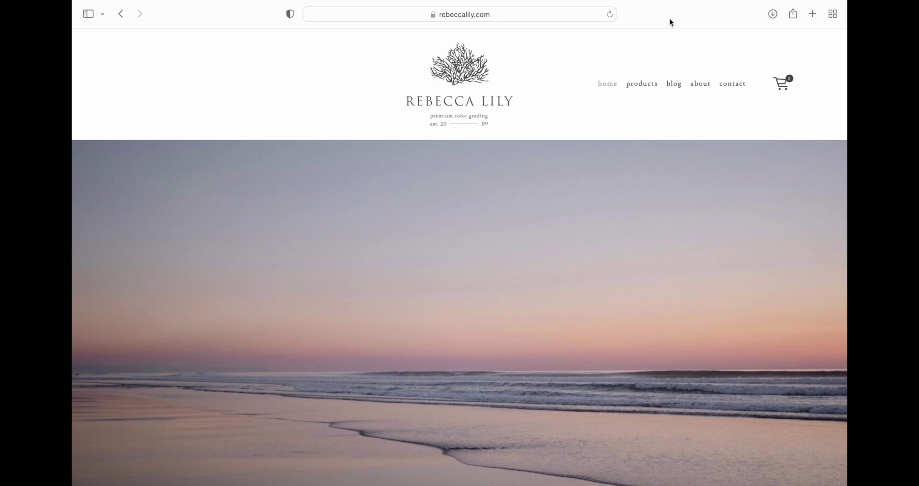
Step: Look through the Rebecca Lily preset shop's homepage in the browser, from the latest products down to the Signature Color section
scroll(625, 209, down, 10)
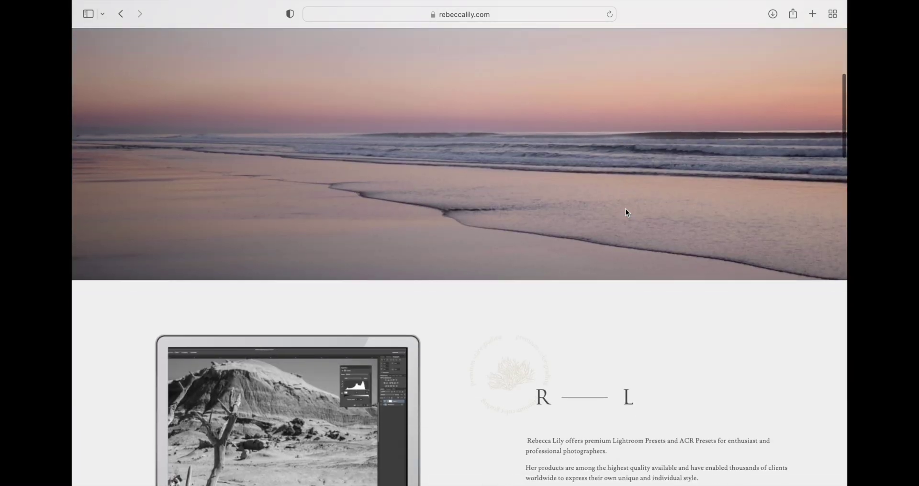
scroll(628, 212, down, 10)
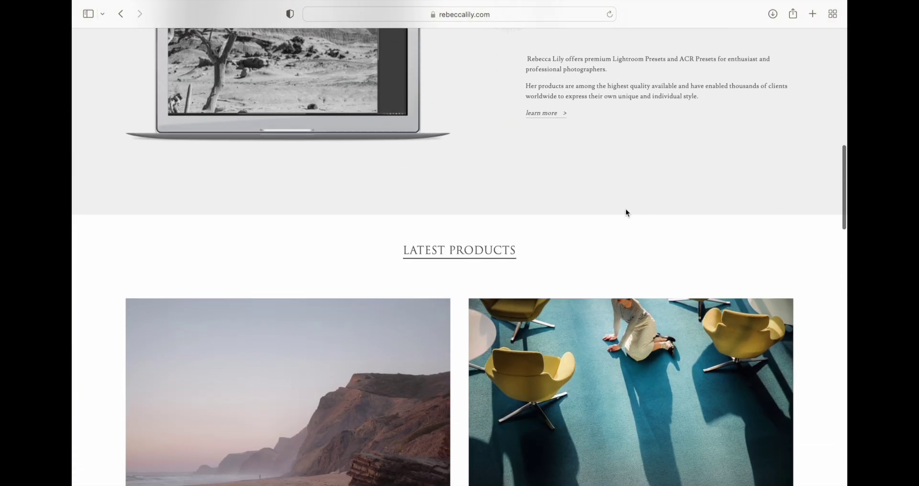
scroll(628, 213, down, 8)
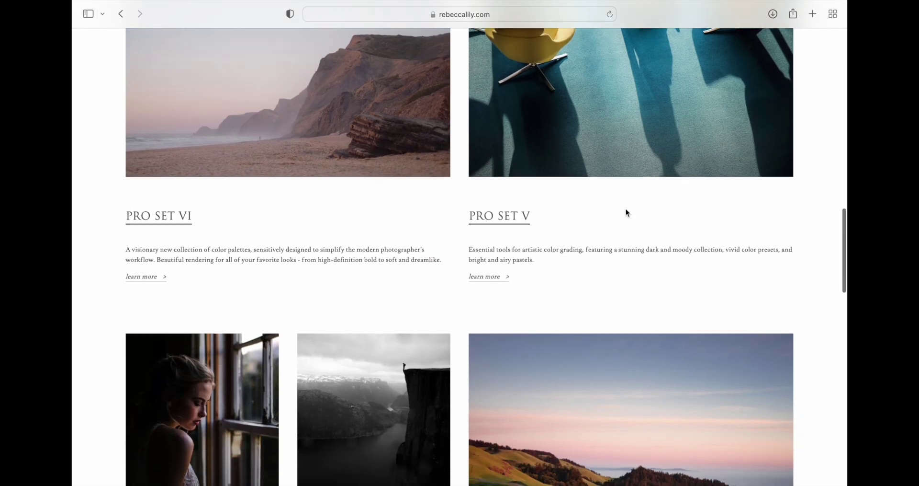
scroll(626, 211, down, 8)
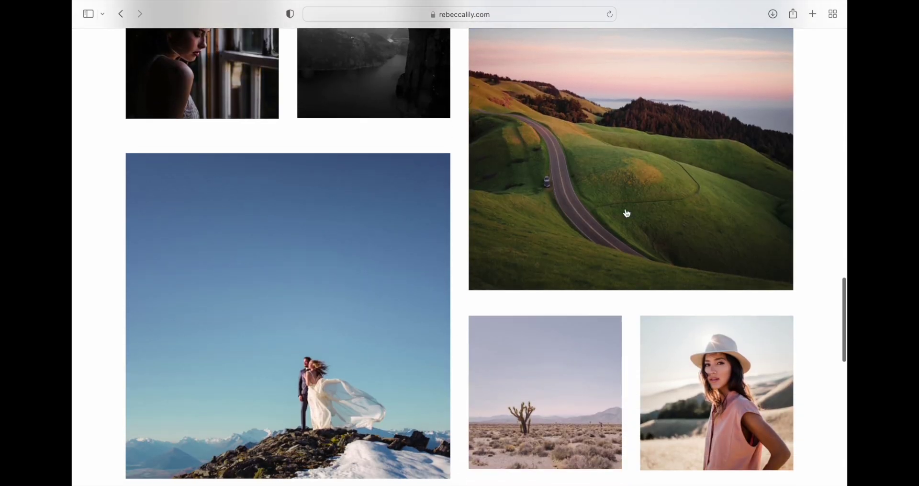
scroll(627, 213, down, 4)
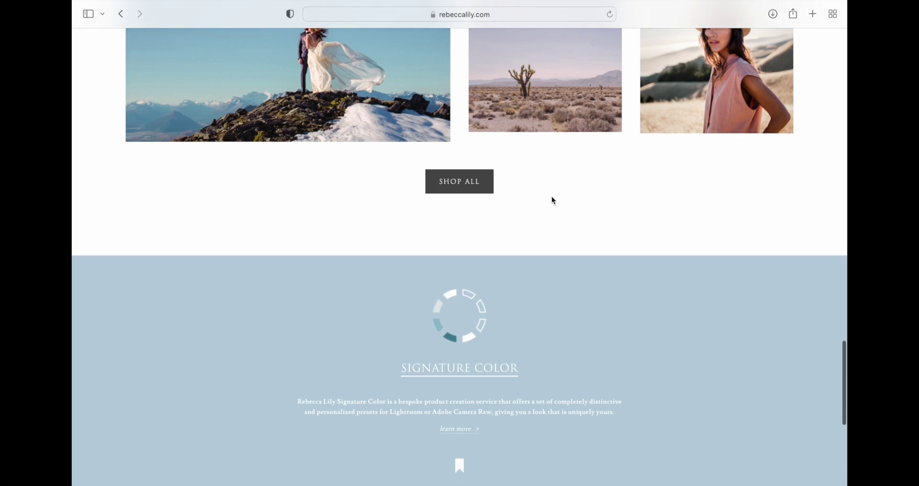
Step: Open the shop's full product list and look through it from Pro Set VI down to Signature Color
click(490, 190)
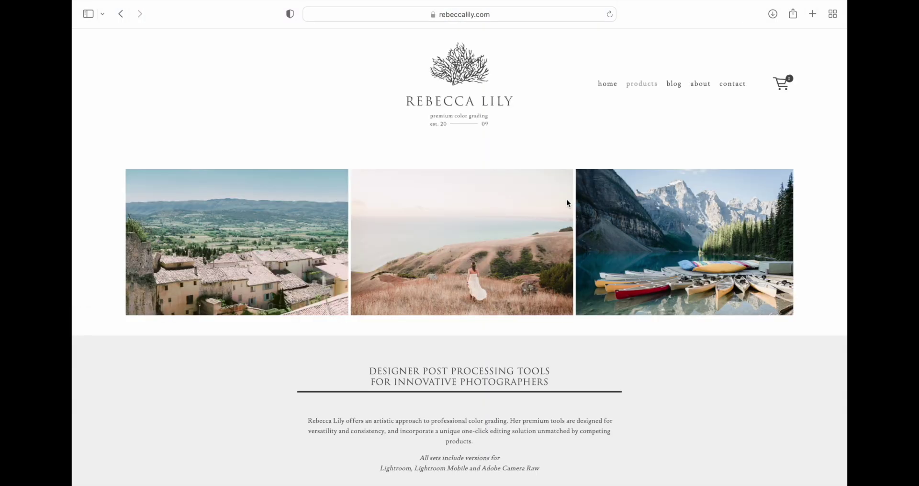
scroll(567, 202, down, 5)
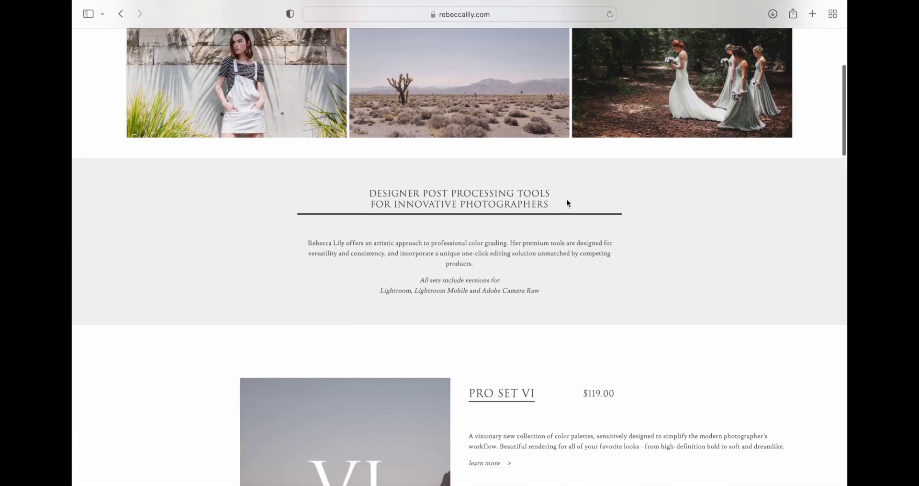
scroll(567, 201, down, 8)
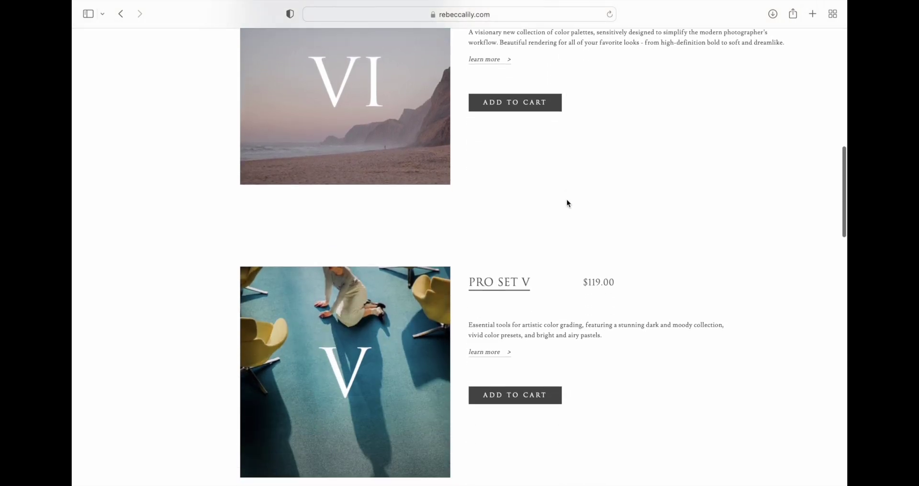
scroll(568, 202, down, 8)
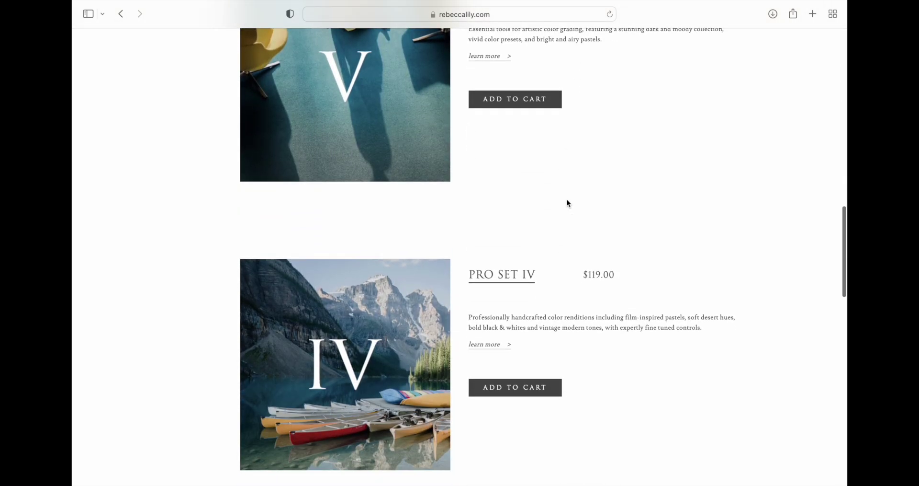
scroll(567, 202, down, 9)
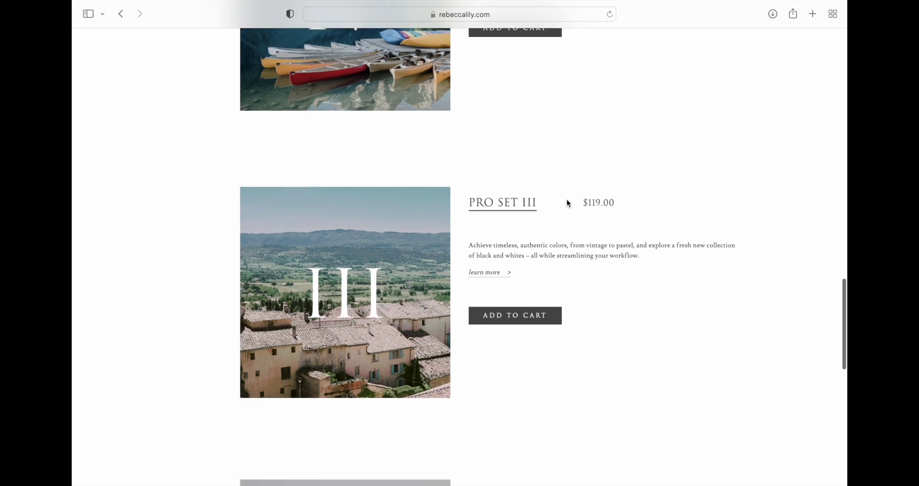
scroll(565, 196, down, 3)
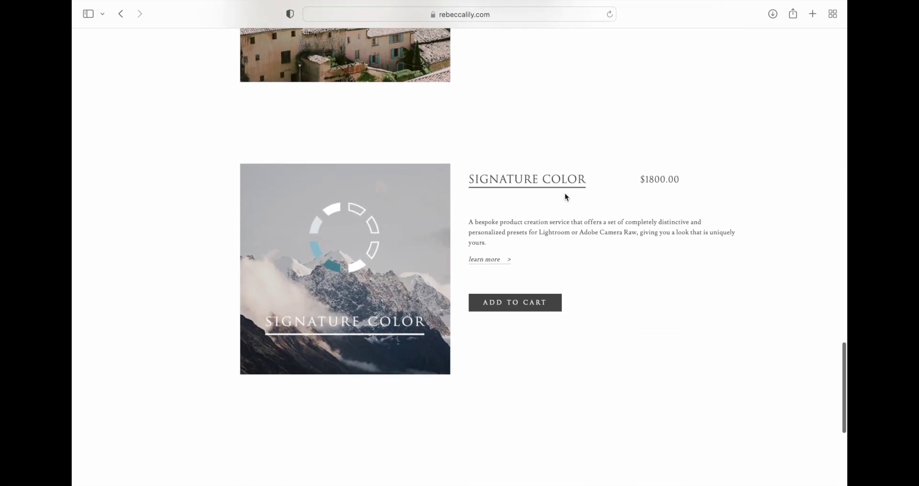